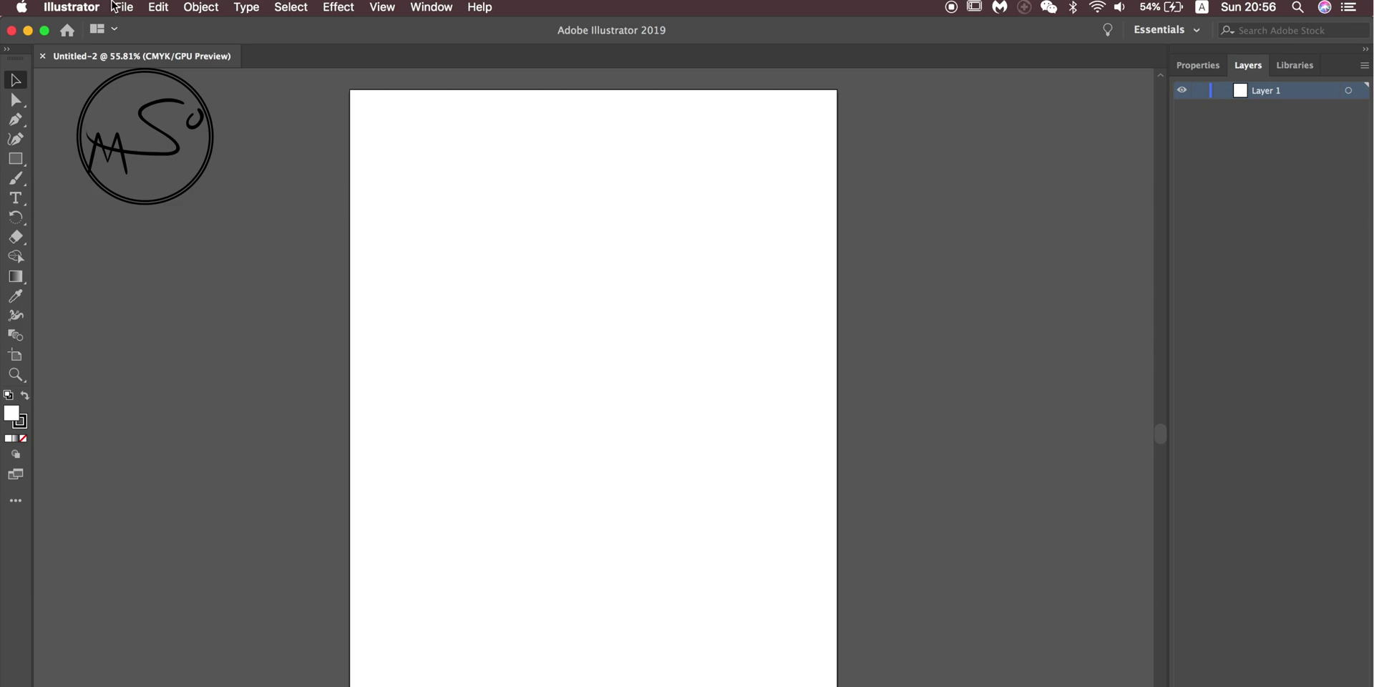
# - Place the PANDA.jpg image at the artboard's upper-left corner and deselect it
pyautogui.click(124, 7)
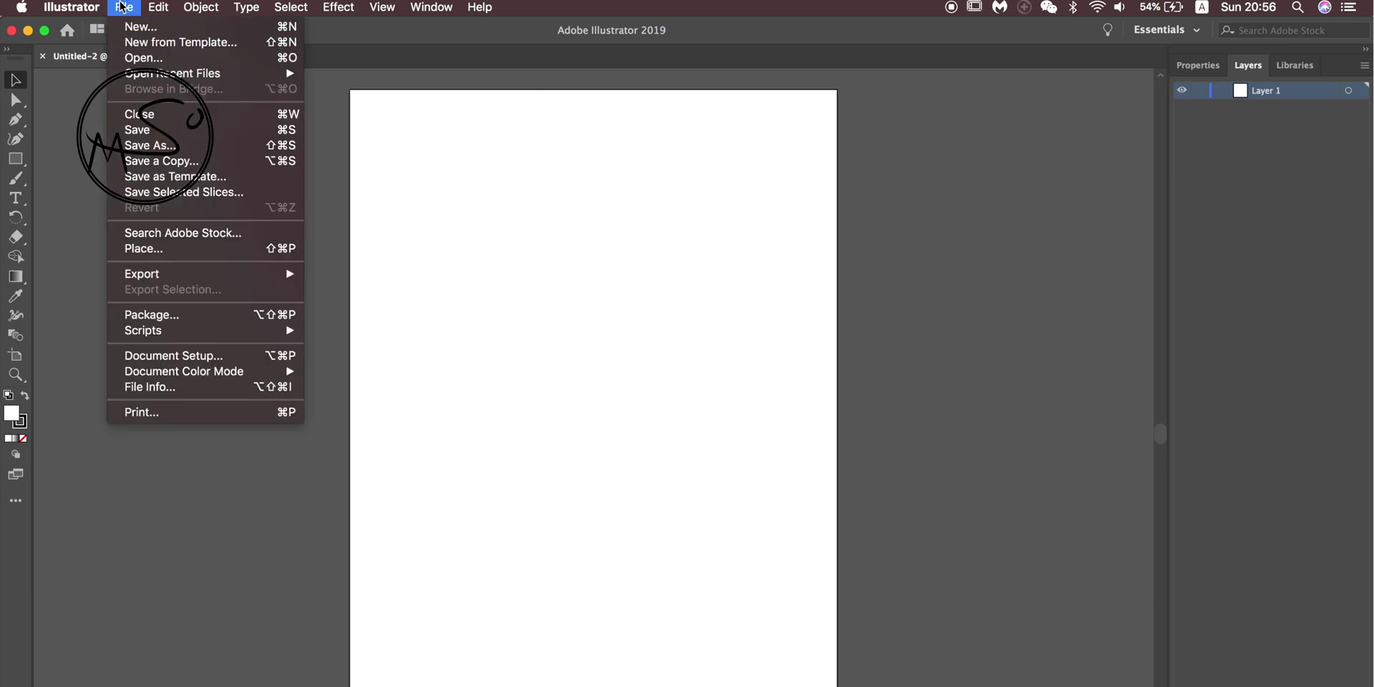
pyautogui.click(201, 255)
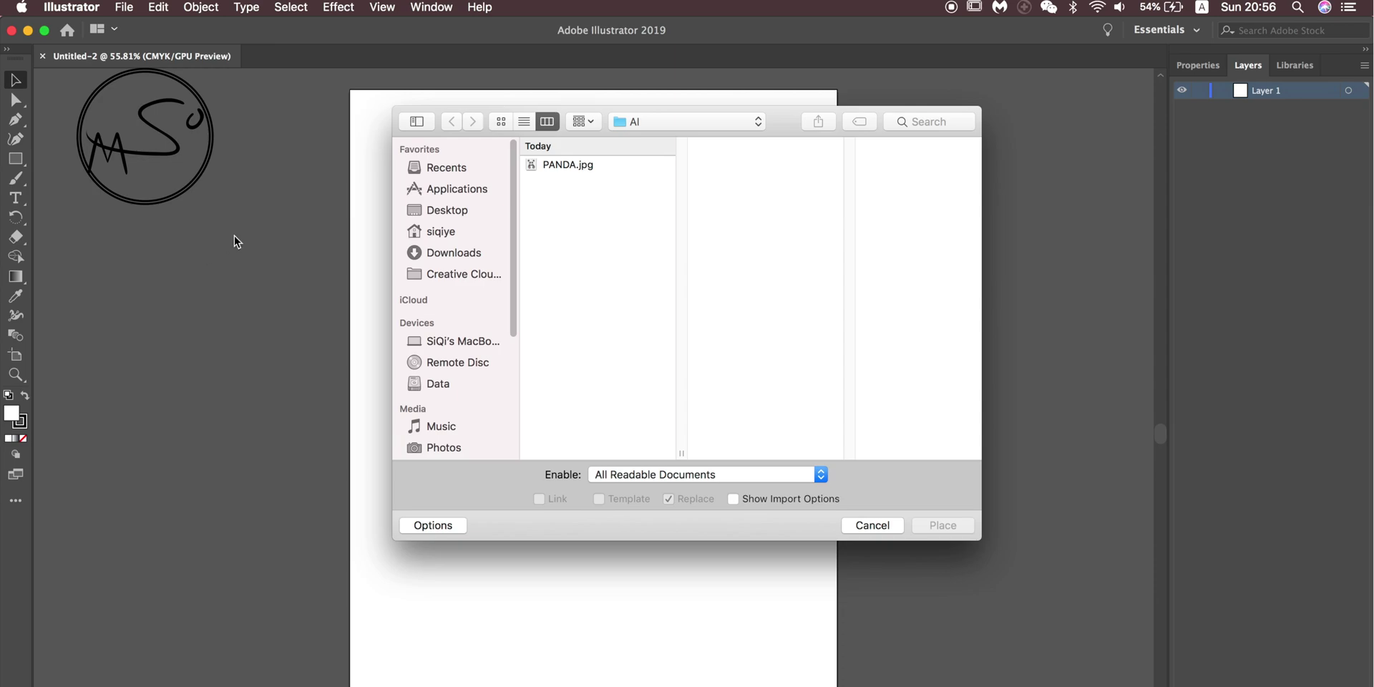
pyautogui.click(608, 174)
pyautogui.press('Return')
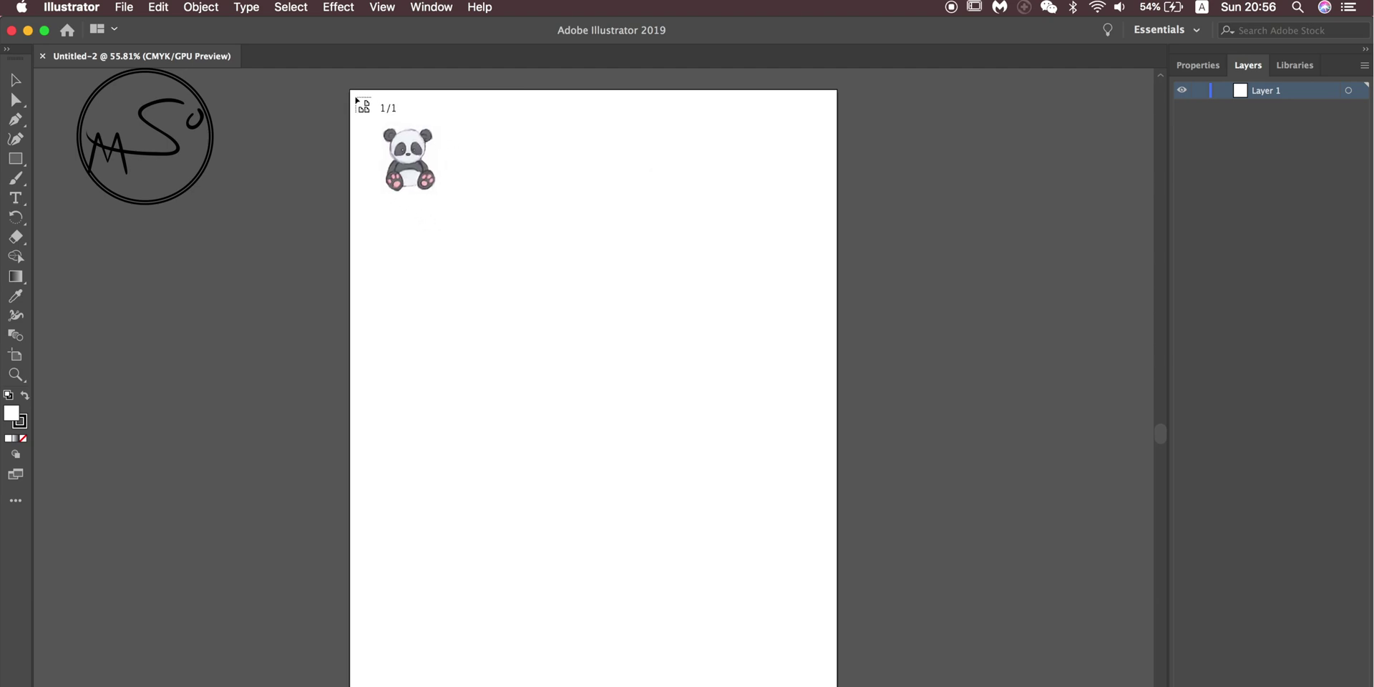
pyautogui.click(351, 48)
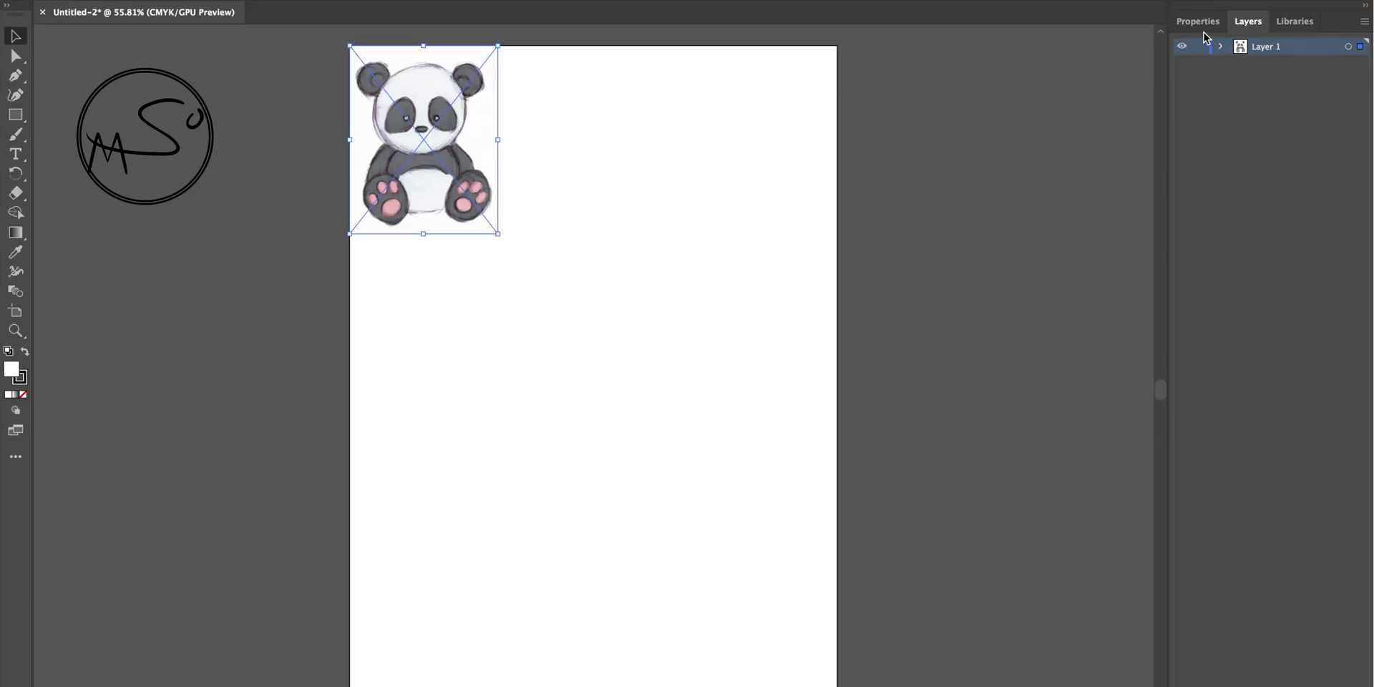
pyautogui.click(633, 135)
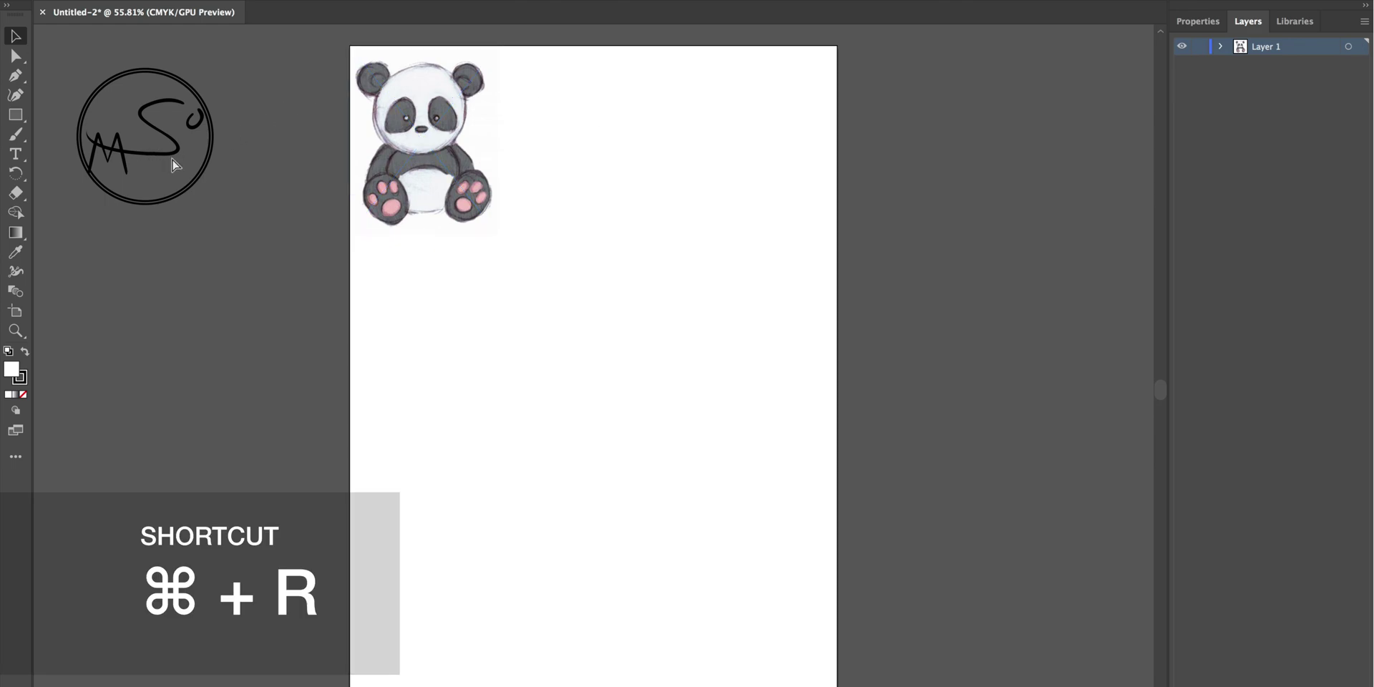
# - Show the rulers and try pulling a horizontal guide onto the artboard
pyautogui.press('super+r')
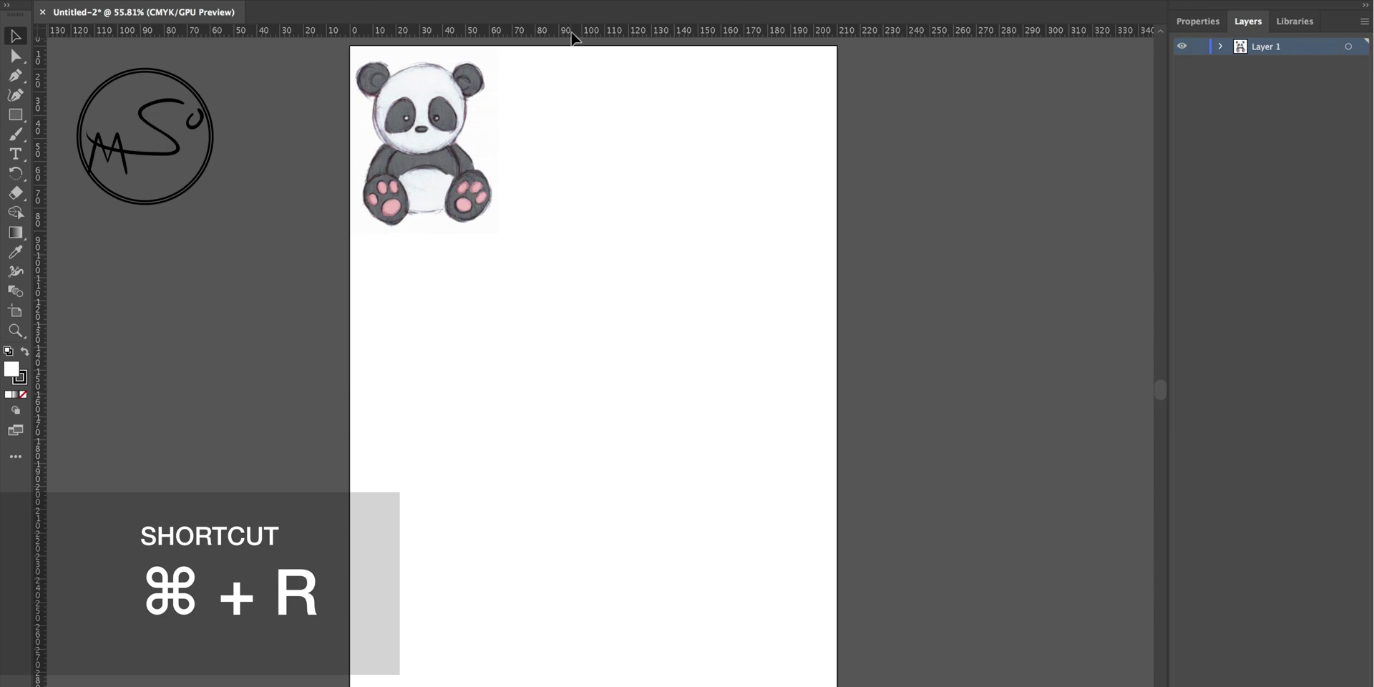
pyautogui.moveTo(576, 32); pyautogui.dragTo(591, 419)
pyautogui.press('super+semicolon')
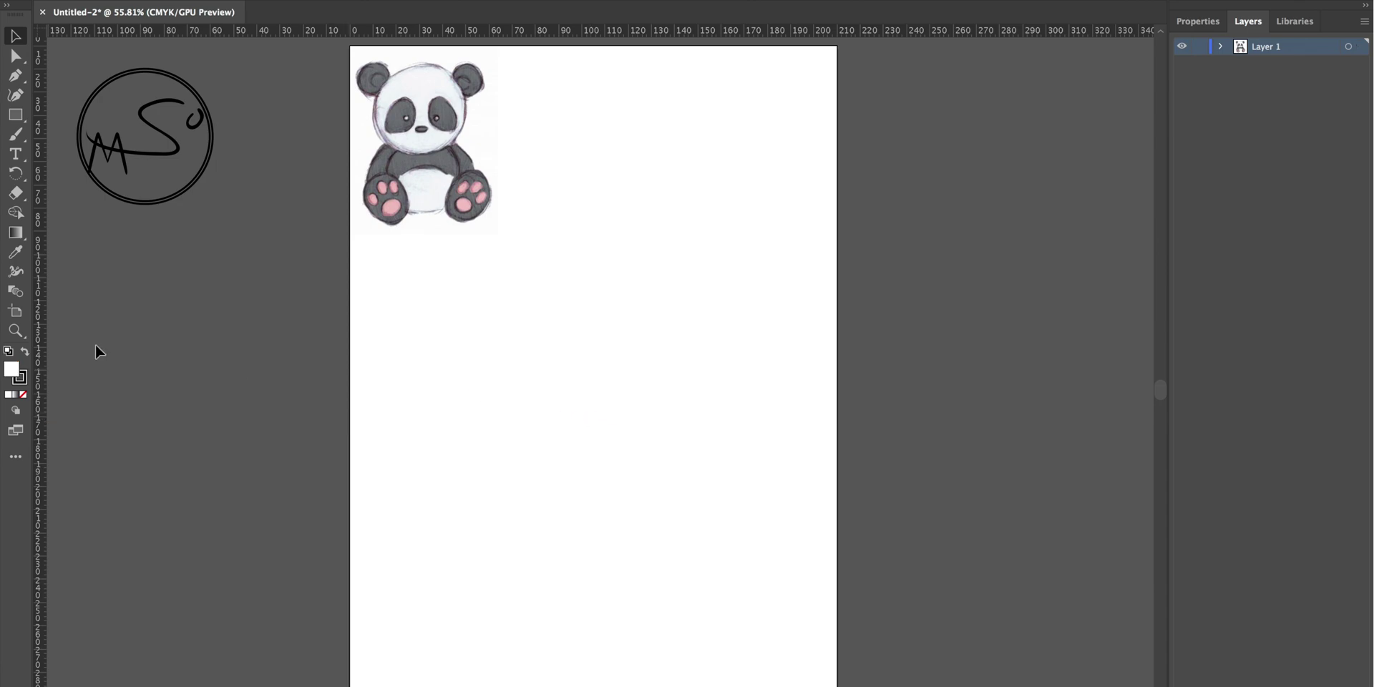
pyautogui.click(352, 105)
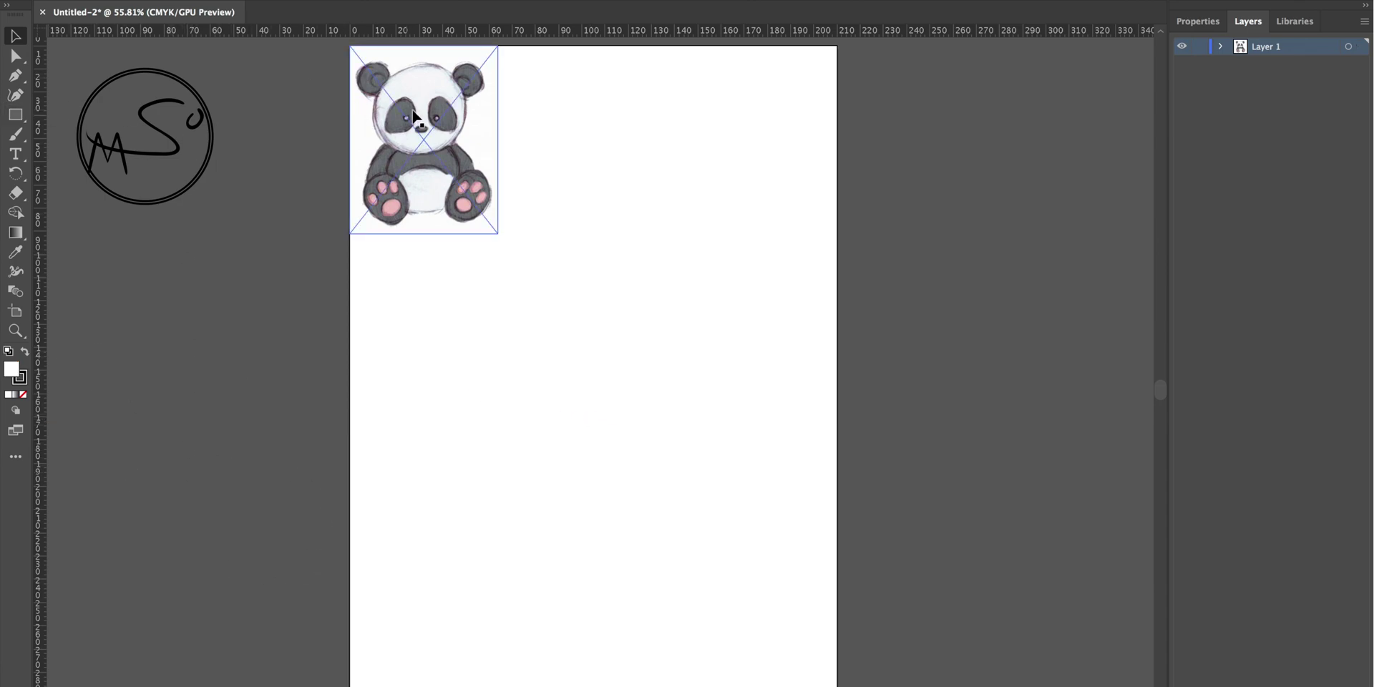
pyautogui.click(260, 127)
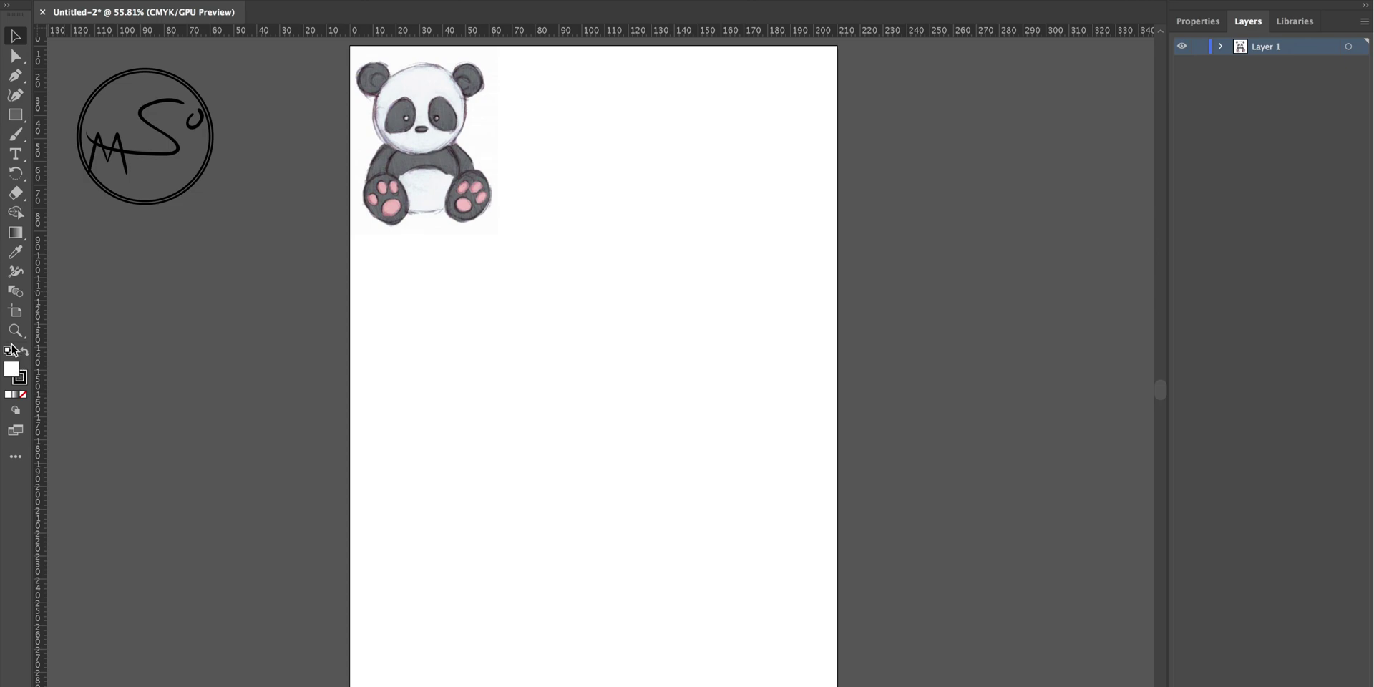
# - Draw a rectangle covering the whole artboard, starting from the artboard's upper-left corner
pyautogui.click(17, 117)
pyautogui.moveTo(18, 121); pyautogui.dragTo(60, 115)
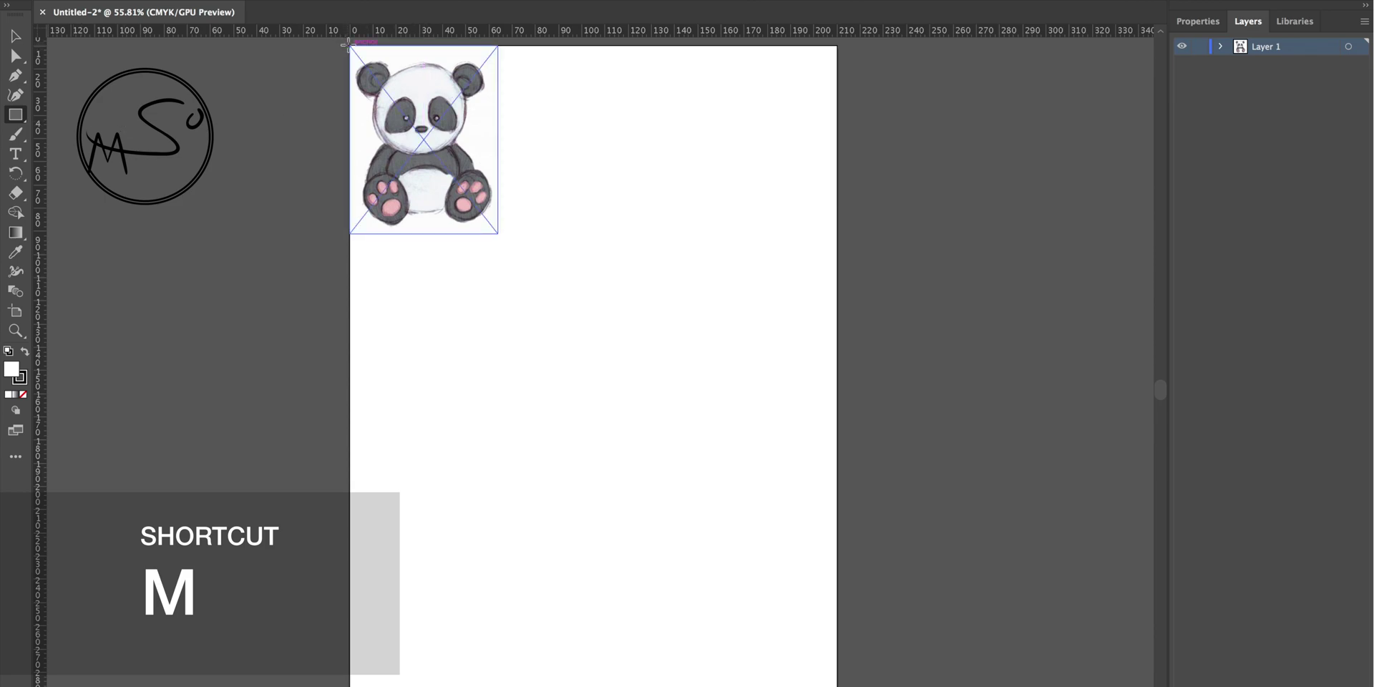
pyautogui.moveTo(348, 43); pyautogui.dragTo(836, 686)
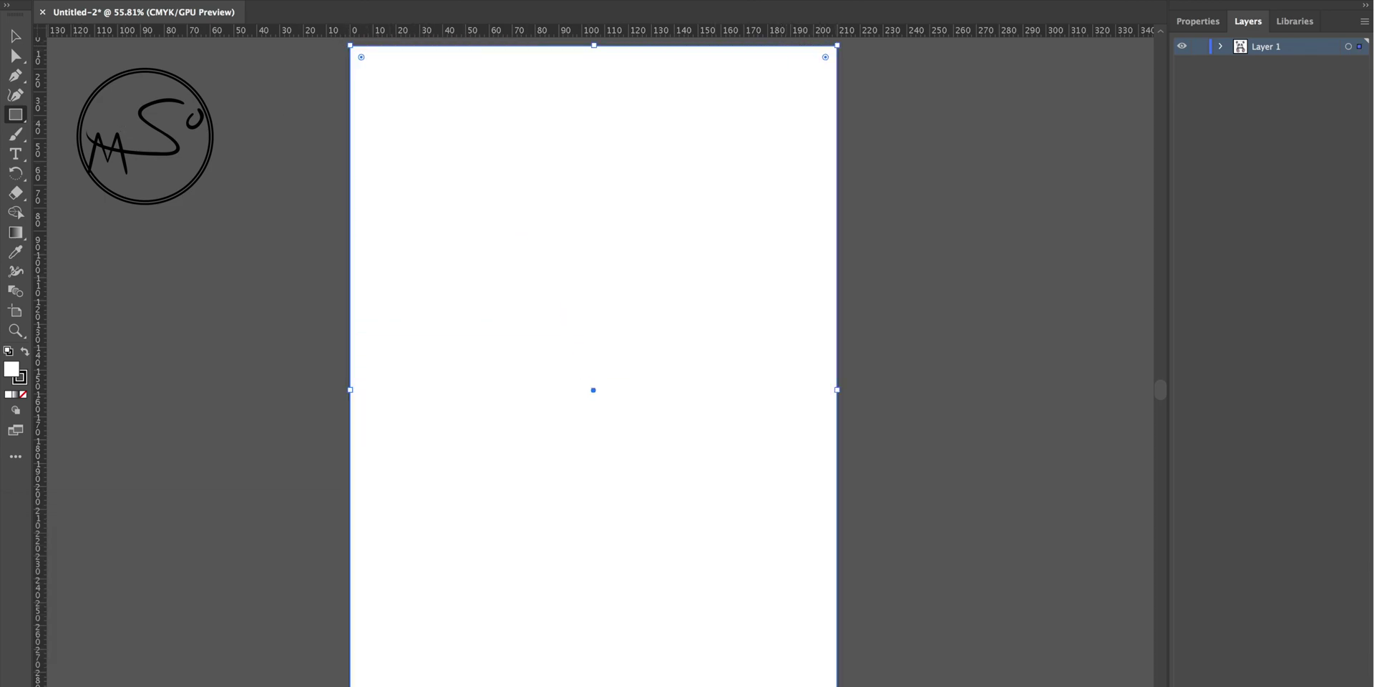
pyautogui.press('v')
# - Remove the rectangle's fill and give it a black stroke (K 100%)
pyautogui.click(26, 355)
pyautogui.click(25, 356)
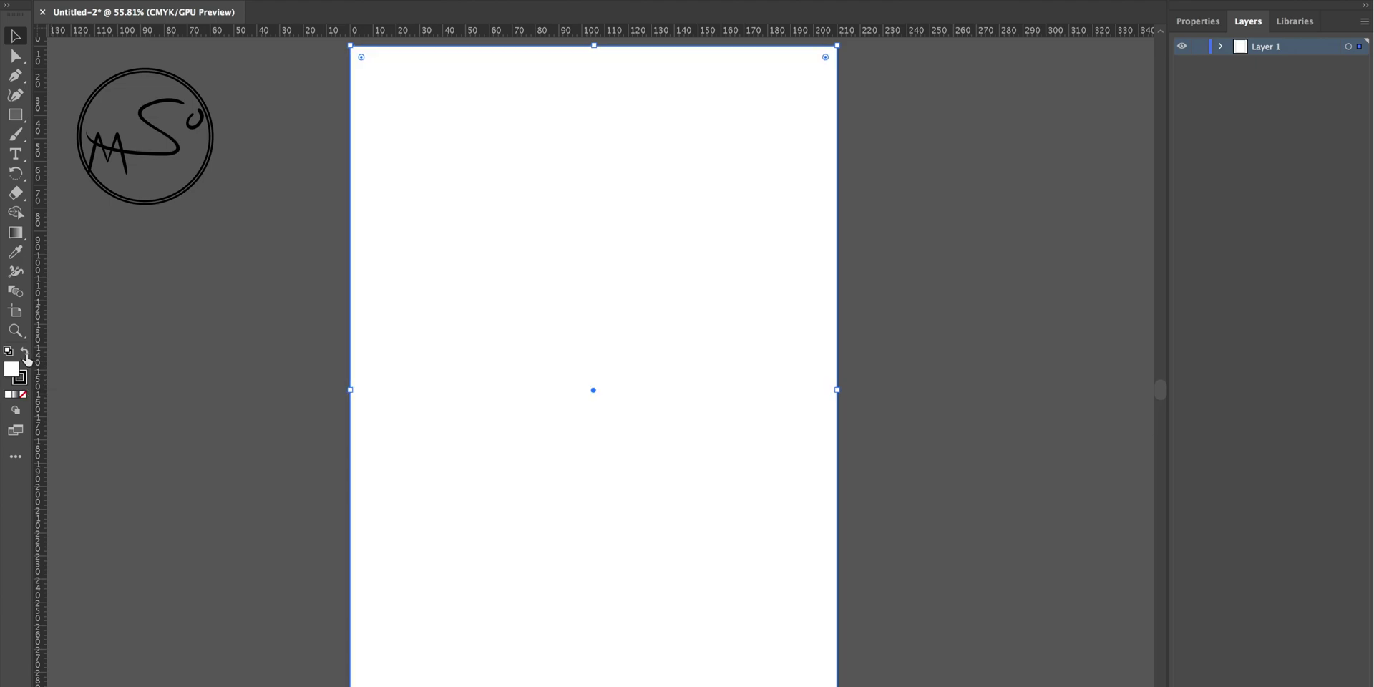
pyautogui.click(21, 379)
pyautogui.click(24, 394)
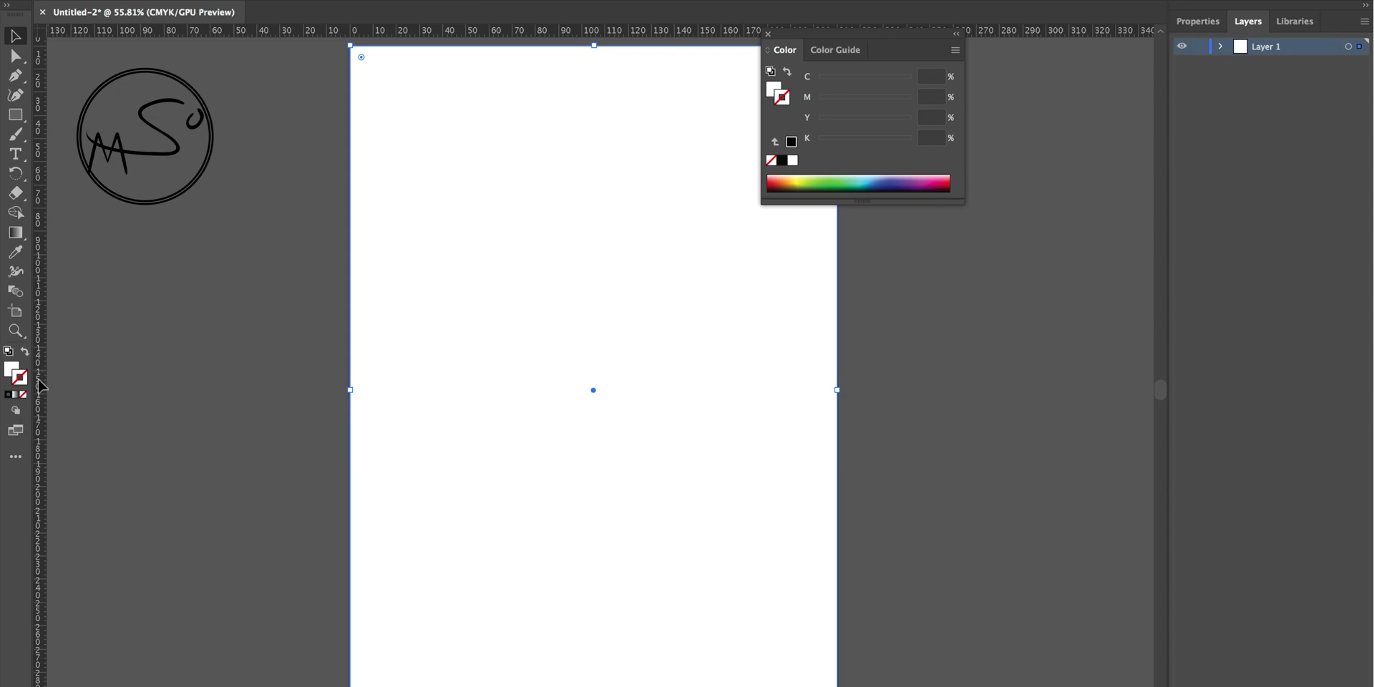
pyautogui.rightClick(544, 276)
pyautogui.press('Escape')
pyautogui.click(25, 351)
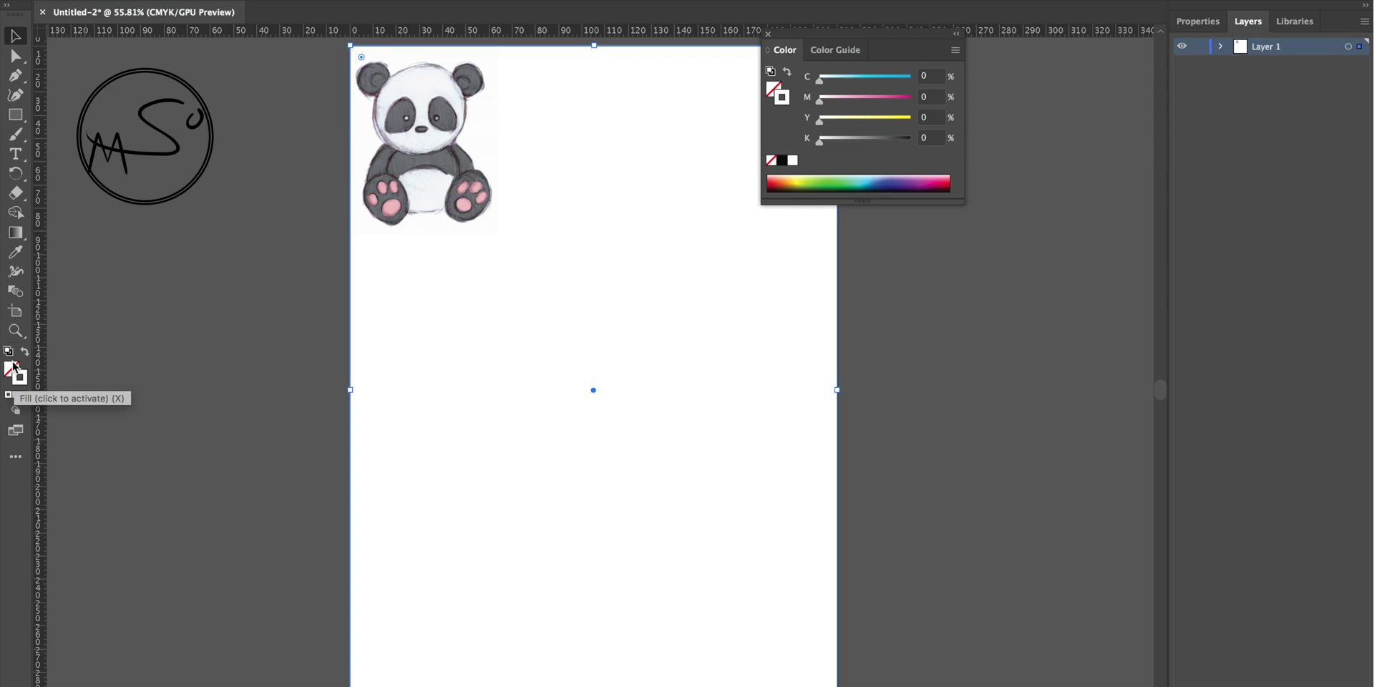
pyautogui.click(781, 162)
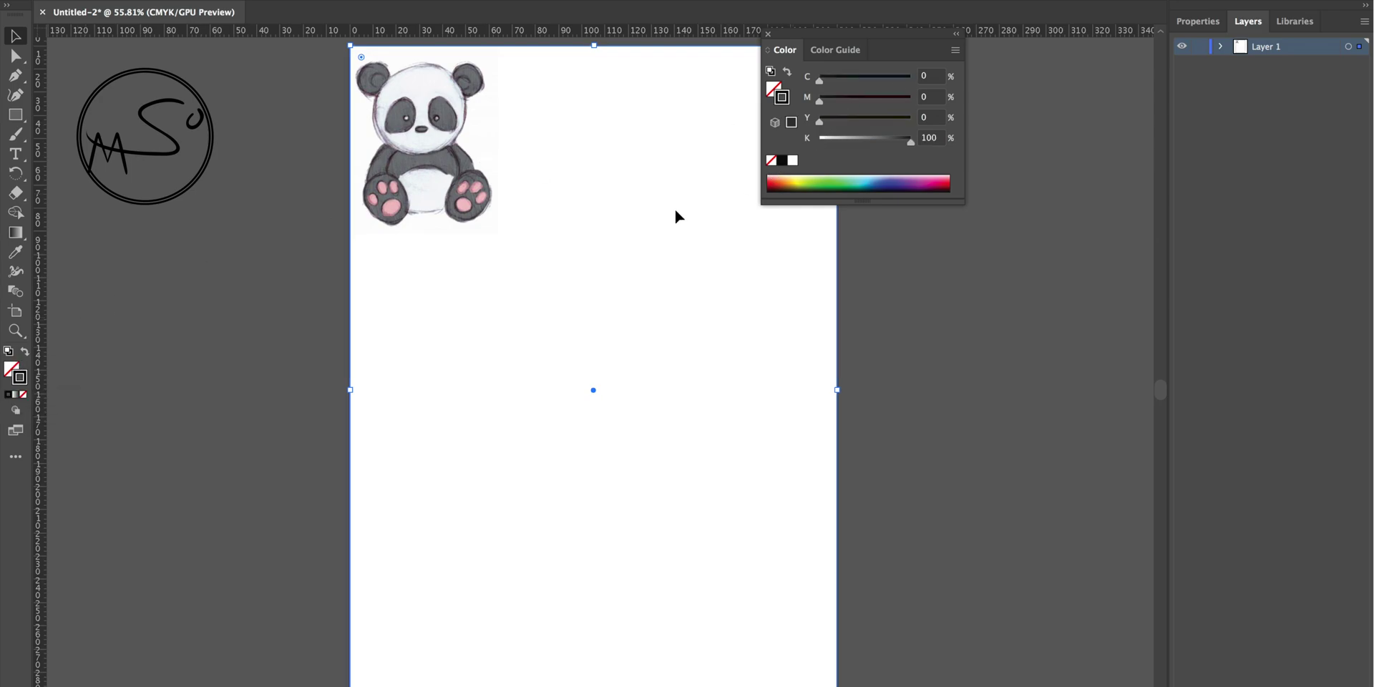
# - Send the artboard-sized rectangle to the back, behind the panda image
pyautogui.rightClick(454, 292)
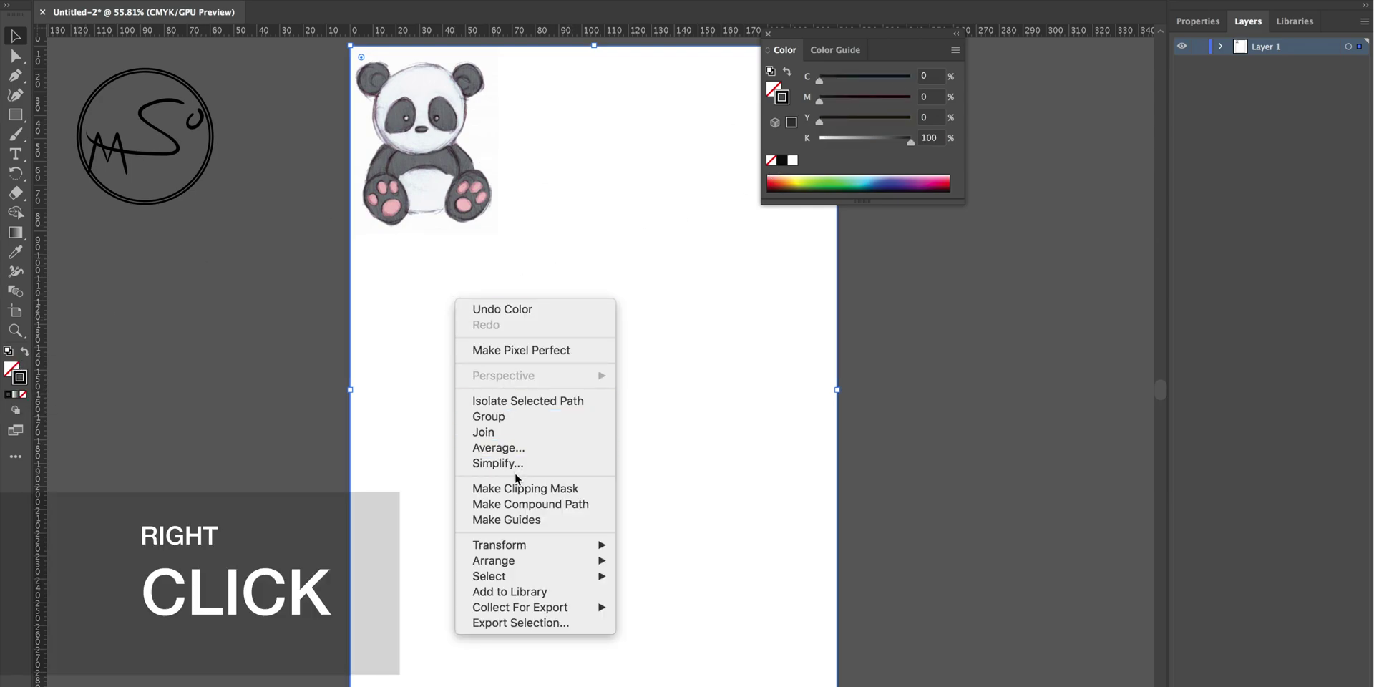
pyautogui.moveTo(511, 561)
pyautogui.click(687, 576)
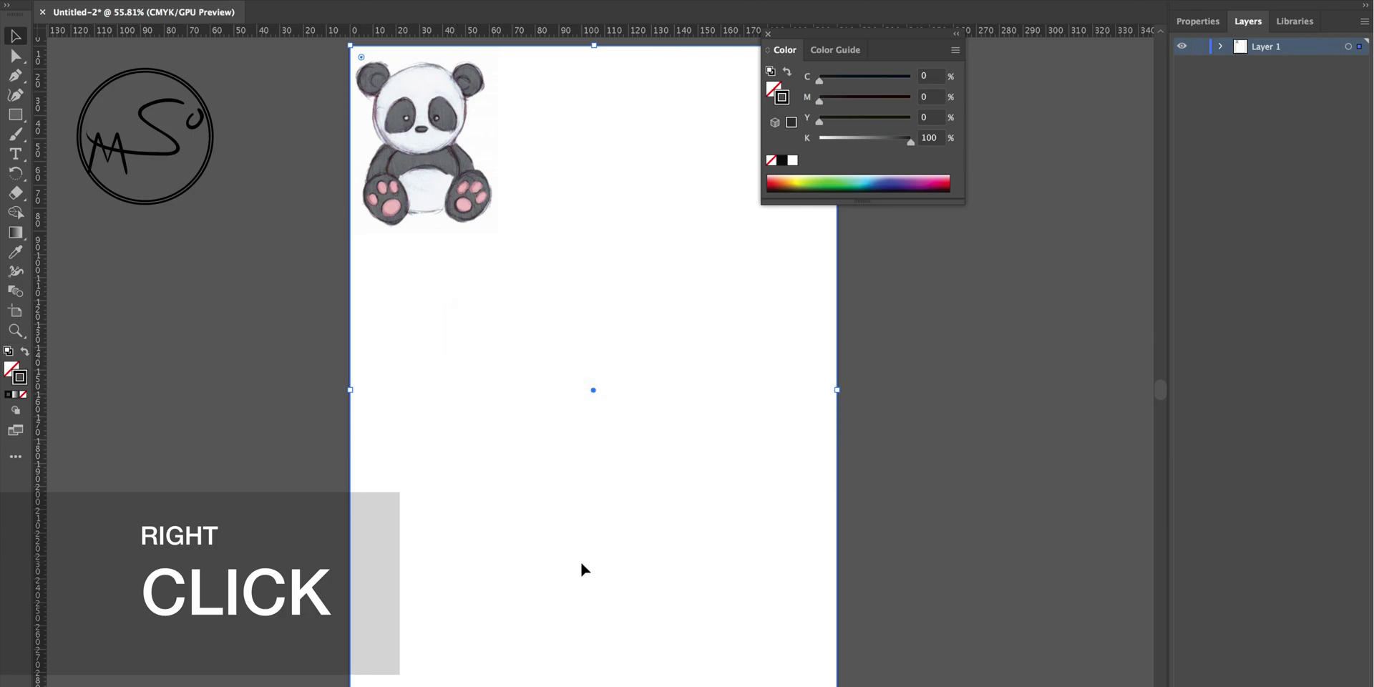
pyautogui.rightClick(517, 509)
pyautogui.moveTo(573, 686)
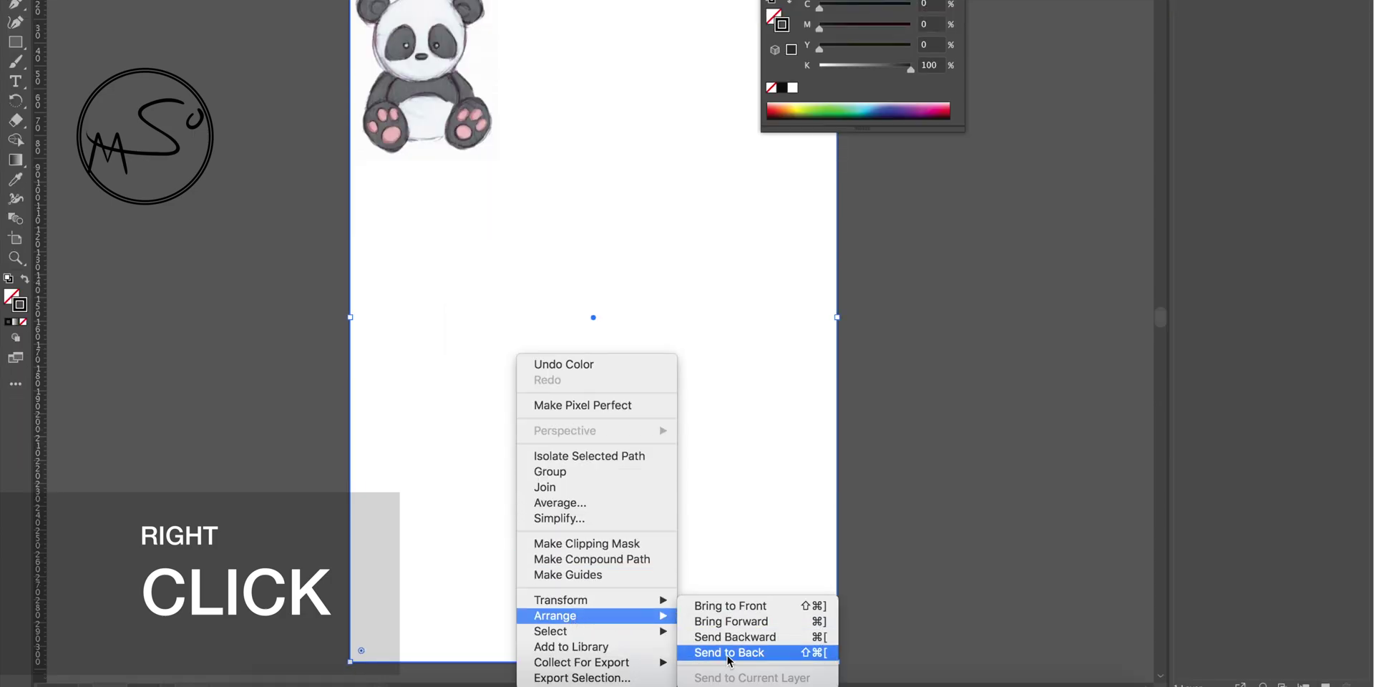
pyautogui.click(728, 653)
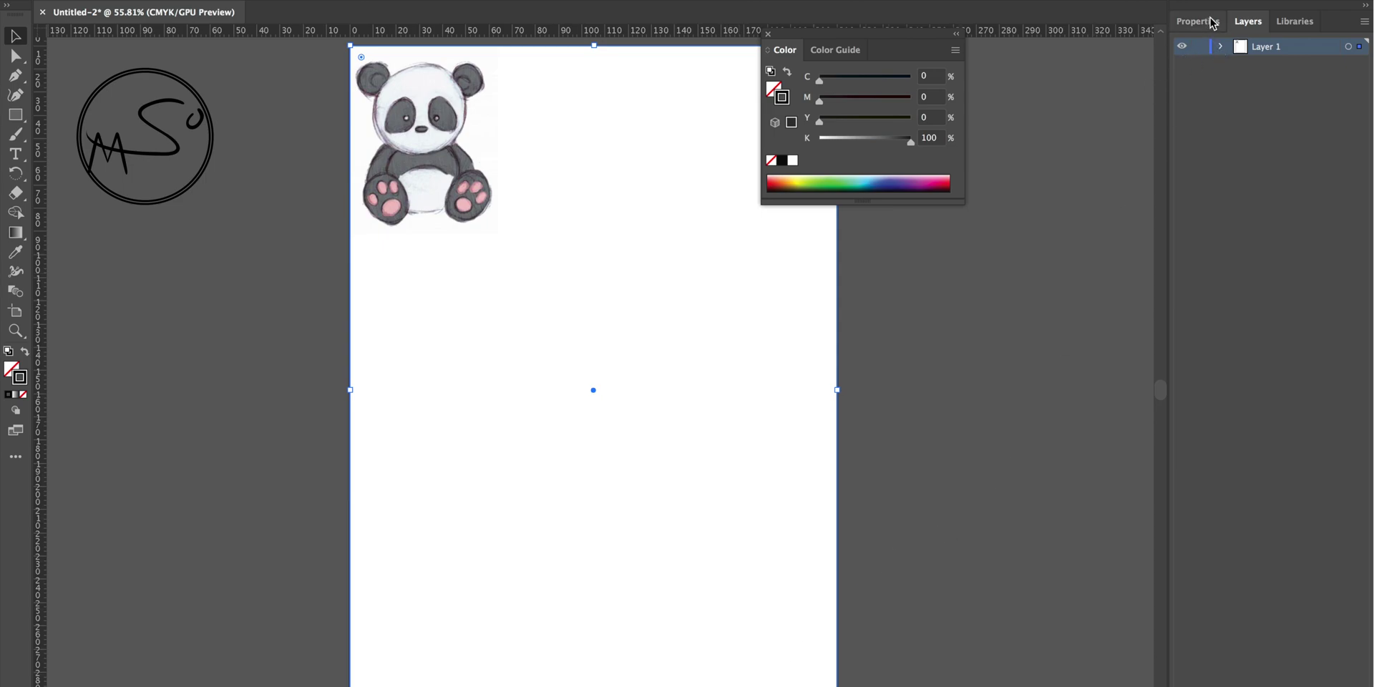
# - Expand Layer 1, lock the rectangle and make the linked panda image the active item
pyautogui.click(1213, 21)
pyautogui.click(1247, 21)
pyautogui.click(1222, 47)
pyautogui.click(1200, 81)
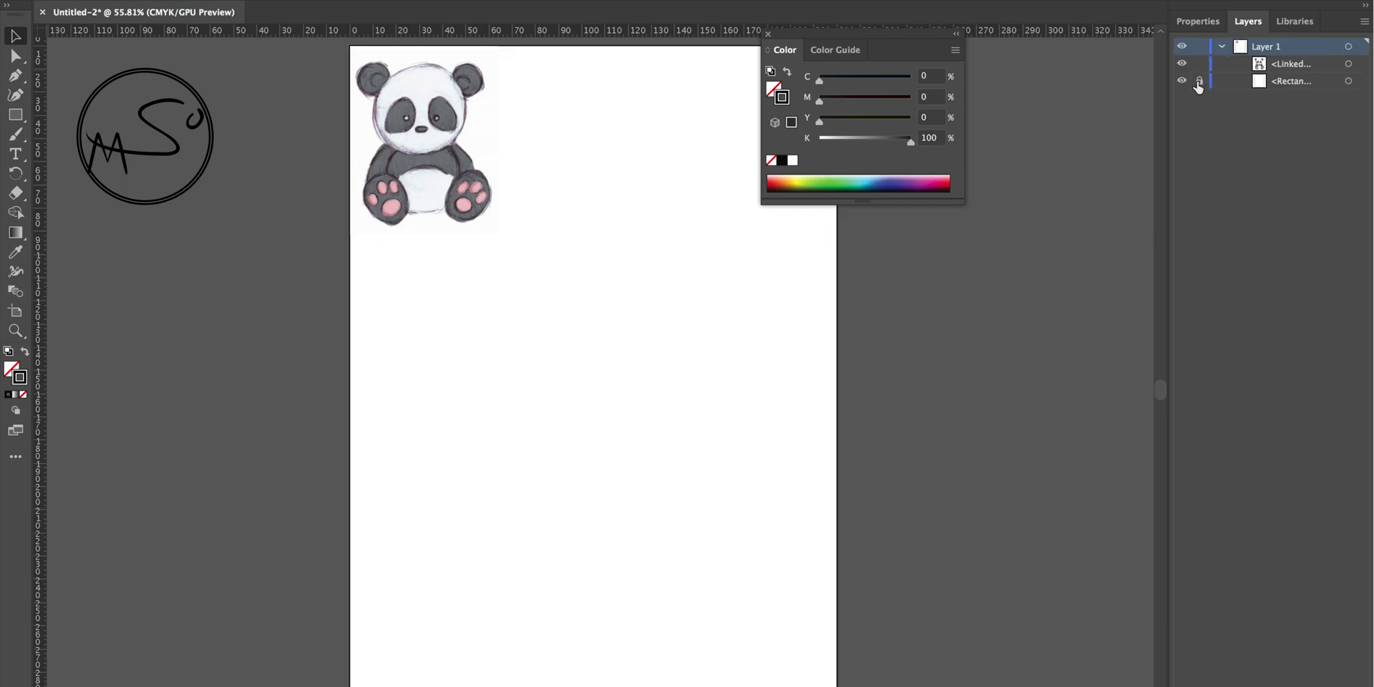
pyautogui.click(1264, 66)
pyautogui.click(419, 129)
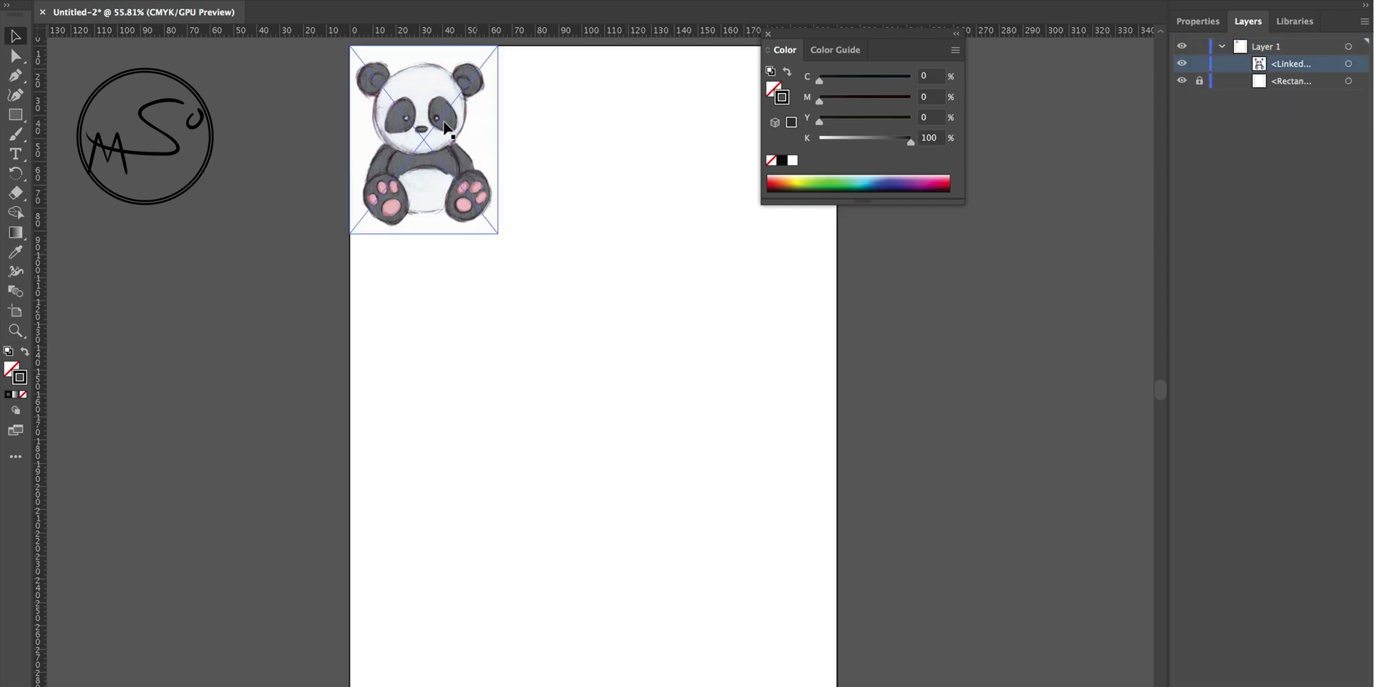
# - Unlock and select the rectangle, and add a vertical and a horizontal guide through its centre at X 105 mm, Y 148.5 mm
pyautogui.click(1199, 81)
pyautogui.click(538, 66)
pyautogui.click(540, 64)
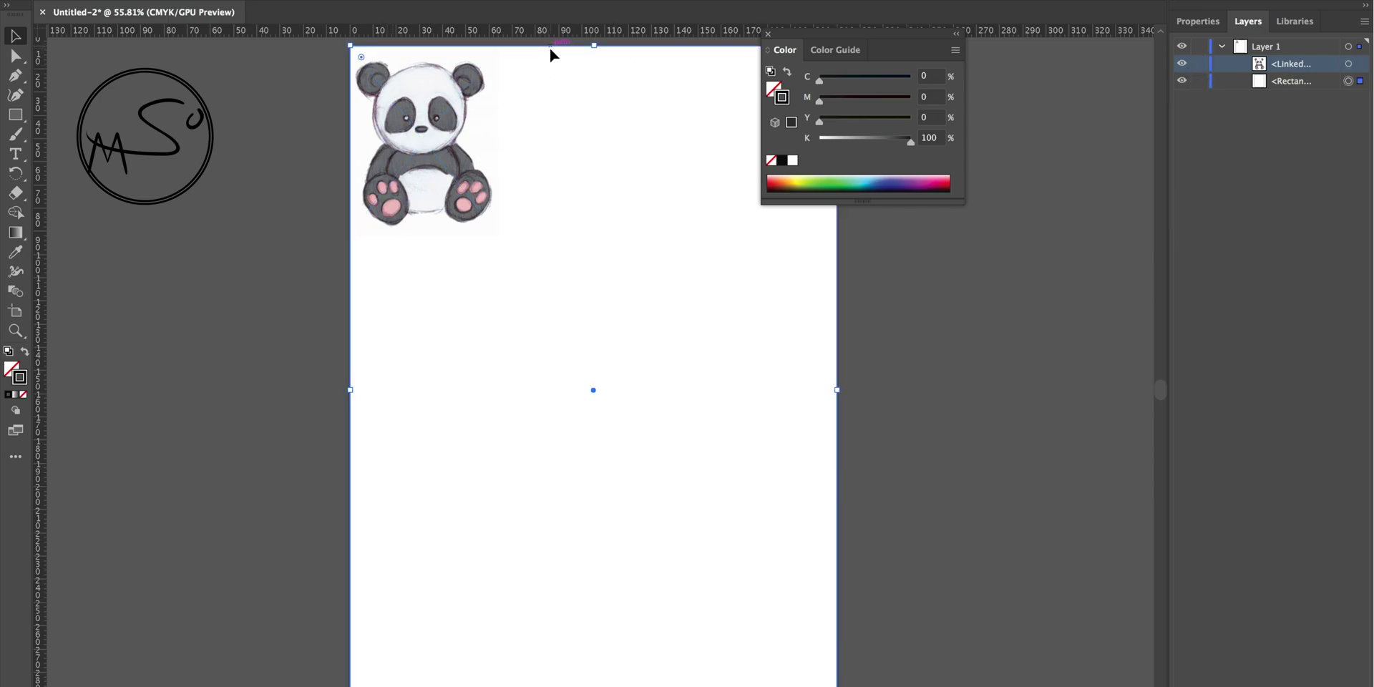
pyautogui.moveTo(41, 358); pyautogui.dragTo(594, 392)
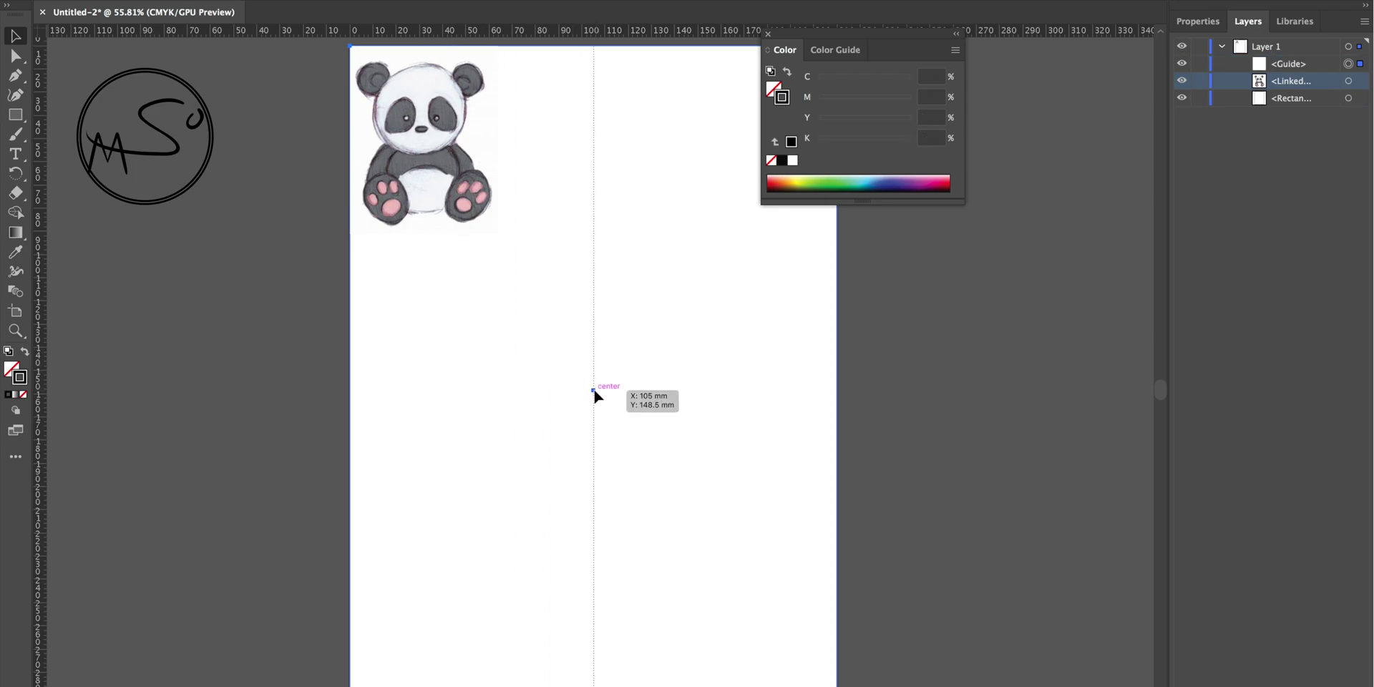
pyautogui.click(657, 53)
pyautogui.moveTo(644, 32); pyautogui.dragTo(593, 390)
# - Try moving the two guides together with the rectangle and undo the move
pyautogui.moveTo(507, 363); pyautogui.dragTo(660, 425)
pyautogui.moveTo(620, 389); pyautogui.dragTo(740, 410)
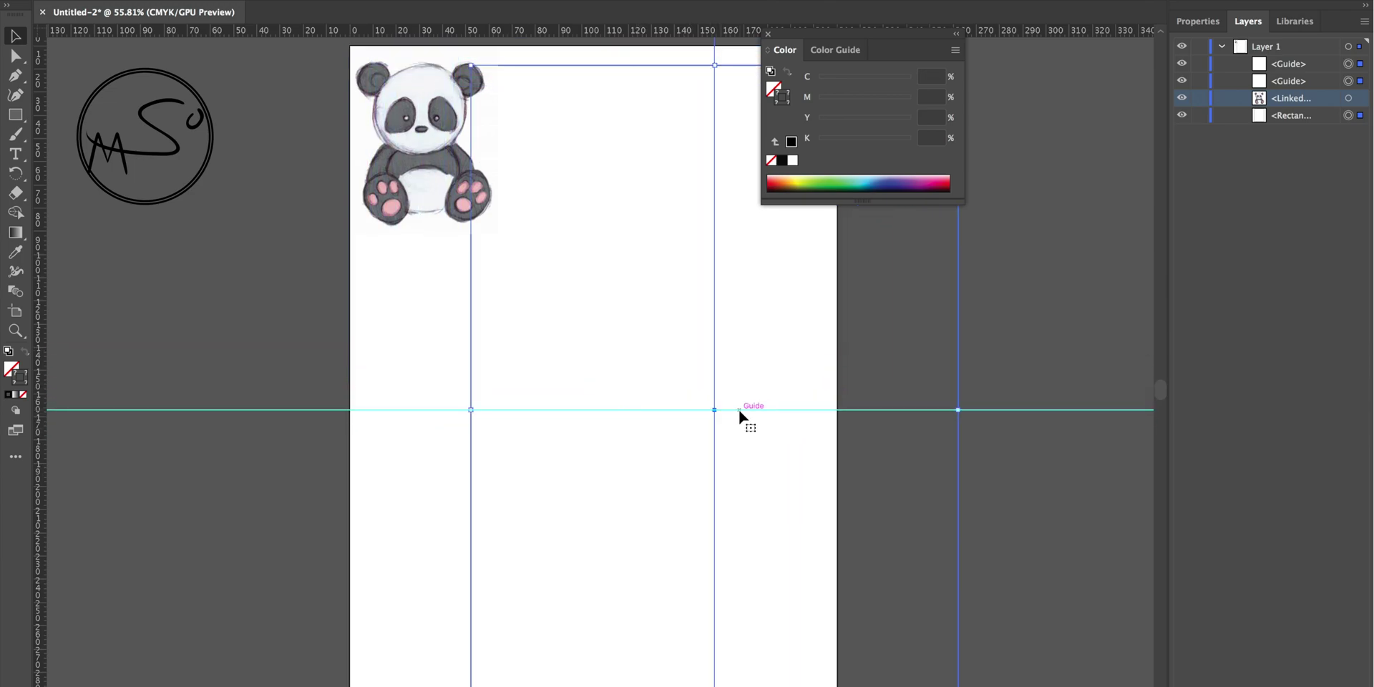
pyautogui.hotkey('ctrl', 'z')
# - Lock the rectangle and both centre guides so that they cannot be selected or moved
pyautogui.click(906, 322)
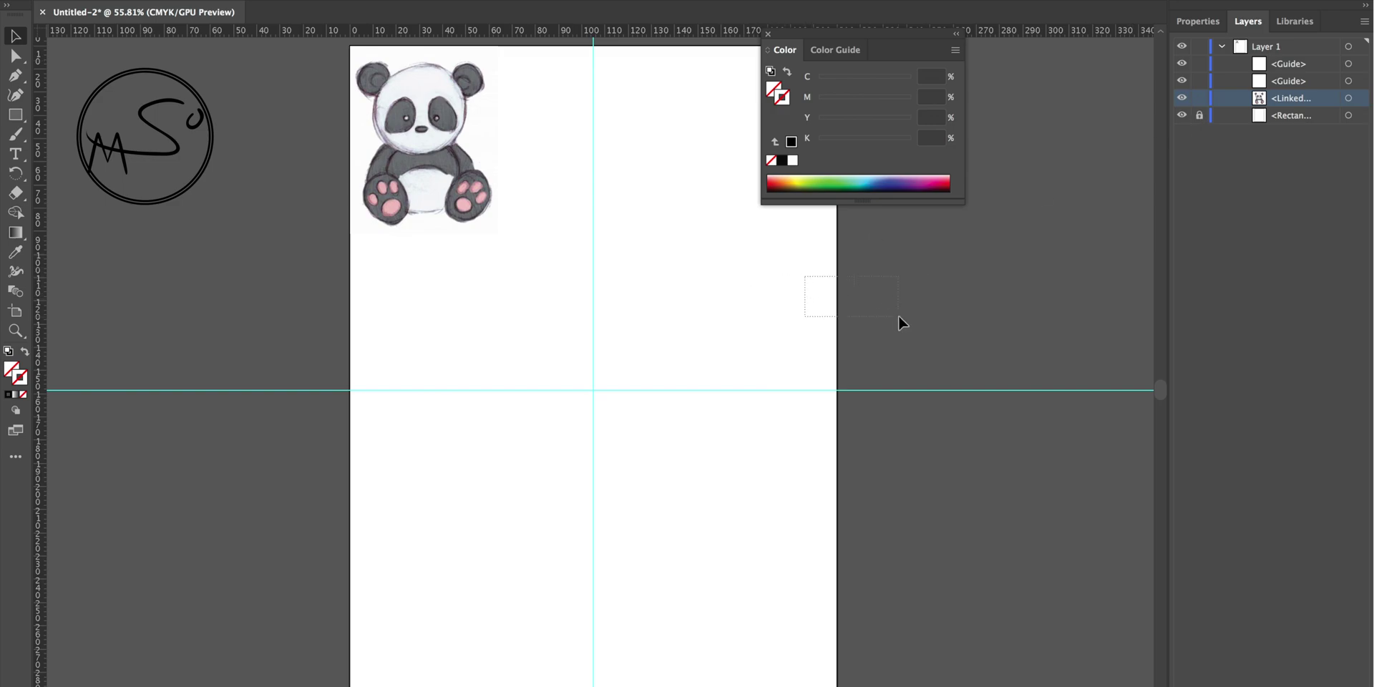
pyautogui.moveTo(522, 315); pyautogui.dragTo(677, 476)
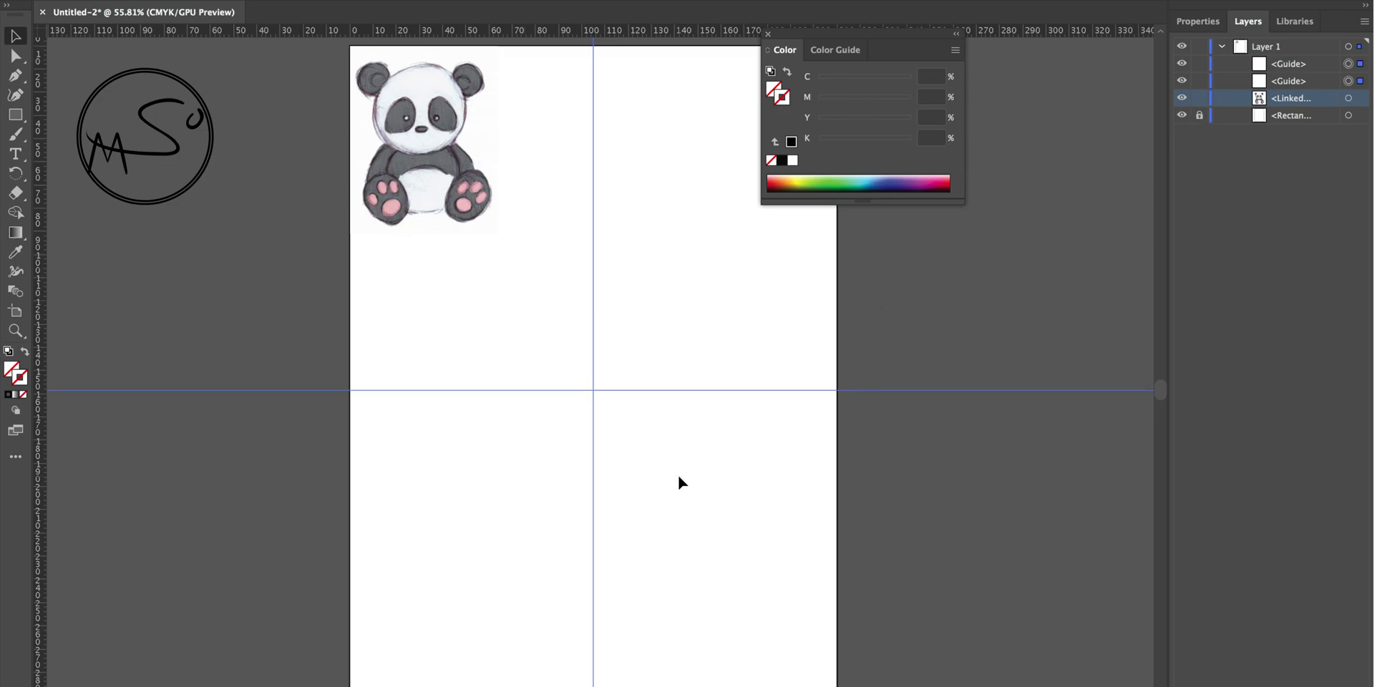
pyautogui.rightClick(665, 358)
pyautogui.rightClick(664, 358)
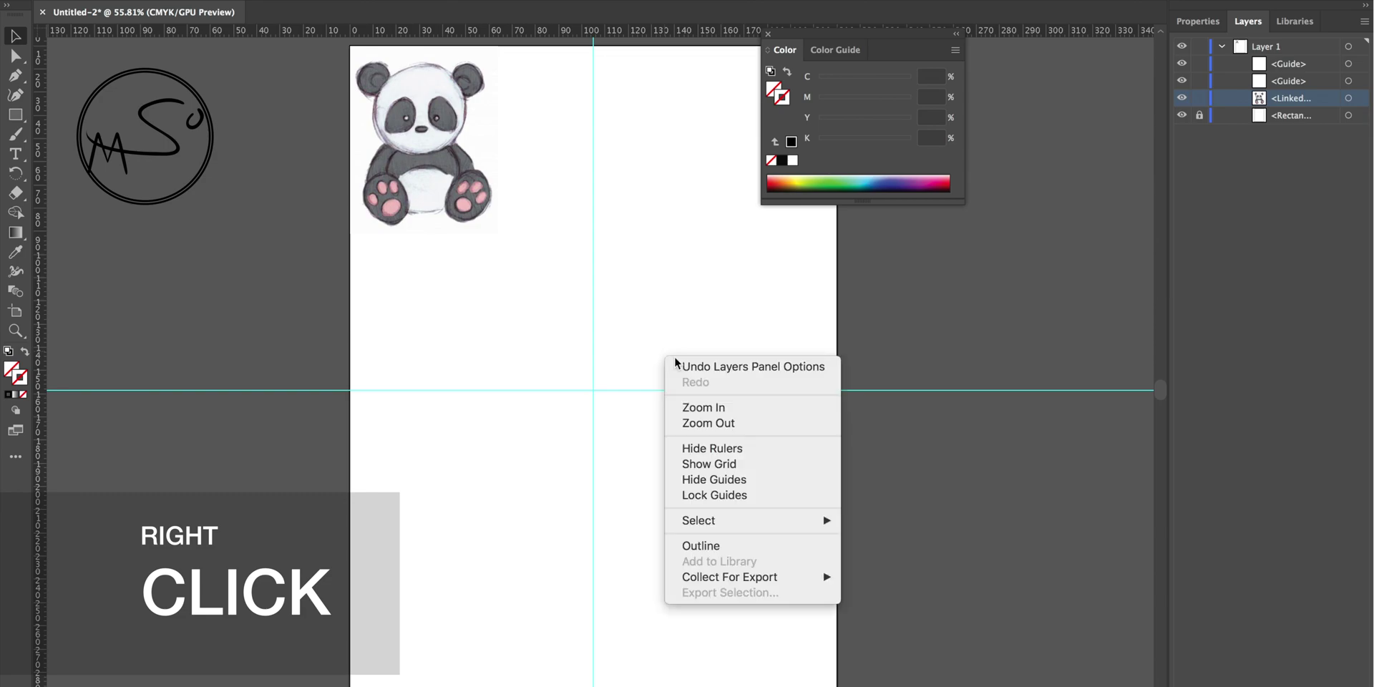
pyautogui.click(712, 495)
pyautogui.click(383, 7)
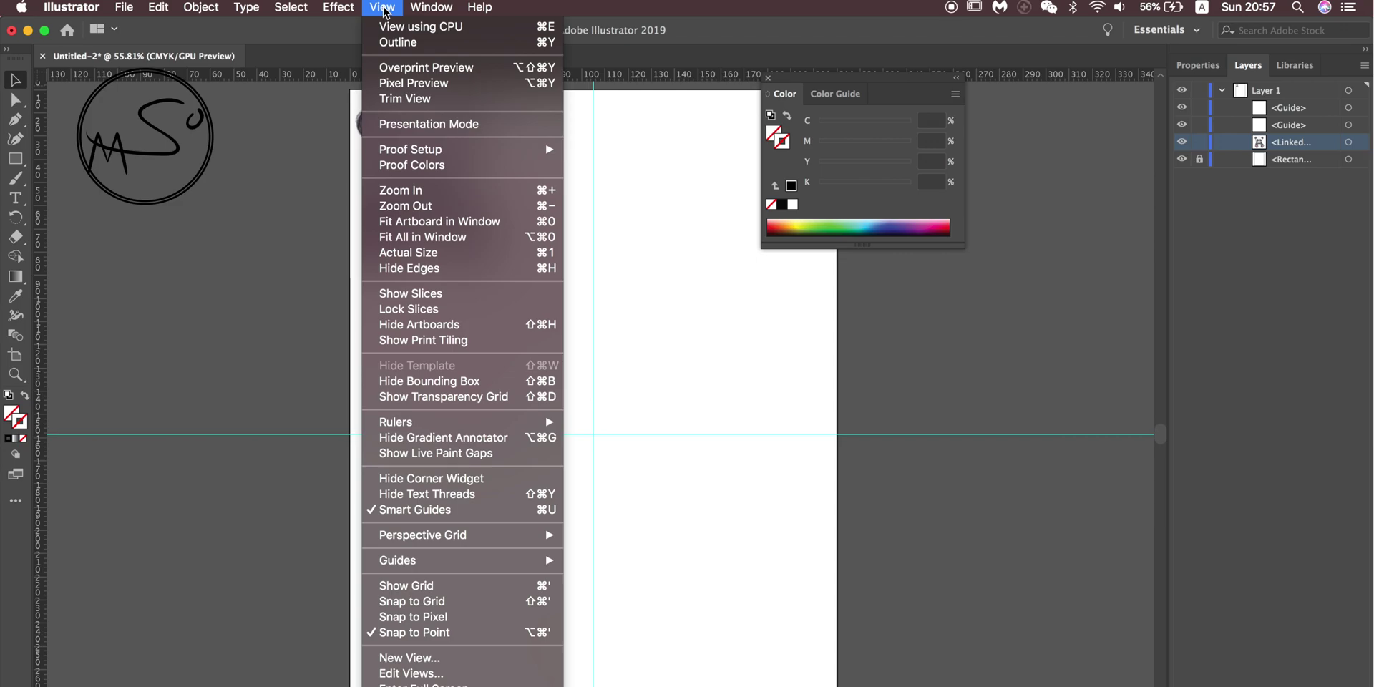
pyautogui.click(440, 560)
pyautogui.click(383, 7)
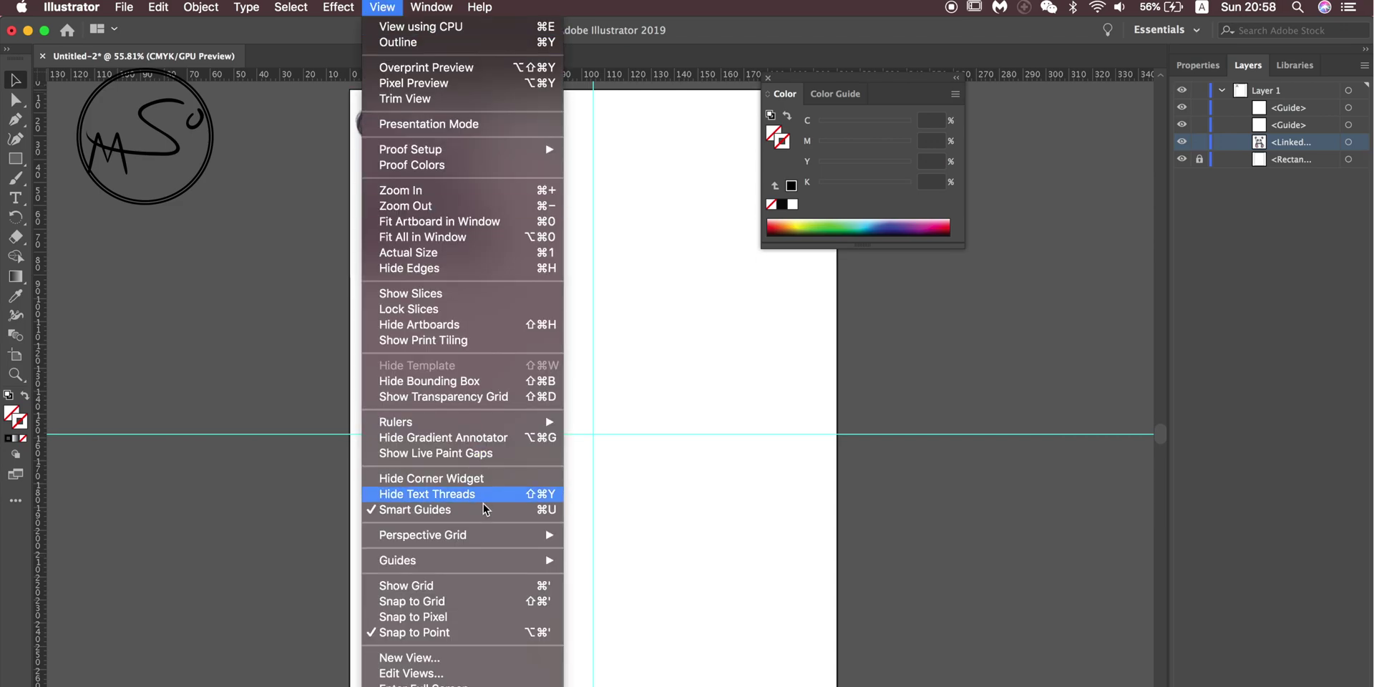
pyautogui.moveTo(501, 562)
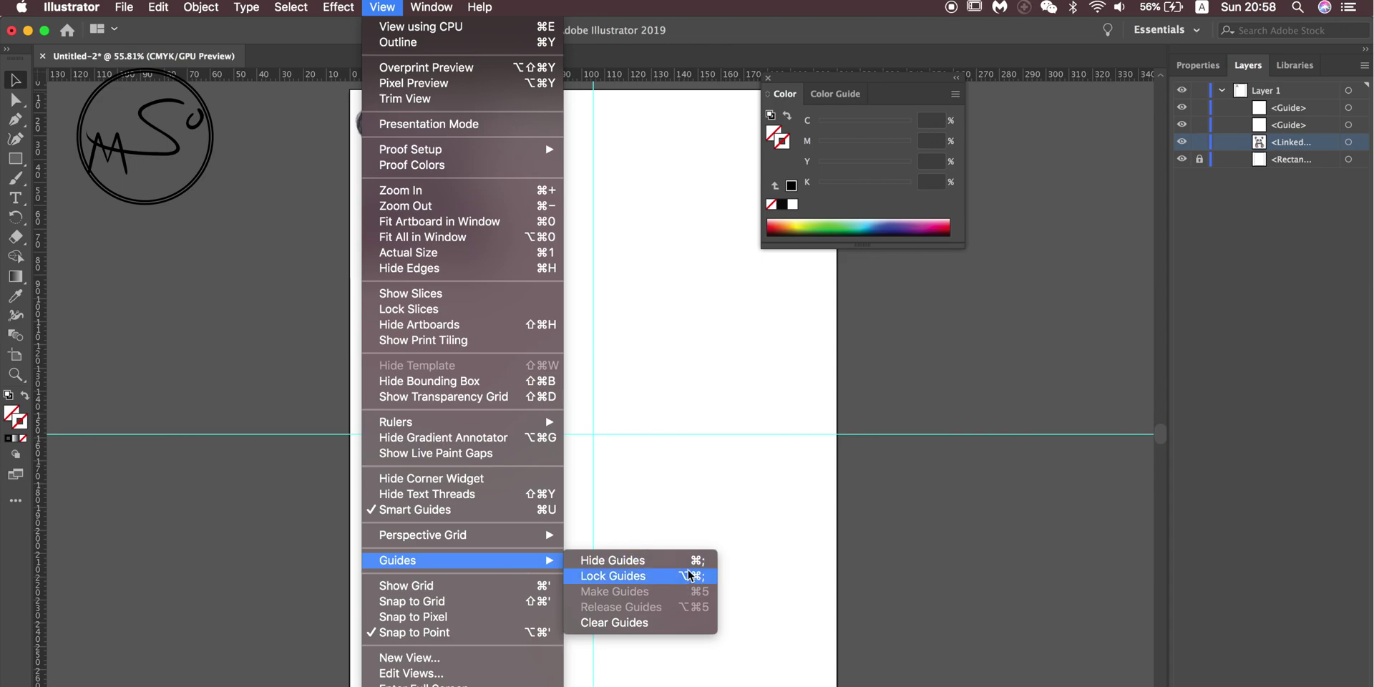
pyautogui.click(686, 269)
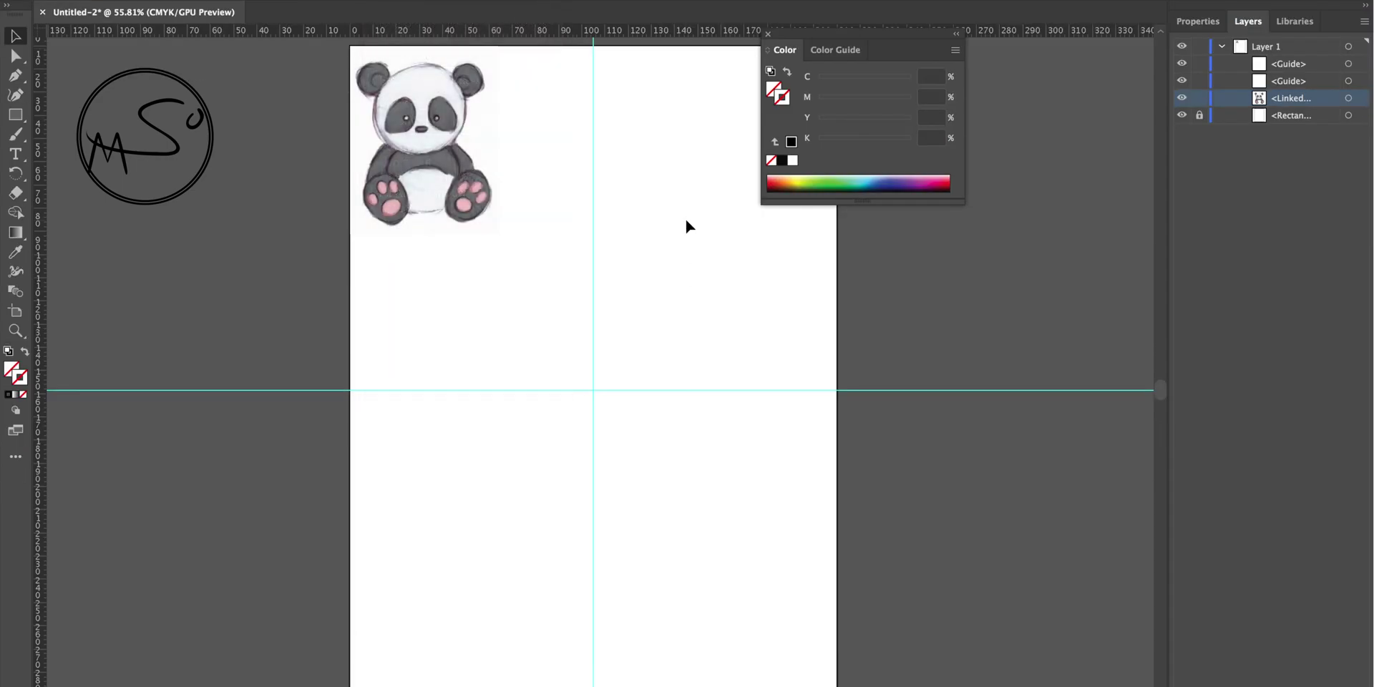
pyautogui.rightClick(686, 268)
pyautogui.click(742, 365)
pyautogui.moveTo(534, 335); pyautogui.dragTo(627, 438)
# - Move the panda image so that its centre sits on the intersection of the two guides
pyautogui.click(403, 136)
pyautogui.moveTo(428, 147); pyautogui.dragTo(592, 391)
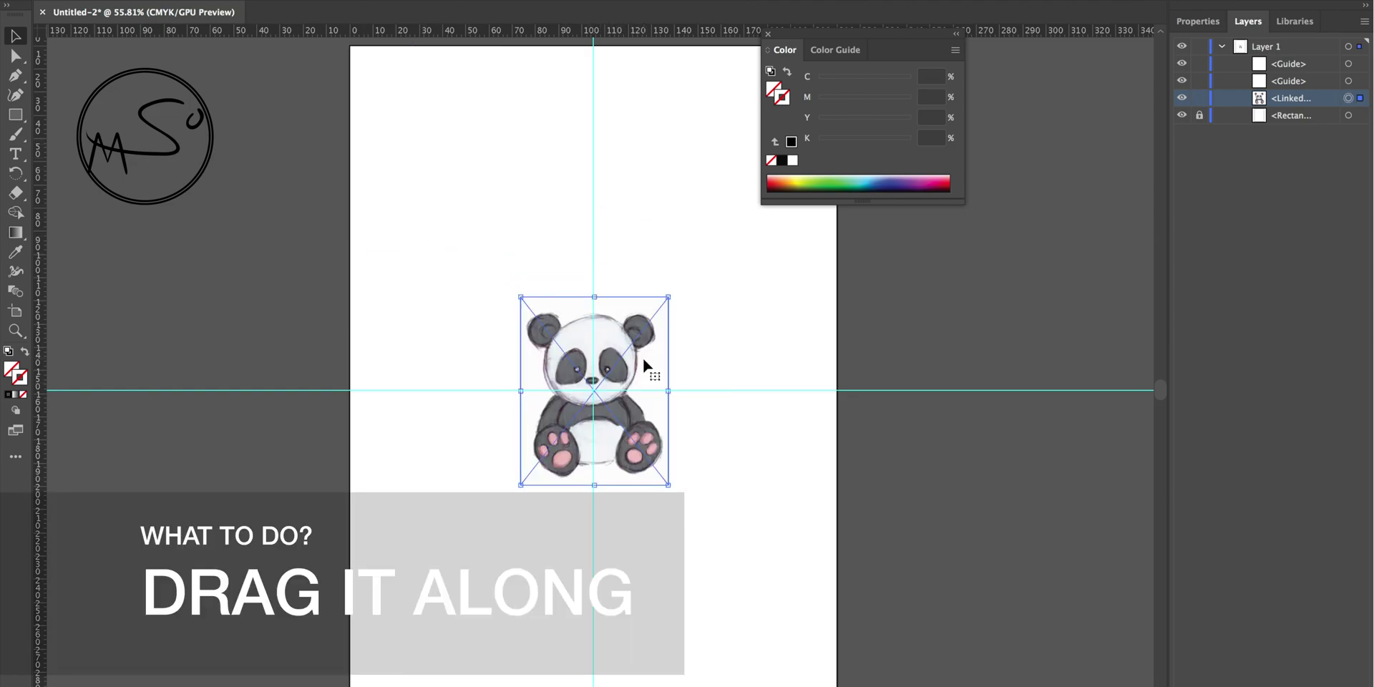
# - Try enlarging the panda image from its corners and undo the scaling
pyautogui.moveTo(668, 297); pyautogui.dragTo(739, 240)
pyautogui.hotkey('ctrl', 'z')
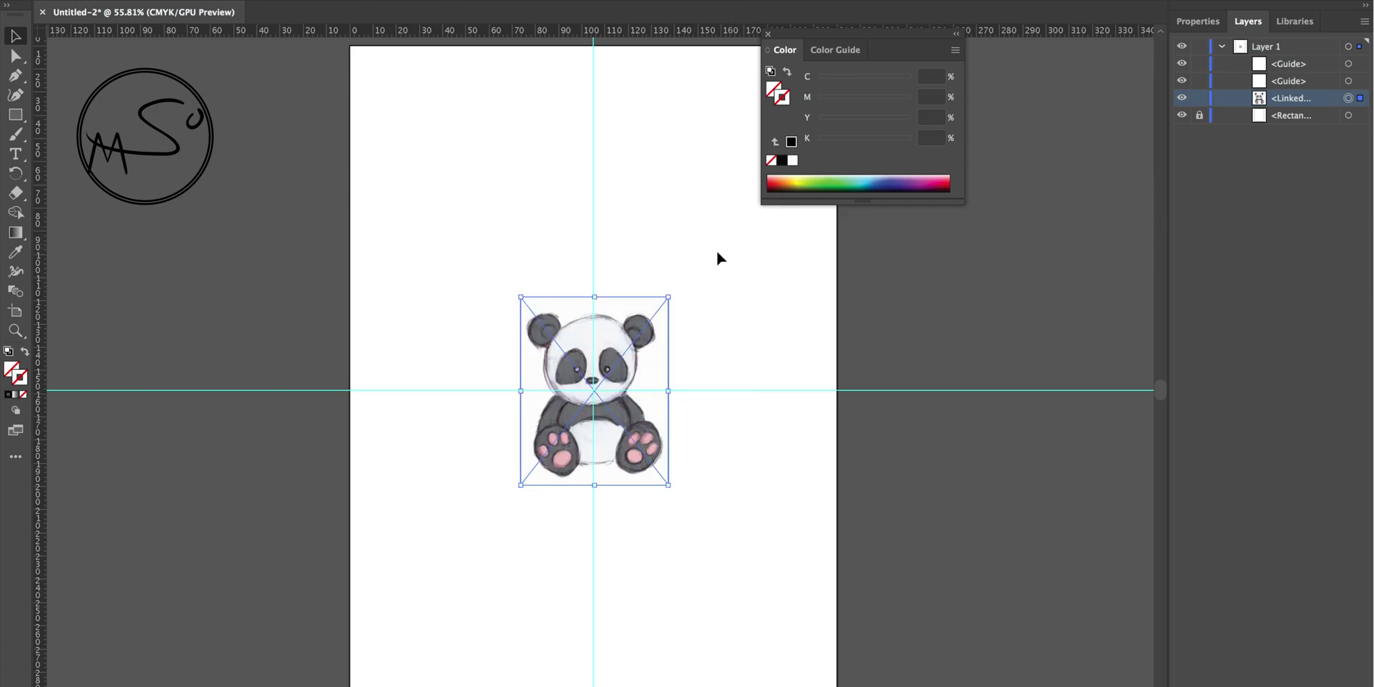
pyautogui.moveTo(520, 297); pyautogui.dragTo(393, 213)
# - Constrain the panda image's width and height proportions and set its width to 200 mm
pyautogui.click(1212, 23)
pyautogui.click(1348, 106)
pyautogui.doubleClick(1313, 93)
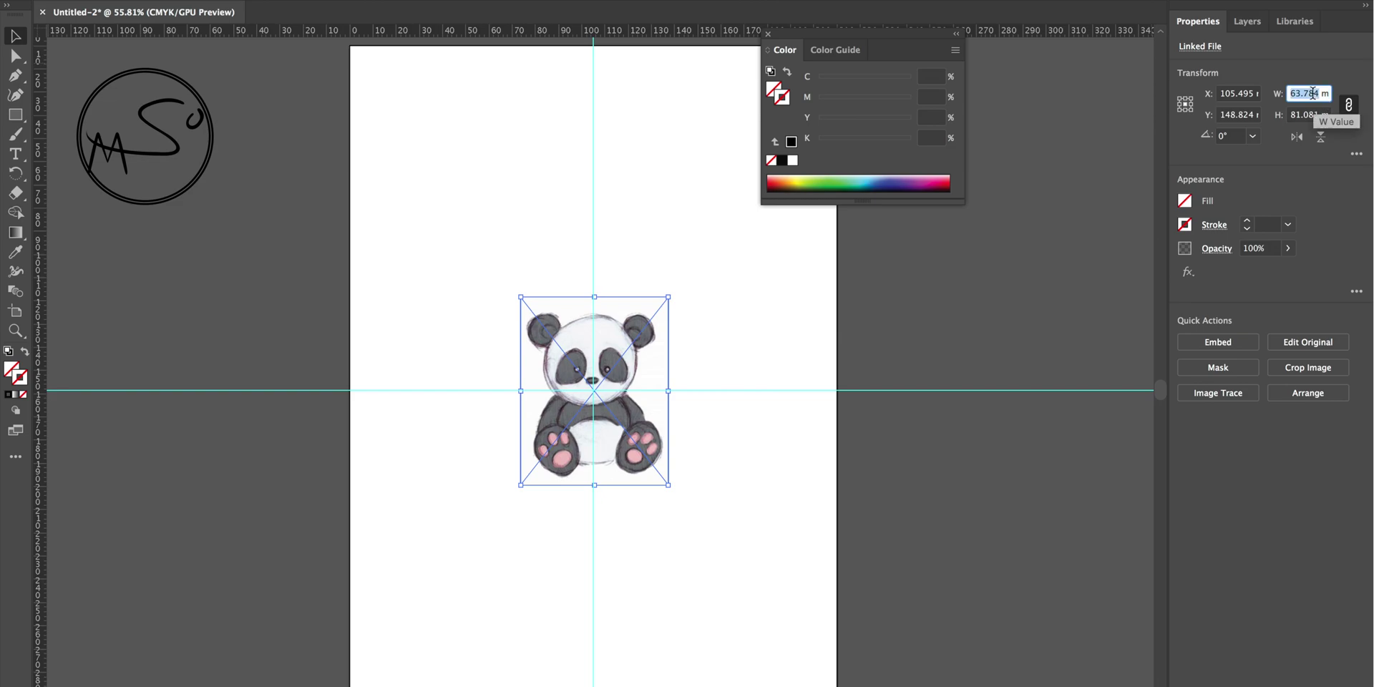
pyautogui.write('200')
pyautogui.press('Return')
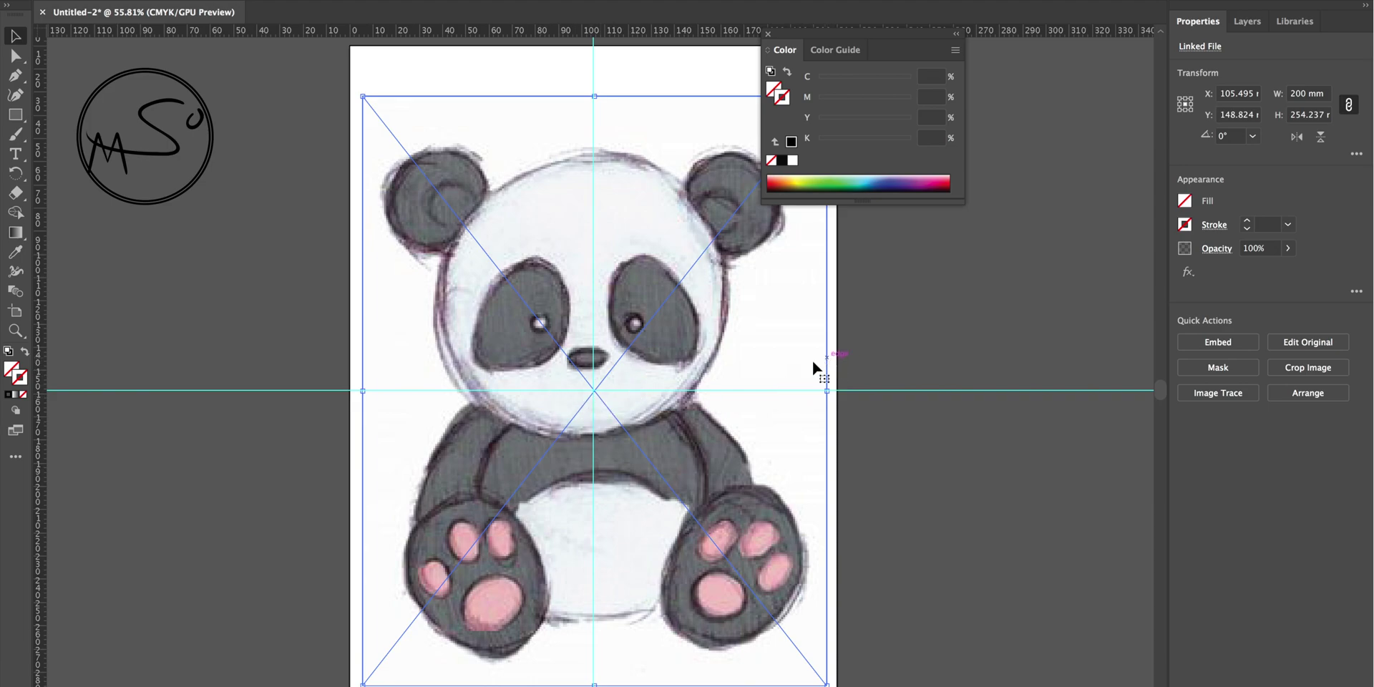
# - Lock the linked panda image so that it cannot be selected or moved
pyautogui.click(286, 299)
pyautogui.click(435, 296)
pyautogui.click(1248, 21)
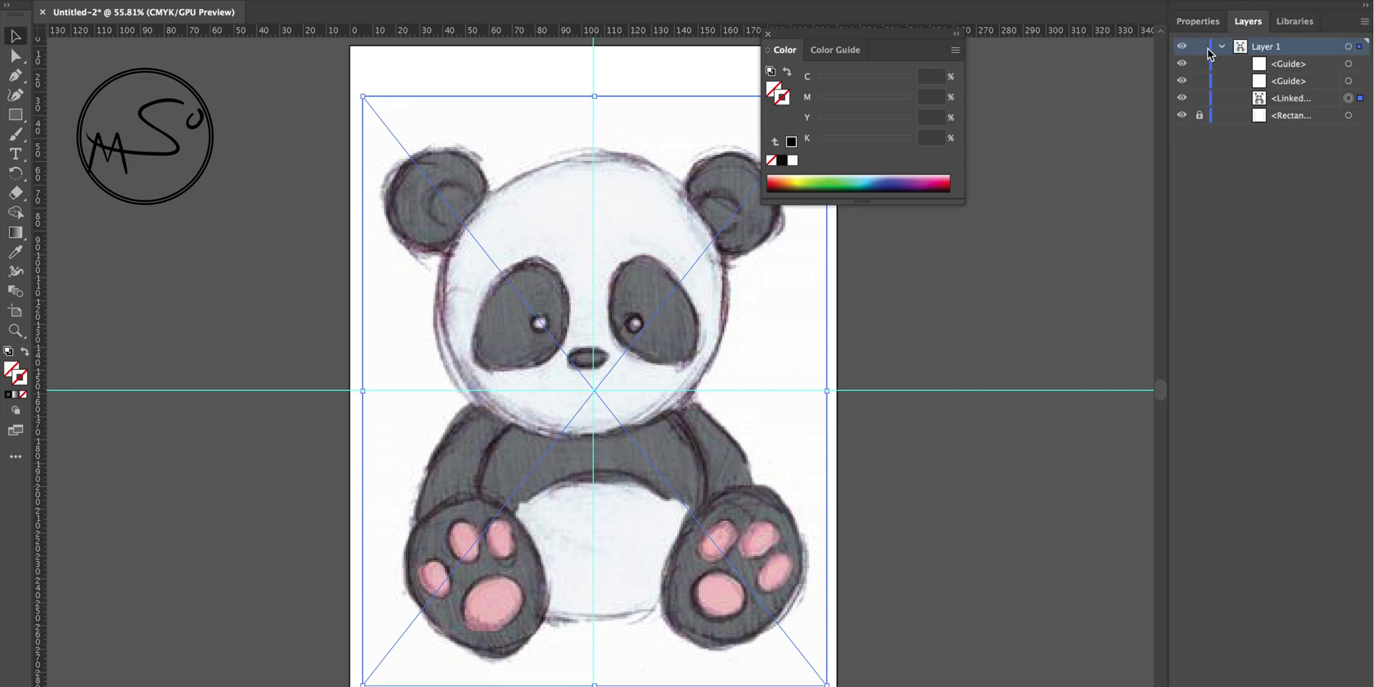
pyautogui.click(1202, 99)
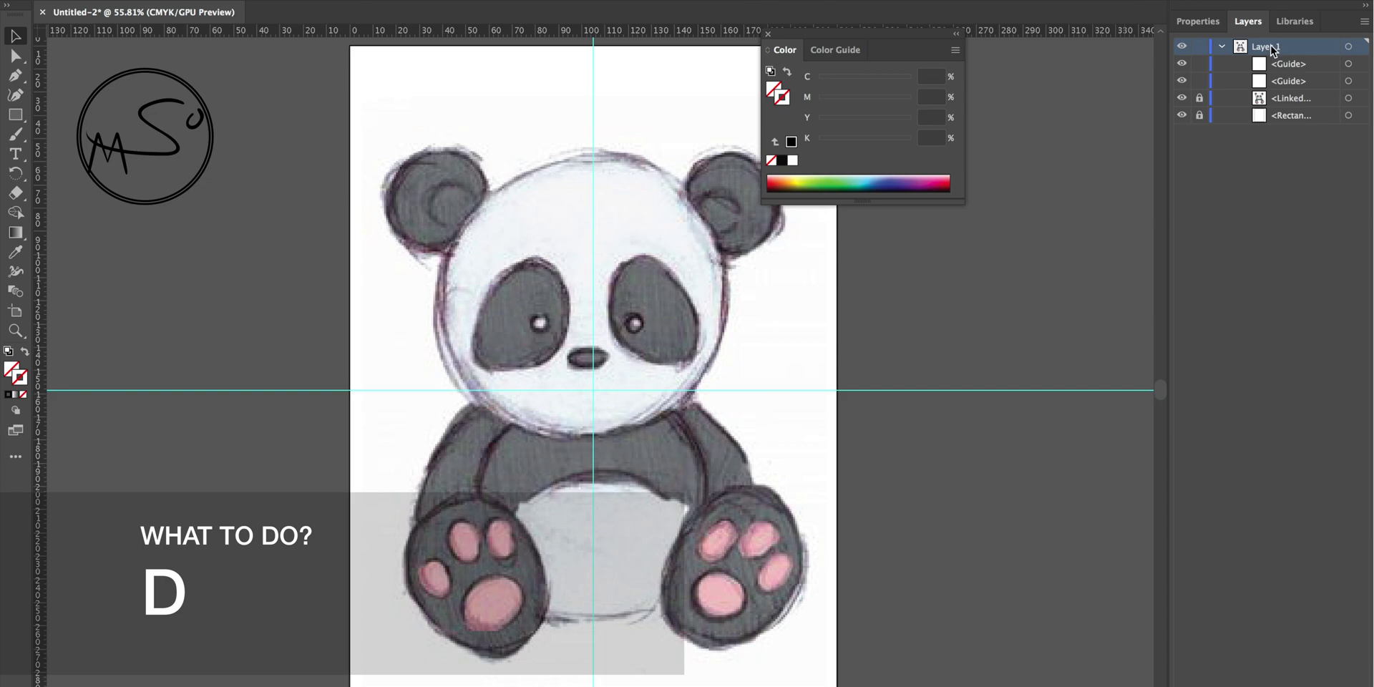
# - Rename Layer 1 as DRAWING
pyautogui.doubleClick(1272, 48)
pyautogui.write('DRAW')
pyautogui.press('BackSpace')
pyautogui.write('ING')
pyautogui.press('Return')
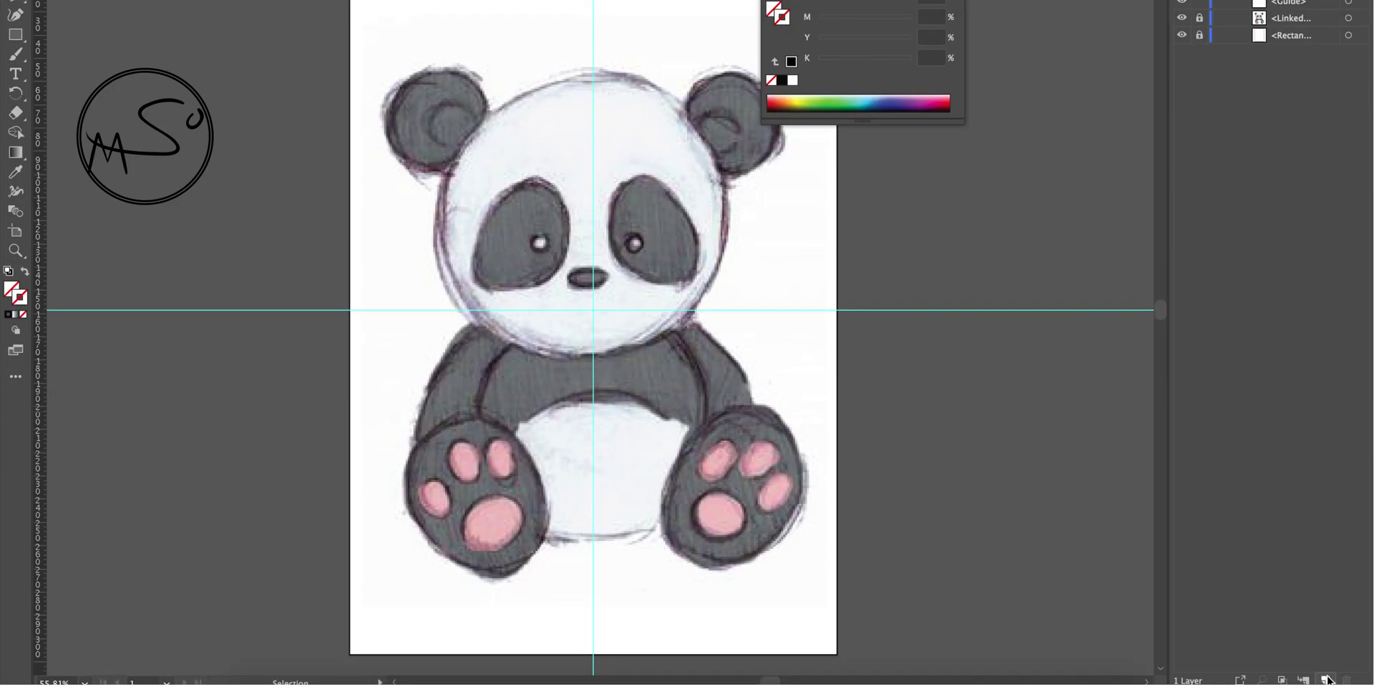
# - Create a new layer above DRAWING and name it GUIDES
pyautogui.click(1326, 679)
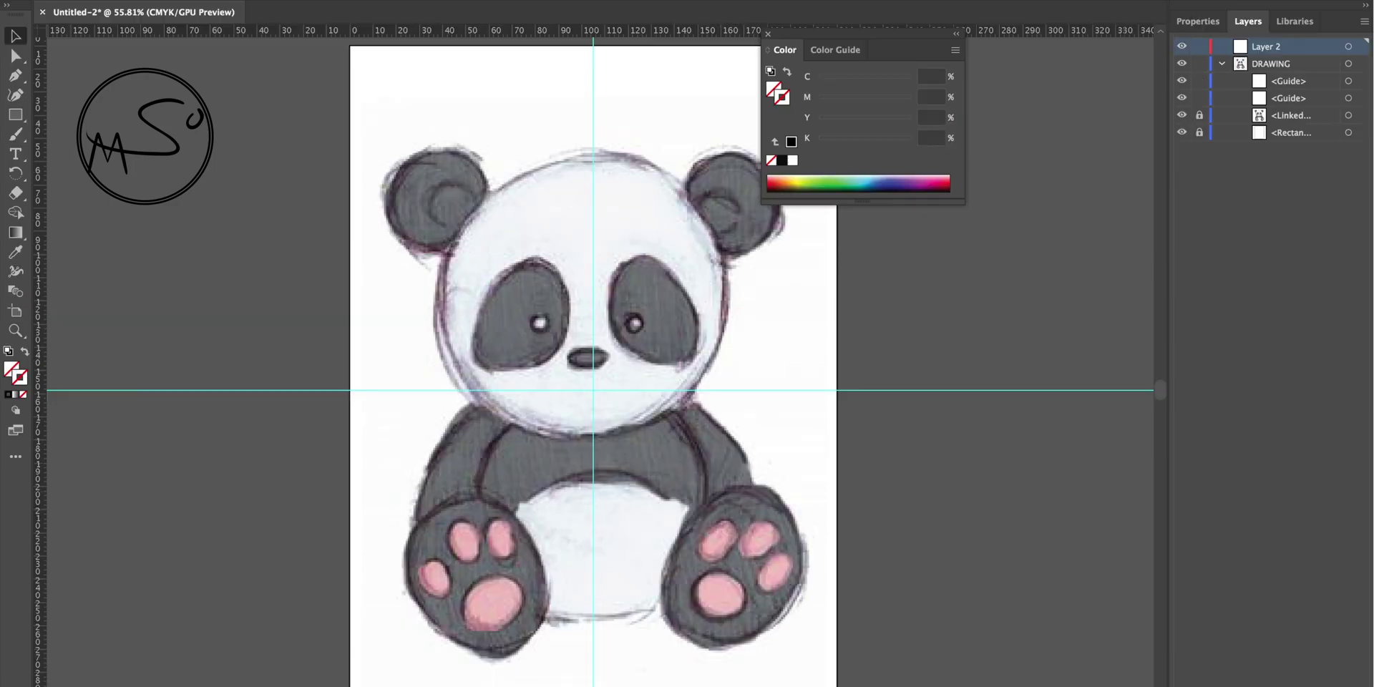
pyautogui.doubleClick(1260, 48)
pyautogui.write('GUIDES')
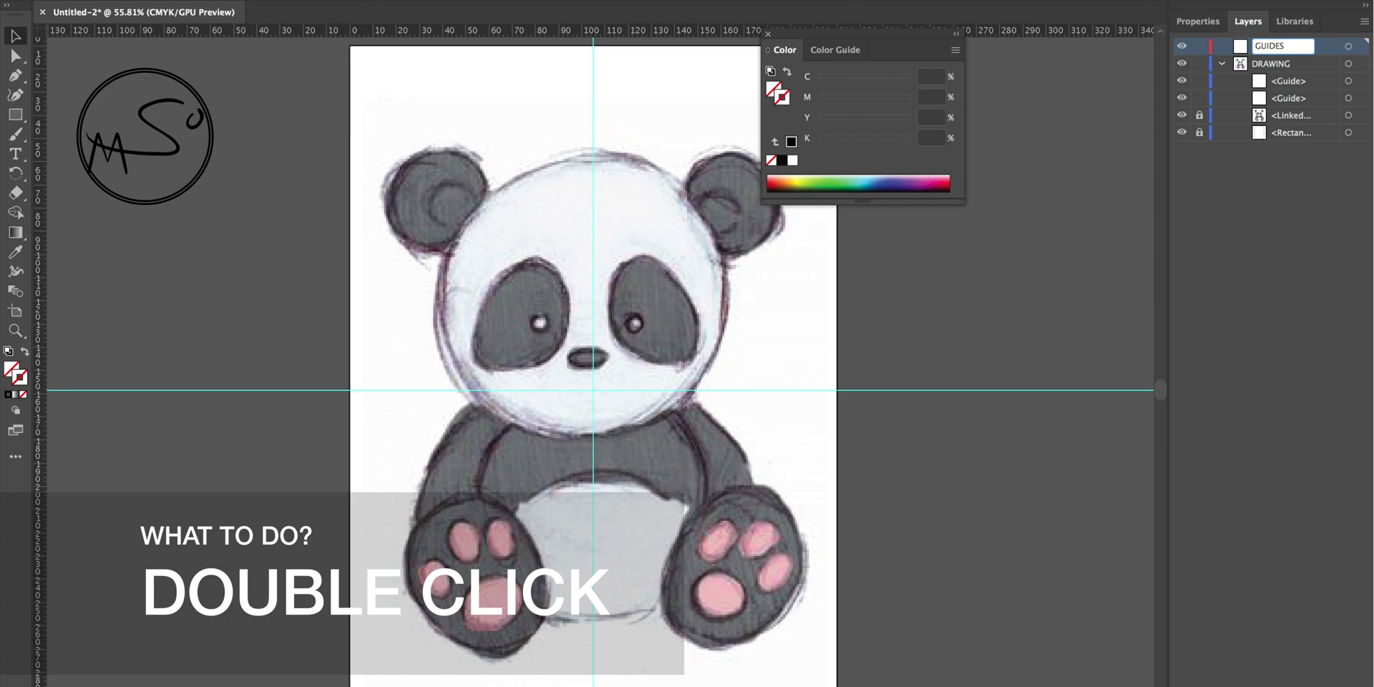
pyautogui.press('Return')
# - Move both guides from the DRAWING layer into the GUIDES layer
pyautogui.click(1288, 81)
pyautogui.keyDown('shift'); pyautogui.click(1291, 98); pyautogui.keyUp('shift')
pyautogui.moveTo(1299, 96); pyautogui.dragTo(1287, 45)
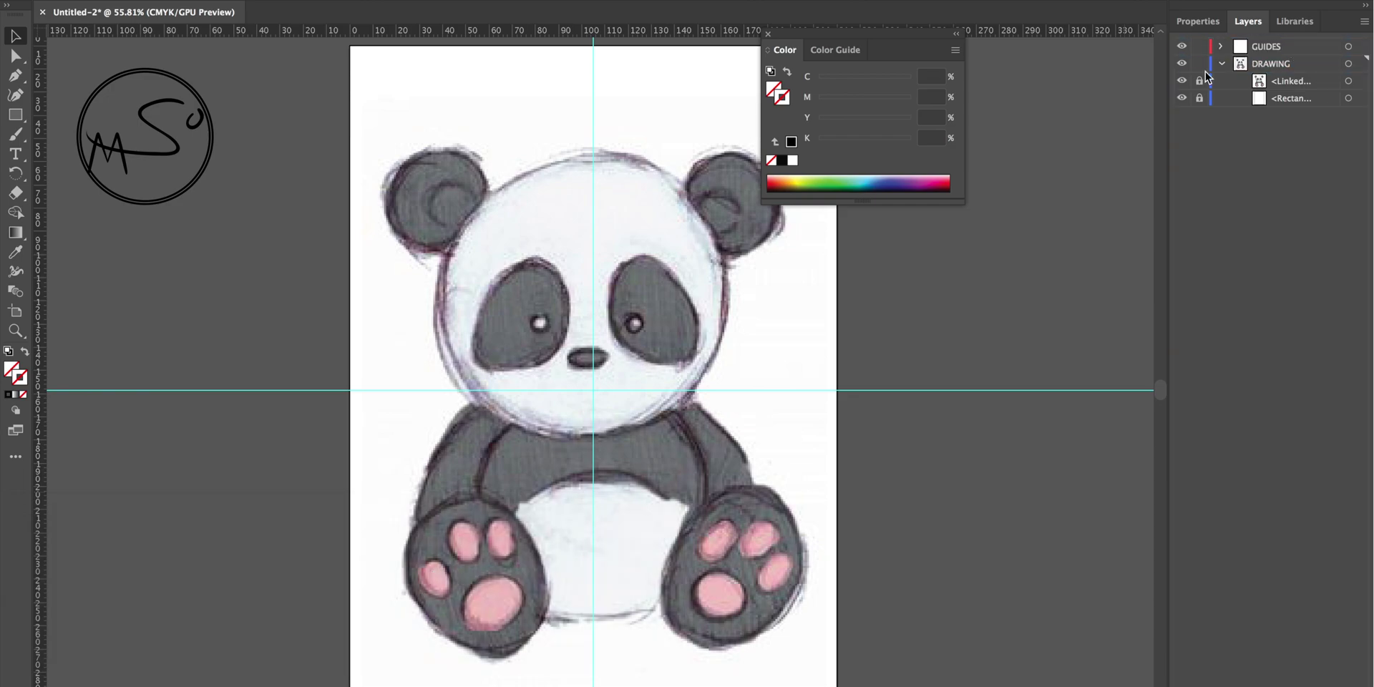
# - Make the DRAWING layer active and close the floating Color panel
pyautogui.click(1293, 83)
pyautogui.click(1295, 66)
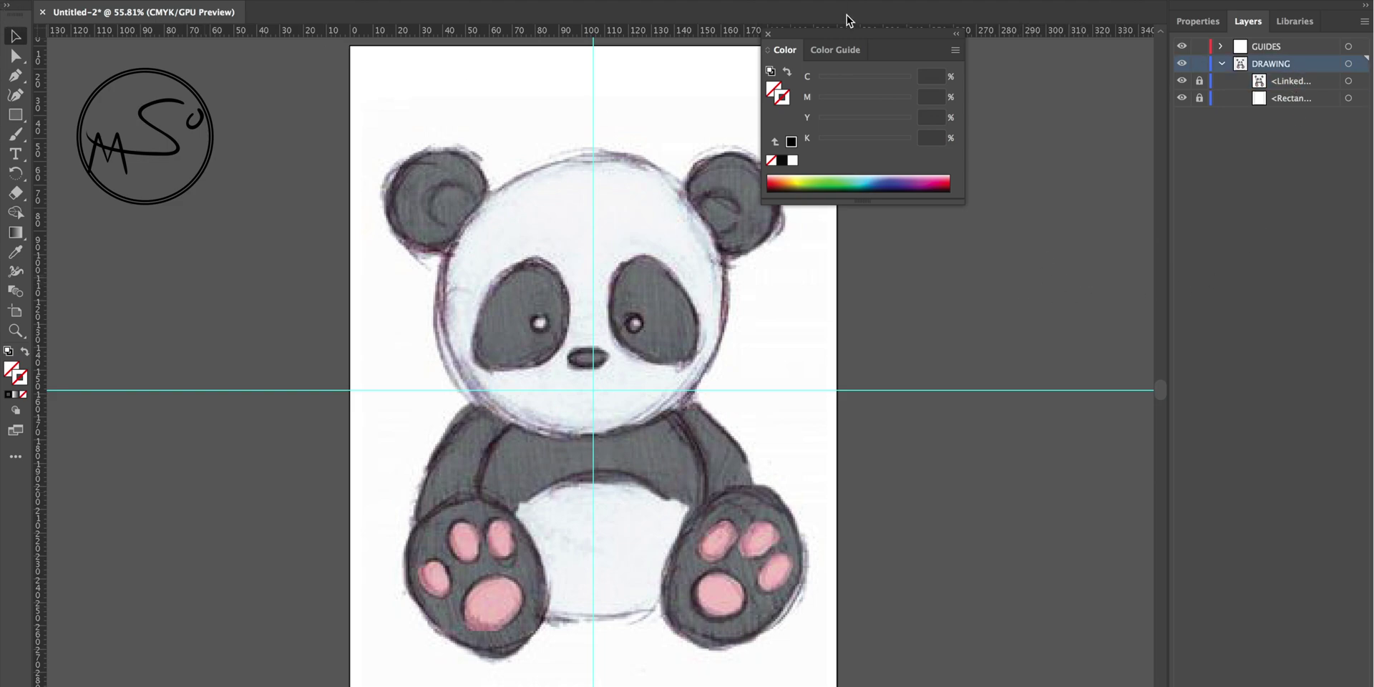
pyautogui.click(766, 33)
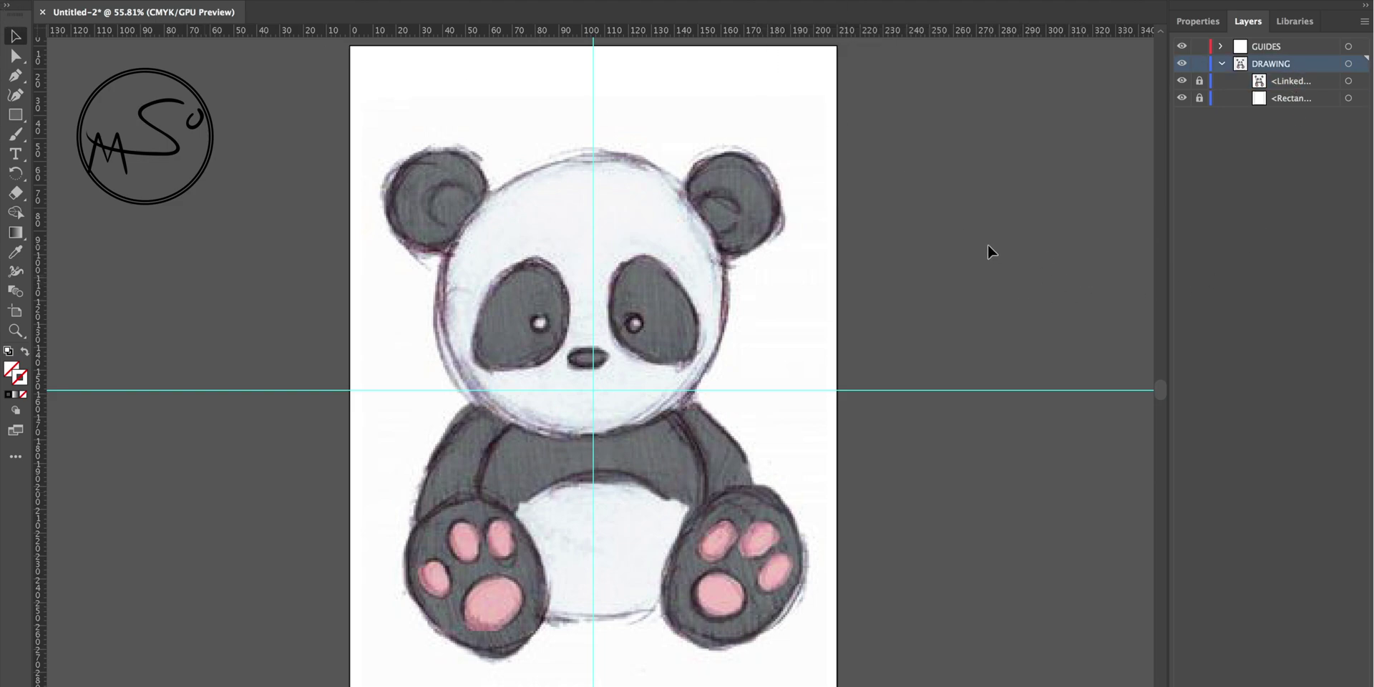
# - Draw a circle about 60 mm wide with the Ellipse Tool, overlapping the panda's left-hand ear and forehead
pyautogui.press('super+plus')
pyautogui.press('super+plus')
pyautogui.press('super+plus')
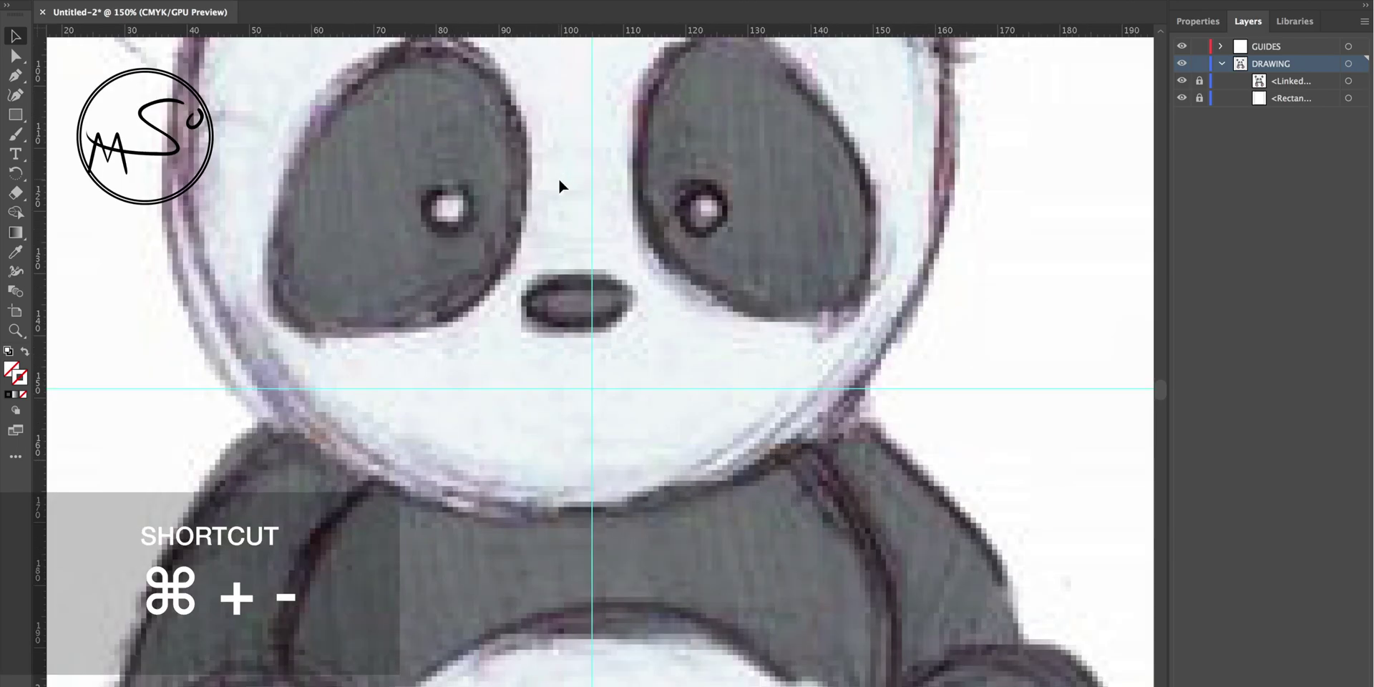
pyautogui.moveTo(389, 117); pyautogui.dragTo(644, 466)
pyautogui.moveTo(479, 263); pyautogui.dragTo(479, 355)
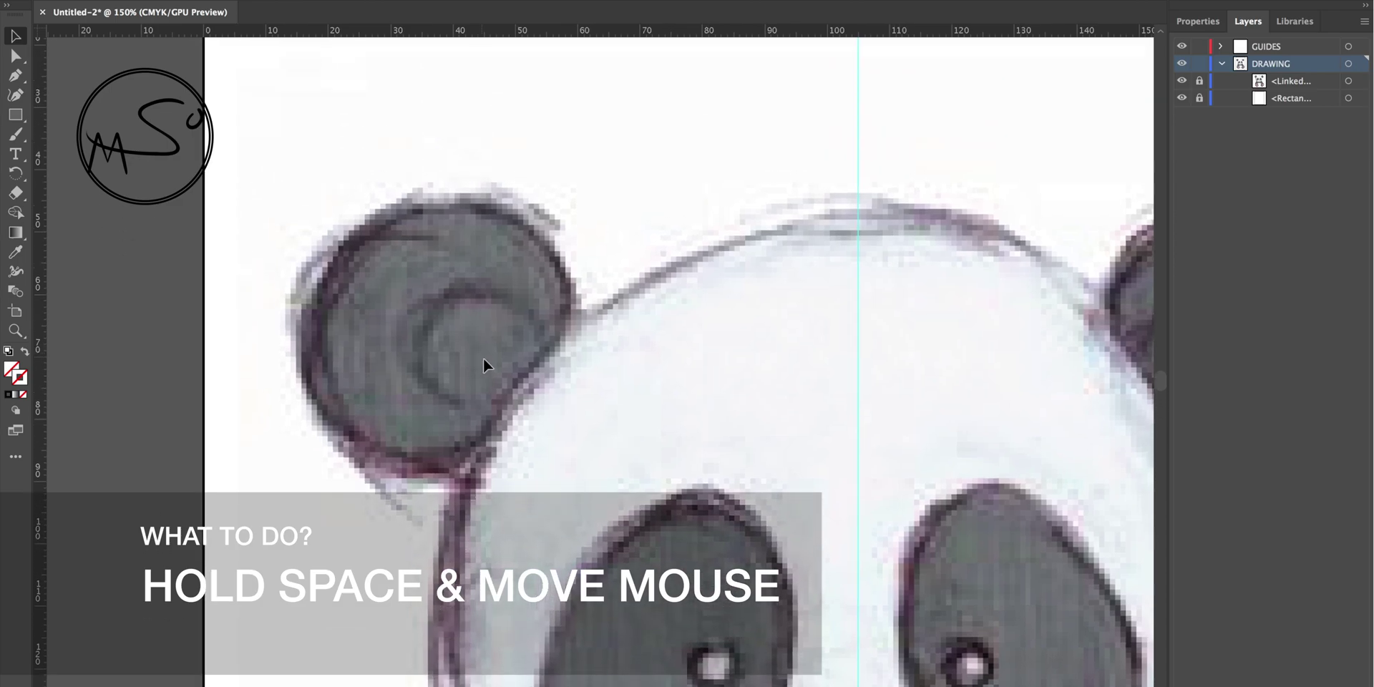
pyautogui.click(18, 115)
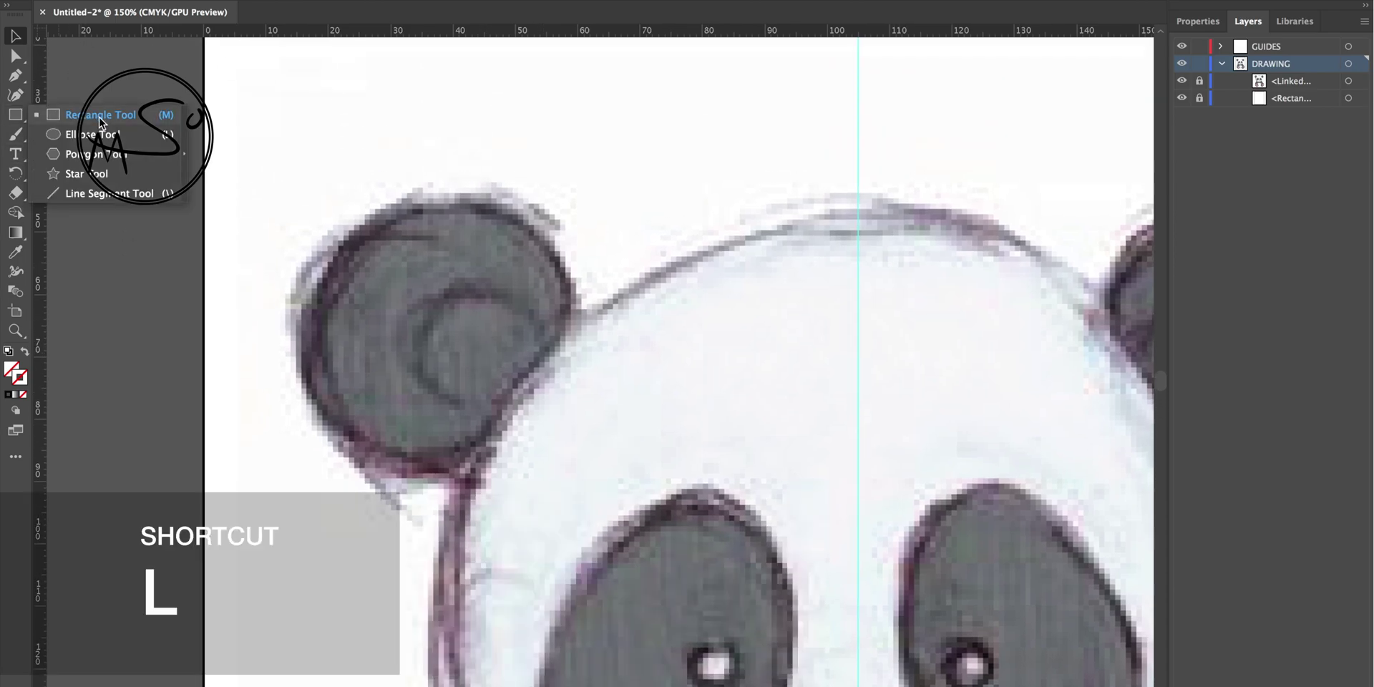
pyautogui.click(93, 135)
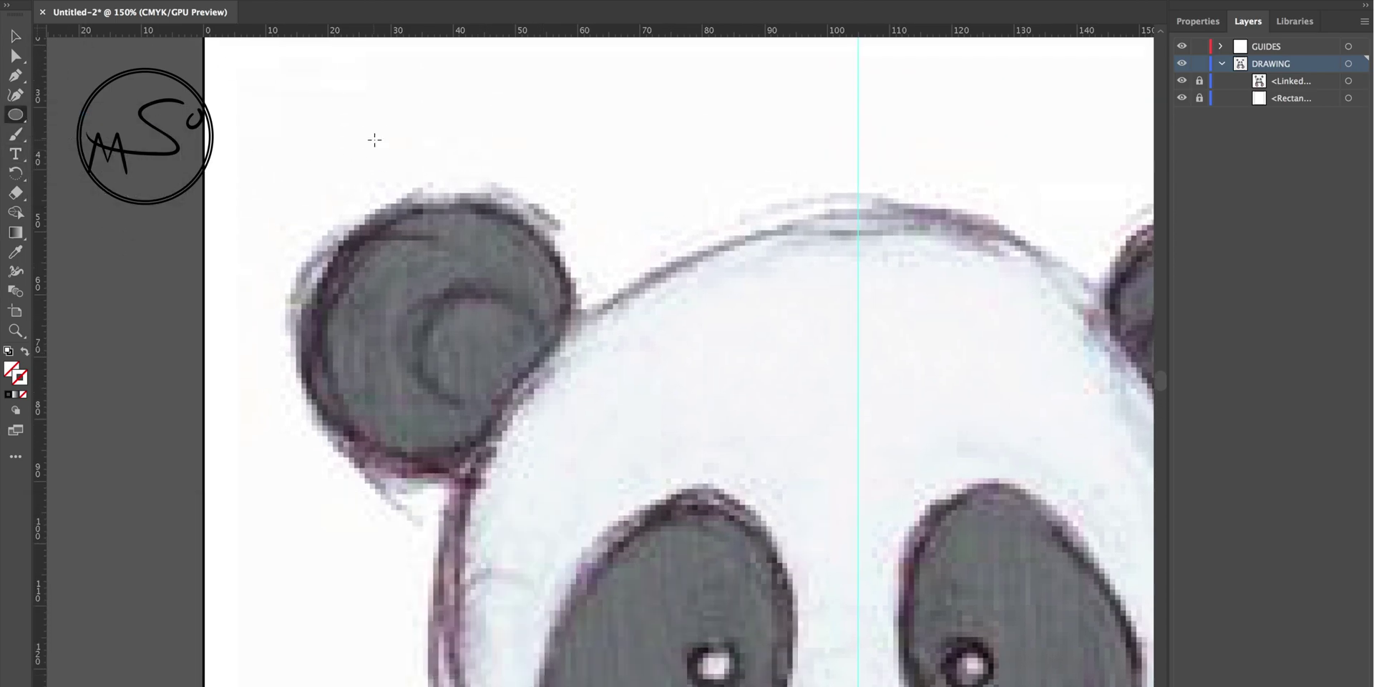
pyautogui.moveTo(312, 183); pyautogui.dragTo(691, 511)
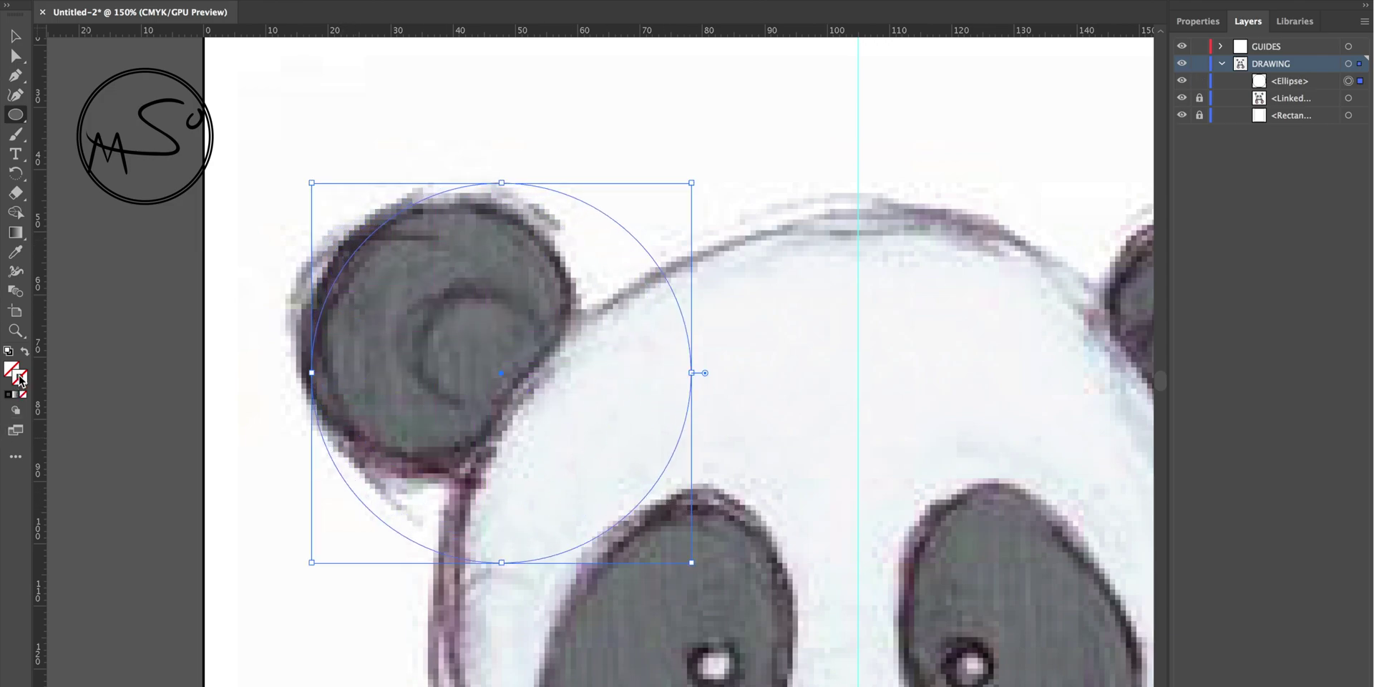
# - Reset the fill and stroke to the default white and black, and delete the circle over the ear
pyautogui.click(9, 351)
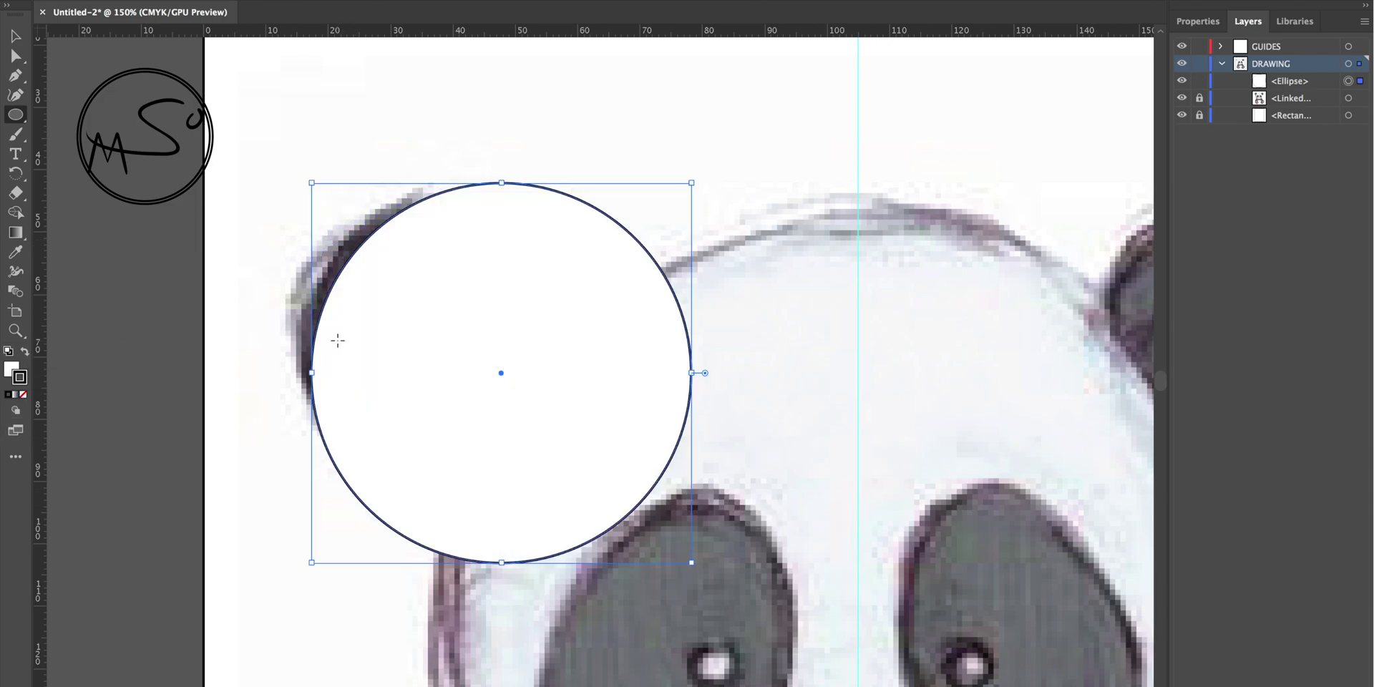
pyautogui.press('Delete')
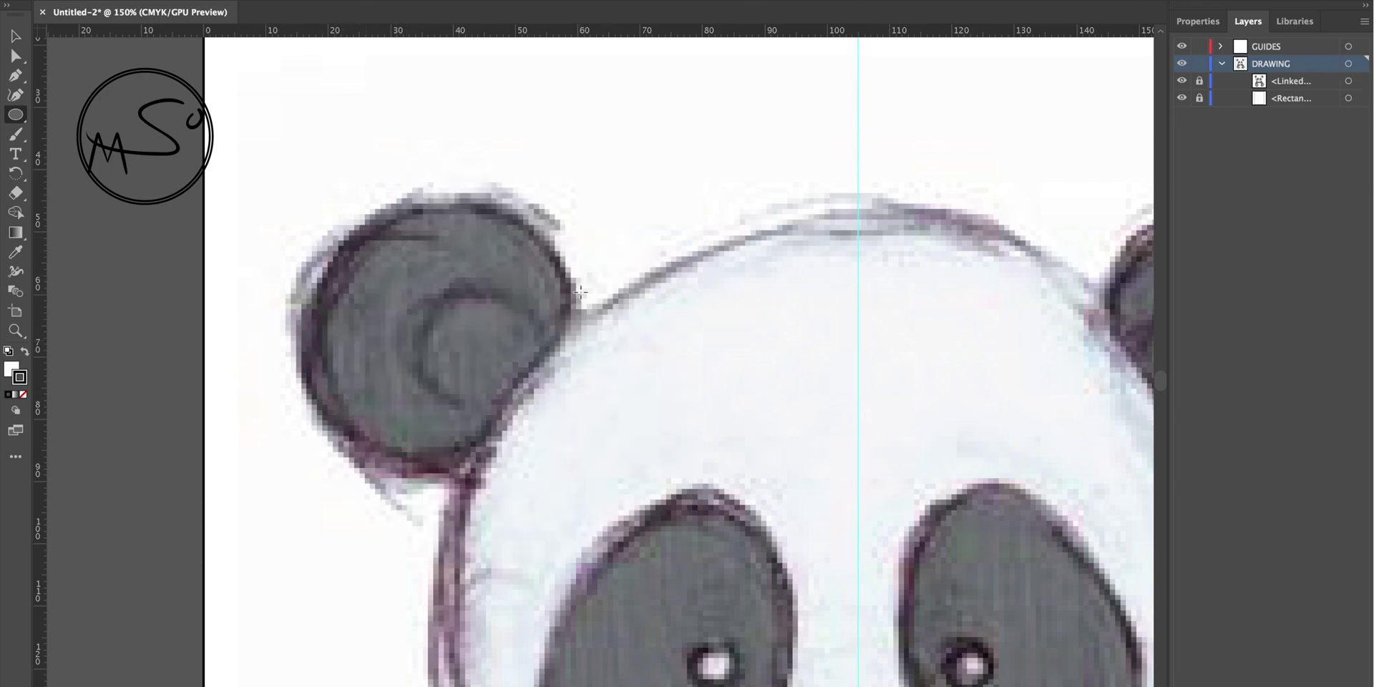
pyautogui.press('v')
pyautogui.click(15, 76)
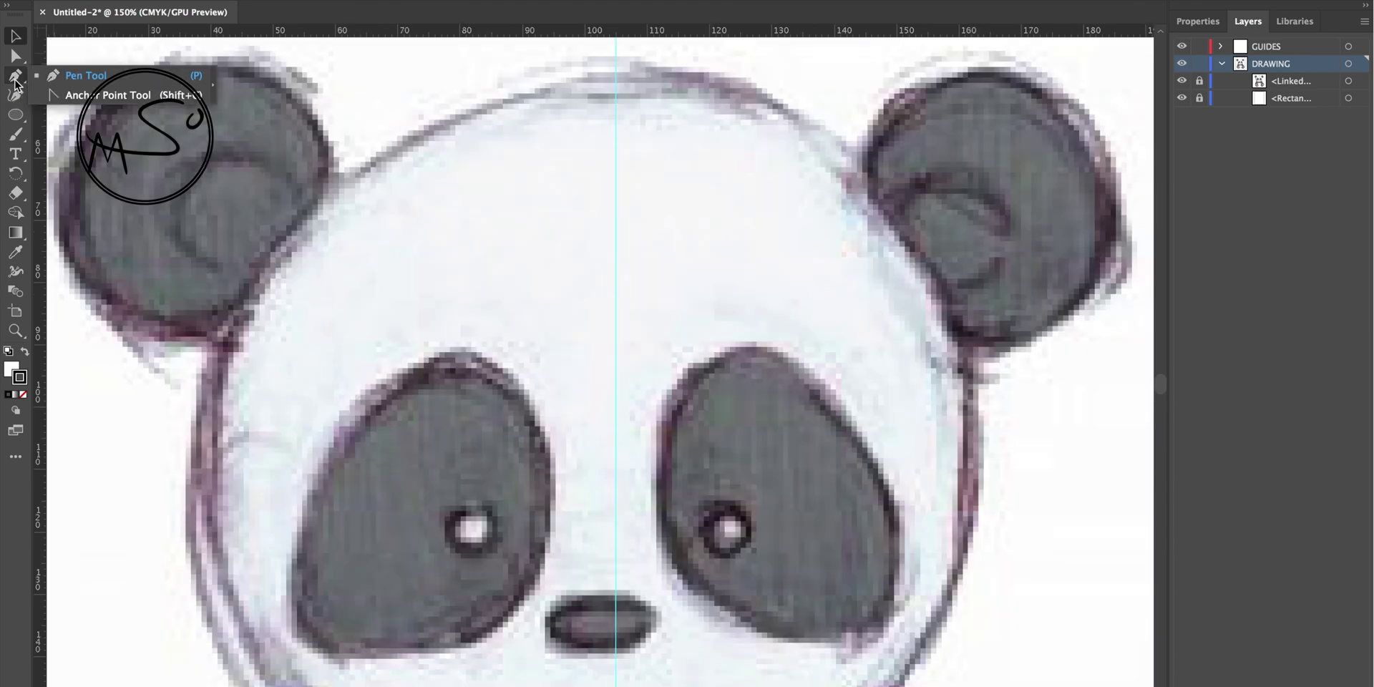
pyautogui.click(59, 69)
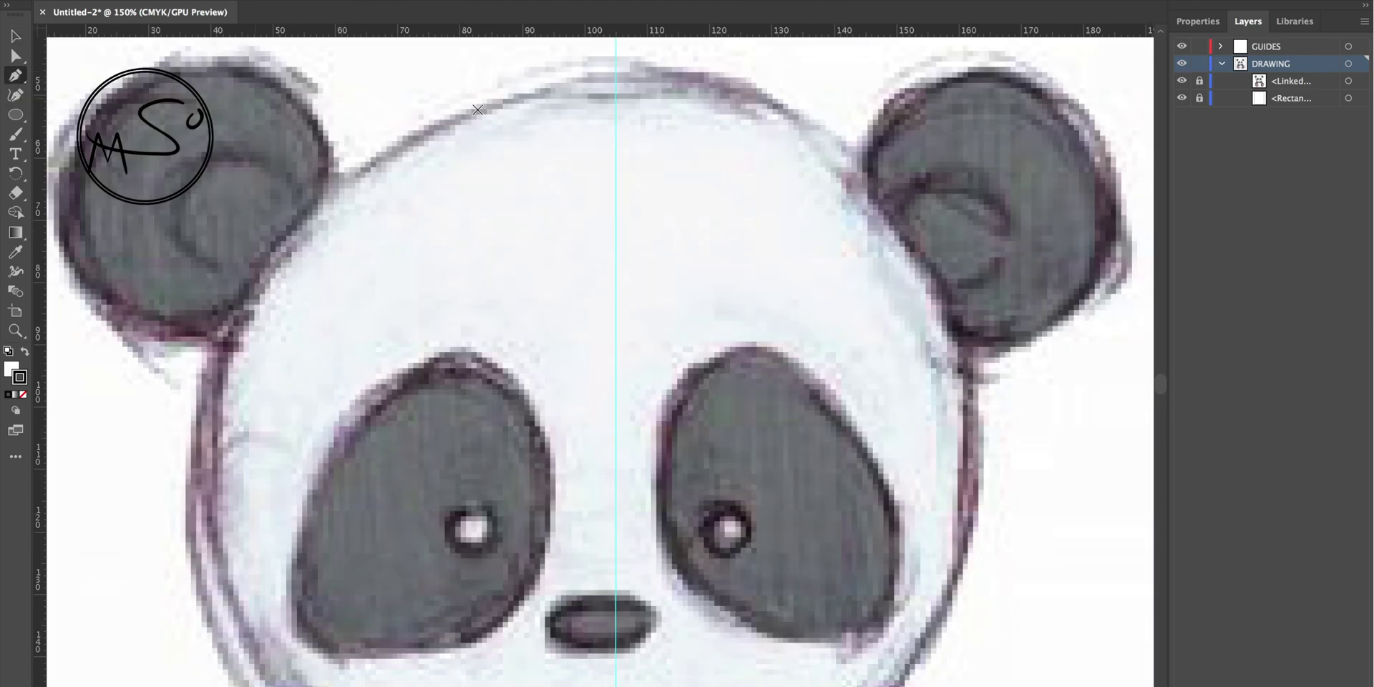
pyautogui.click(599, 73)
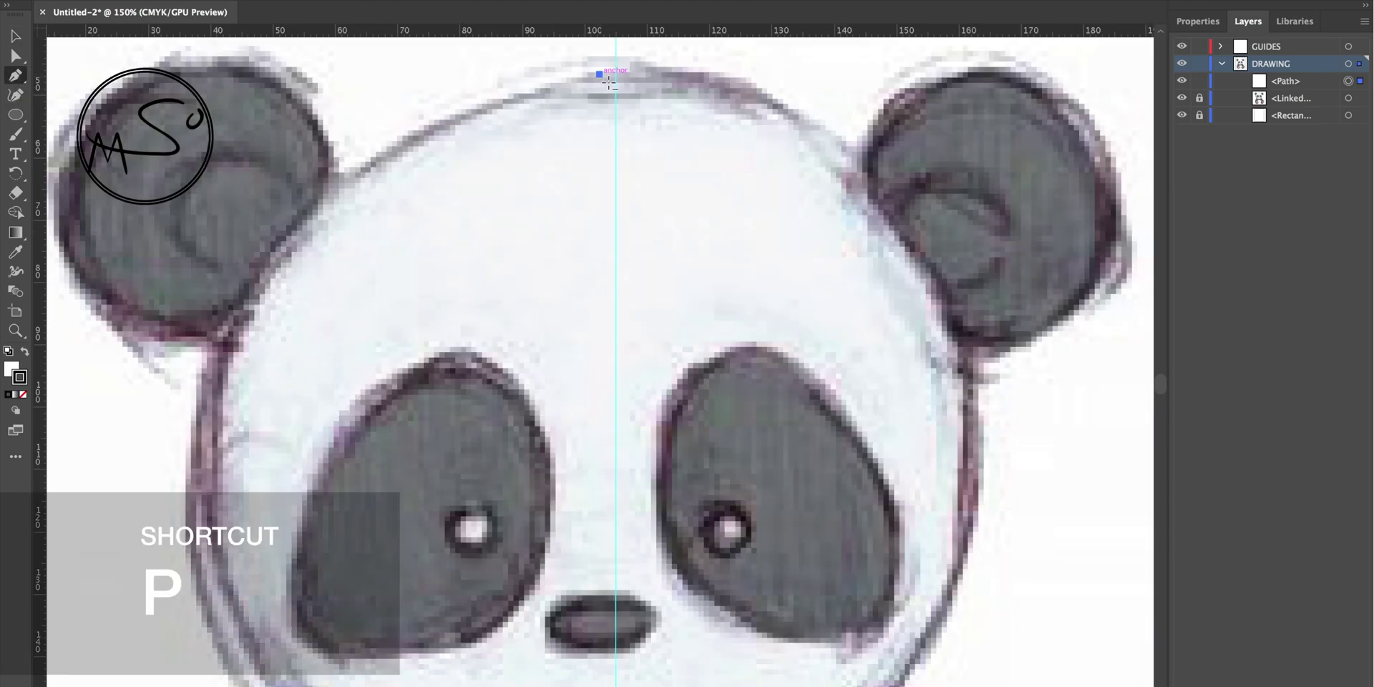
pyautogui.click(873, 192)
pyautogui.scroll(-5, 874, 192)
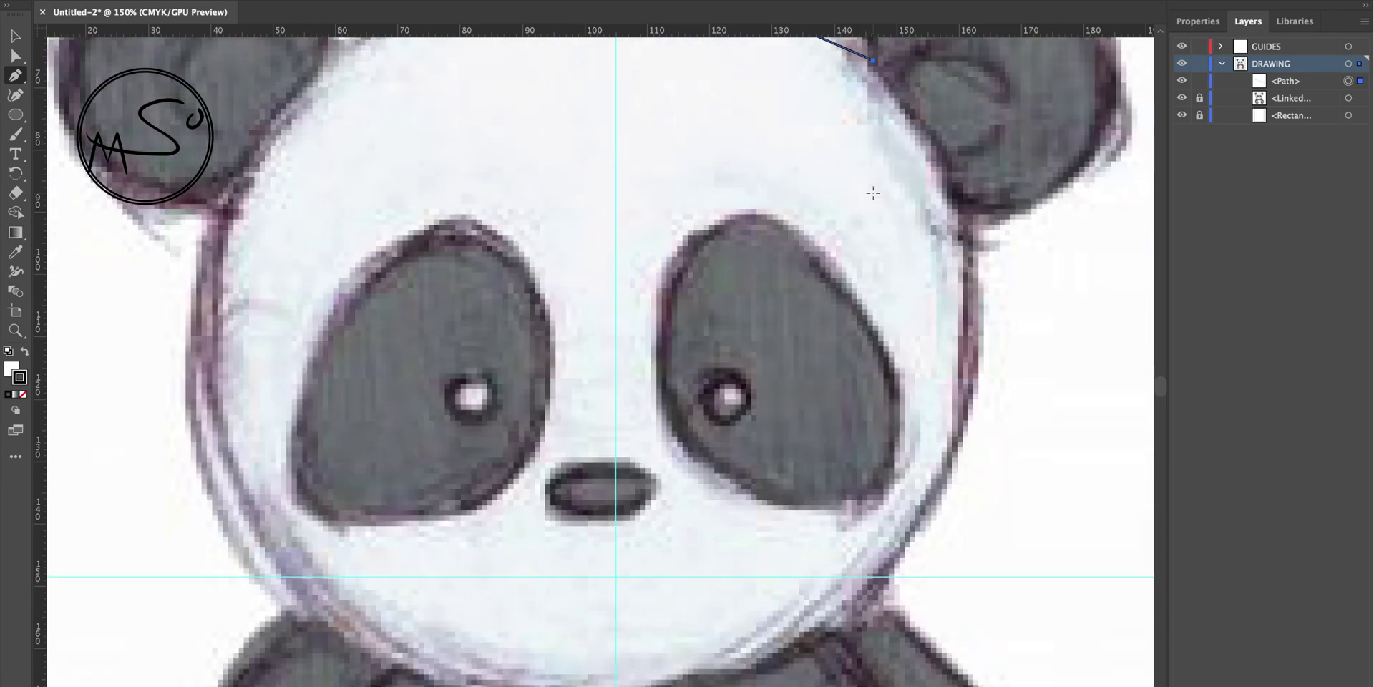
pyautogui.press('super+z')
pyautogui.scroll(1, 904, 208)
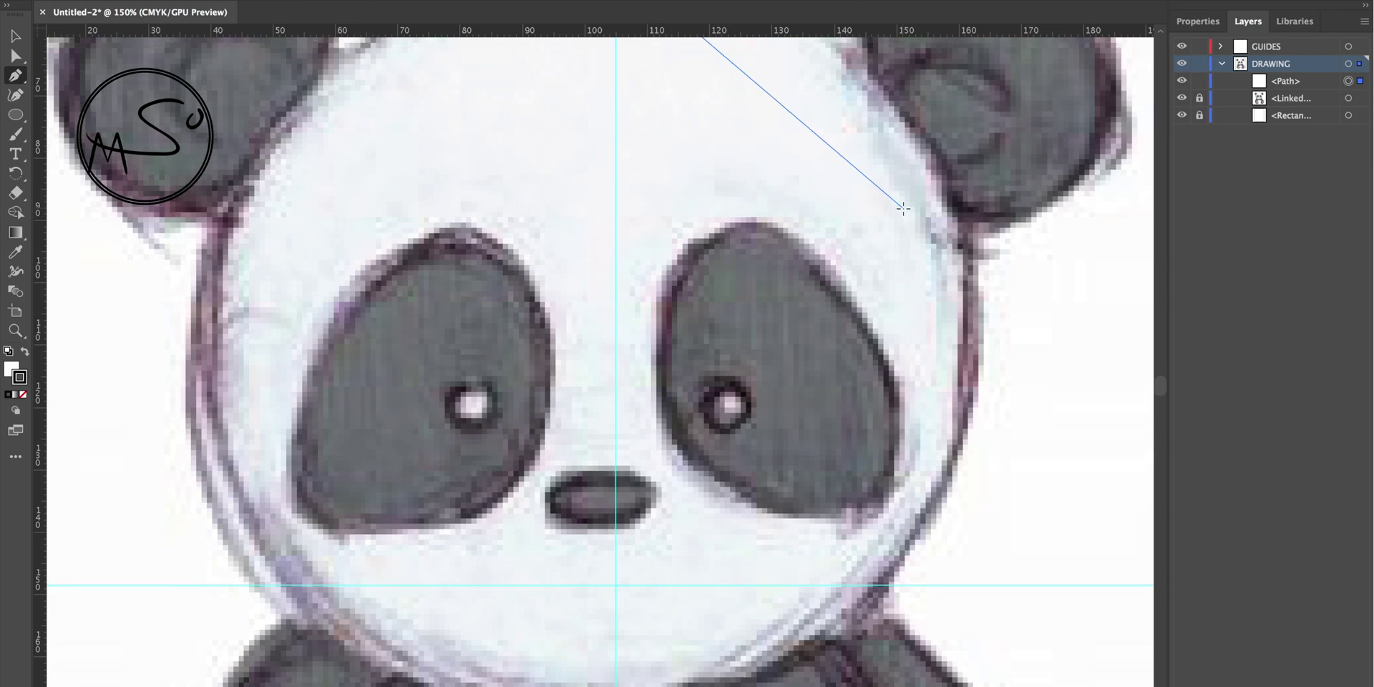
pyautogui.press('-')
pyautogui.press('super+minus')
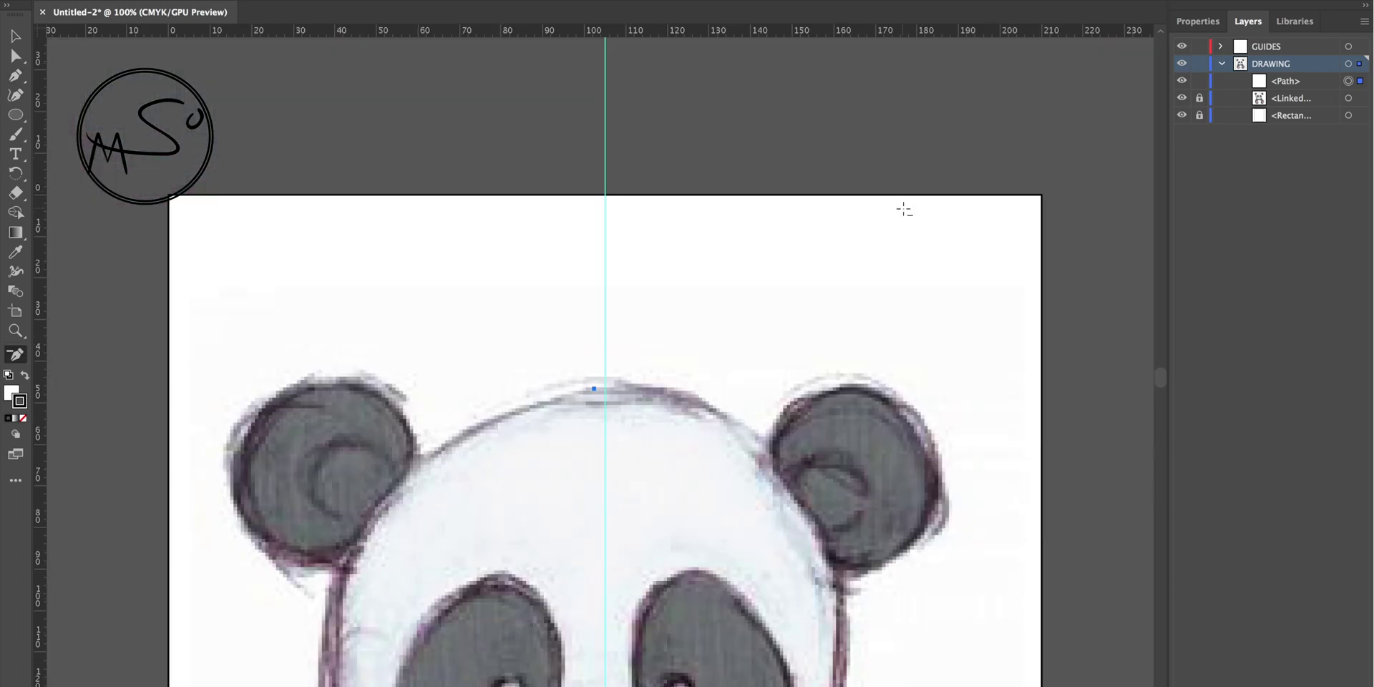
pyautogui.press('p')
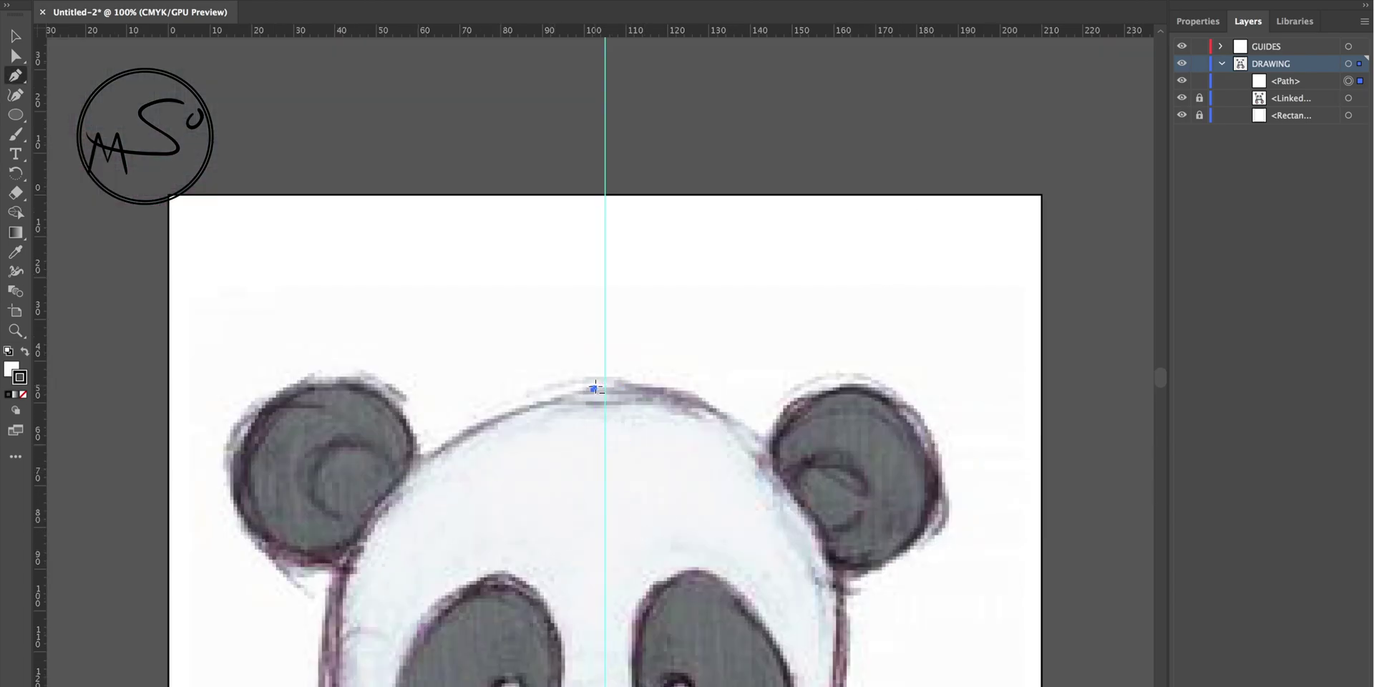
pyautogui.click(594, 387)
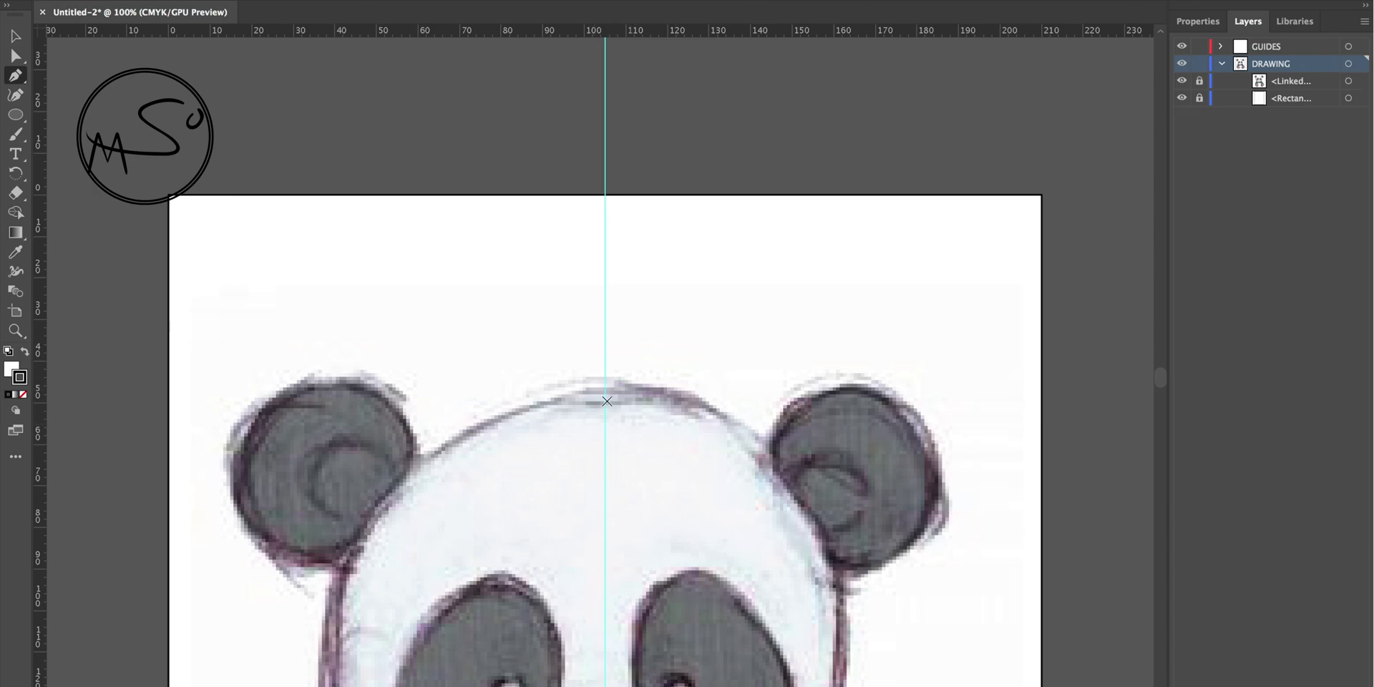
# - Draw a closed diamond path with the Pen Tool, placing anchors on the head's top, right side, chin and left side, with top and chin on the vertical guide
pyautogui.click(599, 386)
pyautogui.click(599, 386)
pyautogui.click(605, 385)
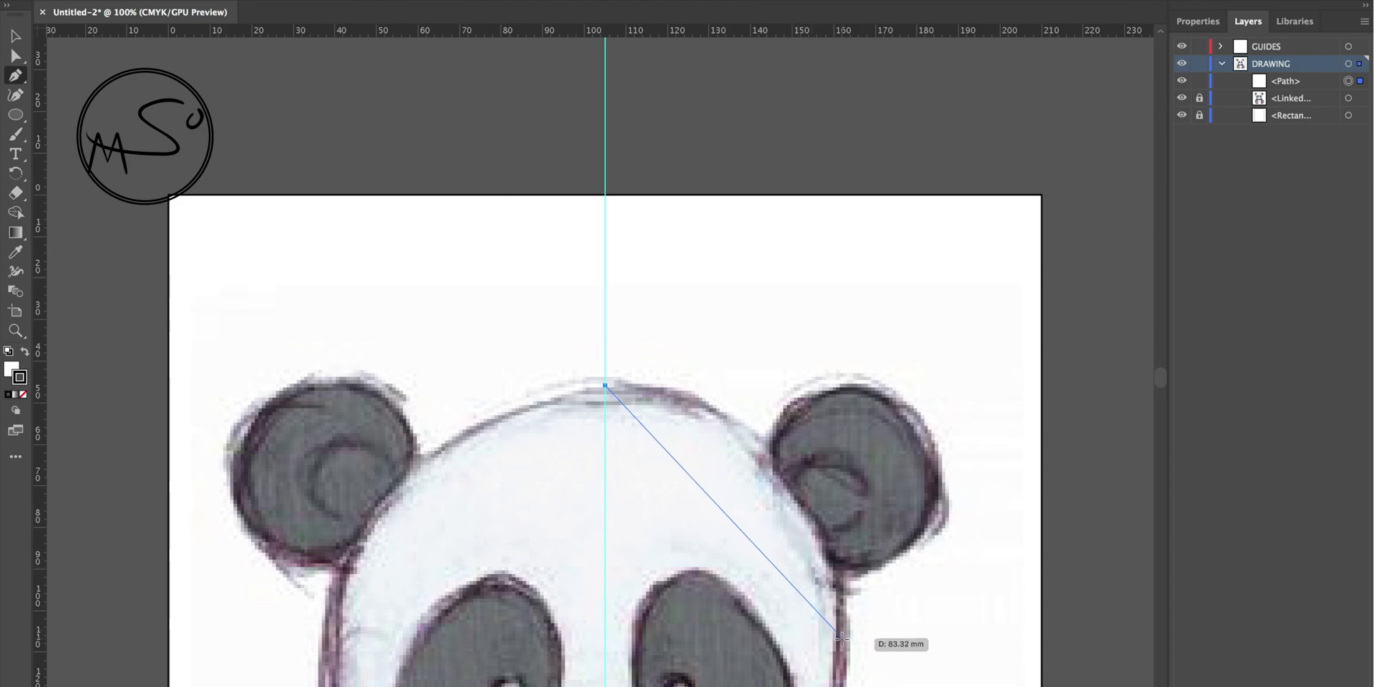
pyautogui.scroll(-2, 842, 631)
pyautogui.click(841, 571)
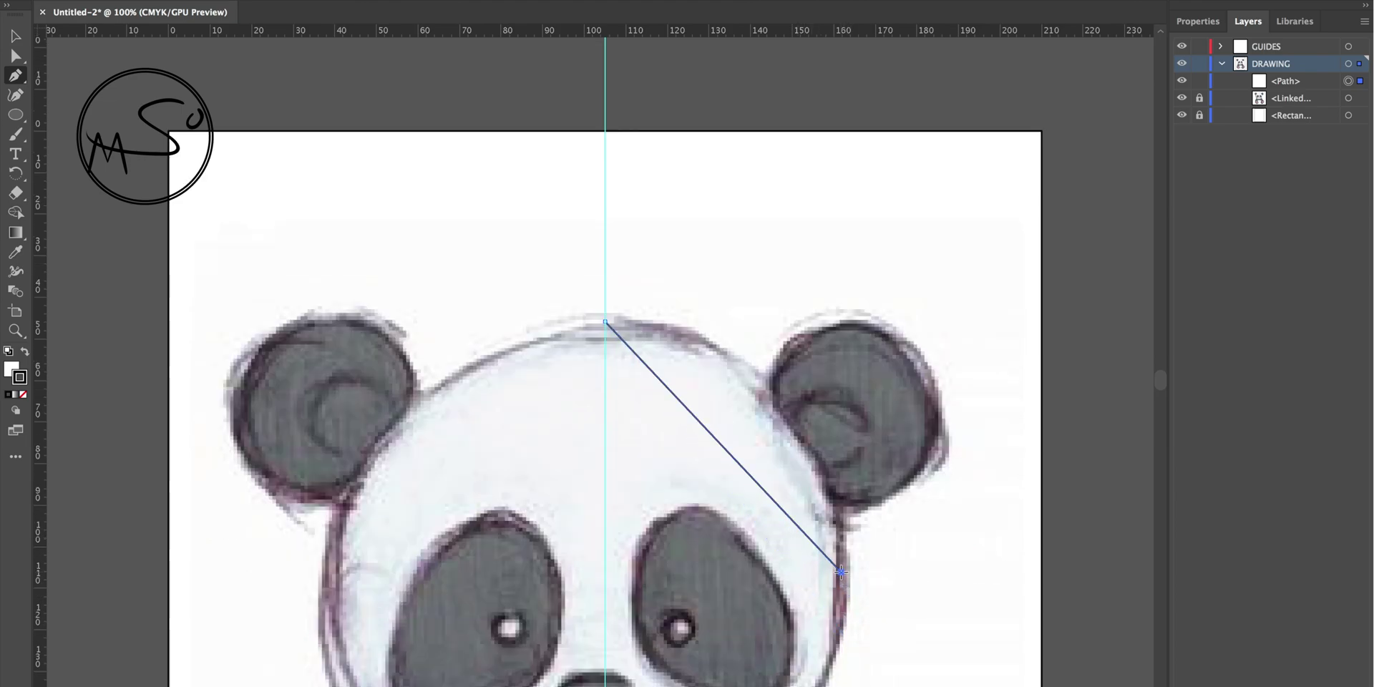
pyautogui.scroll(-12, 837, 569)
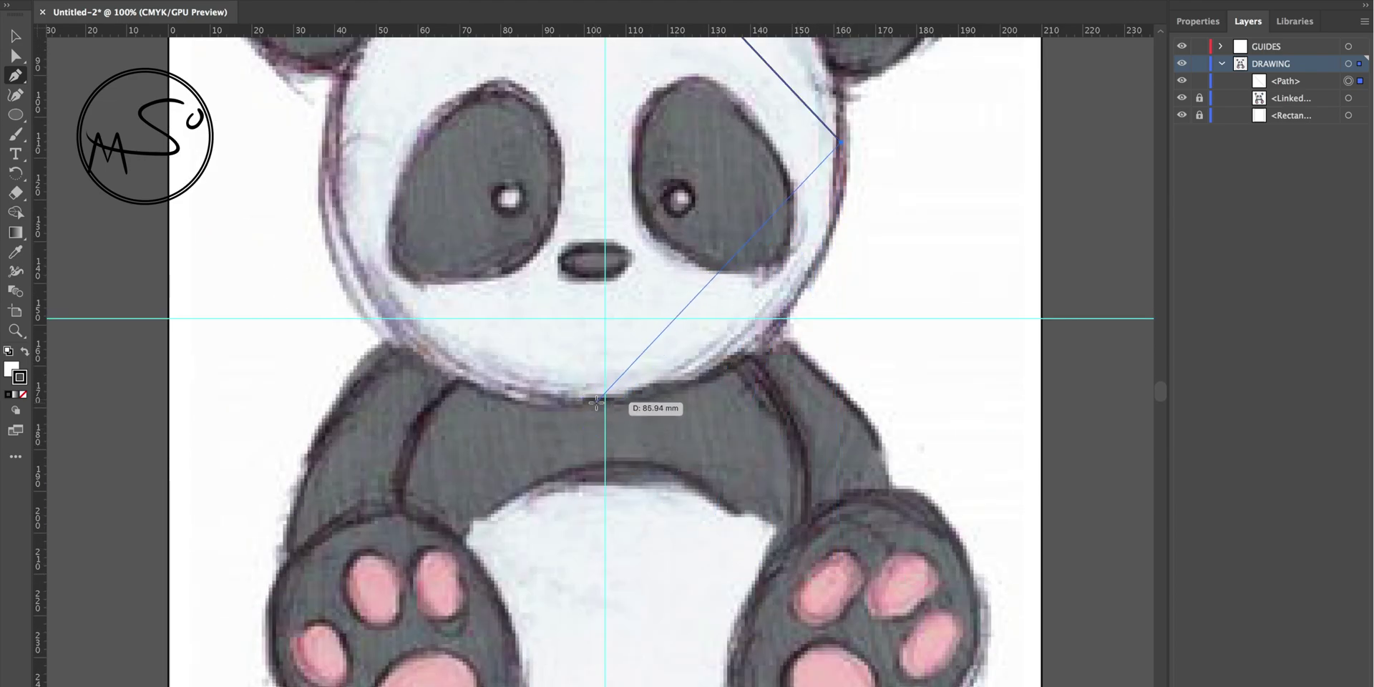
pyautogui.click(596, 402)
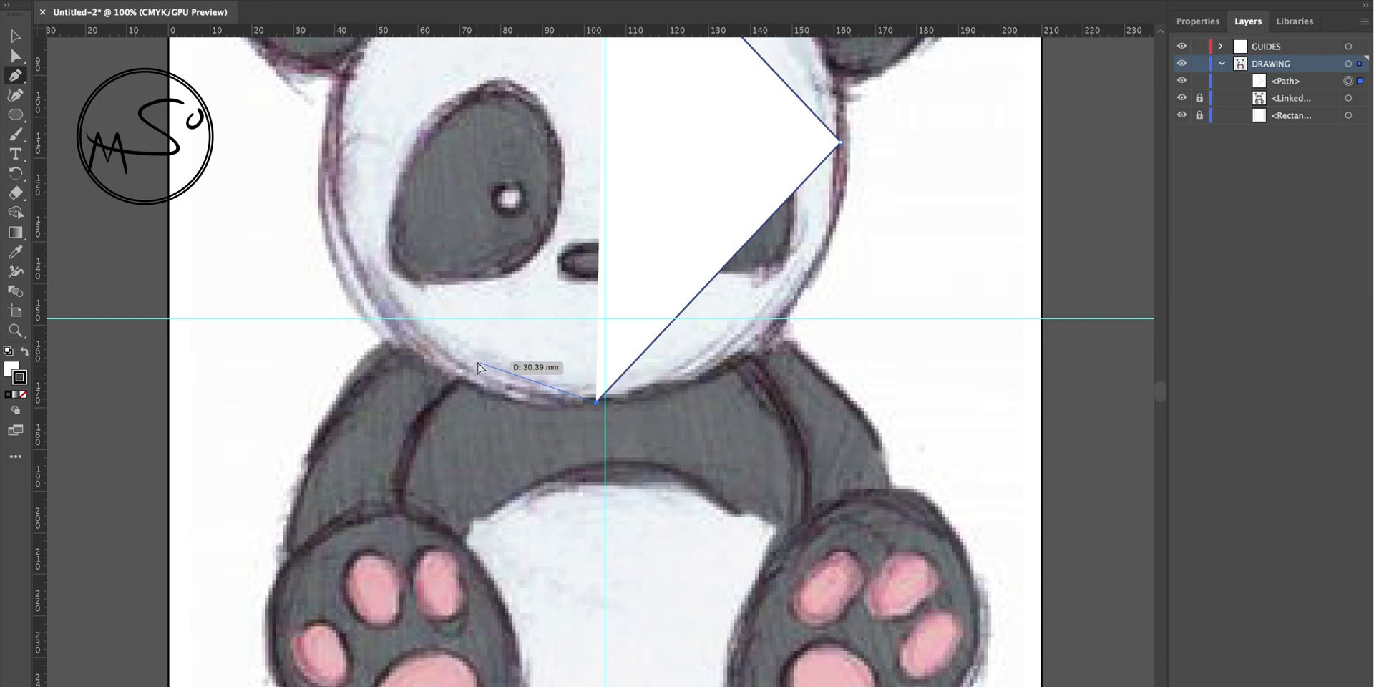
pyautogui.hotkey('ctrl', 'z')
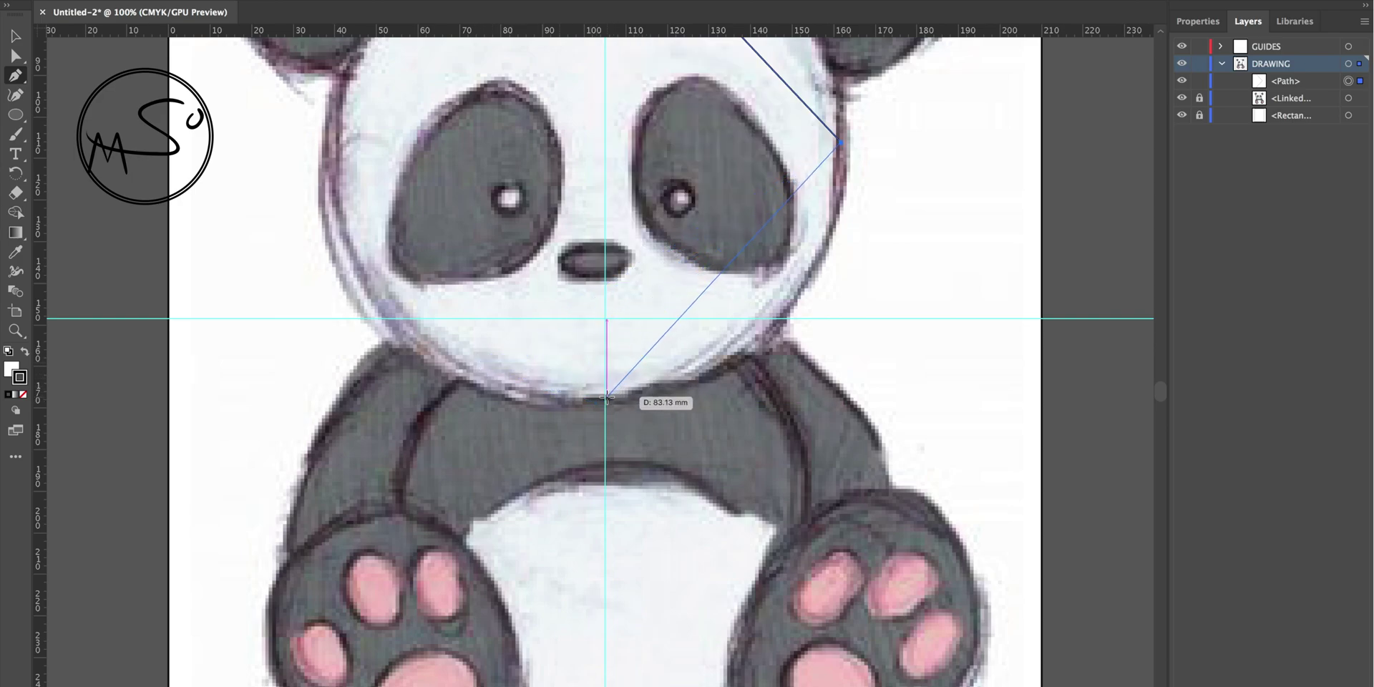
pyautogui.click(607, 396)
pyautogui.scroll(8, 604, 358)
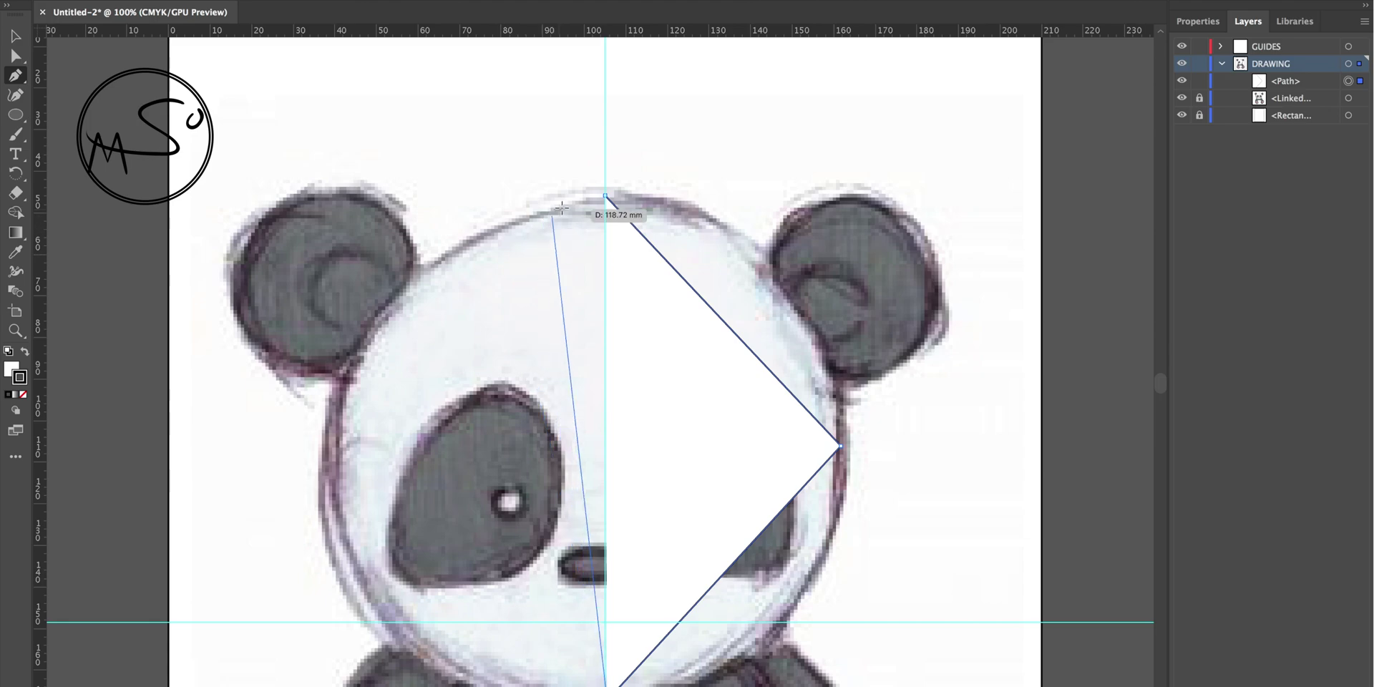
pyautogui.click(327, 448)
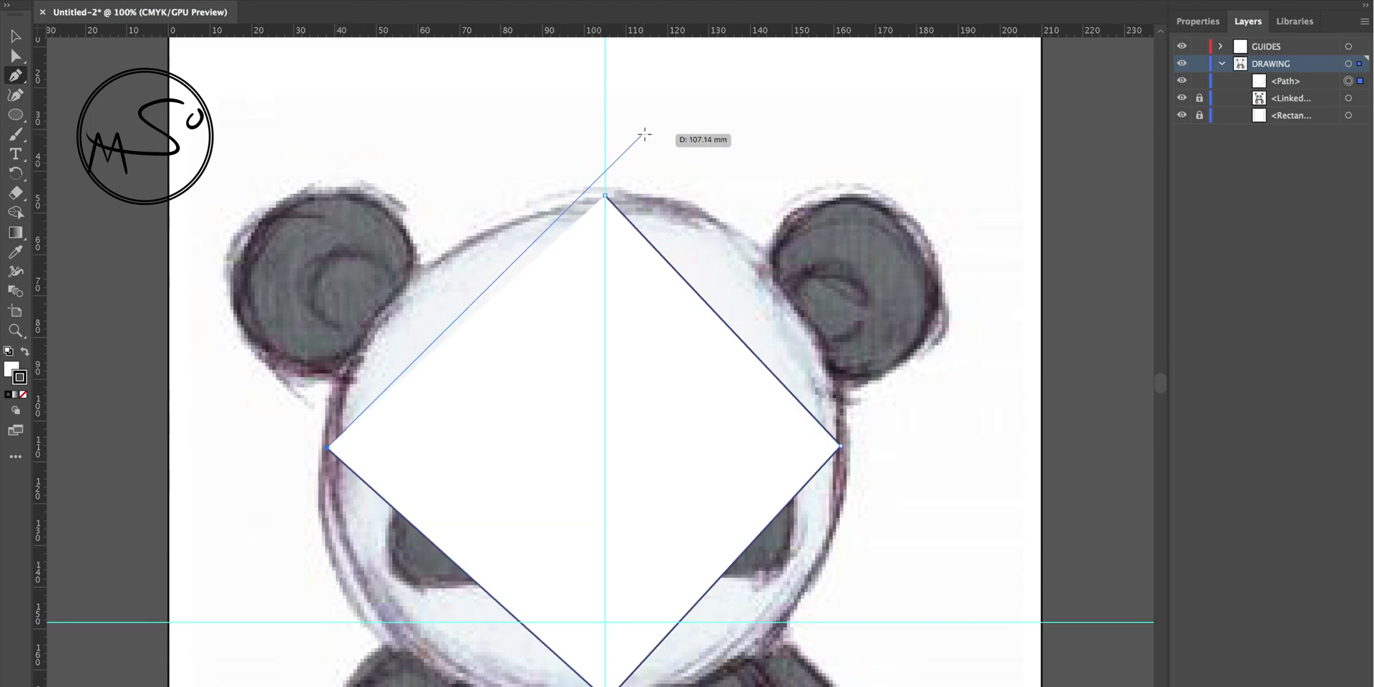
pyautogui.click(605, 195)
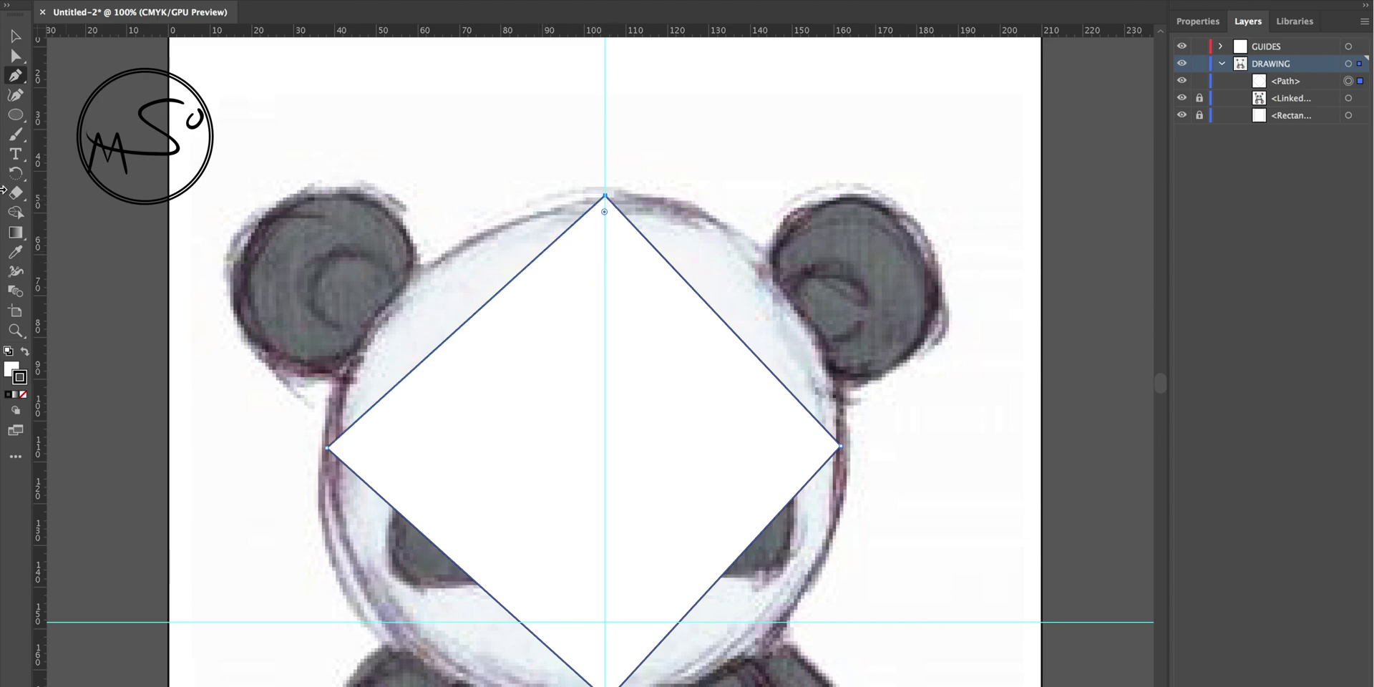
# - Bend the diamond's upper-left edge outward with the Anchor Point Tool to follow the sketched head outline
pyautogui.click(17, 117)
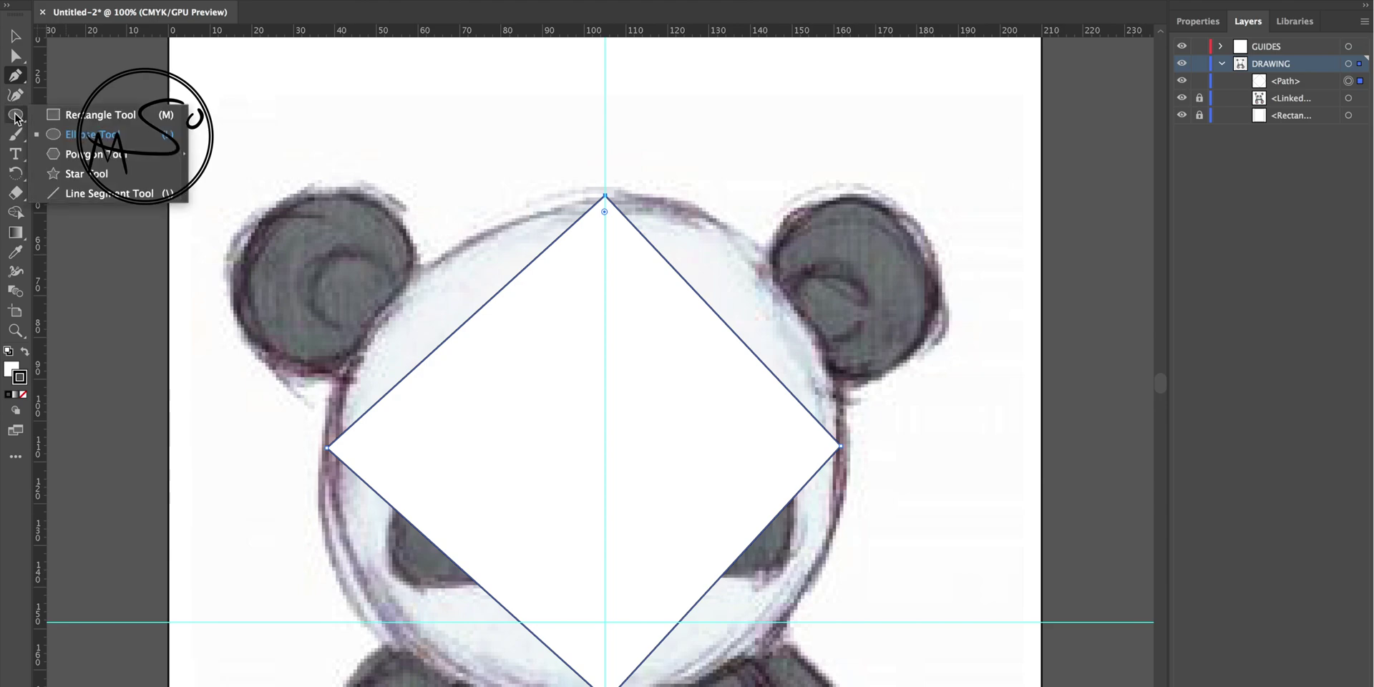
pyautogui.click(14, 77)
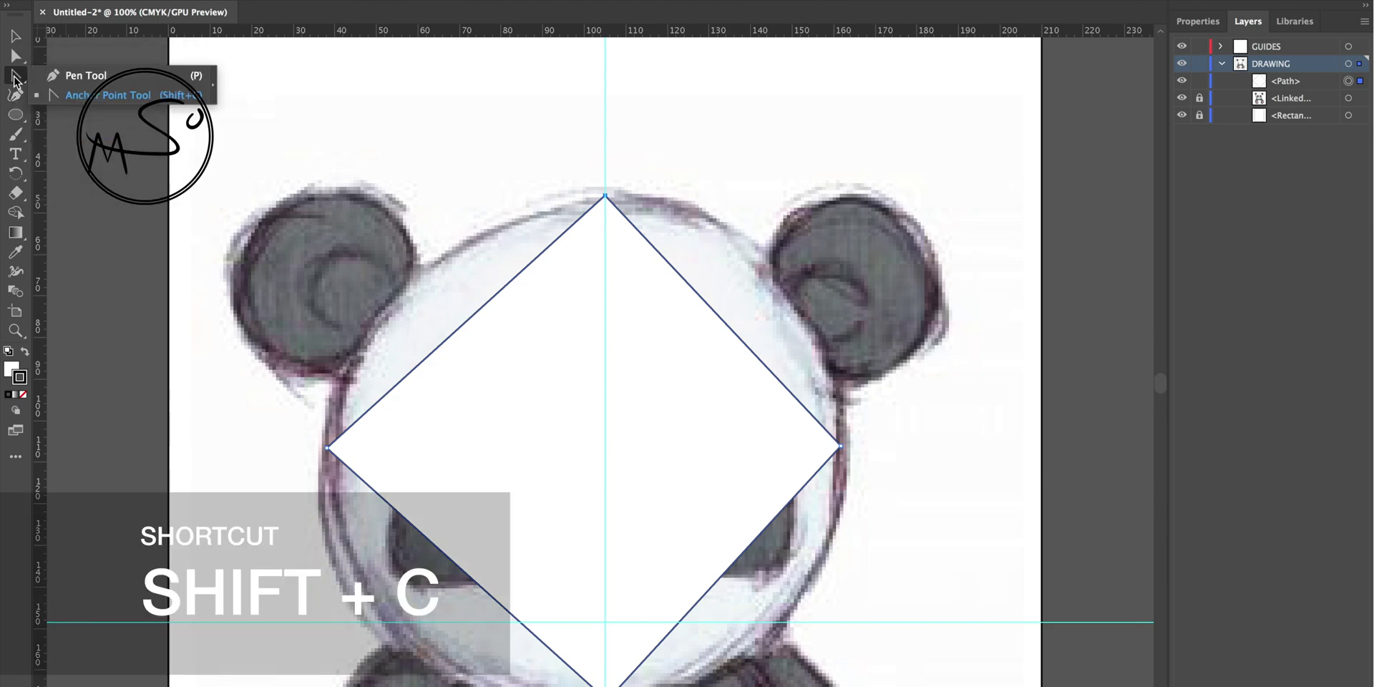
pyautogui.click(62, 95)
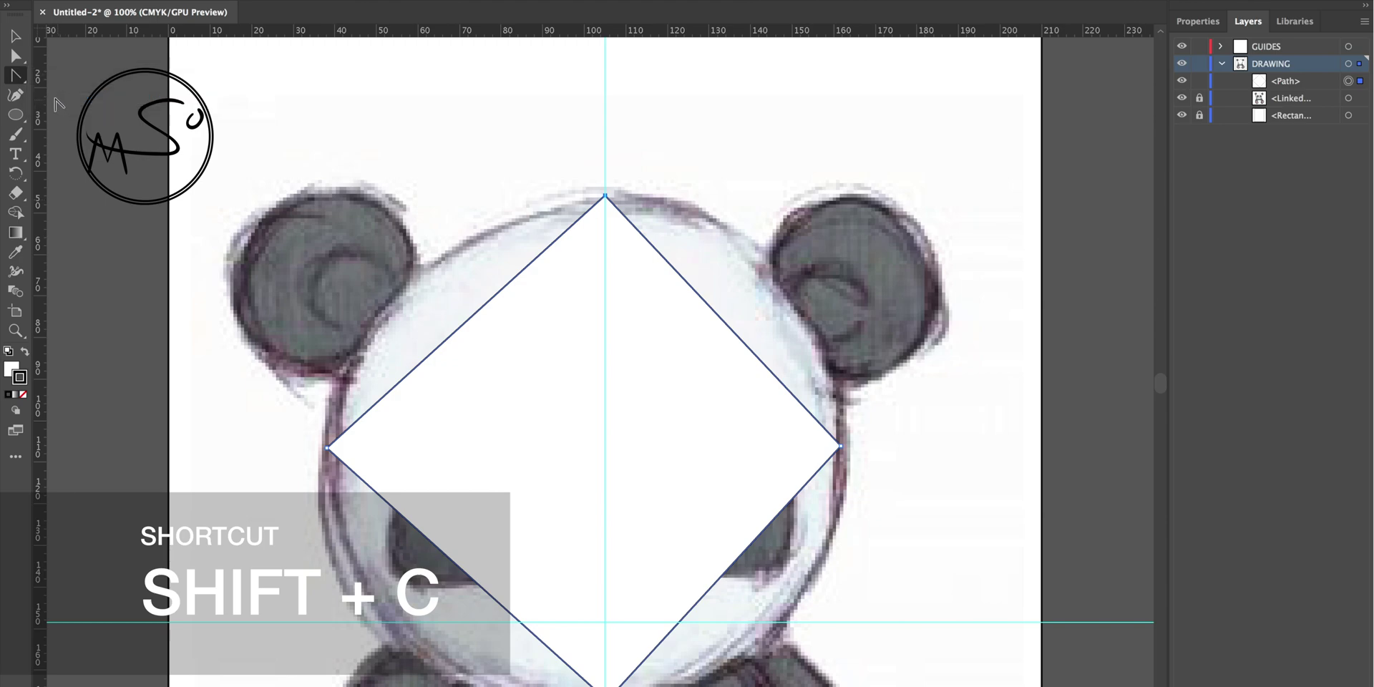
pyautogui.click(14, 75)
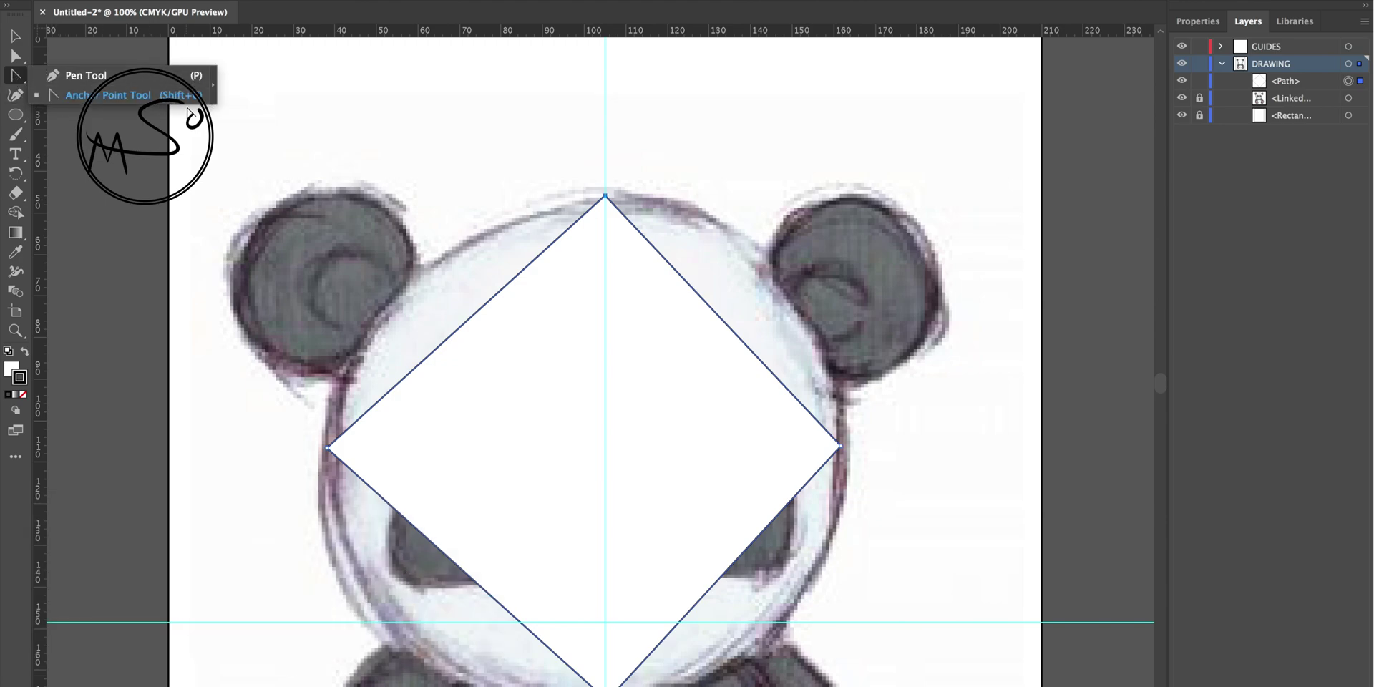
pyautogui.click(154, 94)
pyautogui.moveTo(464, 325); pyautogui.dragTo(419, 274)
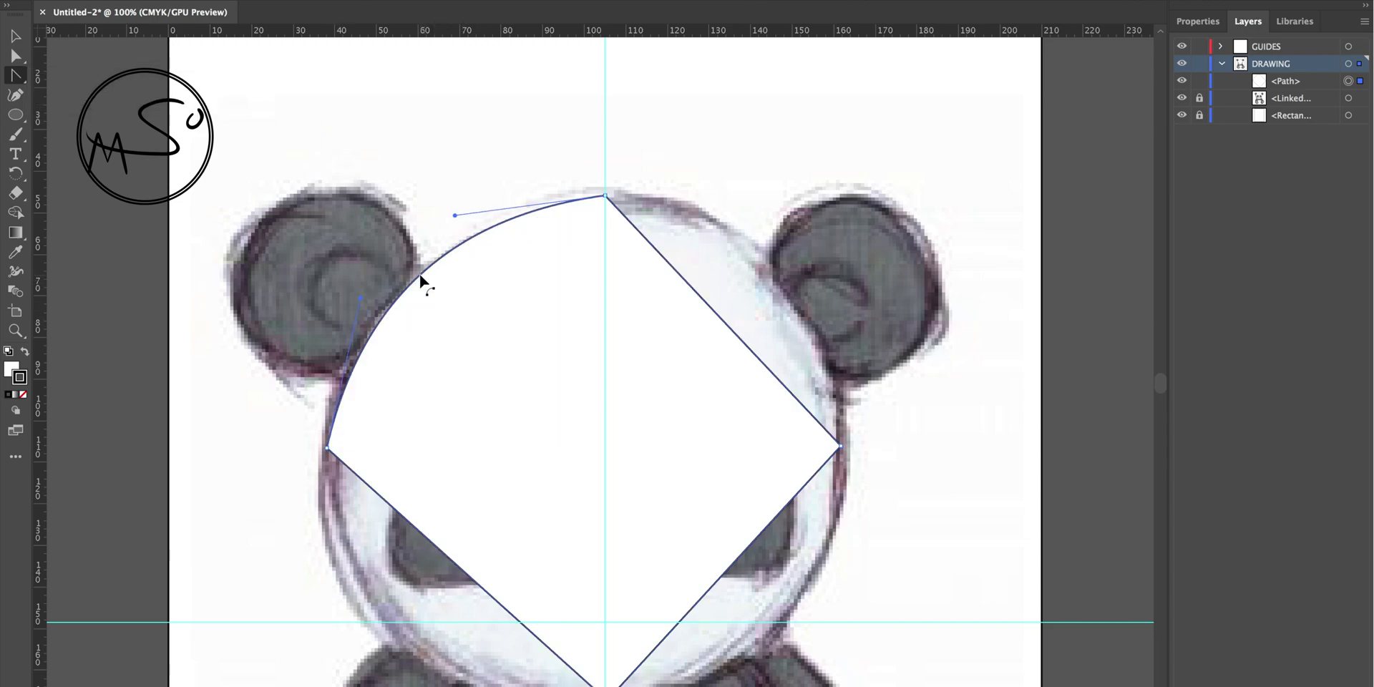
# - Remove the head path's fill, set its stroke weight to 2 pt, and deselect it
pyautogui.click(12, 370)
pyautogui.click(24, 394)
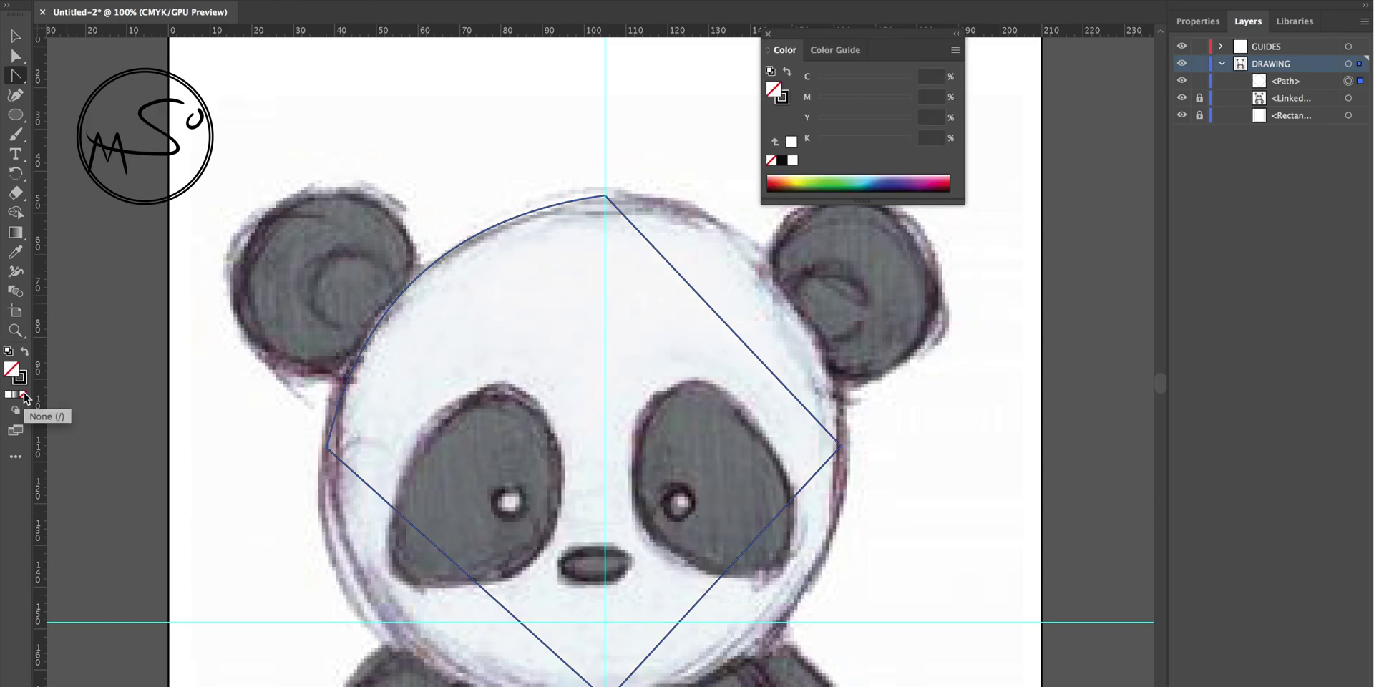
pyautogui.click(768, 35)
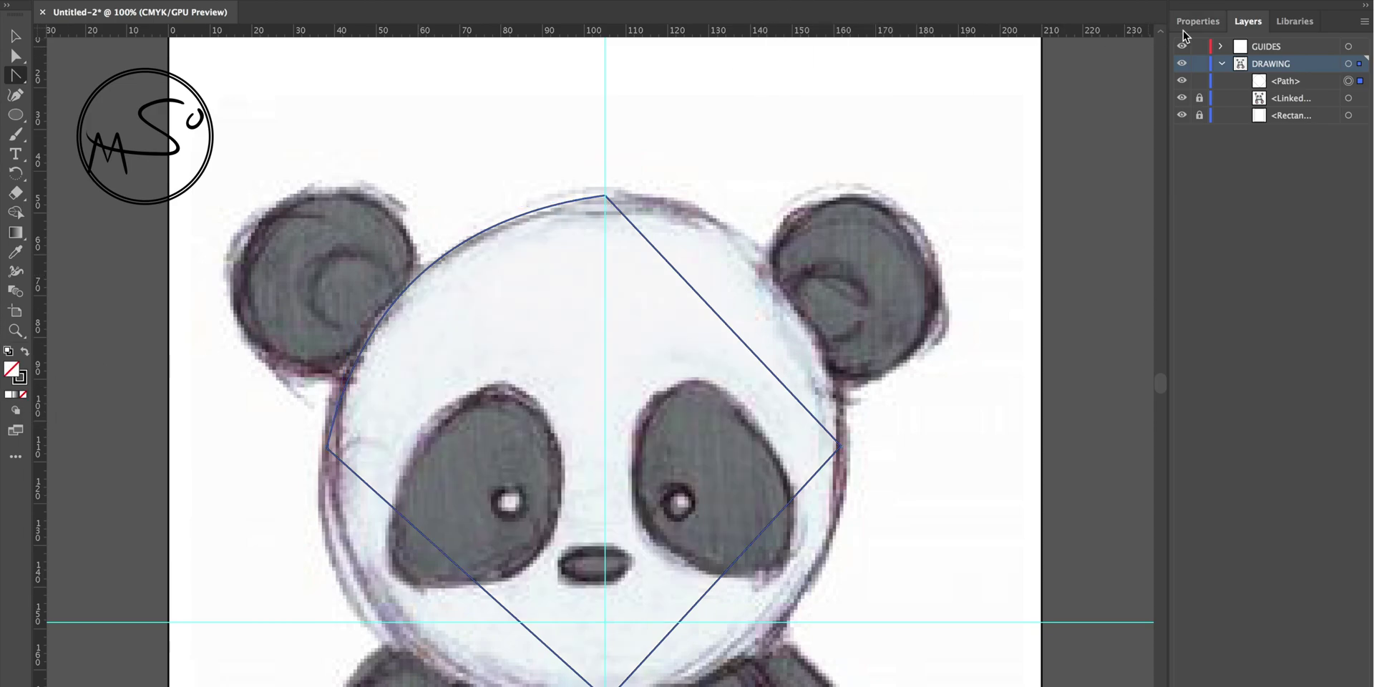
pyautogui.click(1193, 29)
pyautogui.click(1288, 224)
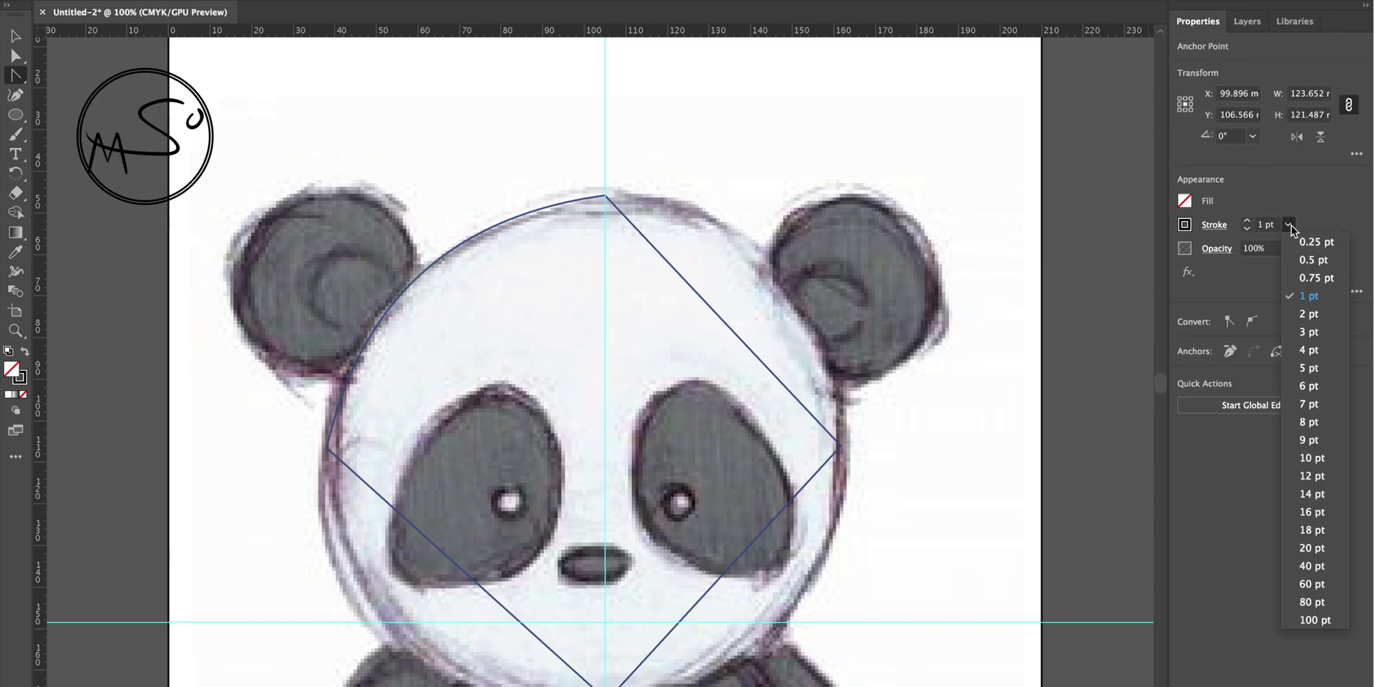
pyautogui.click(1309, 314)
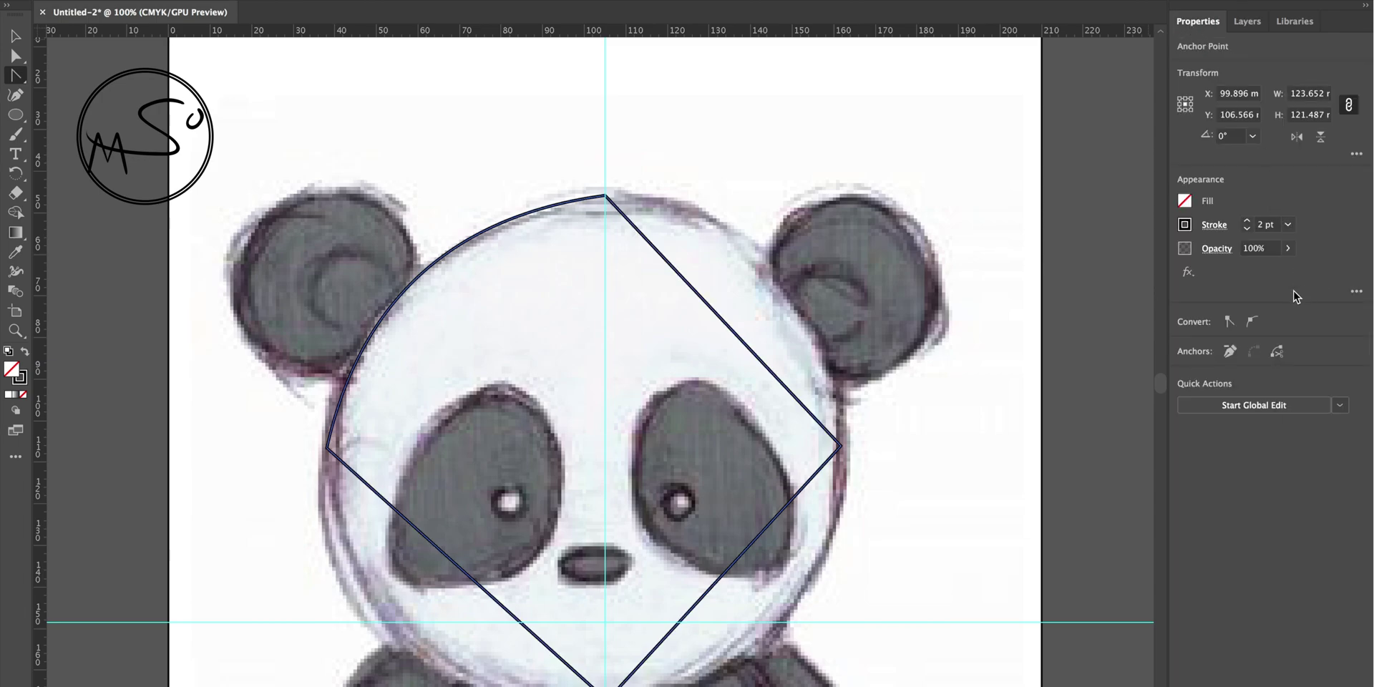
pyautogui.press('v')
pyautogui.click(875, 250)
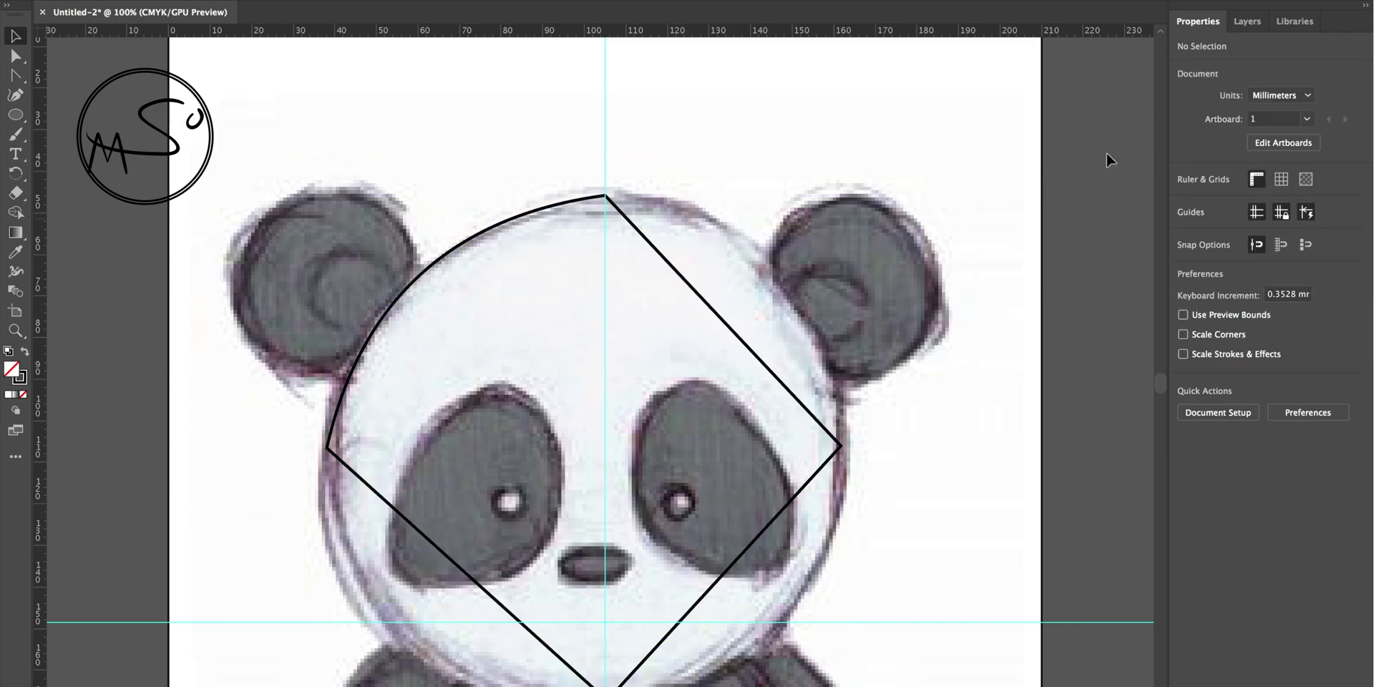
# - Unlock the linked panda sketch in the DRAWING layer, set its opacity to 50%, and lock it again
pyautogui.click(1247, 21)
pyautogui.click(1199, 99)
pyautogui.click(1199, 100)
pyautogui.click(876, 221)
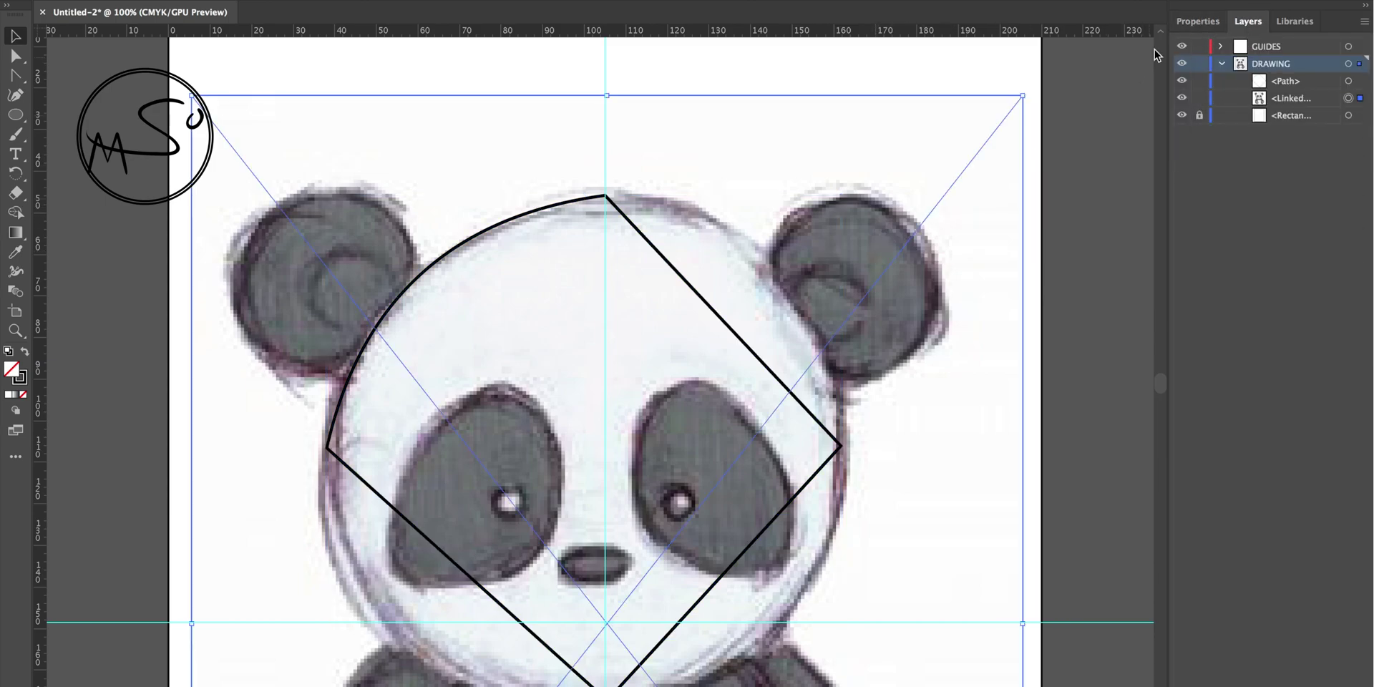
pyautogui.click(1200, 23)
pyautogui.click(1268, 249)
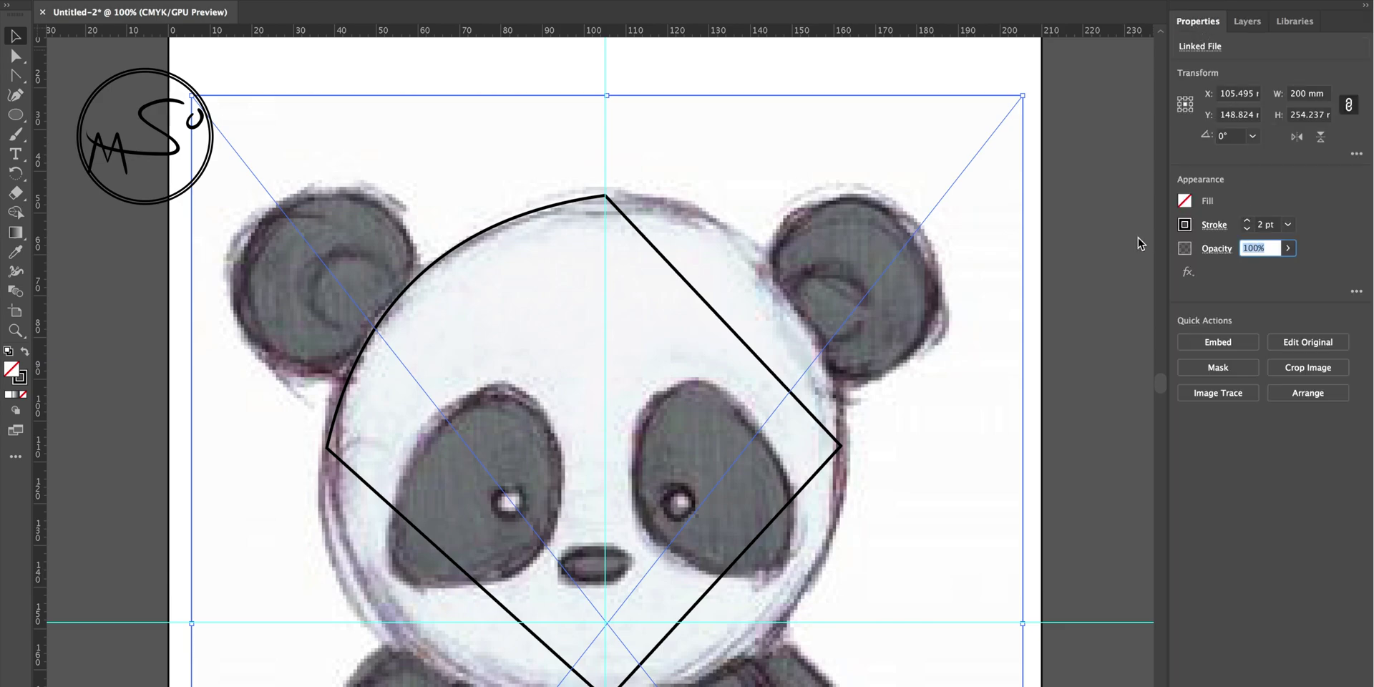
pyautogui.write('50')
pyautogui.press('Return')
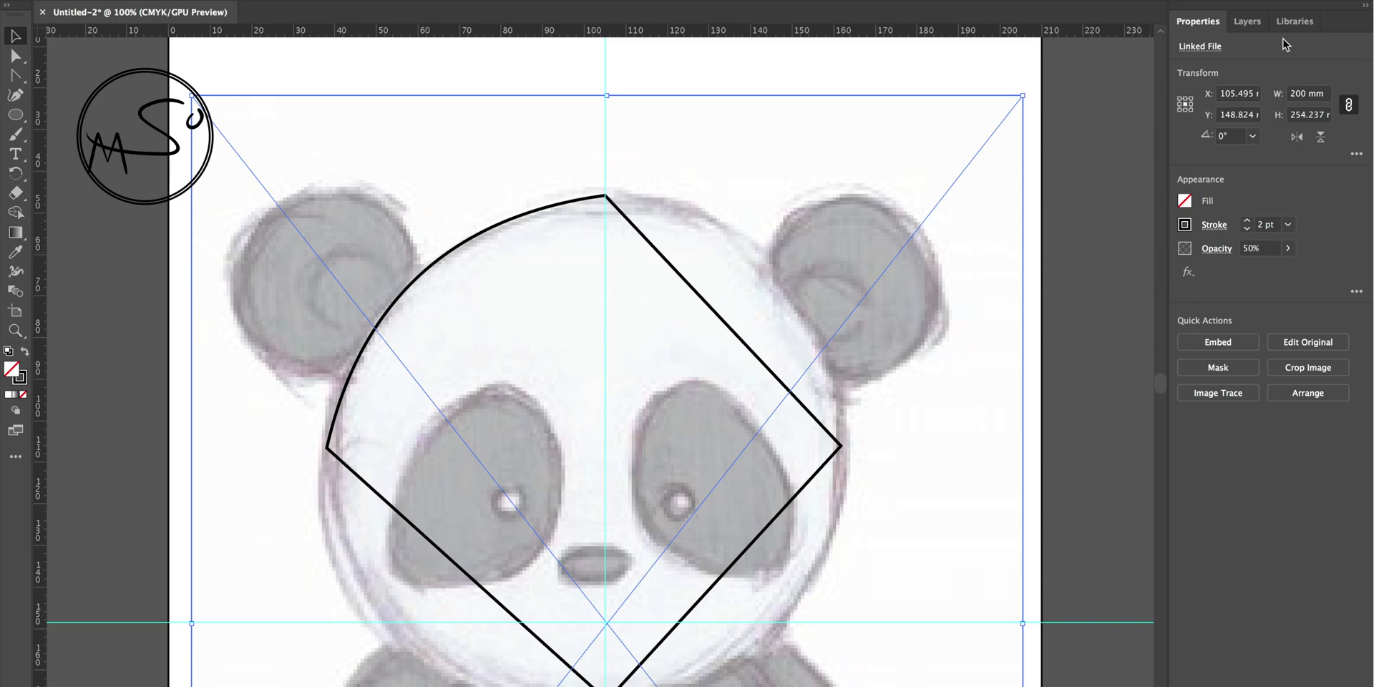
pyautogui.click(1248, 20)
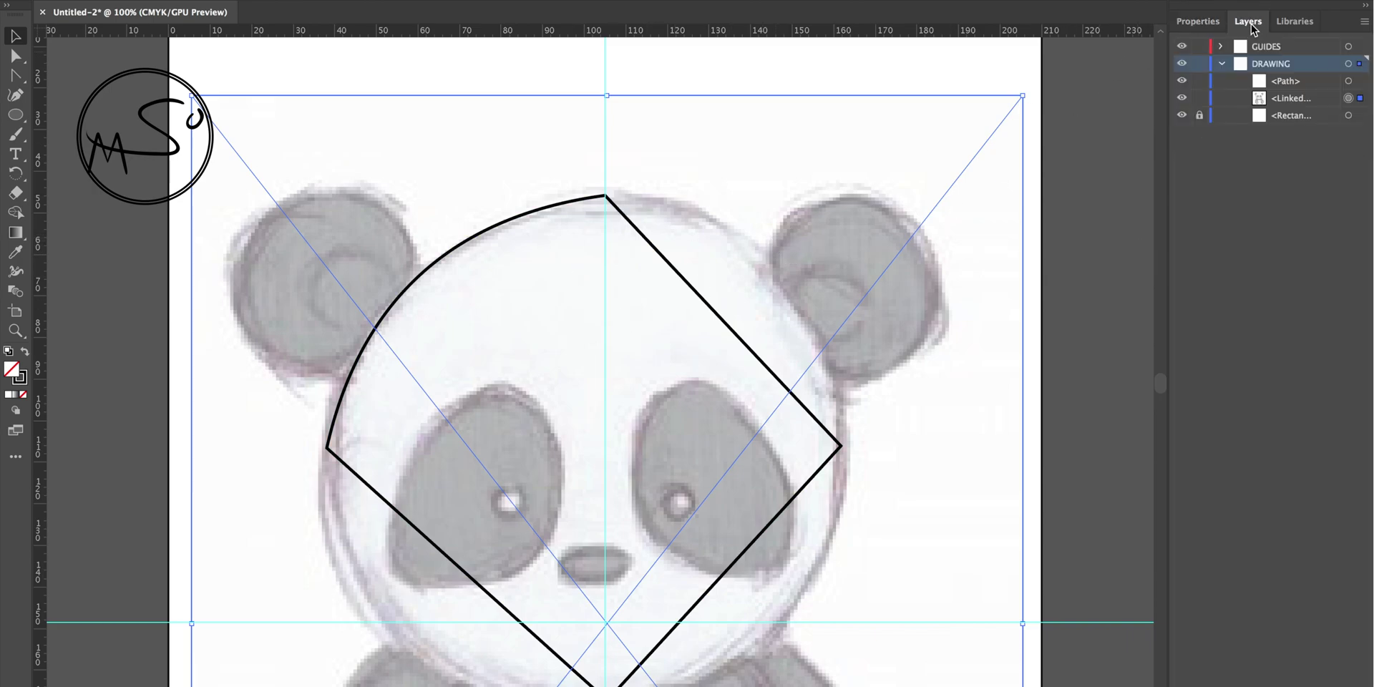
pyautogui.click(1199, 99)
# - Curve the head path's three remaining straight edges along the sketch outline with the Anchor Point Tool
pyautogui.click(1286, 83)
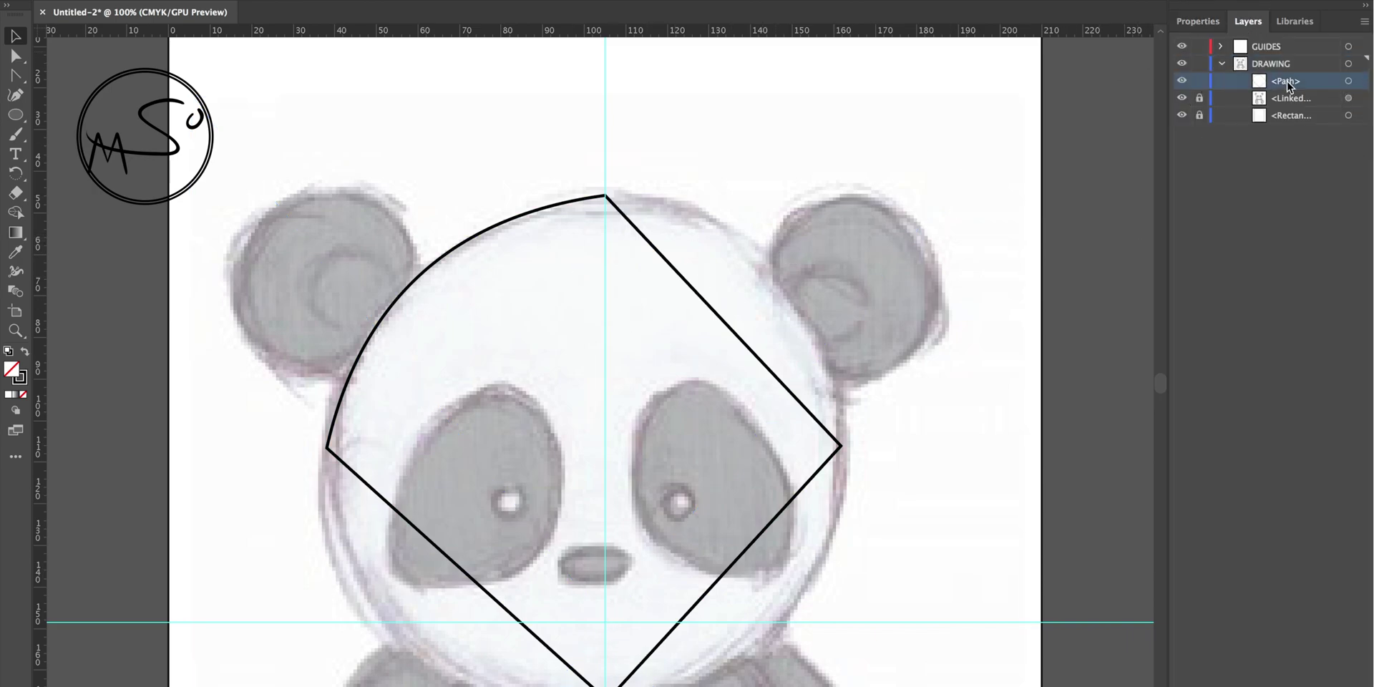
pyautogui.click(465, 243)
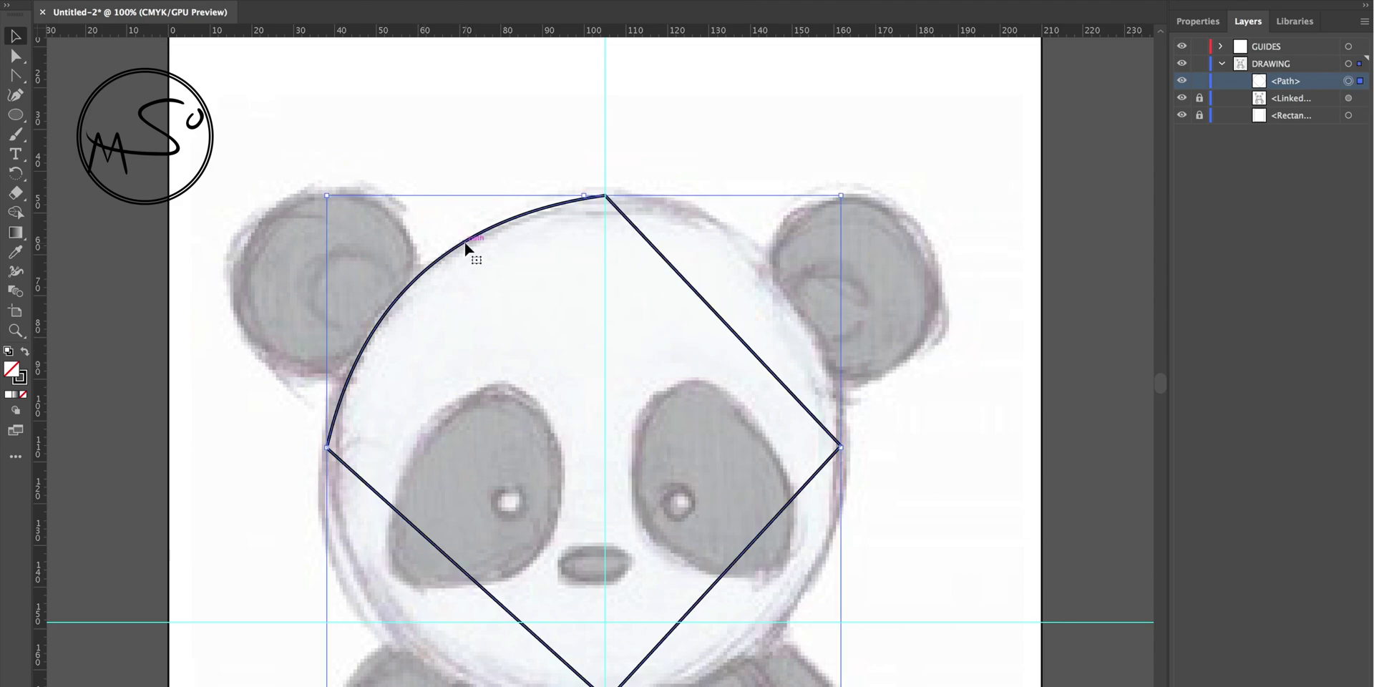
pyautogui.hotkey('shift', 'c')
pyautogui.moveTo(716, 312); pyautogui.dragTo(766, 265)
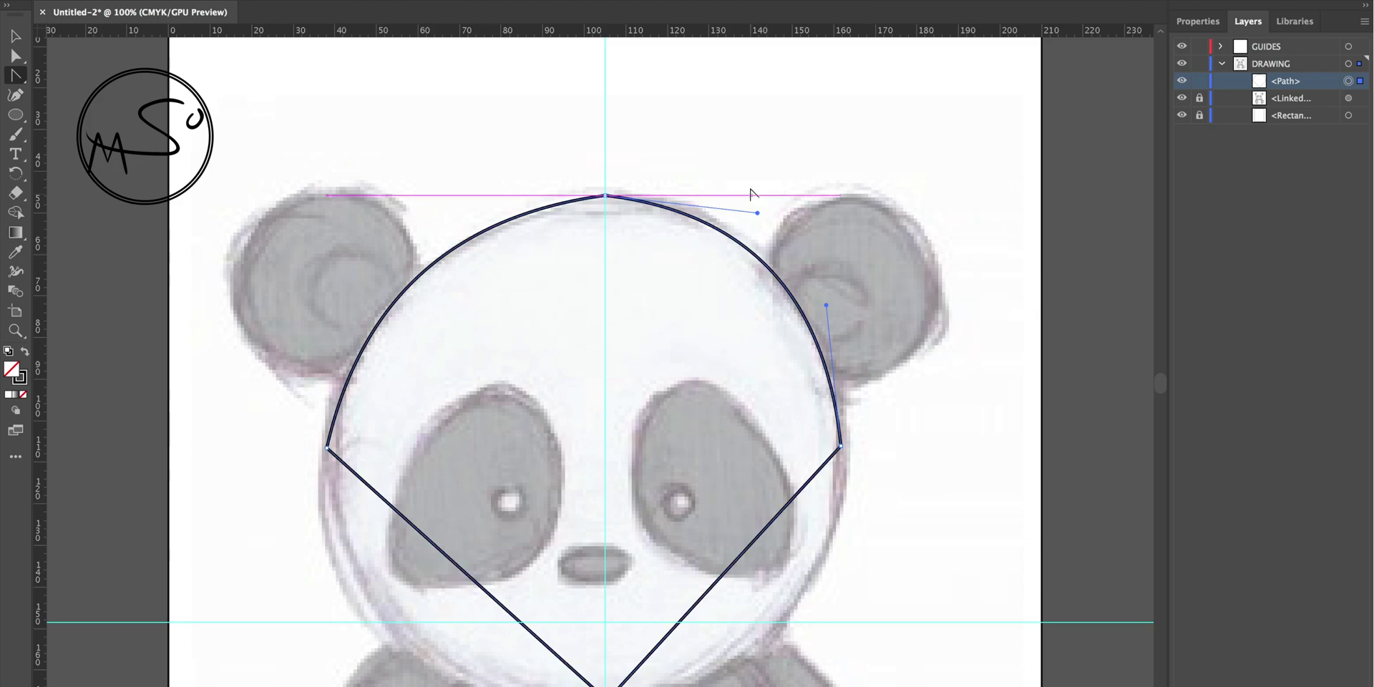
pyautogui.moveTo(722, 580); pyautogui.dragTo(778, 627)
pyautogui.moveTo(460, 570); pyautogui.dragTo(397, 637)
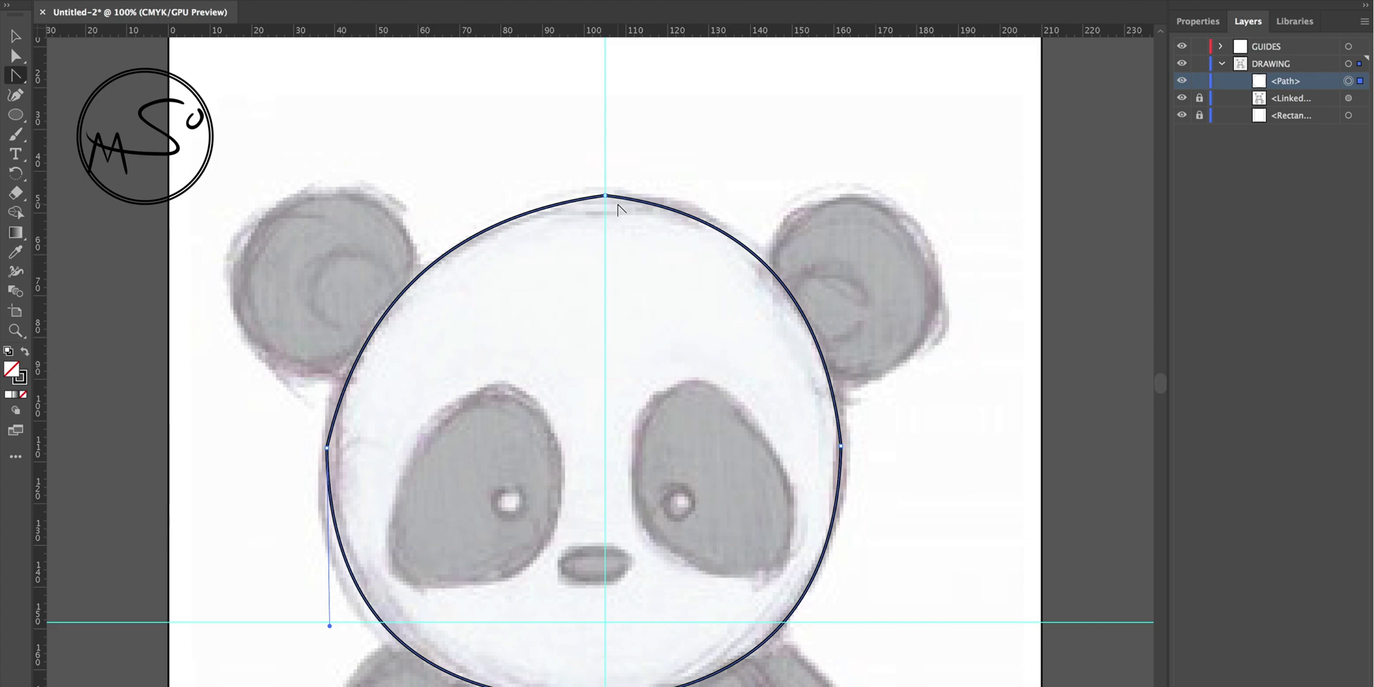
pyautogui.hotkey('ctrl', ';')
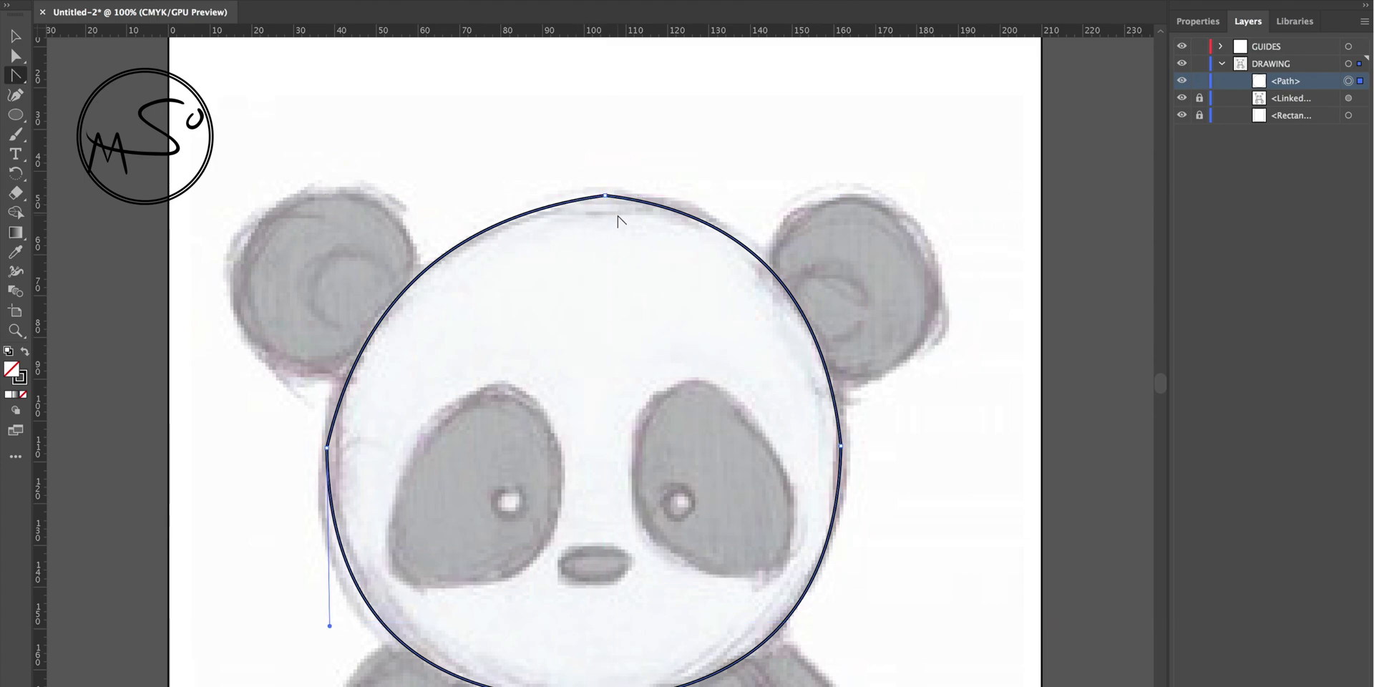
pyautogui.hotkey('ctrl', ';')
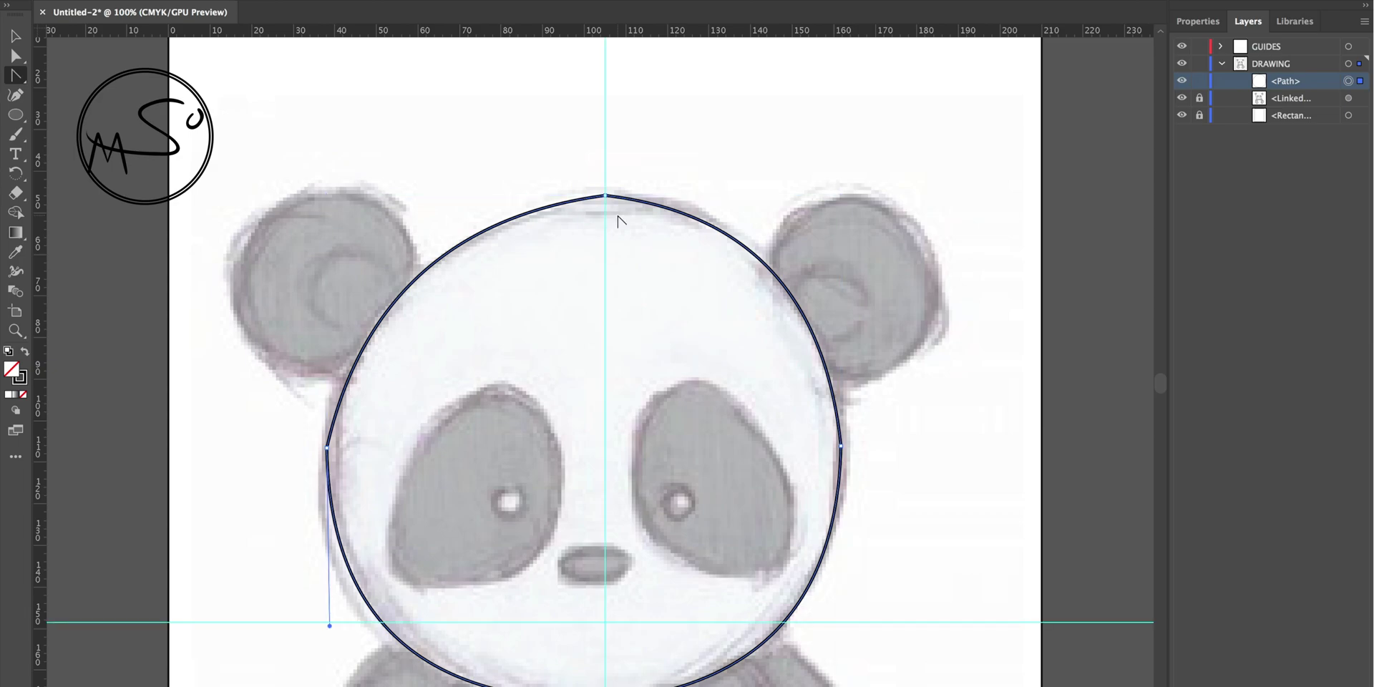
# - Align both handles of the head's left-side anchor vertically with the Direct Selection Tool
pyautogui.hotkey('ctrl', '=')
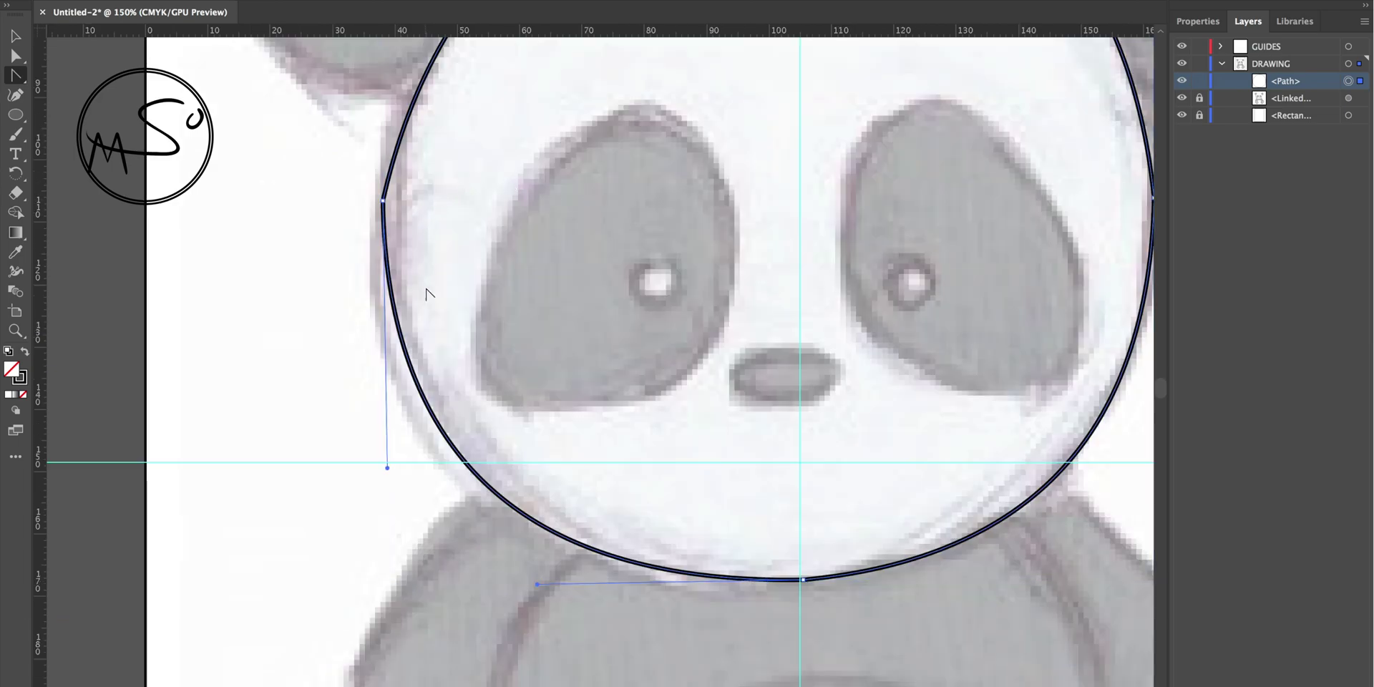
pyautogui.moveTo(15, 55); pyautogui.dragTo(64, 57)
pyautogui.moveTo(385, 468); pyautogui.dragTo(384, 469)
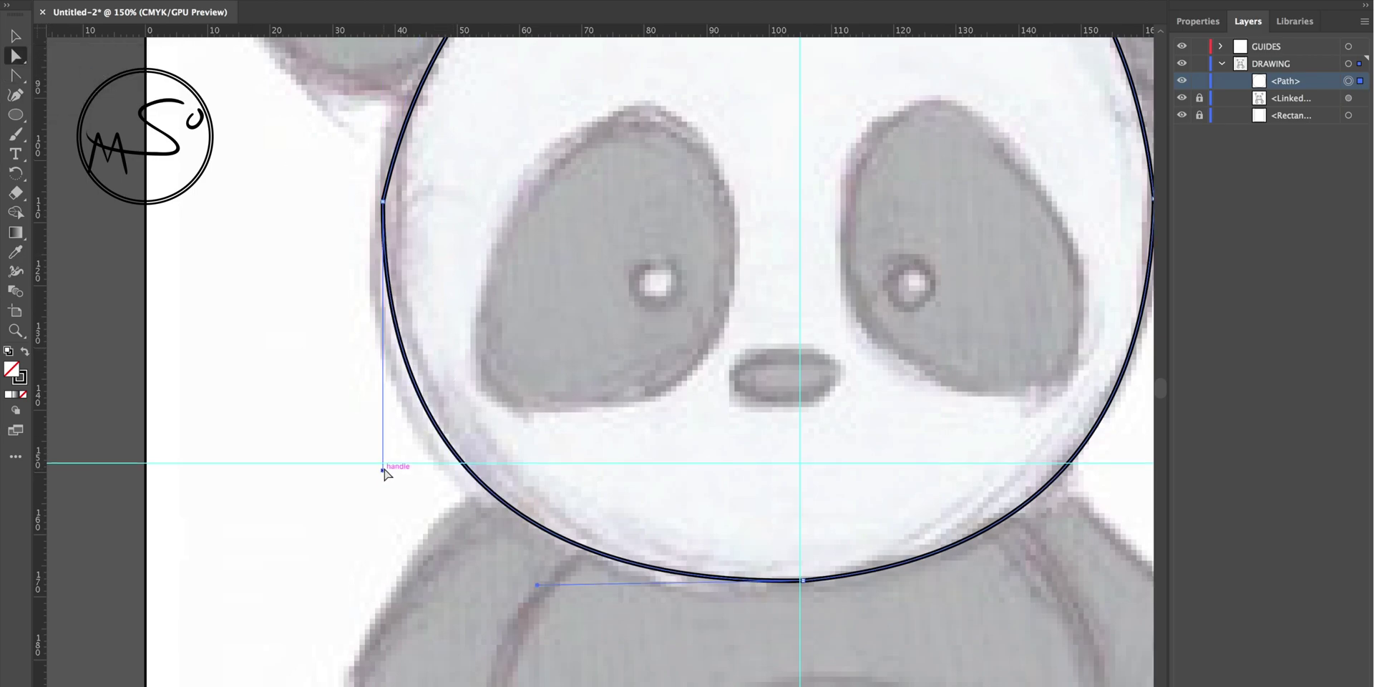
pyautogui.scroll(5, 384, 472)
pyautogui.click(418, 322)
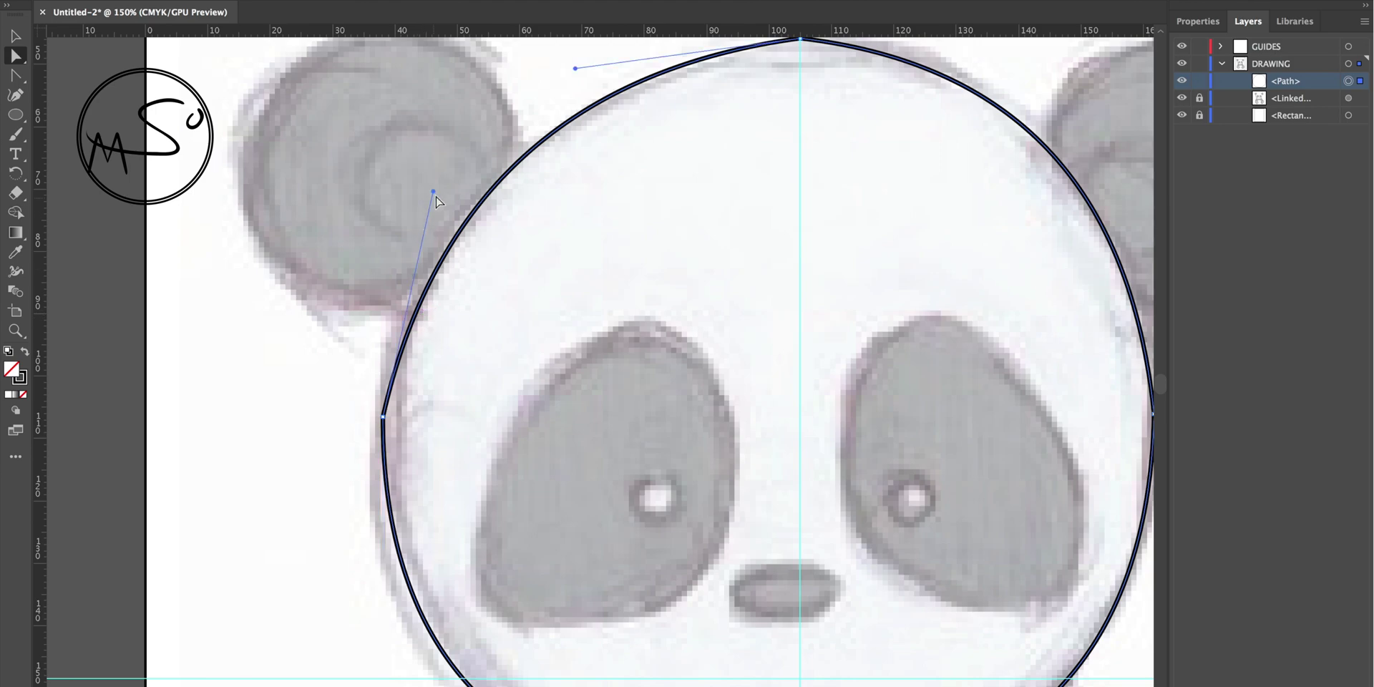
pyautogui.moveTo(431, 189); pyautogui.dragTo(381, 193)
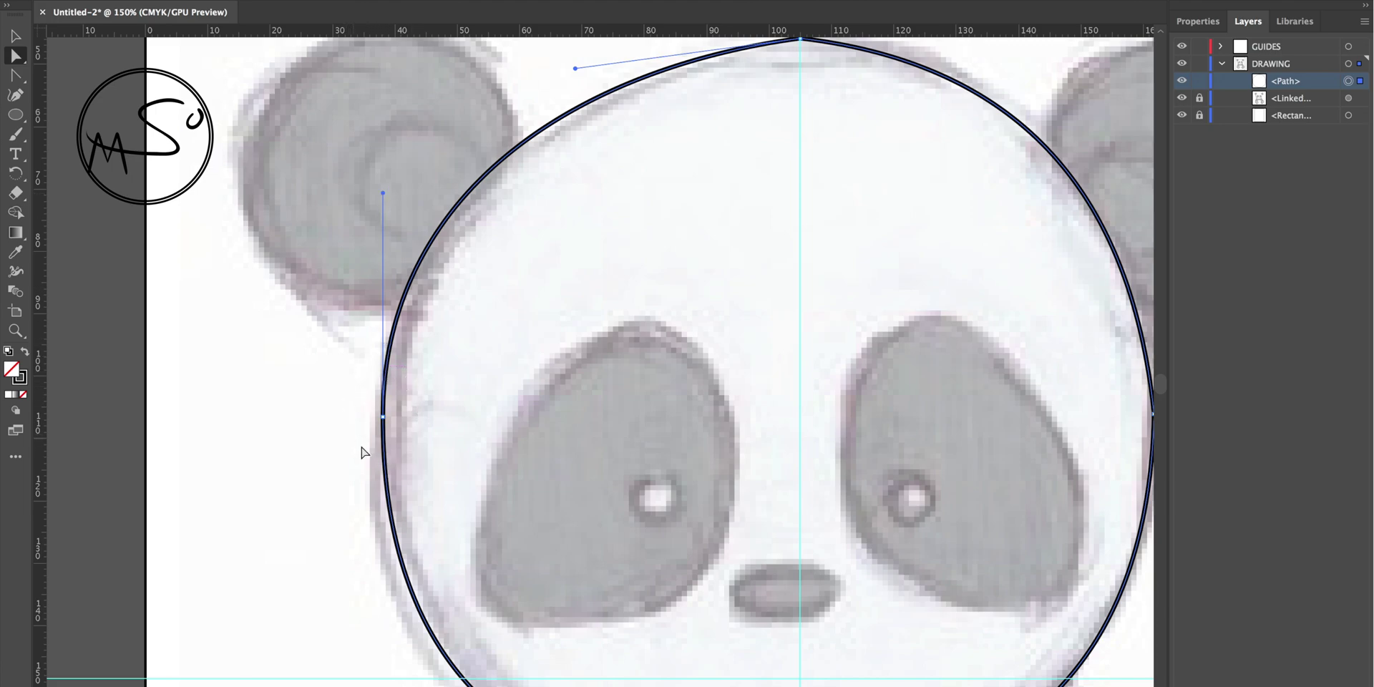
# - Level both handles of the head's top anchor horizontally and shorten its left handle to fit the sketched outline
pyautogui.scroll(3, 728, 139)
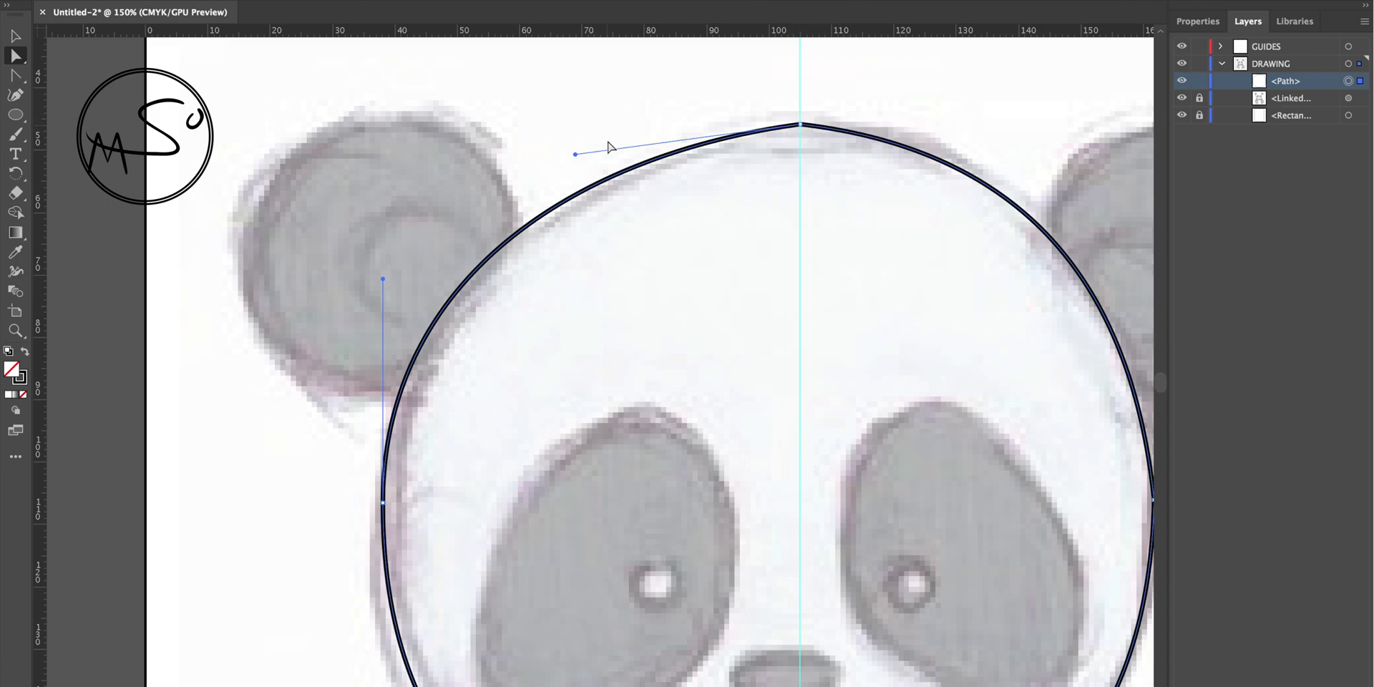
pyautogui.moveTo(575, 154); pyautogui.dragTo(571, 124)
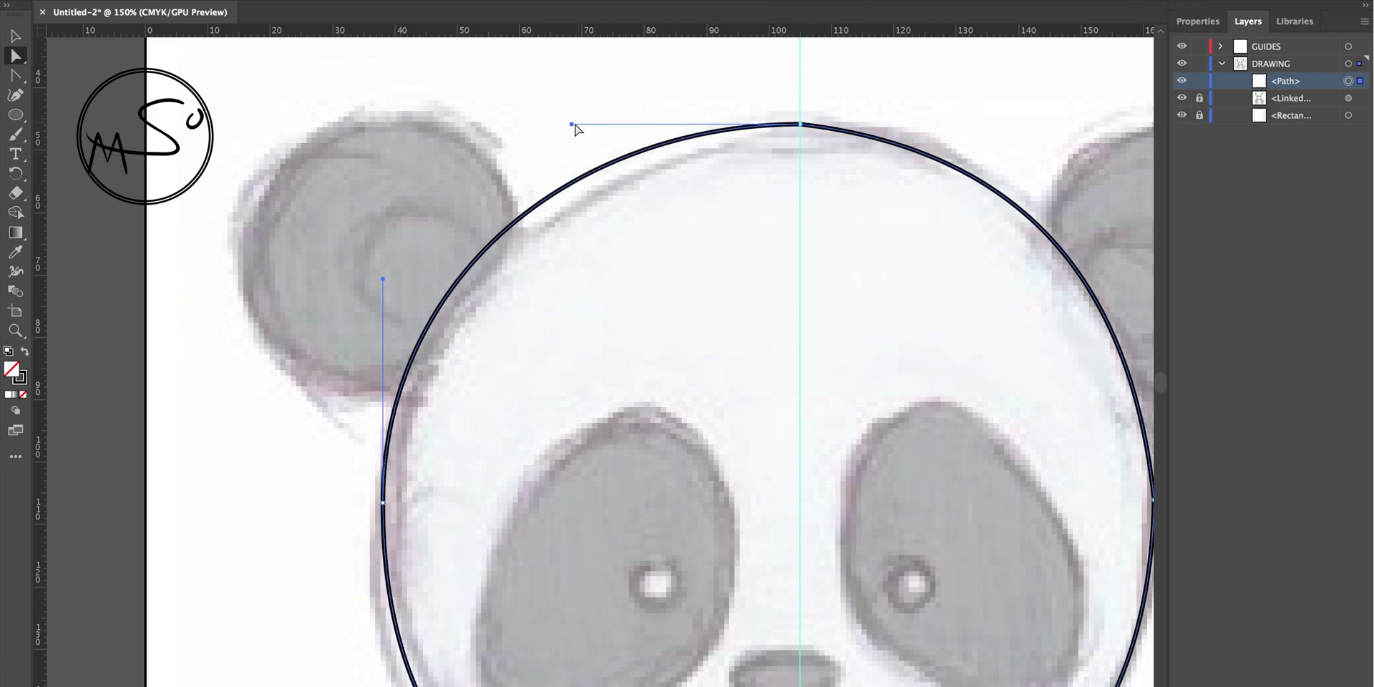
pyautogui.moveTo(570, 124)
pyautogui.mouseDown()
pyautogui.moveTo(570, 135)
pyautogui.moveTo(573, 124)
pyautogui.mouseUp()
pyautogui.press('super+shift+a')
pyautogui.click(894, 145)
pyautogui.moveTo(1028, 144); pyautogui.dragTo(1032, 124)
pyautogui.click(588, 172)
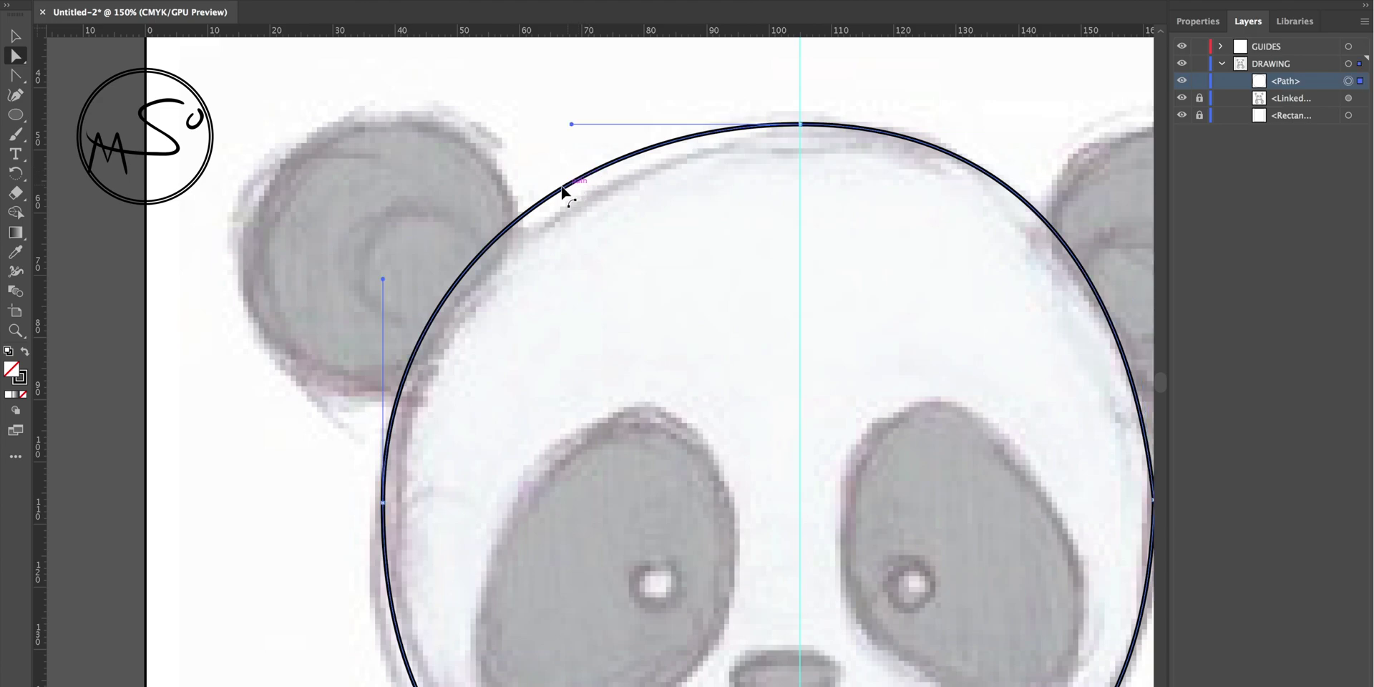
pyautogui.moveTo(572, 125); pyautogui.dragTo(676, 125)
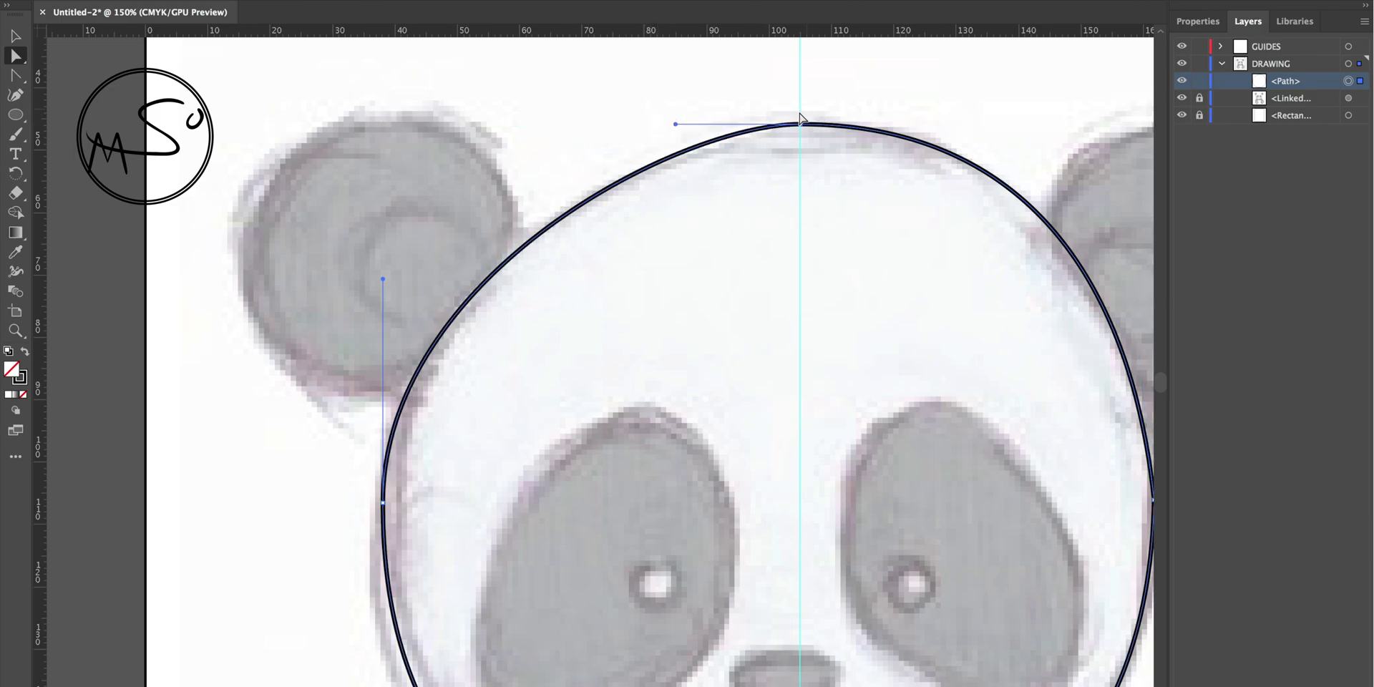
# - Bring the upper handle of the head's right-side anchor close to vertical and shorten it
pyautogui.hscroll(10, 843, 203)
pyautogui.scroll(-2, 844, 202)
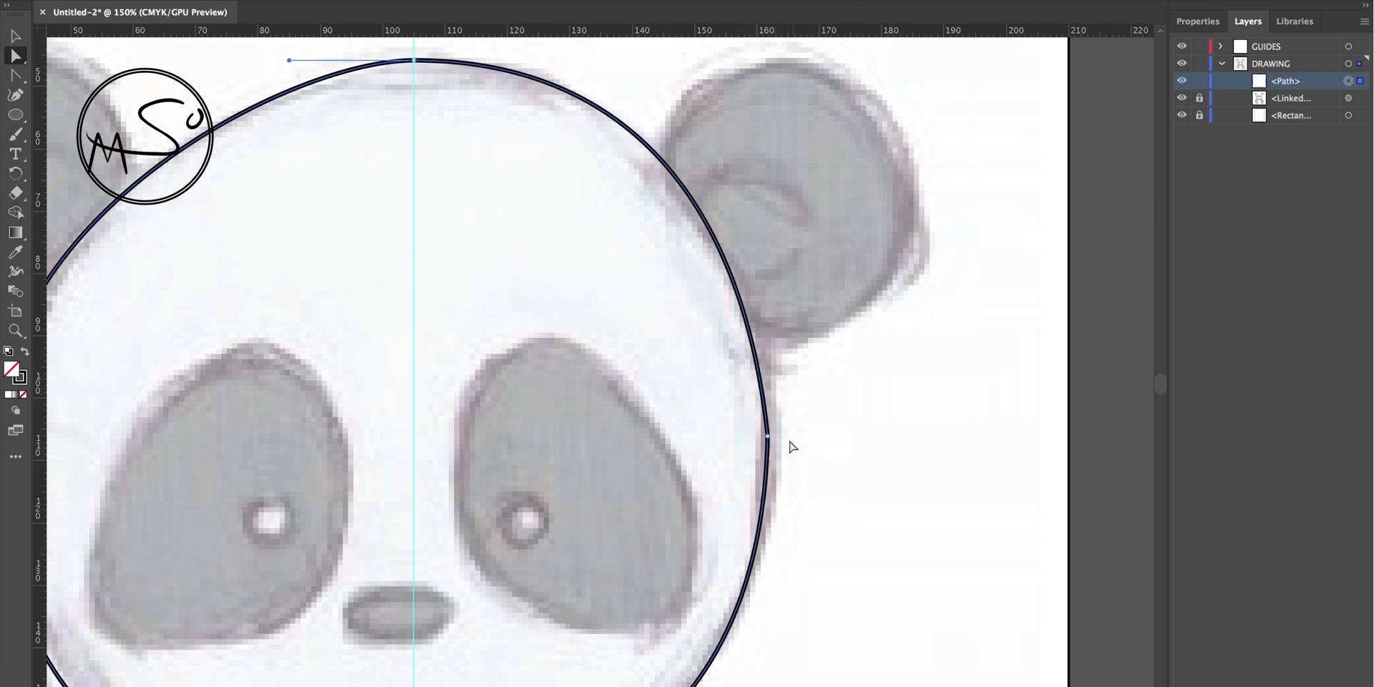
pyautogui.hotkey('shift', 'c')
pyautogui.click(768, 435)
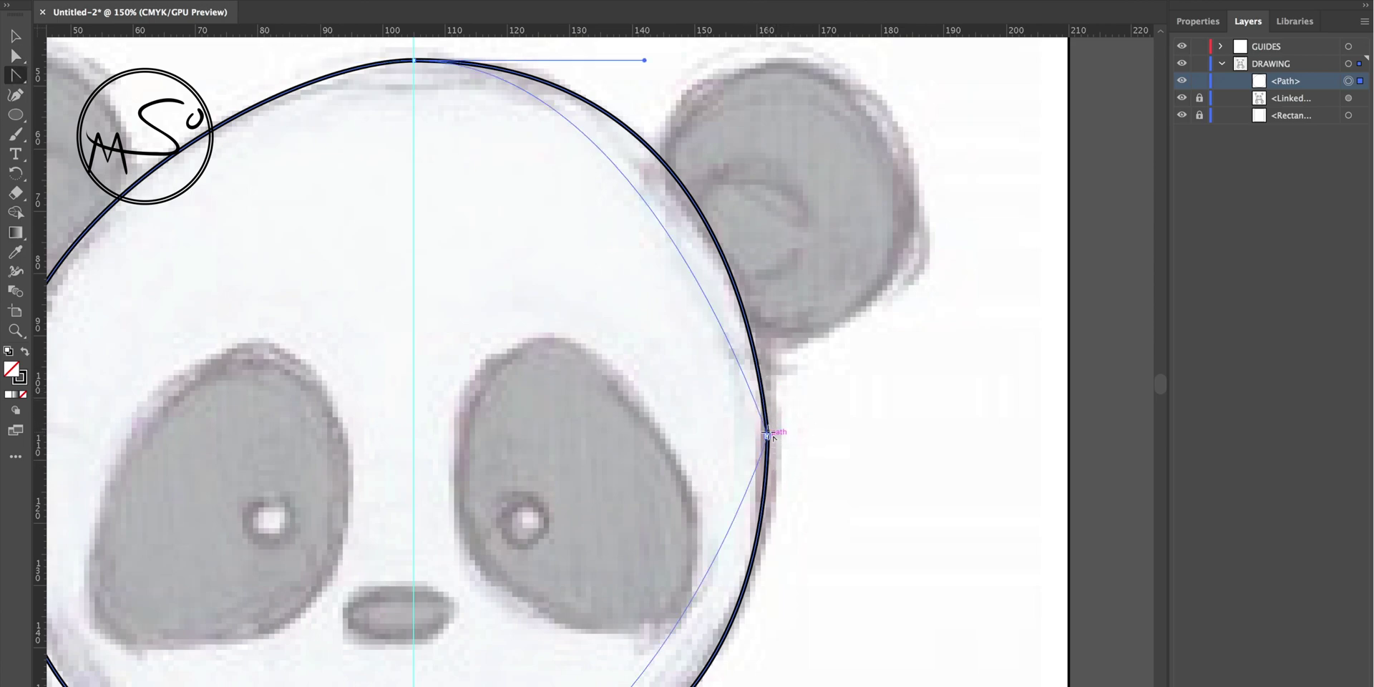
pyautogui.moveTo(768, 435); pyautogui.dragTo(763, 664)
pyautogui.press('a')
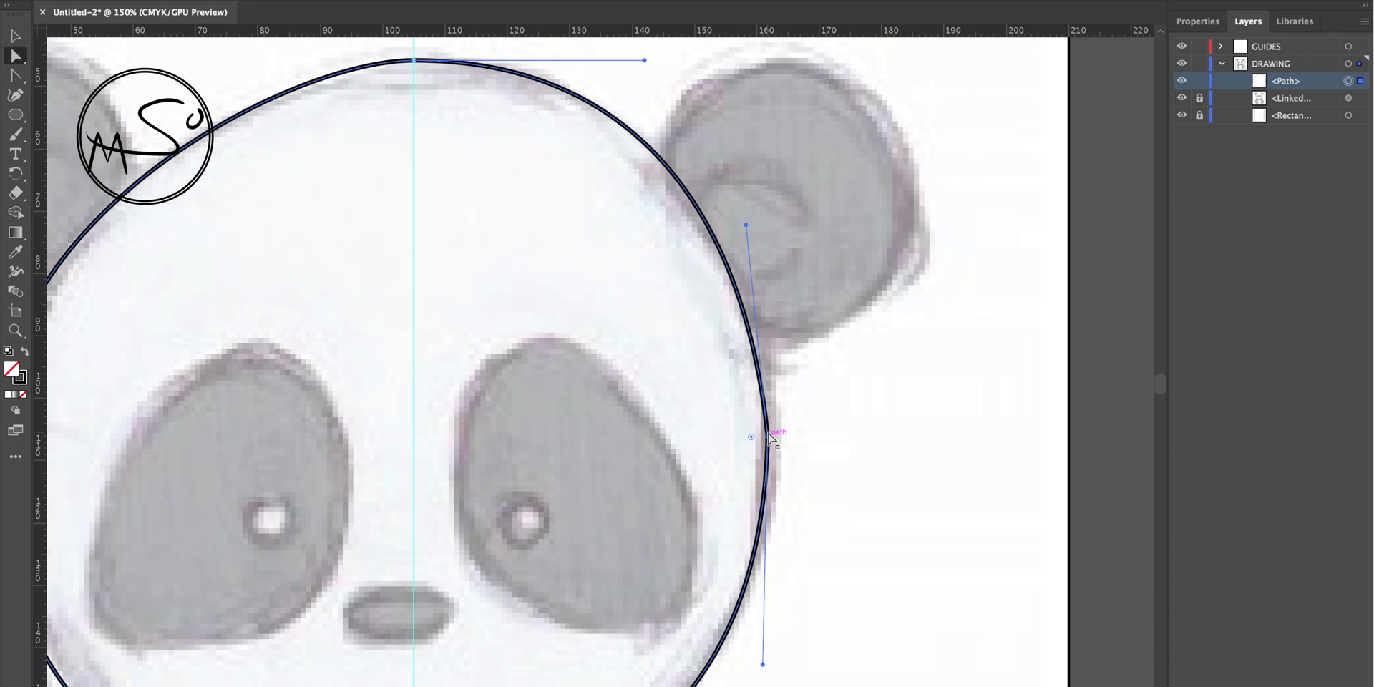
pyautogui.moveTo(746, 225); pyautogui.dragTo(771, 220)
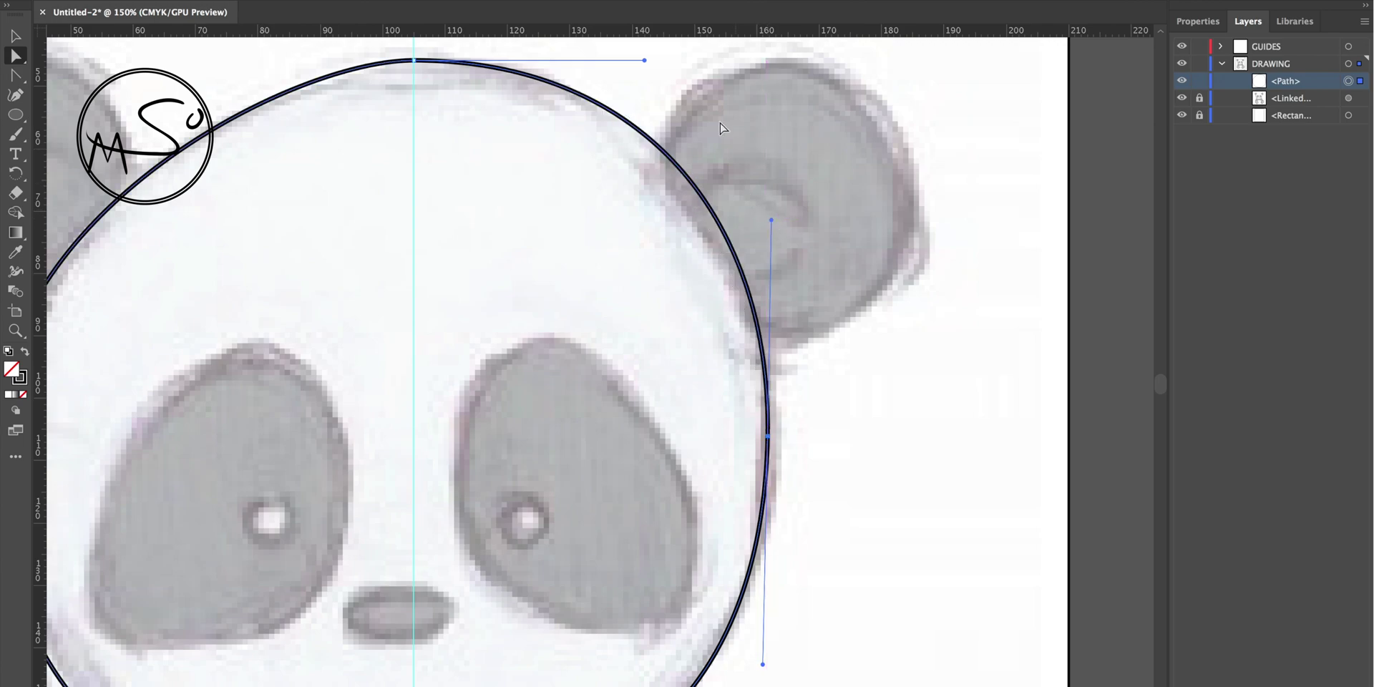
pyautogui.moveTo(771, 220); pyautogui.dragTo(773, 296)
# - Align the right-side anchor's lower handle vertically and level the chin anchor's right handle horizontally
pyautogui.scroll(-3, 784, 384)
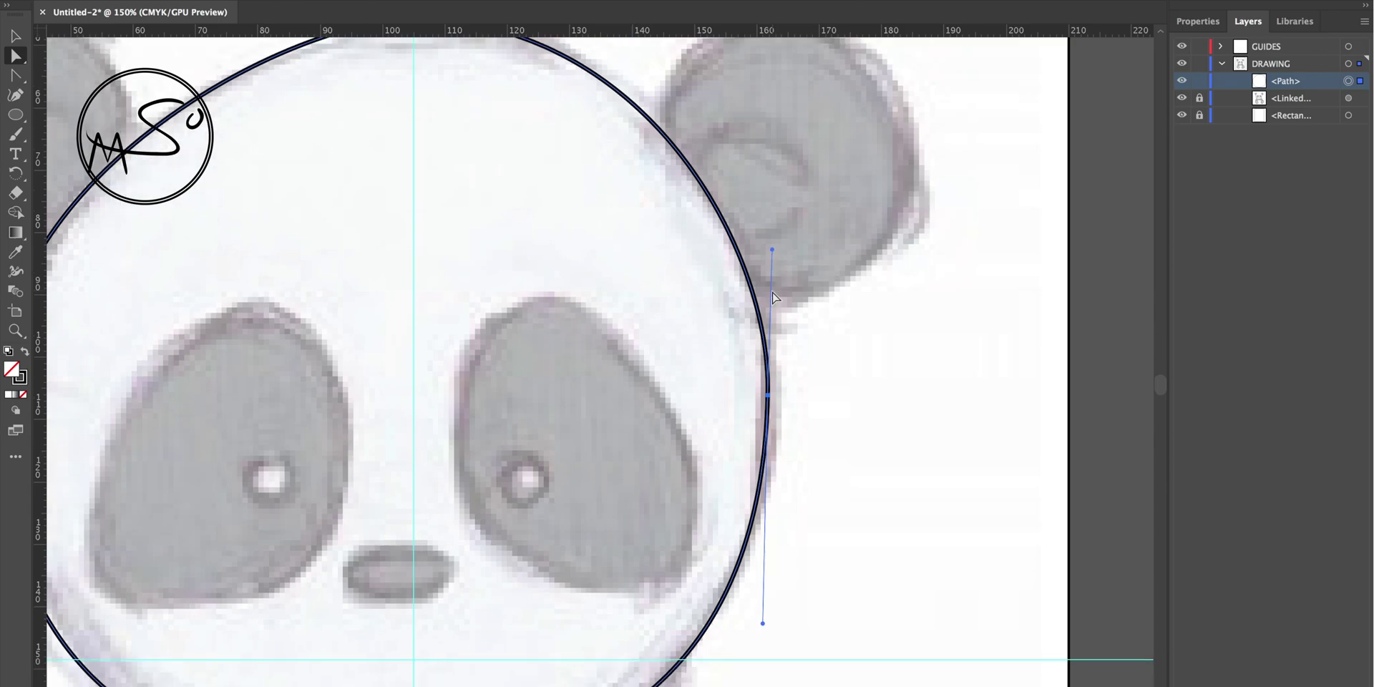
pyautogui.scroll(-3, 784, 385)
pyautogui.moveTo(763, 438); pyautogui.dragTo(767, 435)
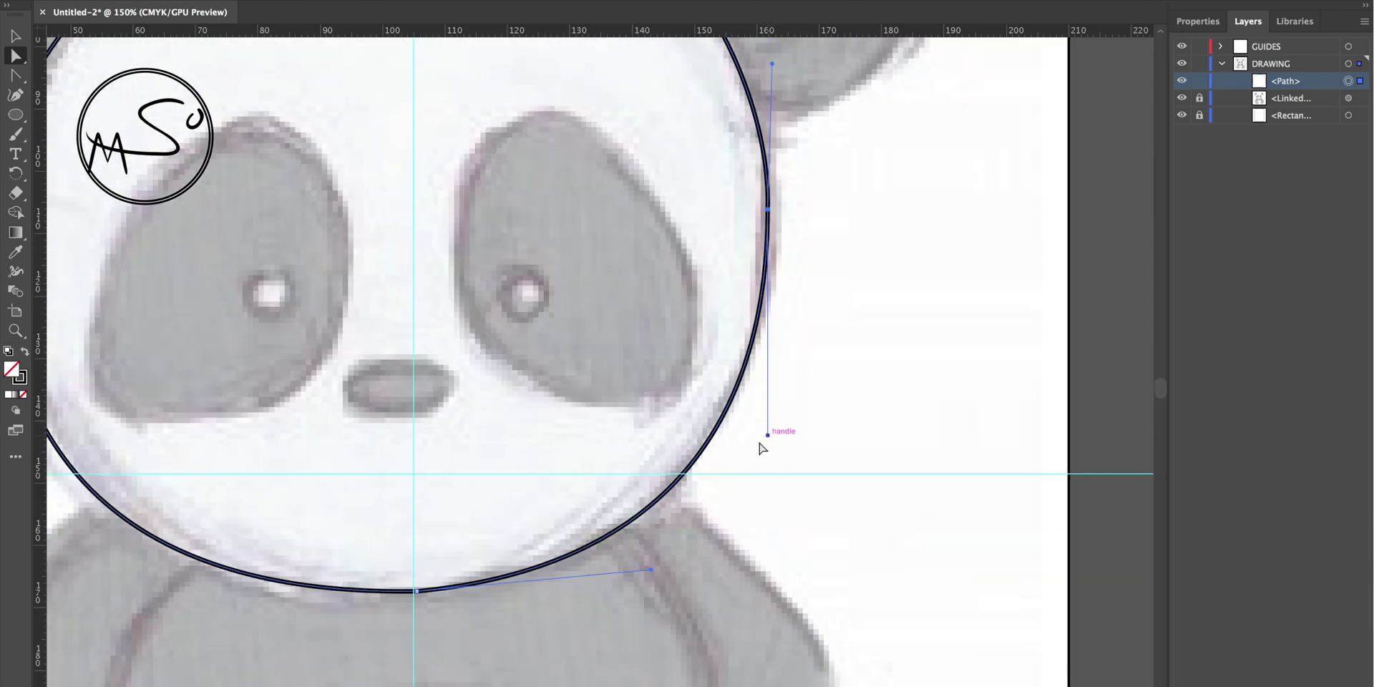
pyautogui.moveTo(651, 570); pyautogui.dragTo(652, 591)
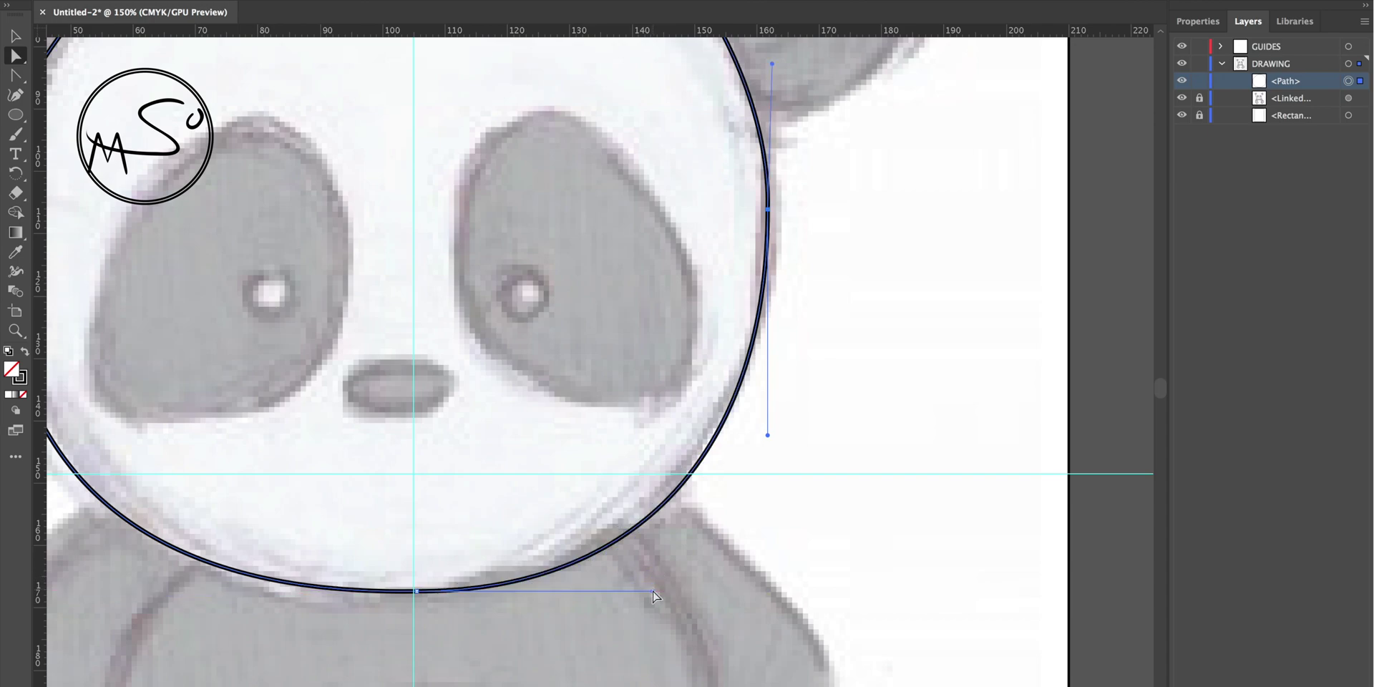
# - Level the chin anchor's left handle, shorten its right handle, and tilt the handles slightly to follow the sketched chin
pyautogui.moveTo(322, 589); pyautogui.dragTo(148, 591)
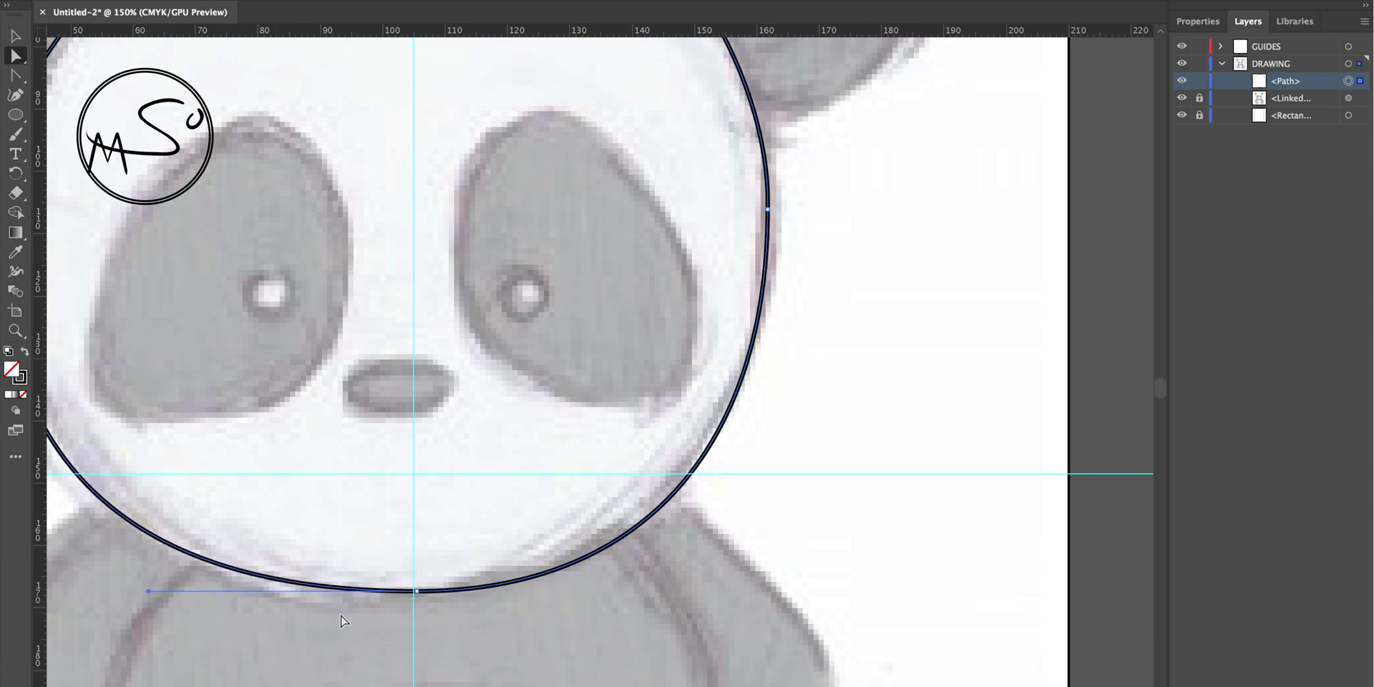
pyautogui.click(615, 547)
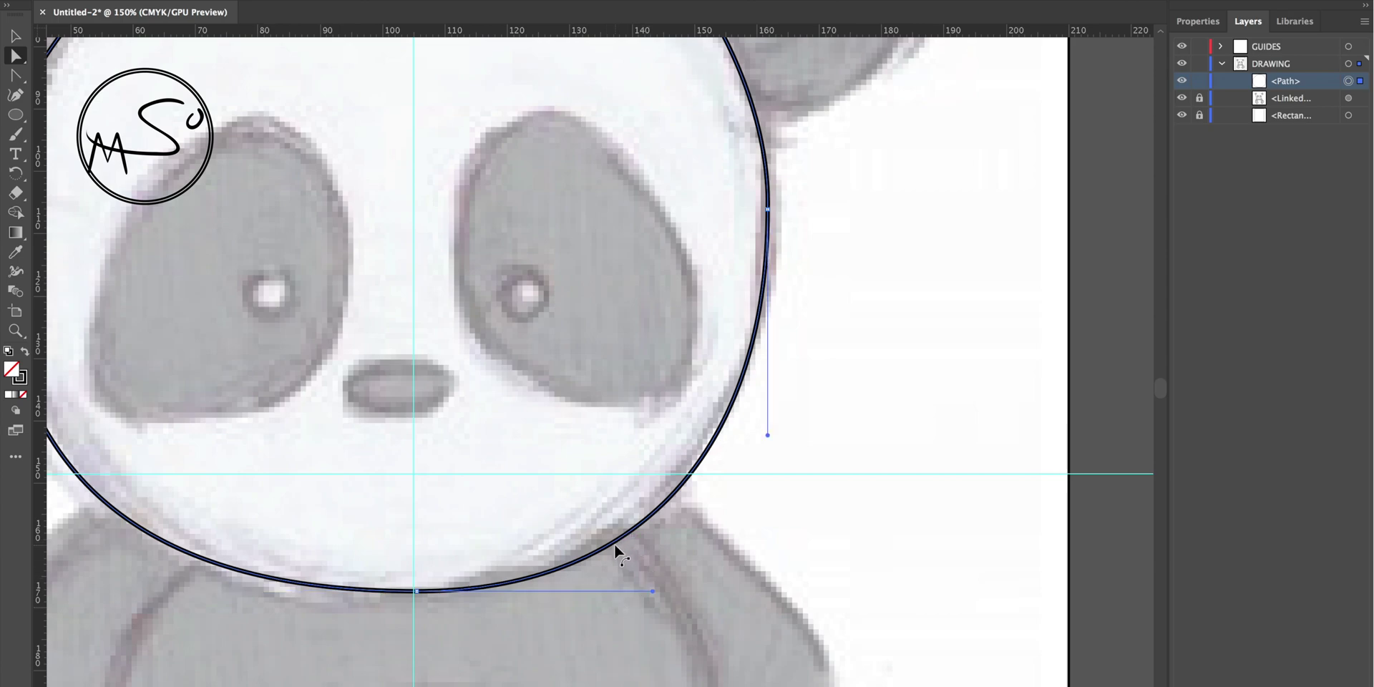
pyautogui.moveTo(650, 589); pyautogui.dragTo(609, 589)
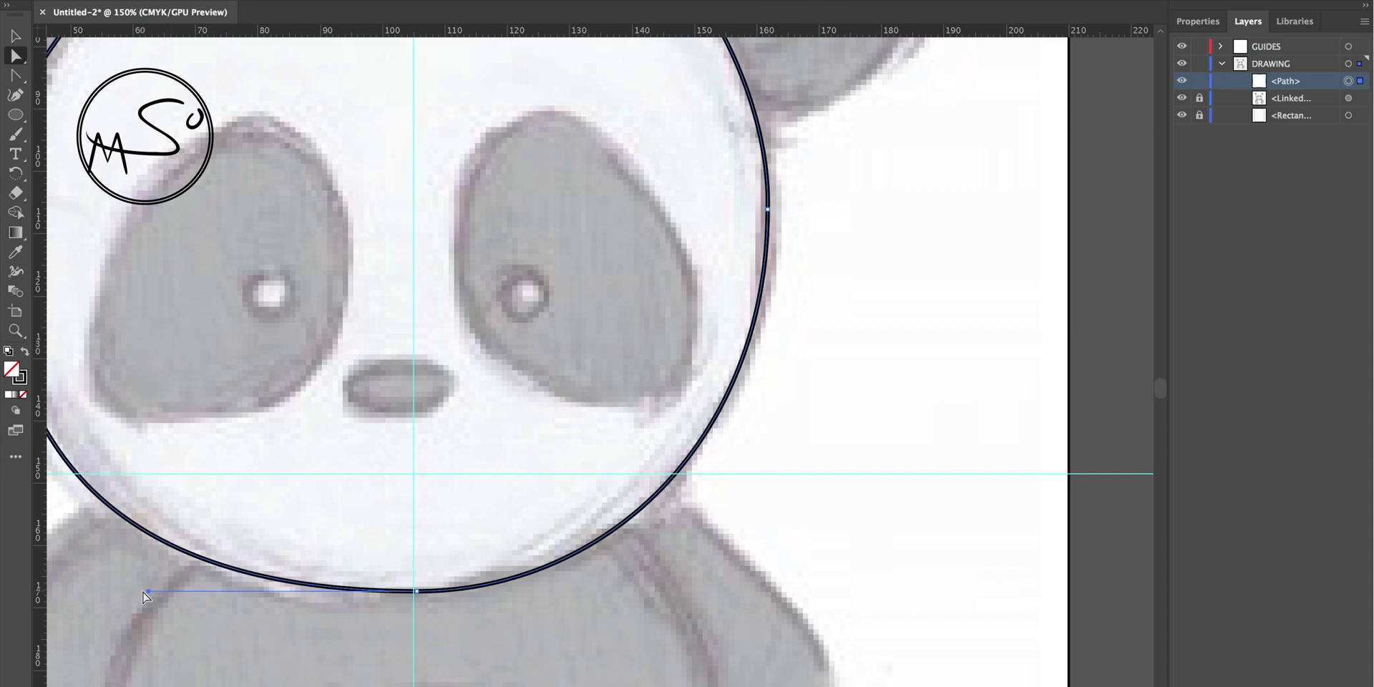
pyautogui.moveTo(146, 591); pyautogui.dragTo(130, 617)
pyautogui.click(534, 570)
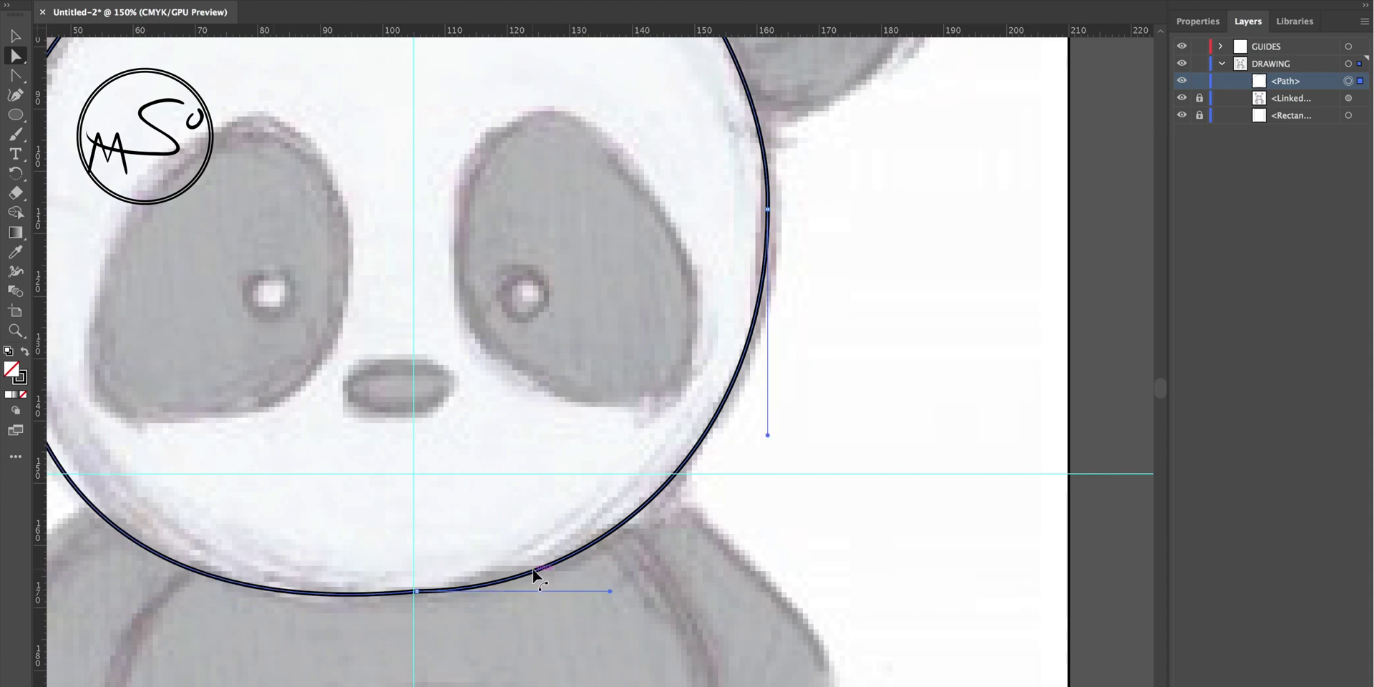
pyautogui.moveTo(611, 591)
pyautogui.mouseDown()
pyautogui.moveTo(607, 564)
pyautogui.moveTo(630, 571)
pyautogui.mouseUp()
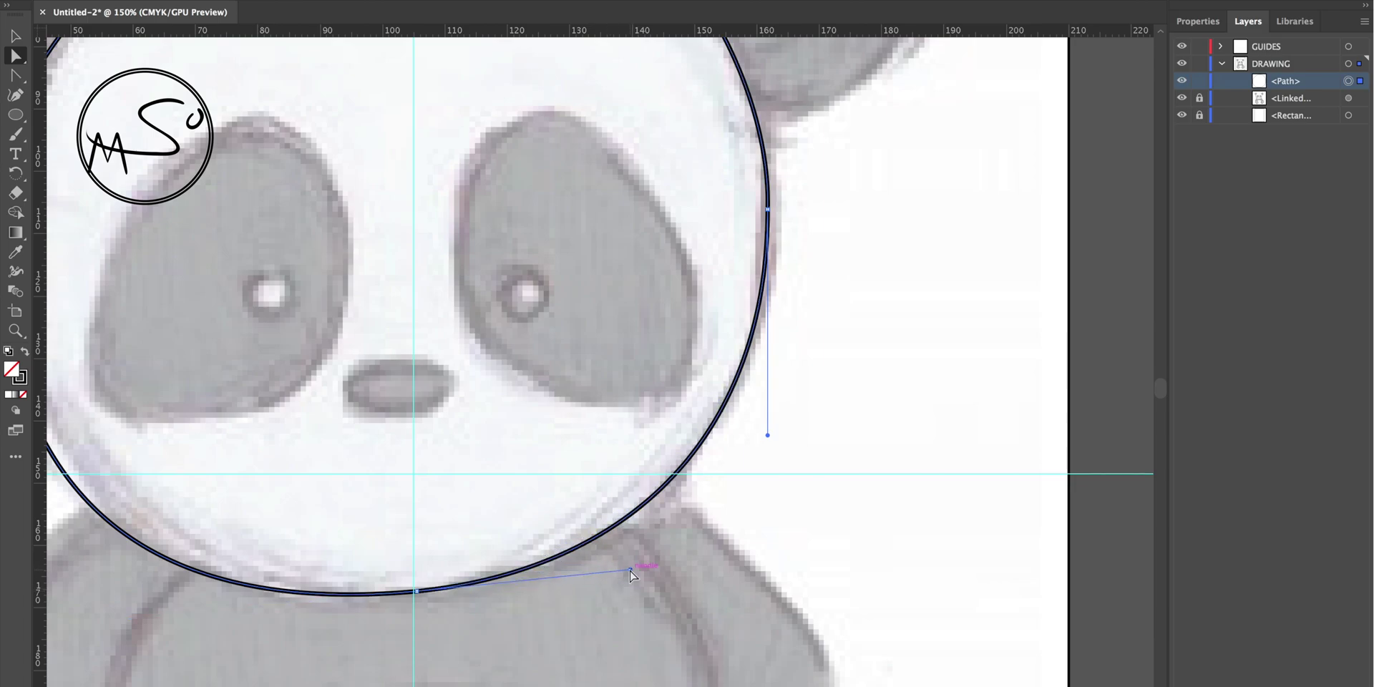
# - Move the head's left-side anchor slightly outward and down, and lengthen its upper handle vertically
pyautogui.moveTo(270, 552); pyautogui.dragTo(585, 589)
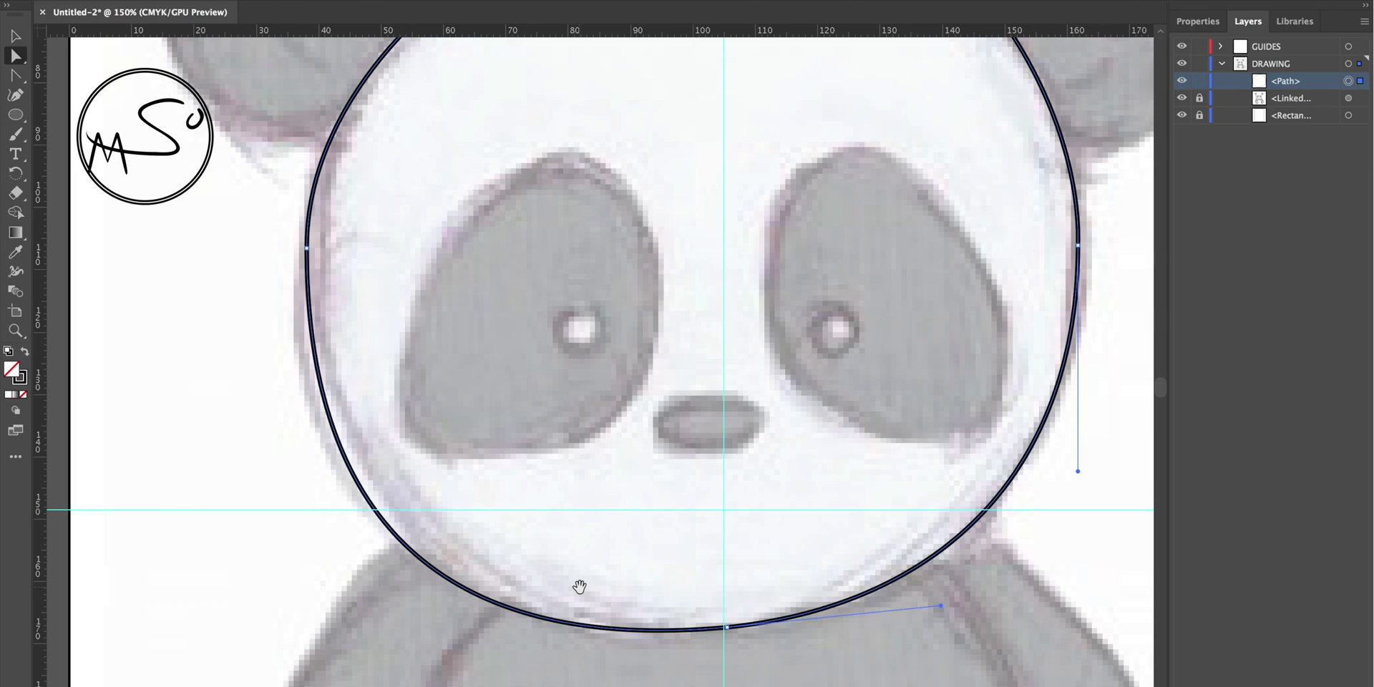
pyautogui.moveTo(306, 247); pyautogui.dragTo(296, 265)
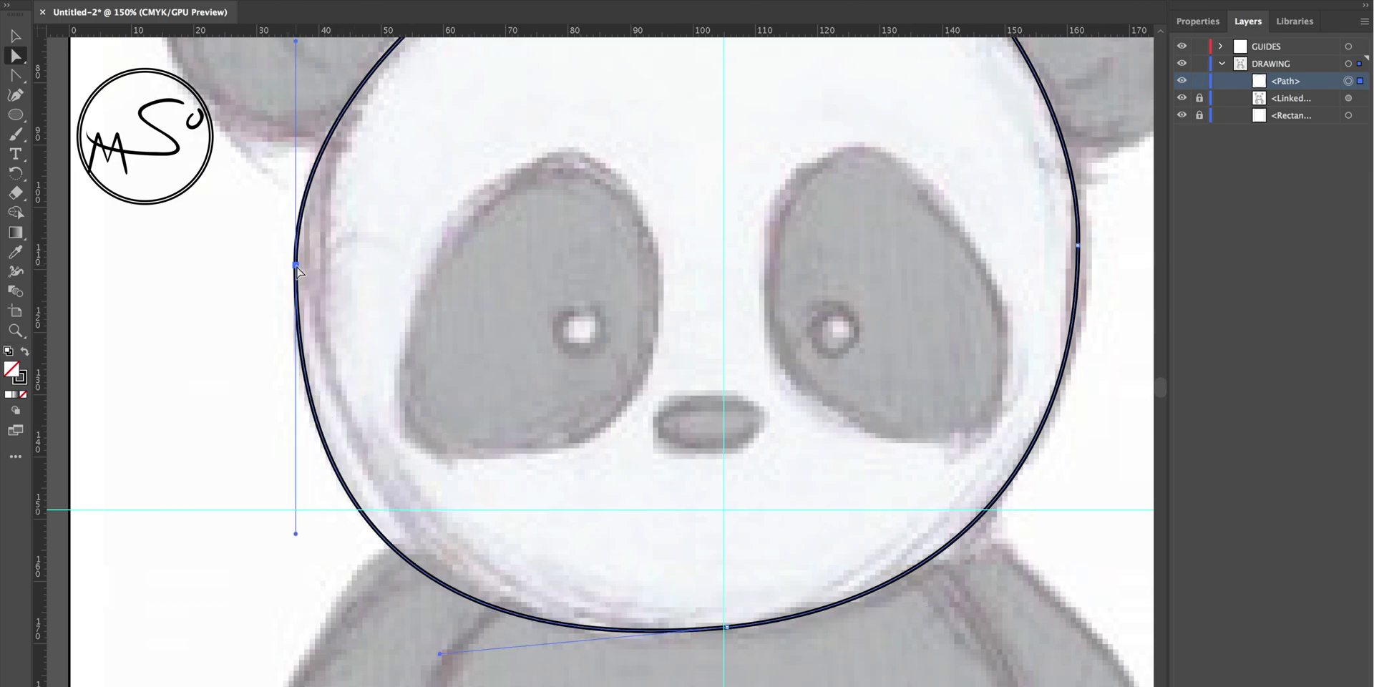
pyautogui.scroll(5, 420, 416)
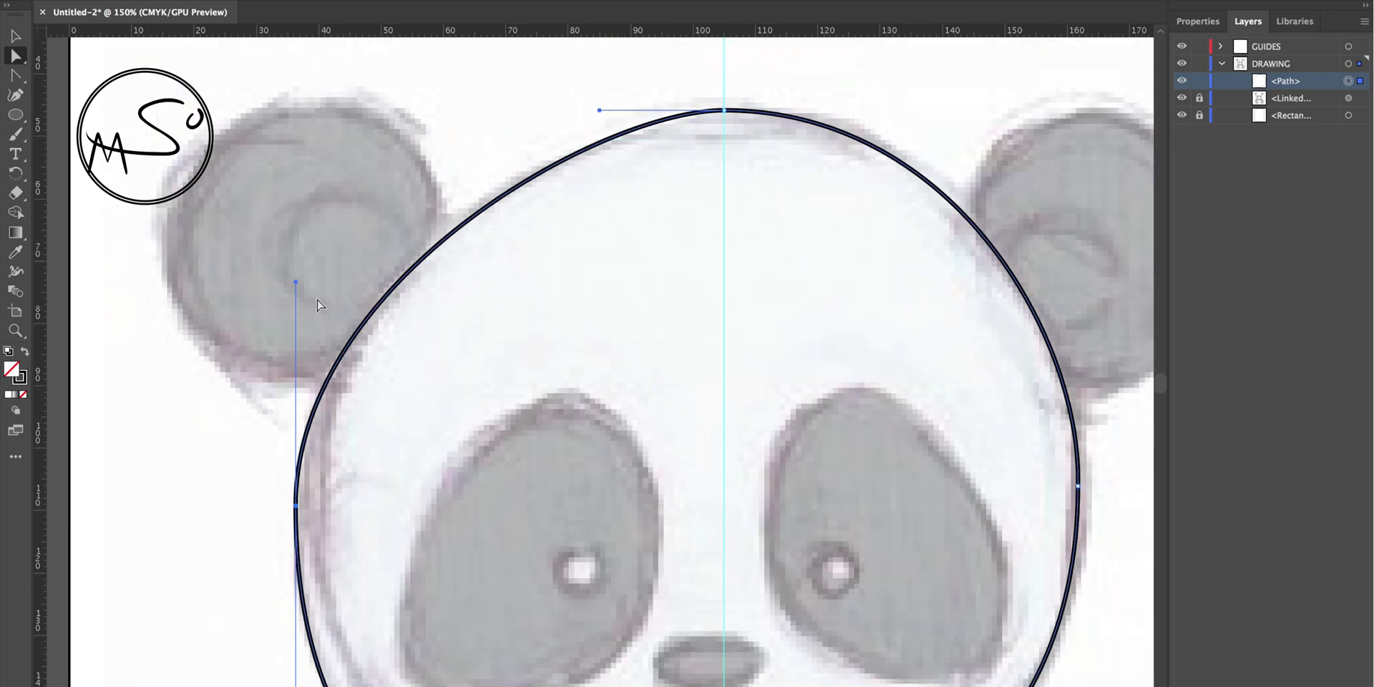
pyautogui.moveTo(295, 282); pyautogui.dragTo(295, 261)
pyautogui.click(510, 335)
# - Shorten the lower handle of the head's left-side anchor, deselect the outline, and check it against the sketch
pyautogui.scroll(-7, 510, 335)
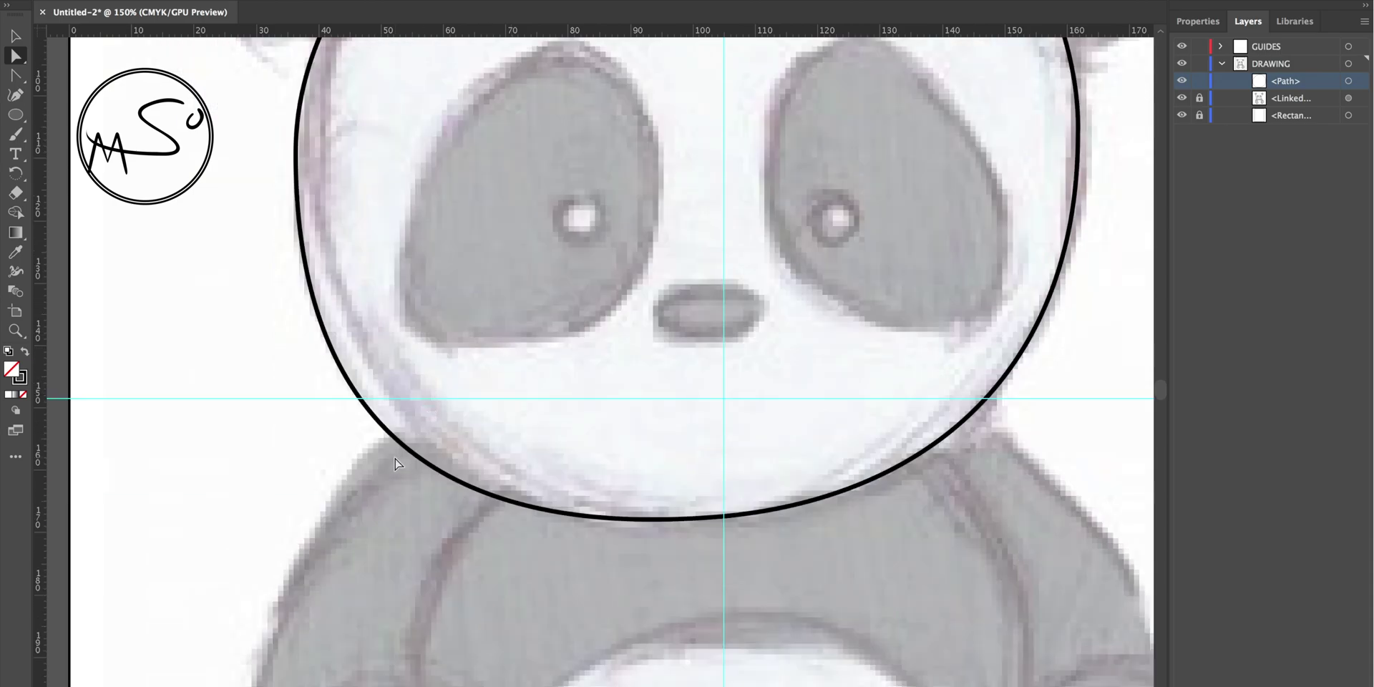
pyautogui.click(401, 447)
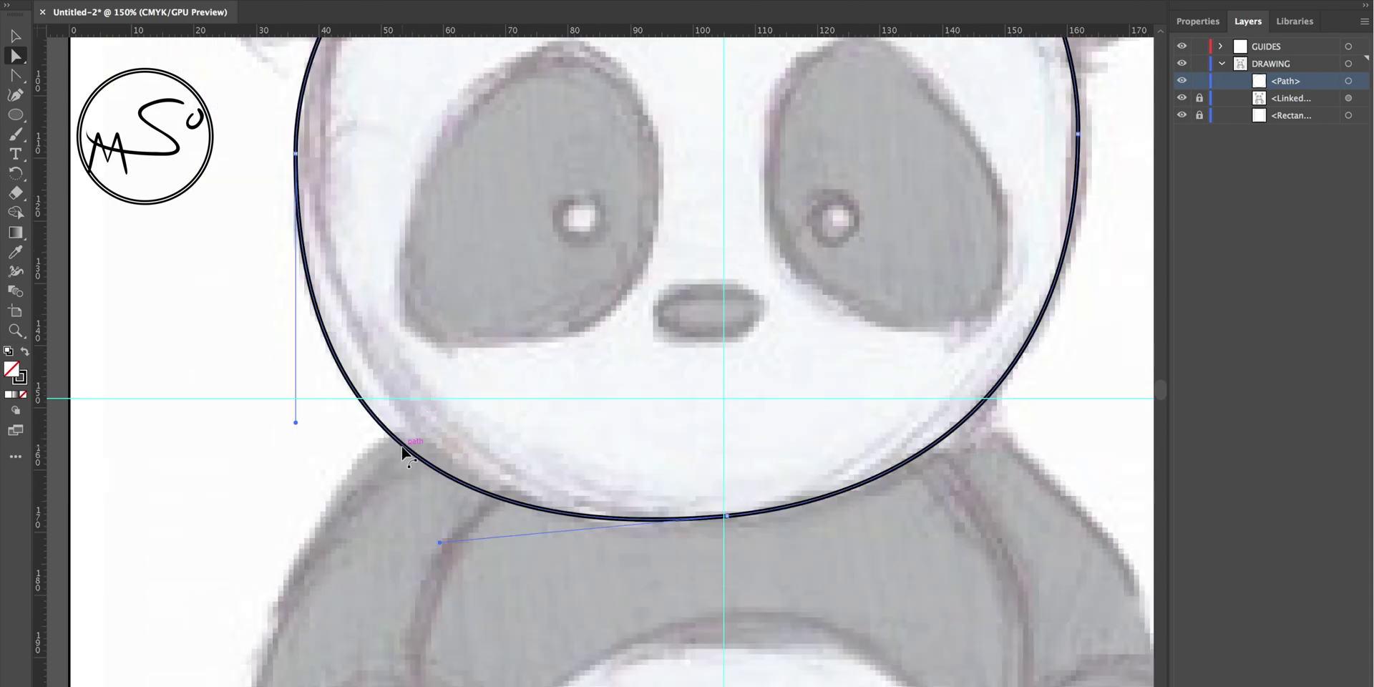
pyautogui.moveTo(295, 423); pyautogui.dragTo(289, 398)
pyautogui.click(345, 448)
pyautogui.scroll(5, 368, 454)
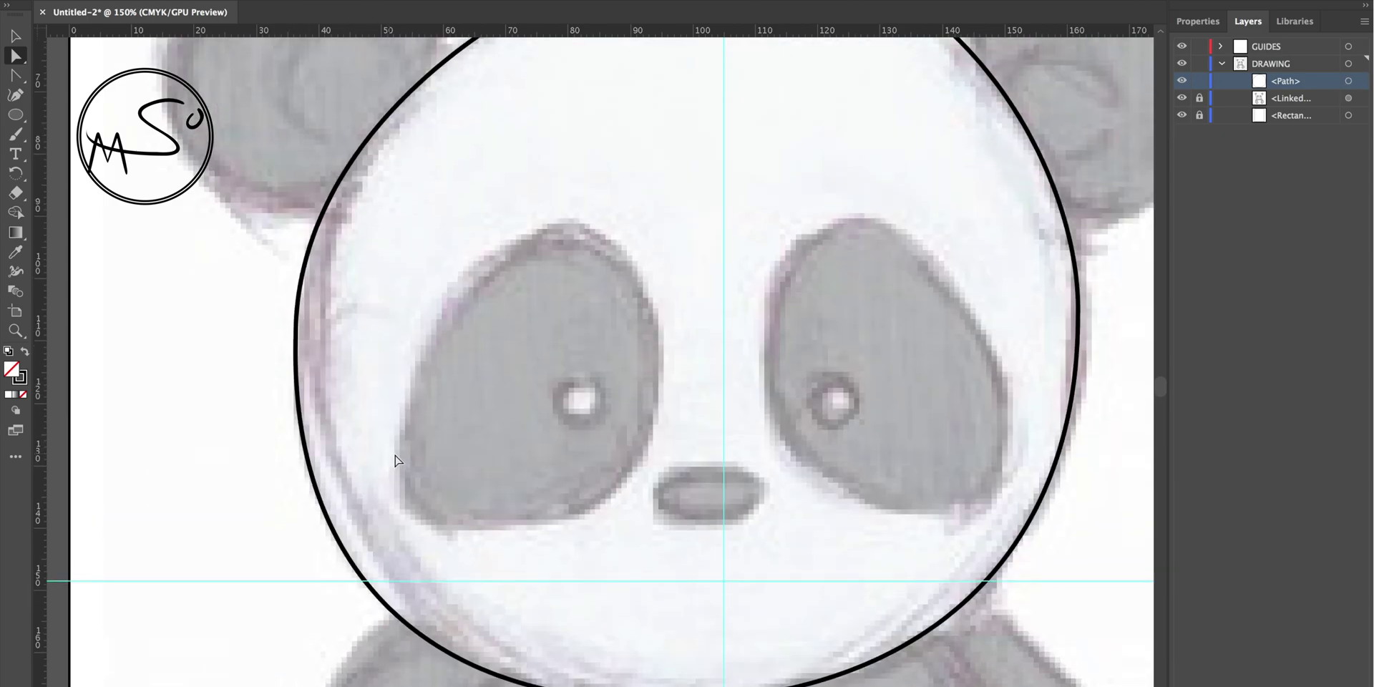
pyautogui.scroll(2, 398, 460)
pyautogui.scroll(-5, 408, 476)
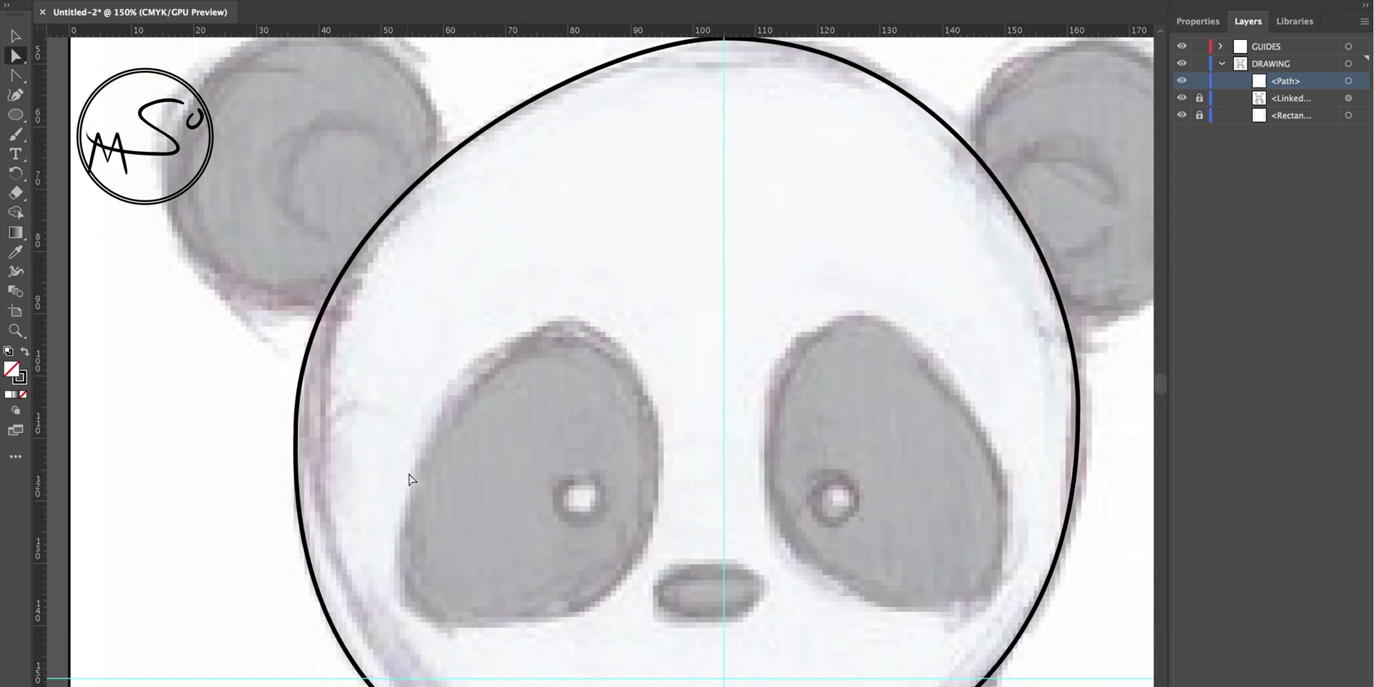
pyautogui.scroll(3, 422, 481)
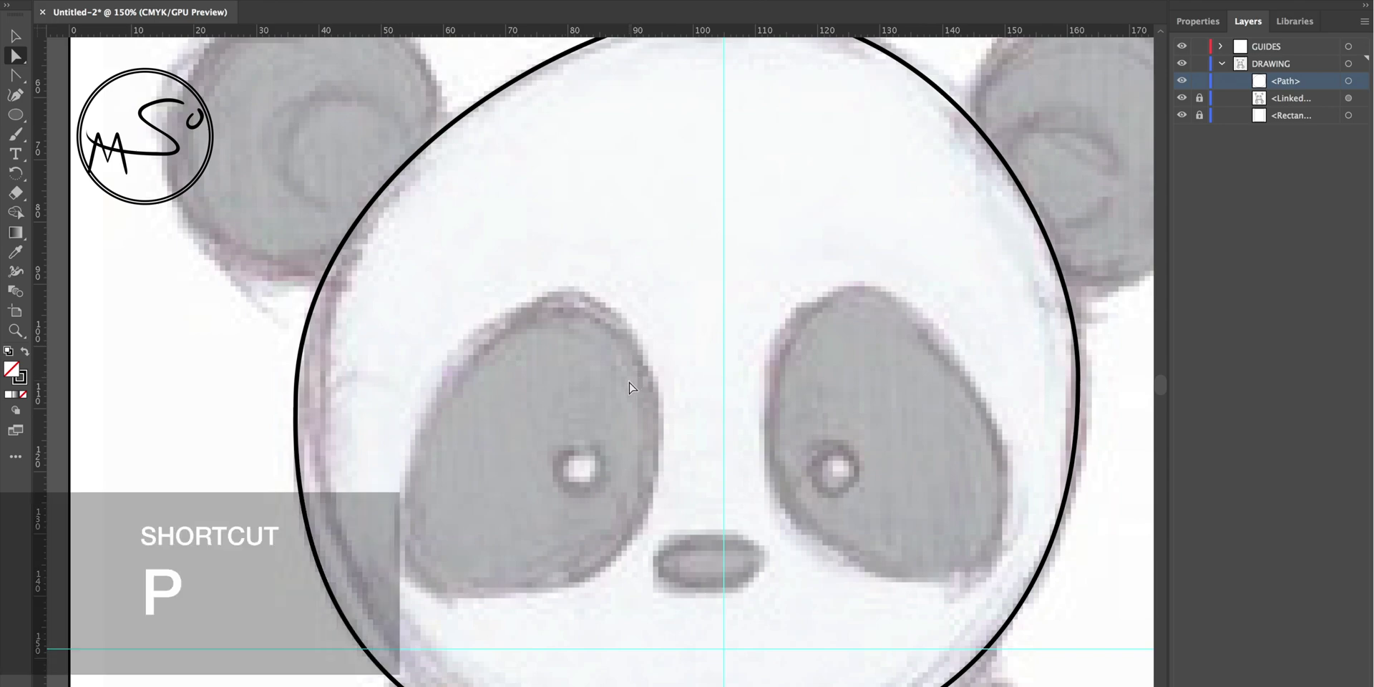
# - Draw a closed triangle about 39 mm wide with the Pen tool over the left eye patch, its point at the patch's lower edge
pyautogui.press('p')
pyautogui.click(661, 437)
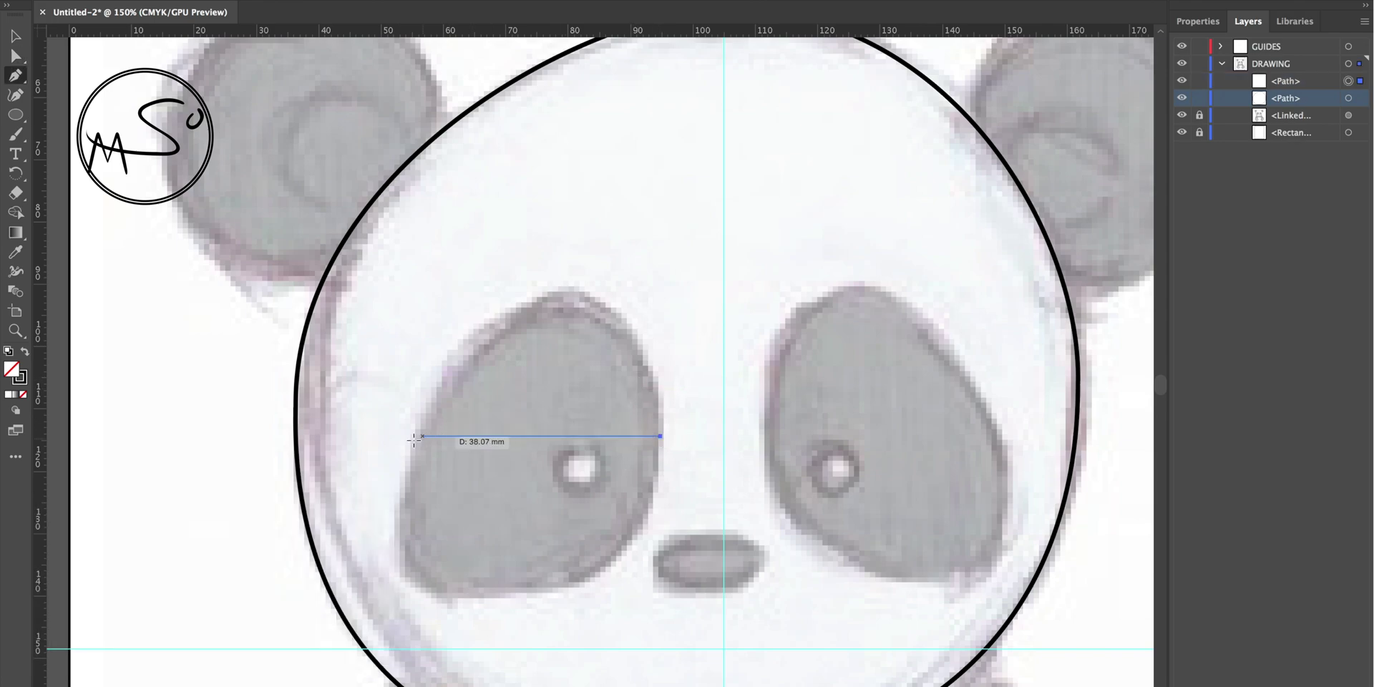
pyautogui.click(413, 436)
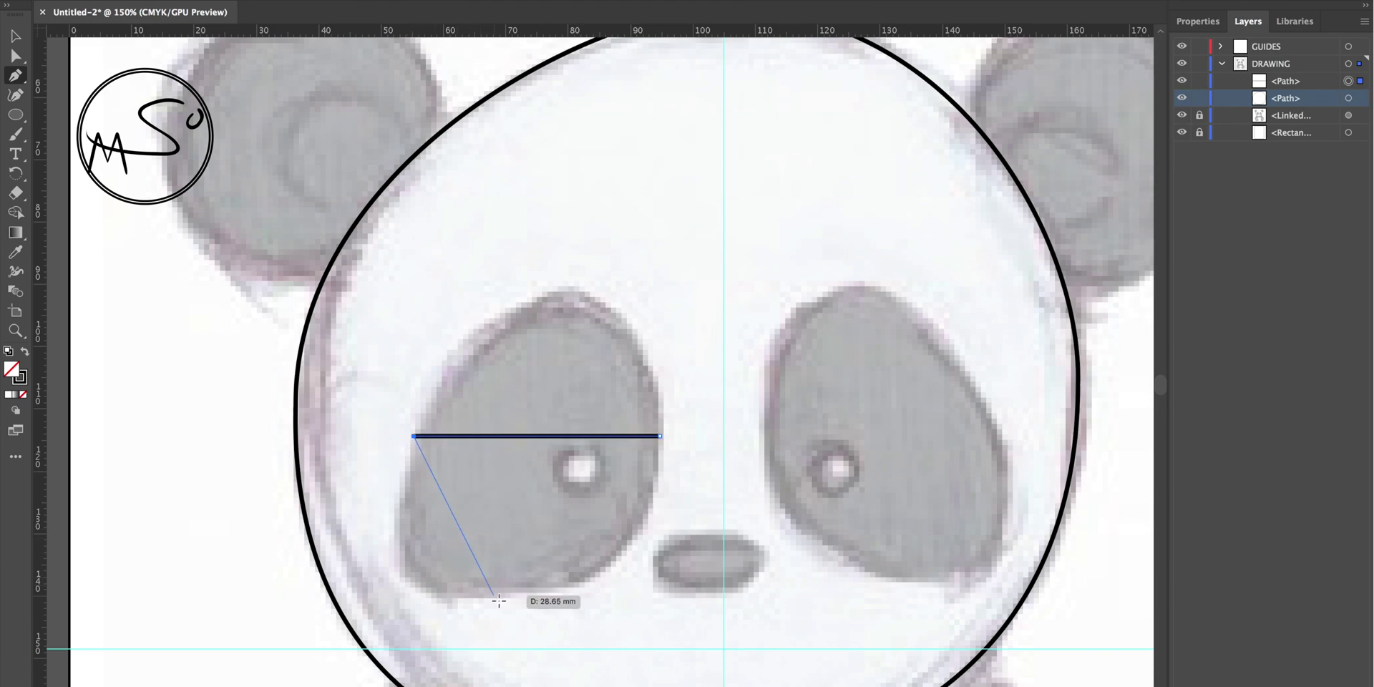
pyautogui.click(518, 595)
pyautogui.click(660, 436)
# - Bend the triangle's upper edge and lower-left edge with the Anchor Point Tool and adjust their handles to follow the eye patch
pyautogui.hotkey('shift', 'c')
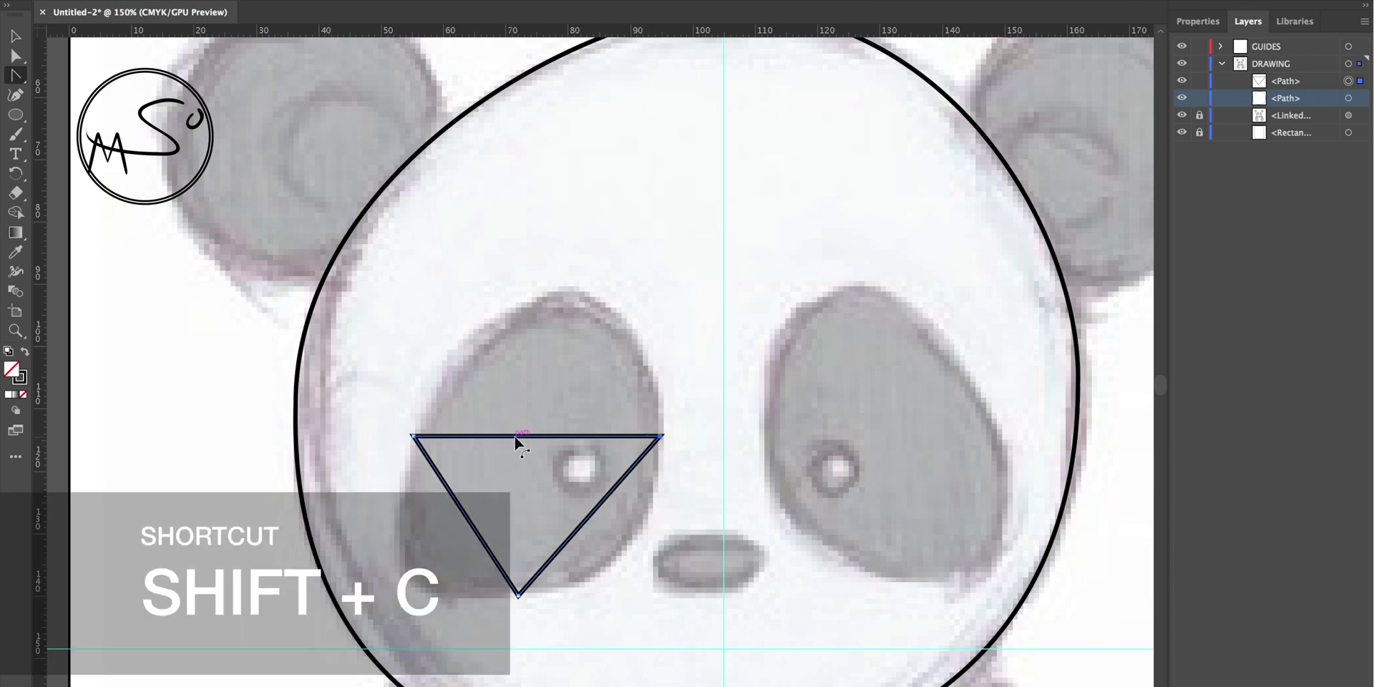
pyautogui.moveTo(525, 434); pyautogui.dragTo(561, 293)
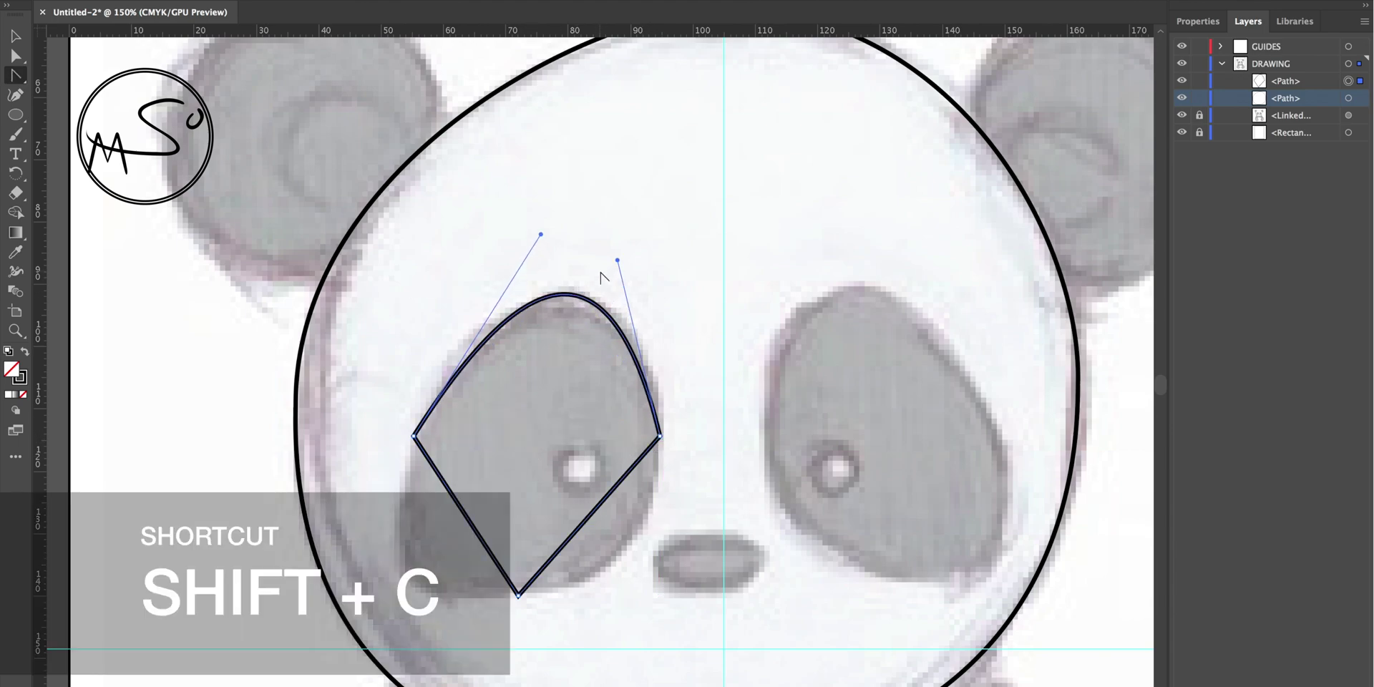
pyautogui.moveTo(616, 263); pyautogui.dragTo(653, 259)
pyautogui.moveTo(540, 234); pyautogui.dragTo(492, 242)
pyautogui.moveTo(463, 511); pyautogui.dragTo(408, 583)
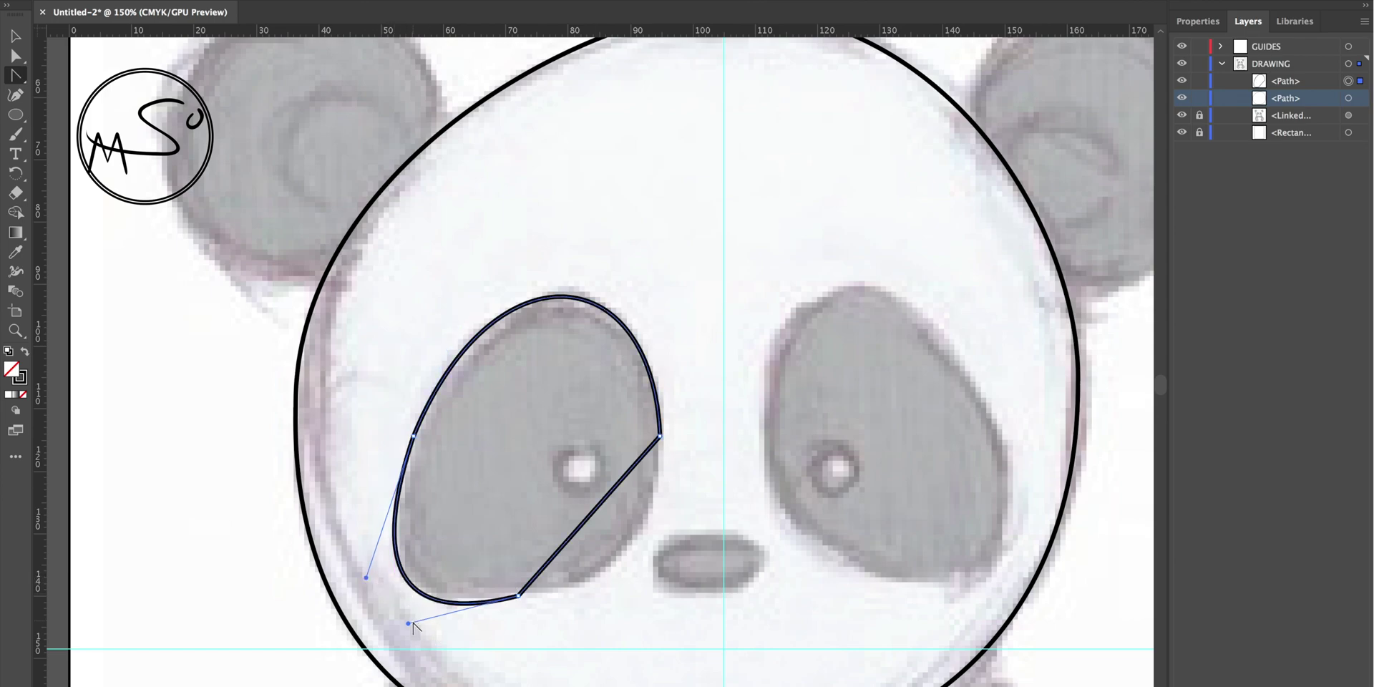
pyautogui.moveTo(408, 624); pyautogui.dragTo(402, 609)
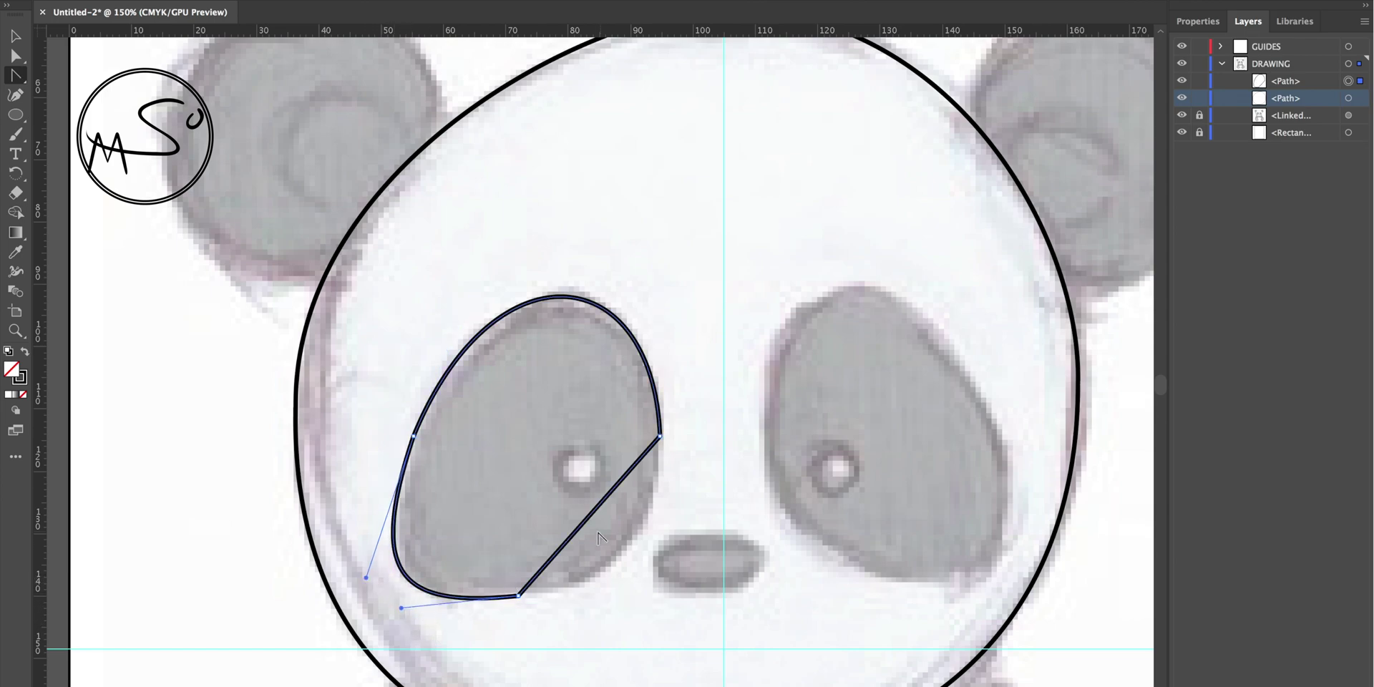
# - Curve the lower-right edge of the left eye-patch outline to match the sketch, fine-tune its handles, and deselect it
pyautogui.moveTo(574, 534); pyautogui.dragTo(622, 558)
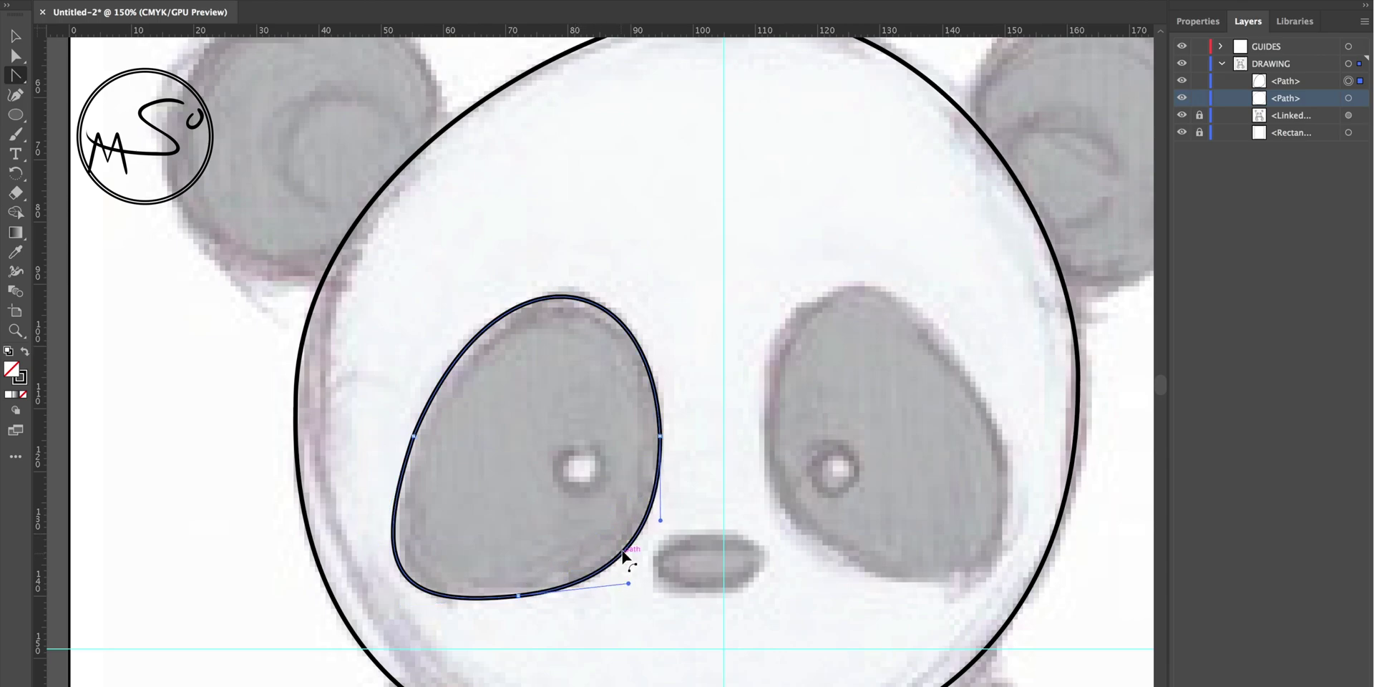
pyautogui.moveTo(663, 520); pyautogui.dragTo(662, 520)
pyautogui.moveTo(627, 582)
pyautogui.mouseDown()
pyautogui.moveTo(627, 568)
pyautogui.moveTo(628, 580)
pyautogui.mouseUp()
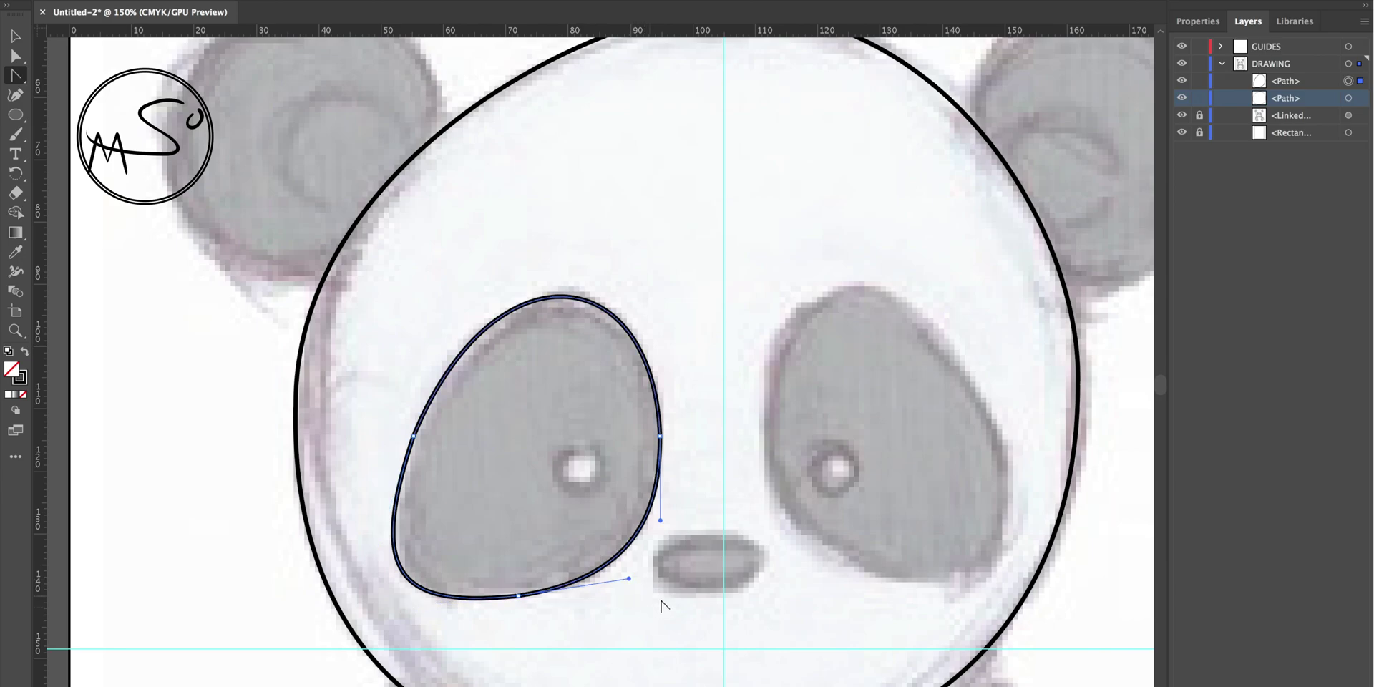
pyautogui.press('v')
pyautogui.click(680, 355)
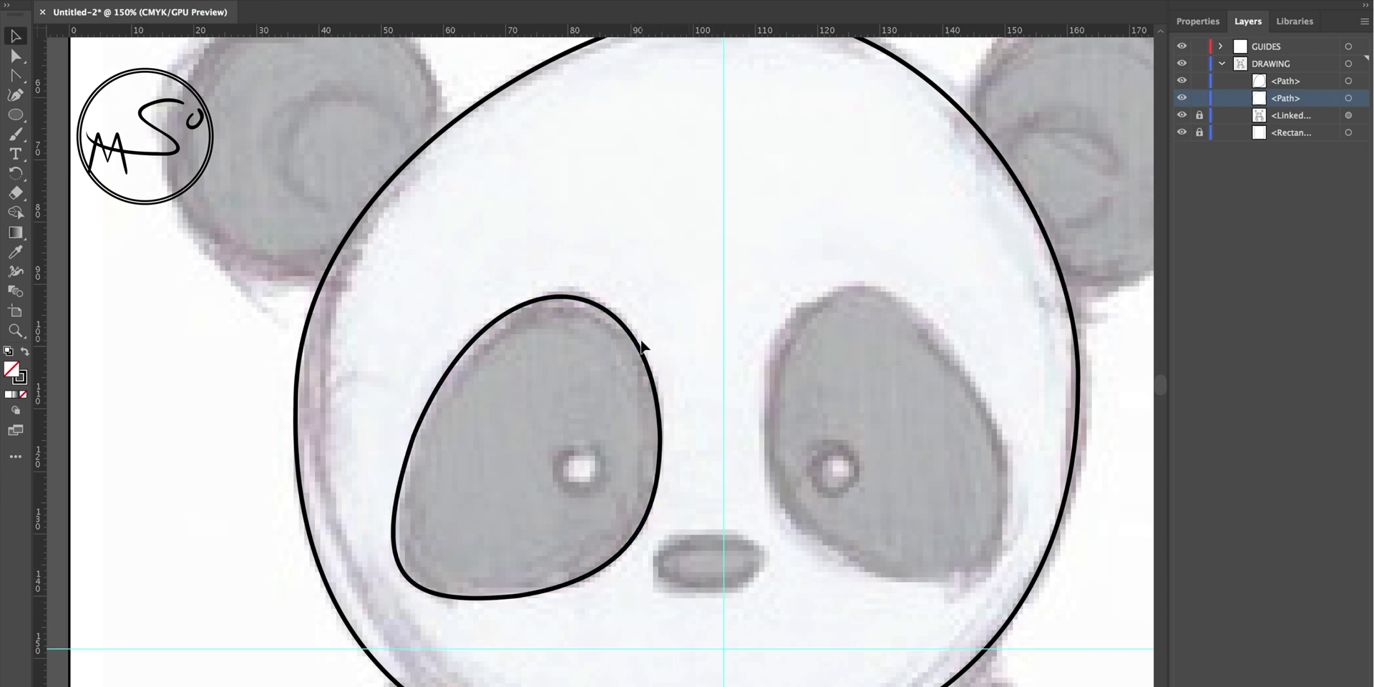
# - Reflect a copy of the left eye-patch outline into its mirror image and place it over the sketched right eye patch
pyautogui.rightClick(643, 346)
pyautogui.moveTo(688, 603)
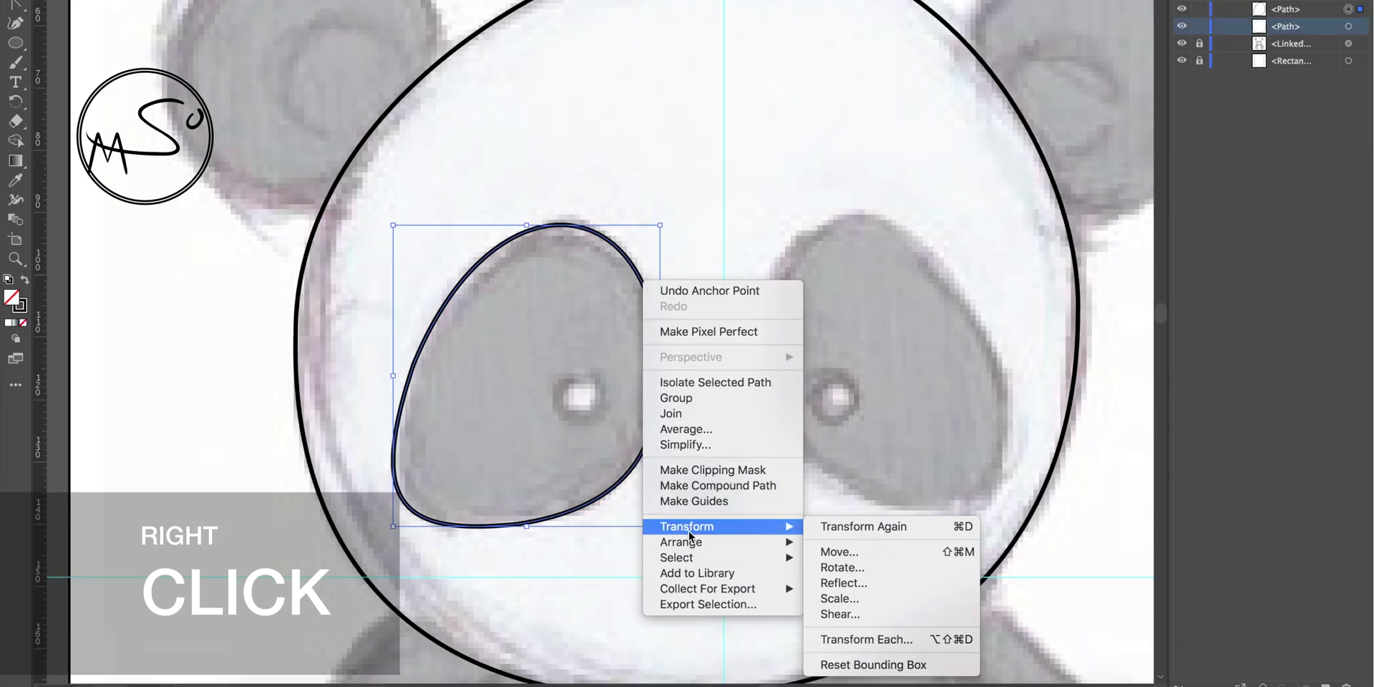
pyautogui.click(843, 582)
pyautogui.click(581, 483)
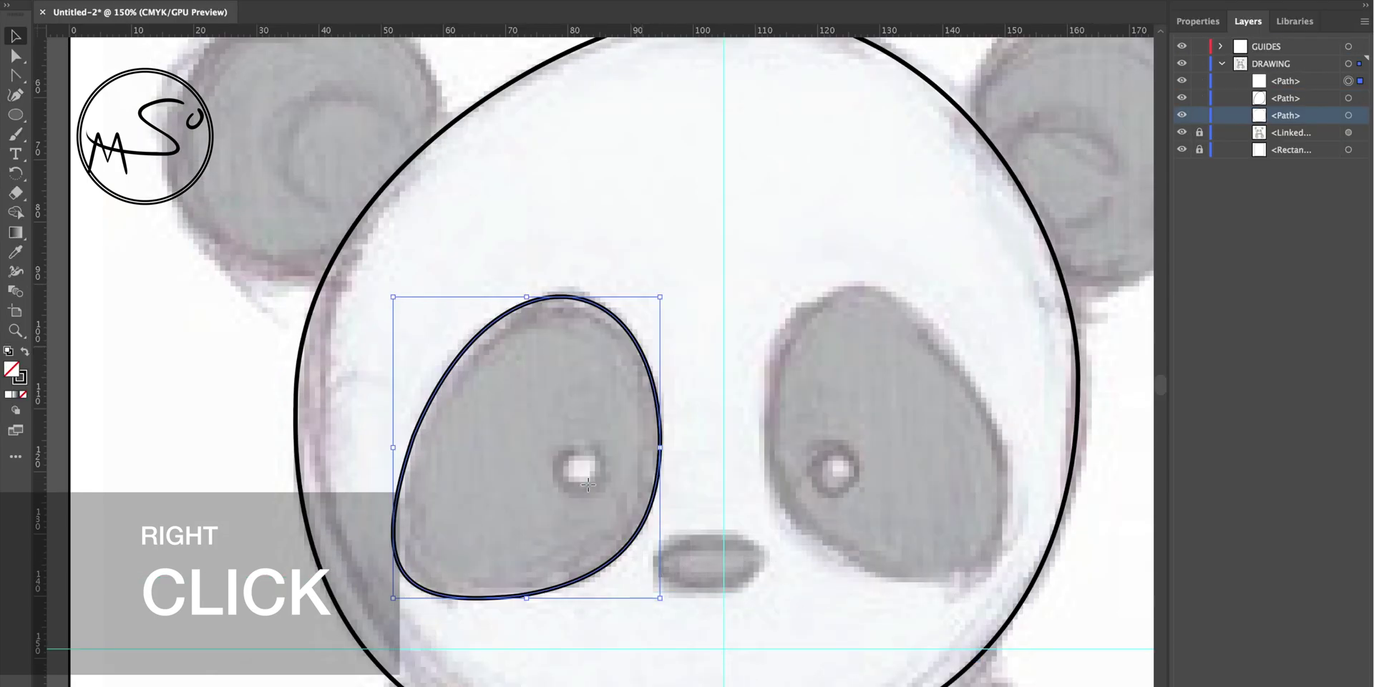
pyautogui.moveTo(427, 336); pyautogui.dragTo(813, 298)
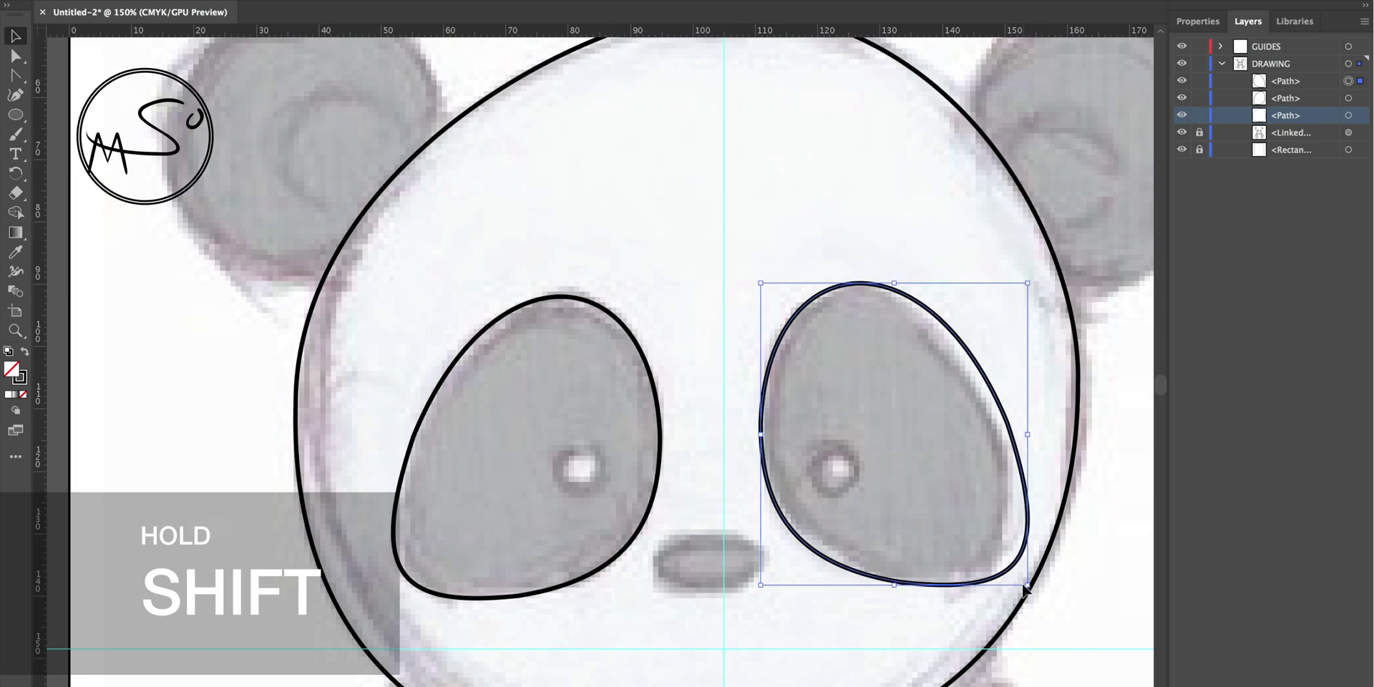
# - Scale the mirrored eye-patch outline down proportionally, nudge it to fit the right eye patch, and deselect it
pyautogui.moveTo(1028, 585); pyautogui.dragTo(1020, 575)
pyautogui.moveTo(935, 319); pyautogui.dragTo(935, 325)
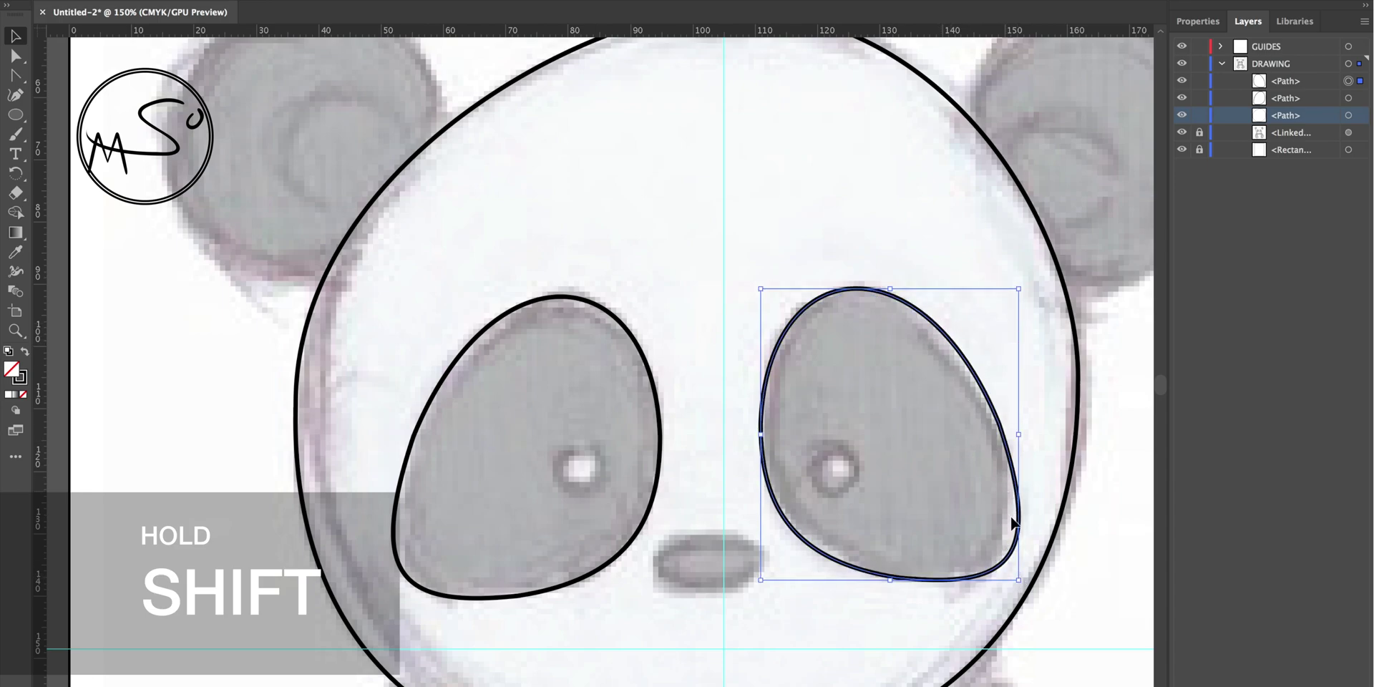
pyautogui.moveTo(1021, 578); pyautogui.dragTo(1012, 569)
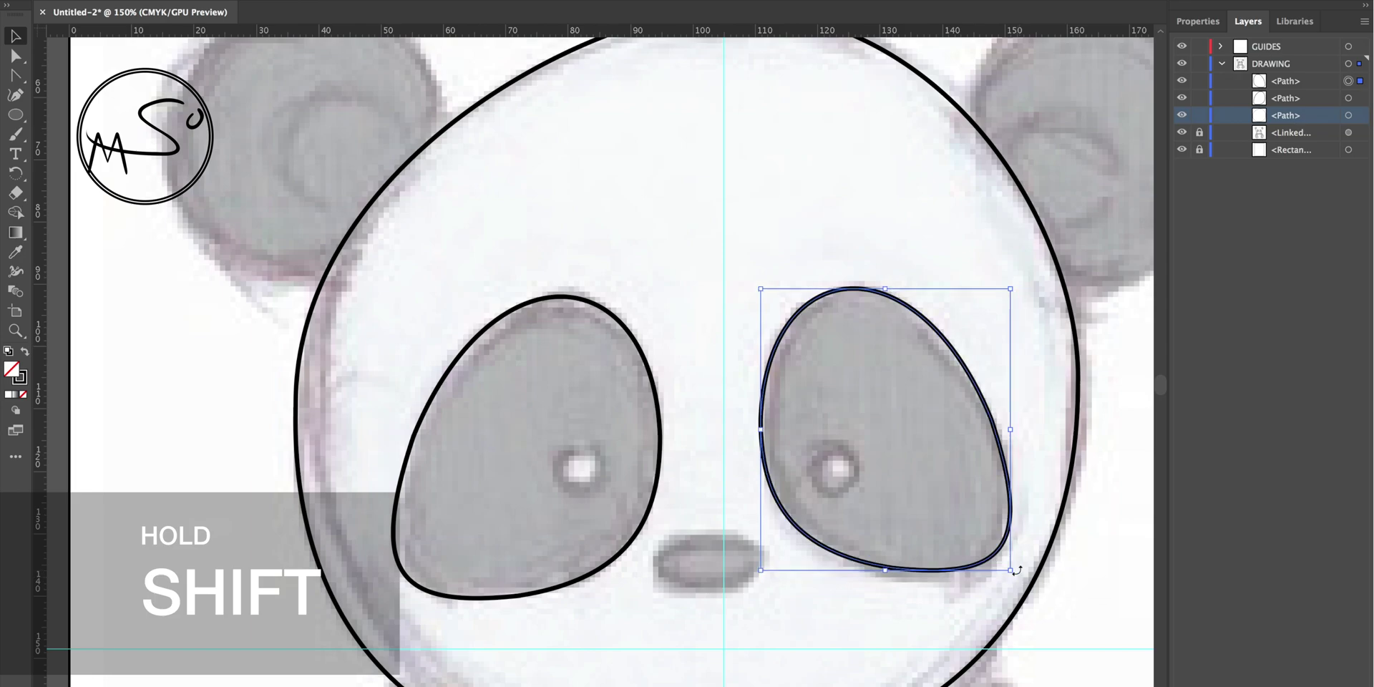
pyautogui.click(1037, 505)
pyautogui.scroll(-3, 765, 458)
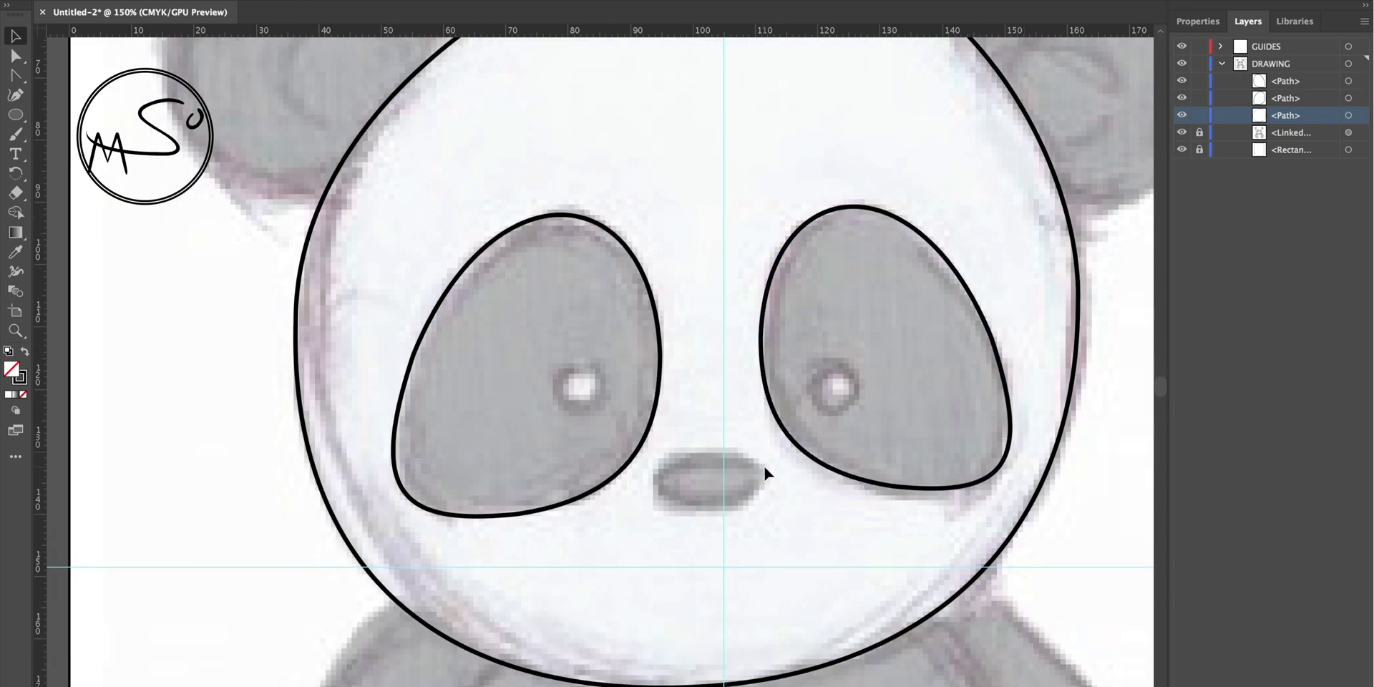
# - Draw a vertical Pen path about 10 mm long through the middle of the sketched nose, from its upper to its lower edge
pyautogui.press('p')
pyautogui.press('super+equal')
pyautogui.press('super+equal')
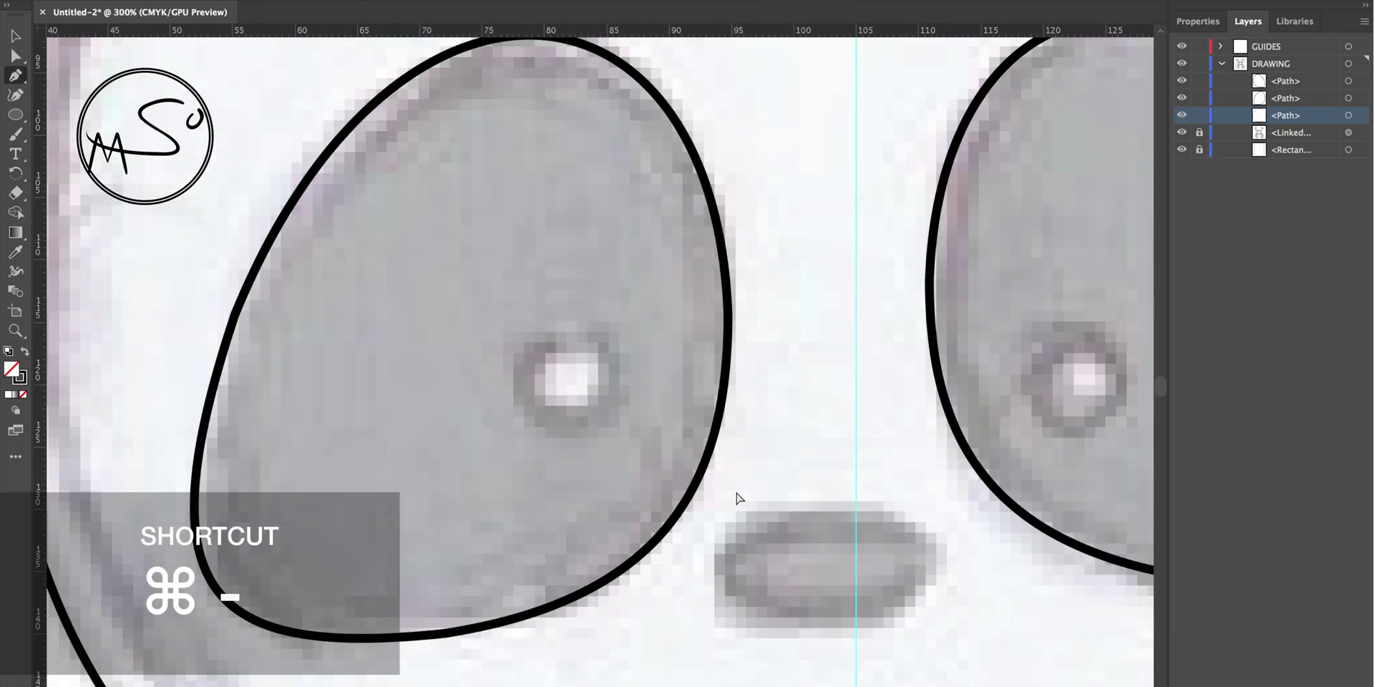
pyautogui.press('space')
pyautogui.moveTo(736, 492); pyautogui.dragTo(623, 347)
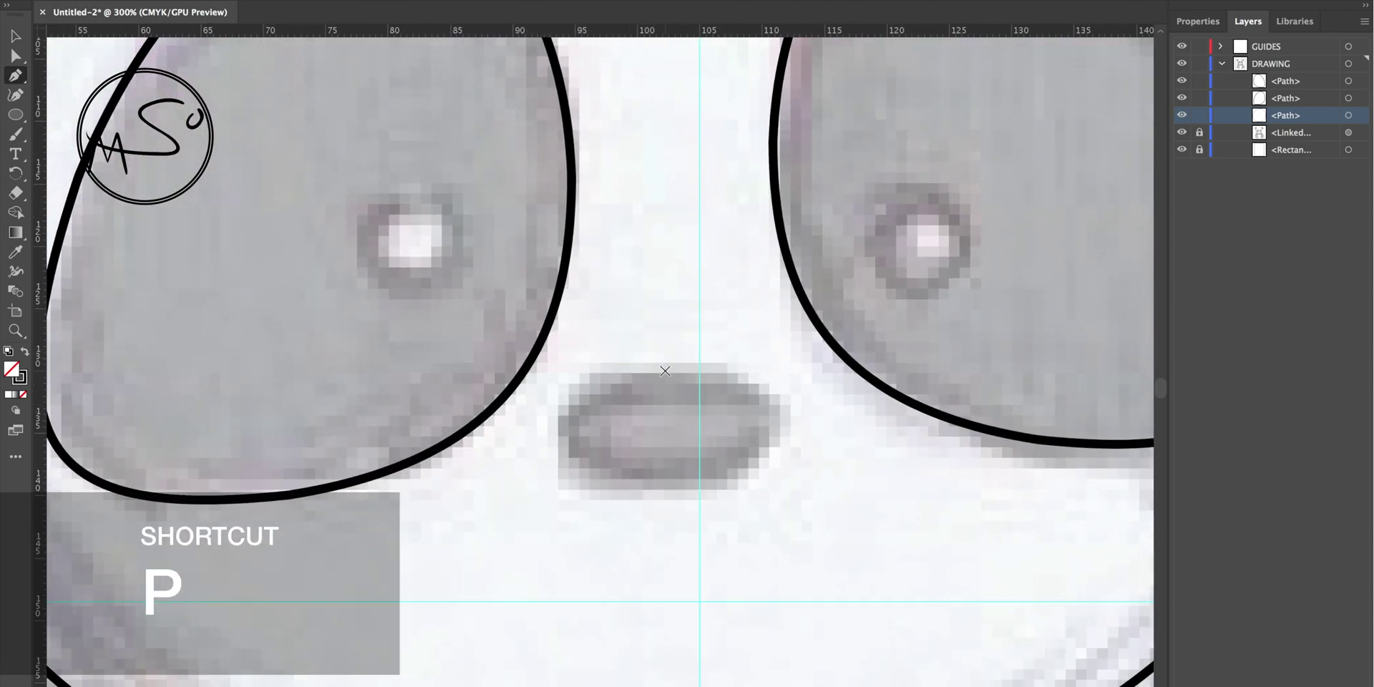
pyautogui.click(664, 368)
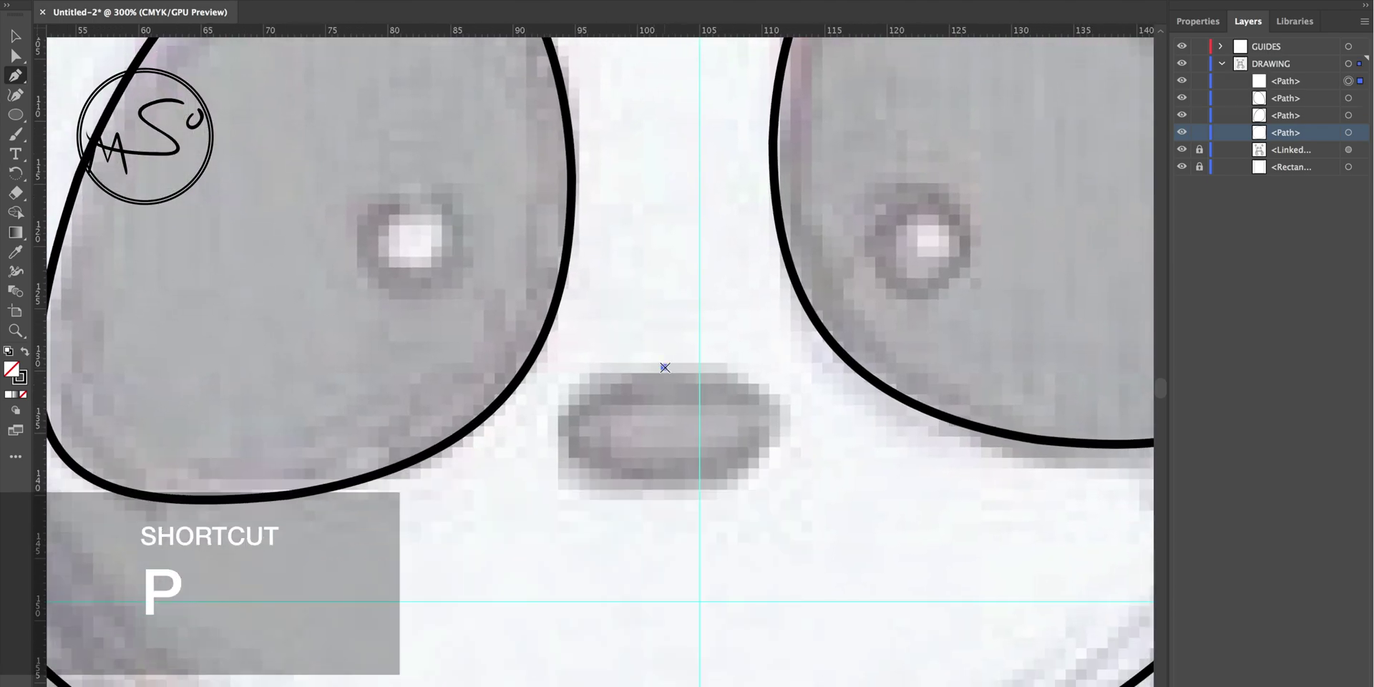
pyautogui.click(666, 493)
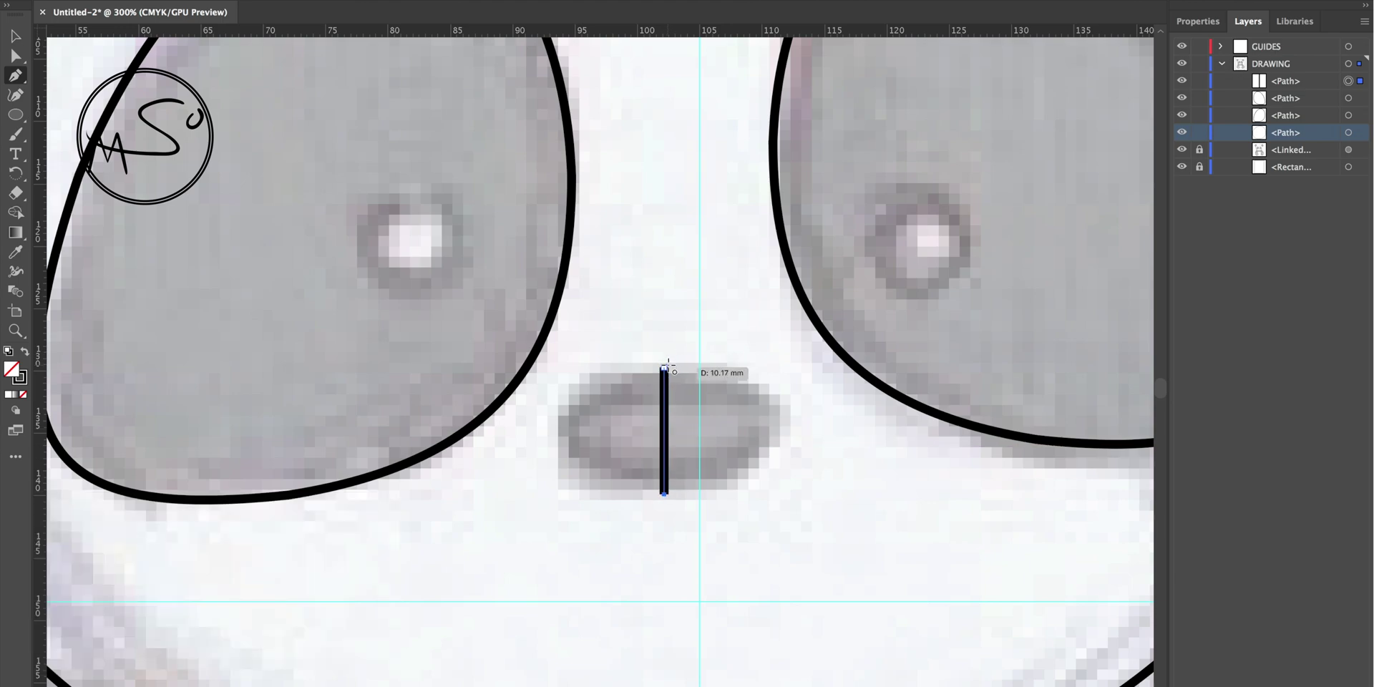
# - Bend the vertical nose path outward on both sides, level its handles into an oval matching the sketched nose, and deselect it
pyautogui.hotkey('shift', 'c')
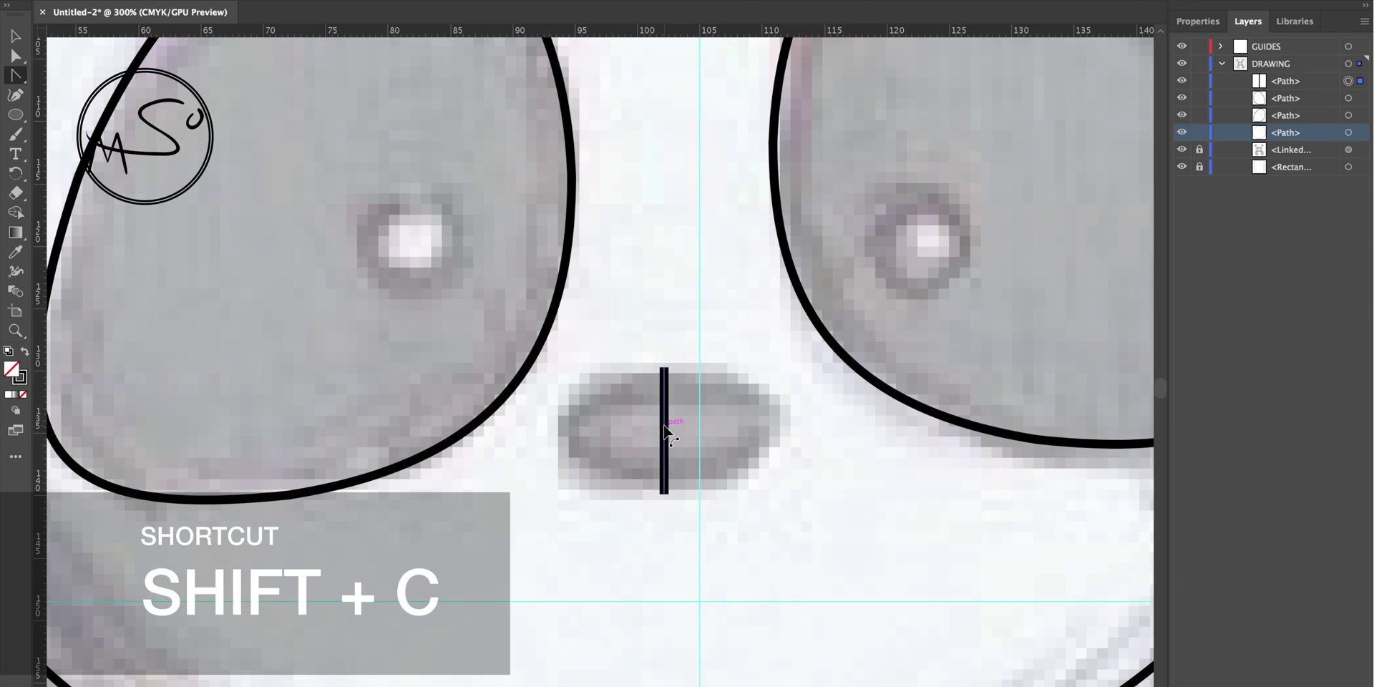
pyautogui.moveTo(709, 415); pyautogui.dragTo(784, 419)
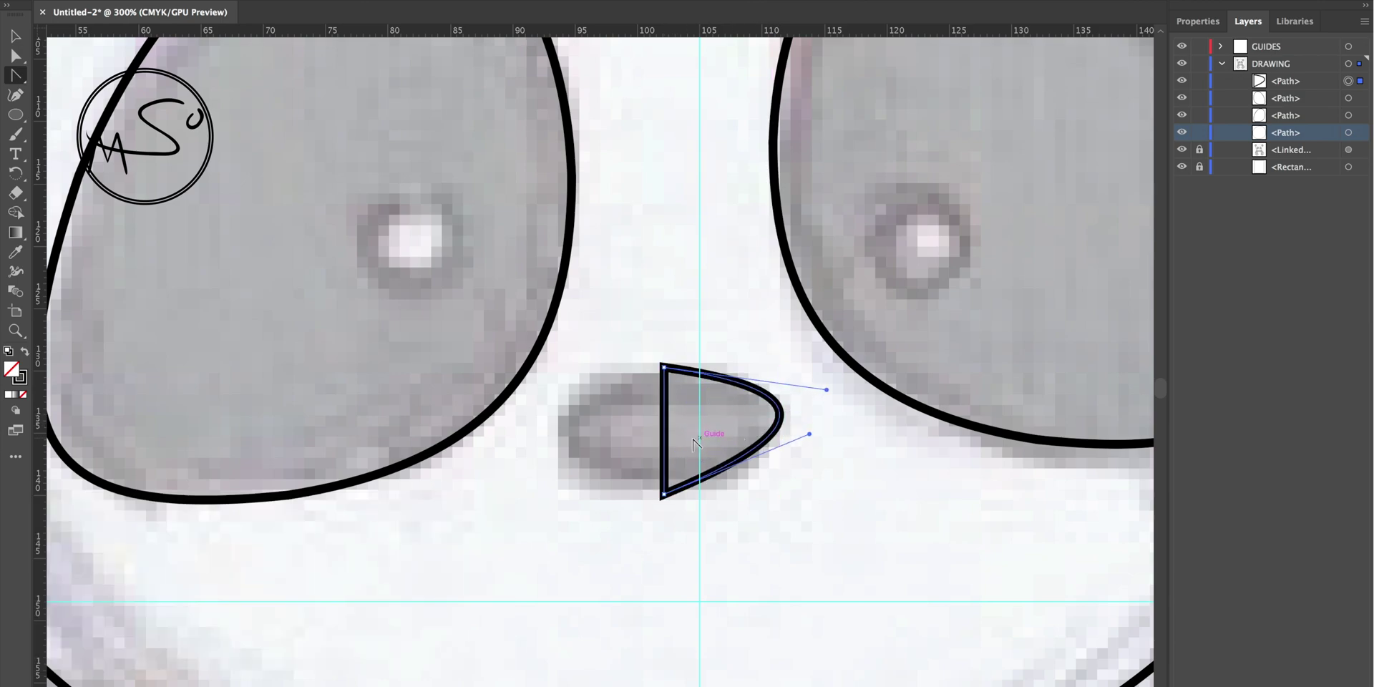
pyautogui.moveTo(665, 437); pyautogui.dragTo(525, 370)
pyautogui.moveTo(782, 405); pyautogui.dragTo(818, 362)
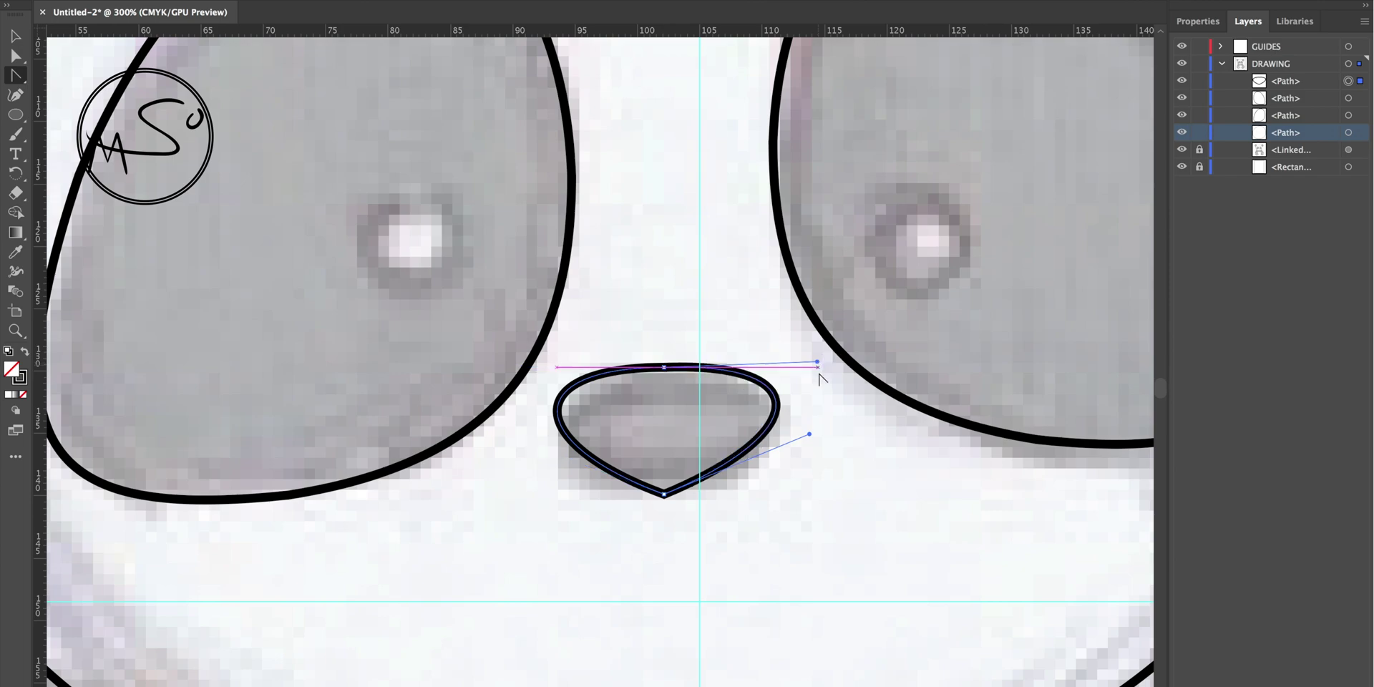
pyautogui.moveTo(809, 434); pyautogui.dragTo(820, 493)
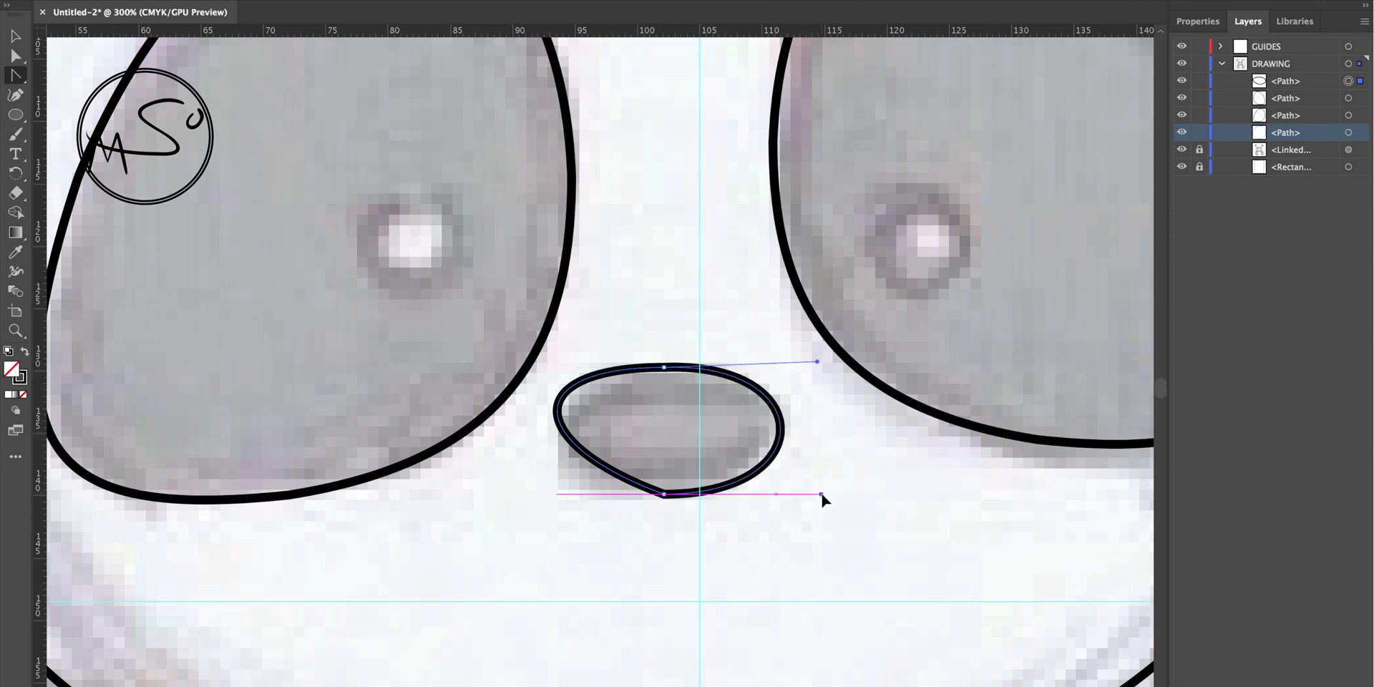
pyautogui.moveTo(574, 458); pyautogui.dragTo(520, 493)
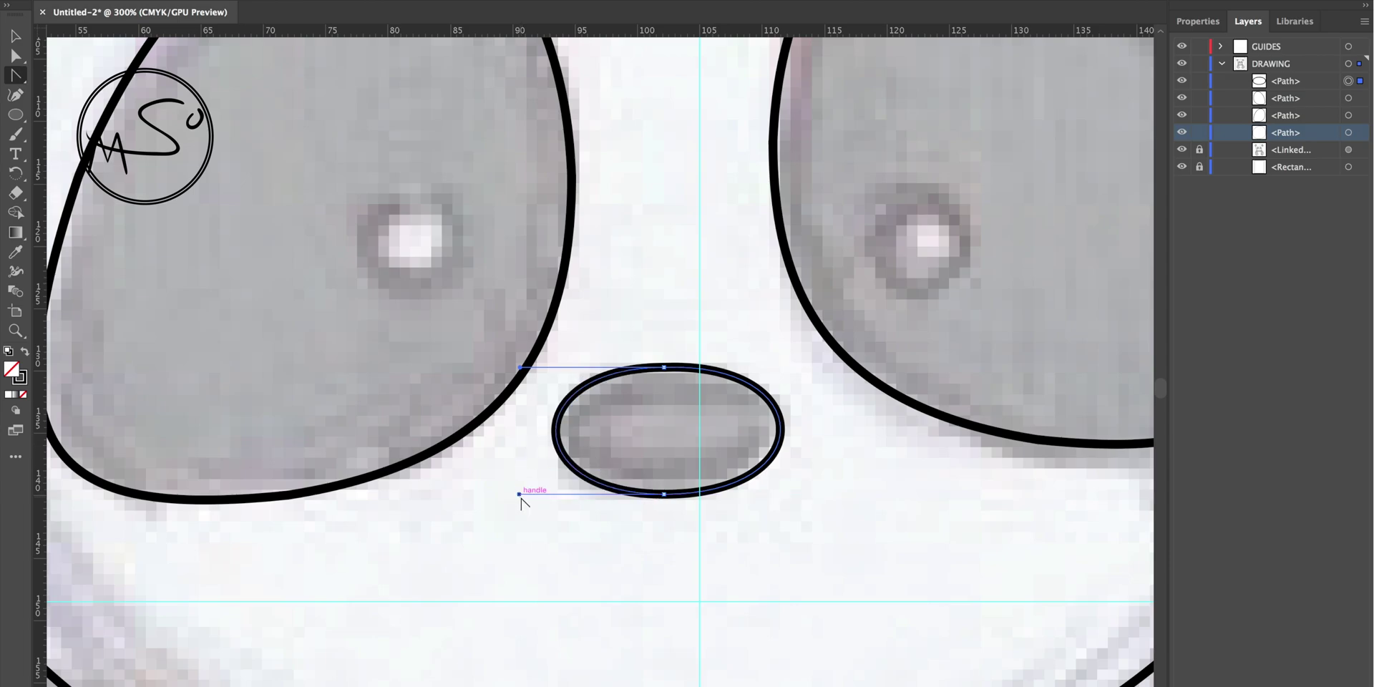
pyautogui.press('v')
pyautogui.click(653, 575)
pyautogui.hotkey('ctrl', '-')
pyautogui.hotkey('ctrl', '-')
pyautogui.hotkey('ctrl', '-')
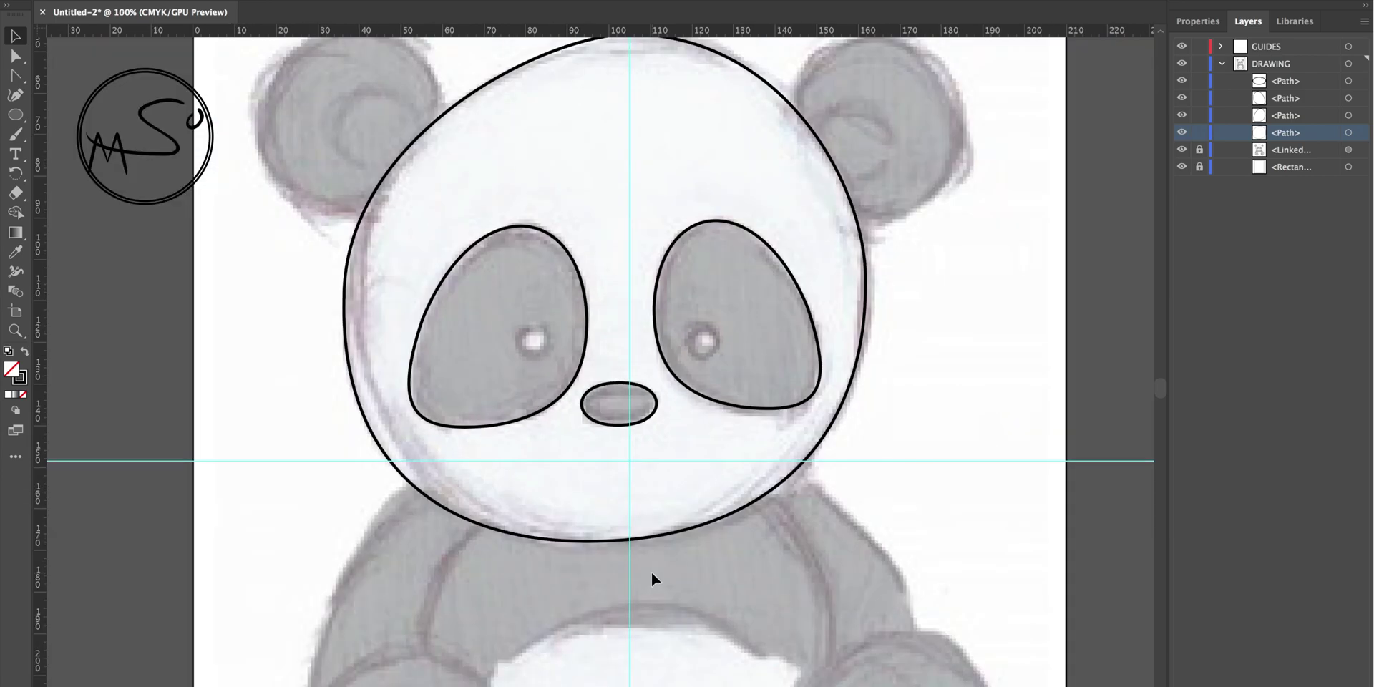
# - Draw a circle with the Ellipse tool over the sketched pupil inside the right eye patch
pyautogui.hotkey('ctrl', '+')
pyautogui.hotkey('ctrl', '+')
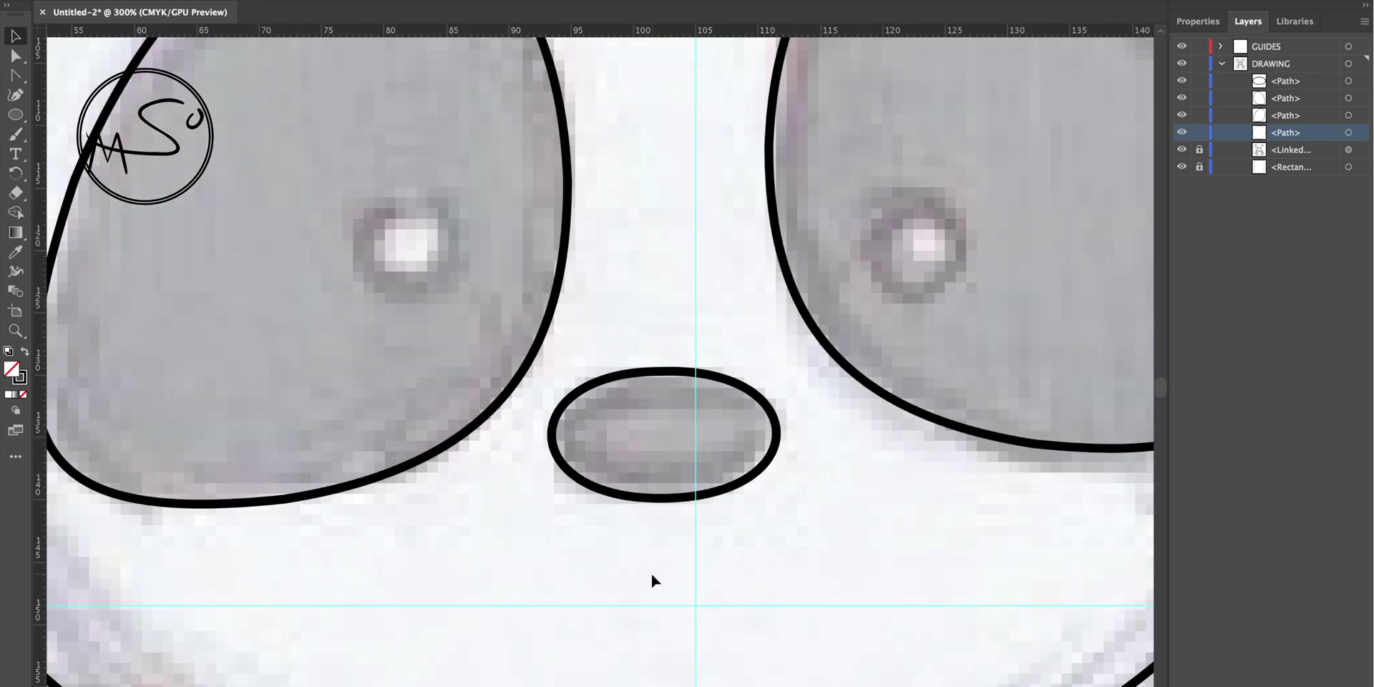
pyautogui.hscroll(5, 874, 363)
pyautogui.scroll(3, 874, 362)
pyautogui.press('l')
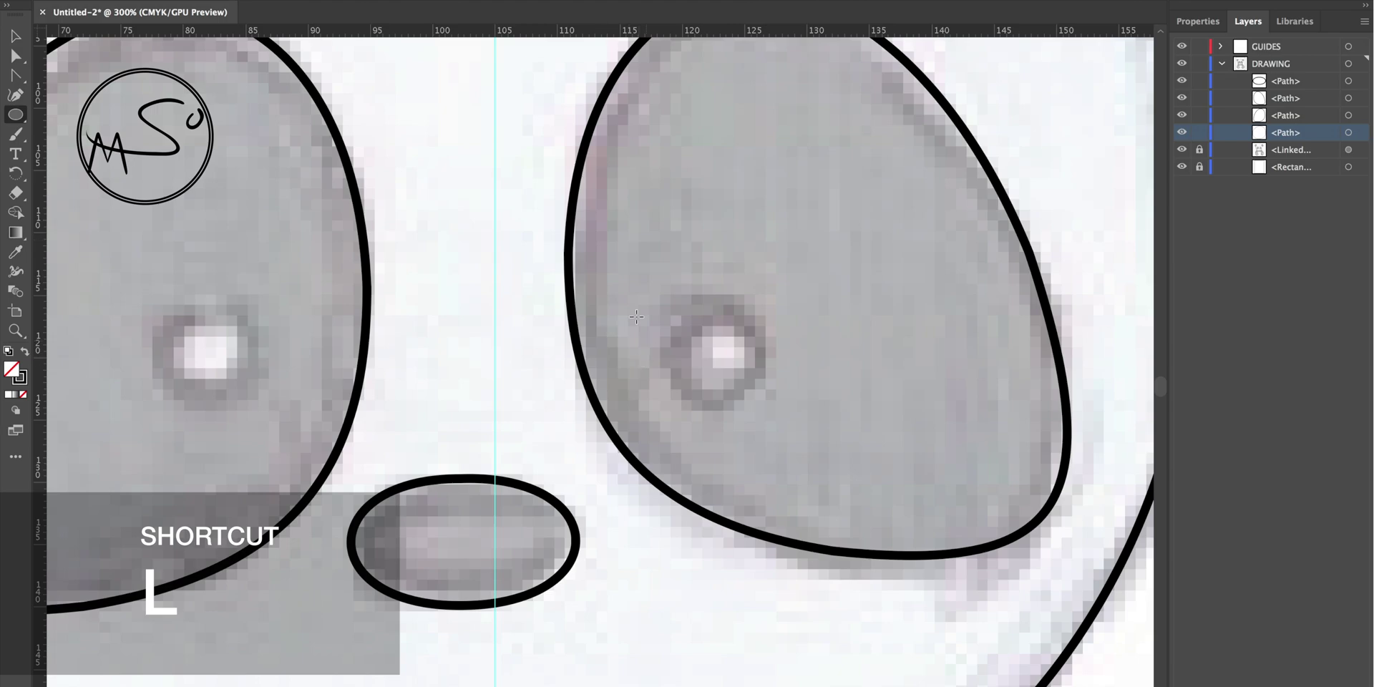
pyautogui.moveTo(661, 306); pyautogui.dragTo(766, 410)
# - Duplicate the right pupil circle in a straight horizontal line onto the sketched left pupil, and deselect it
pyautogui.press('v')
pyautogui.moveTo(765, 346); pyautogui.dragTo(258, 328)
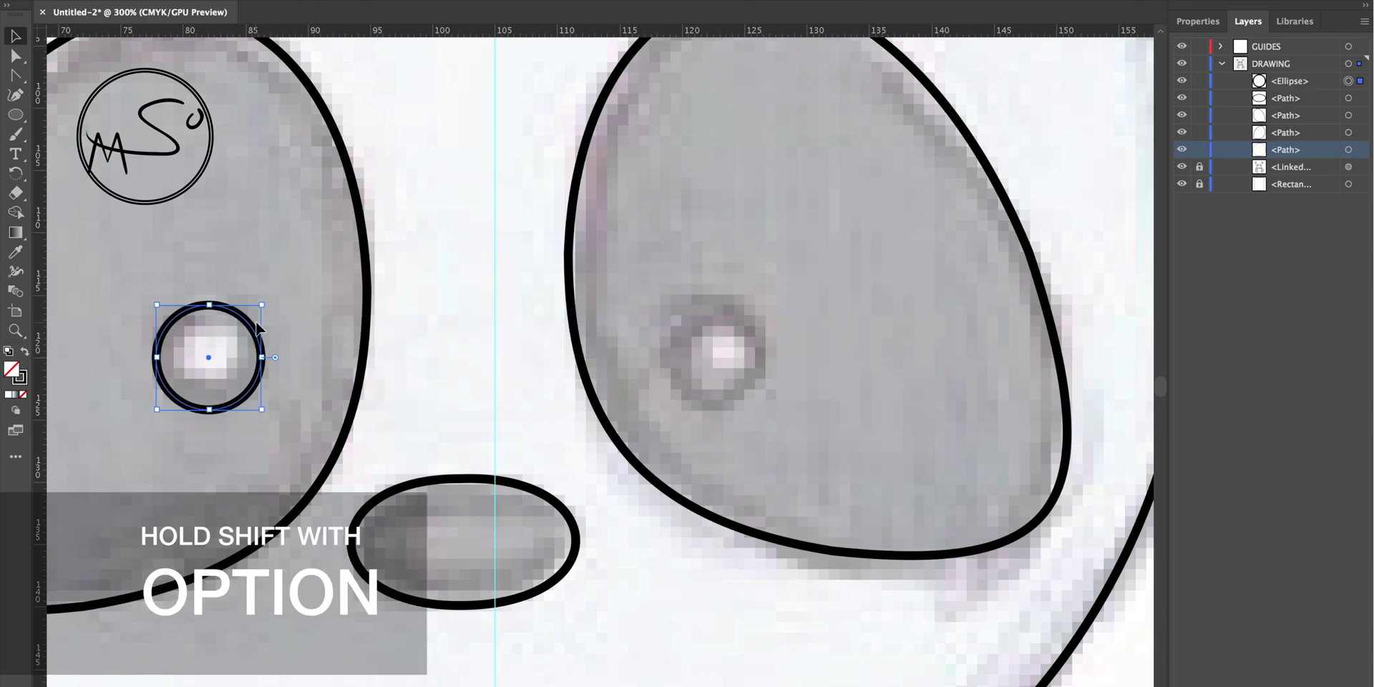
pyautogui.press('super+z')
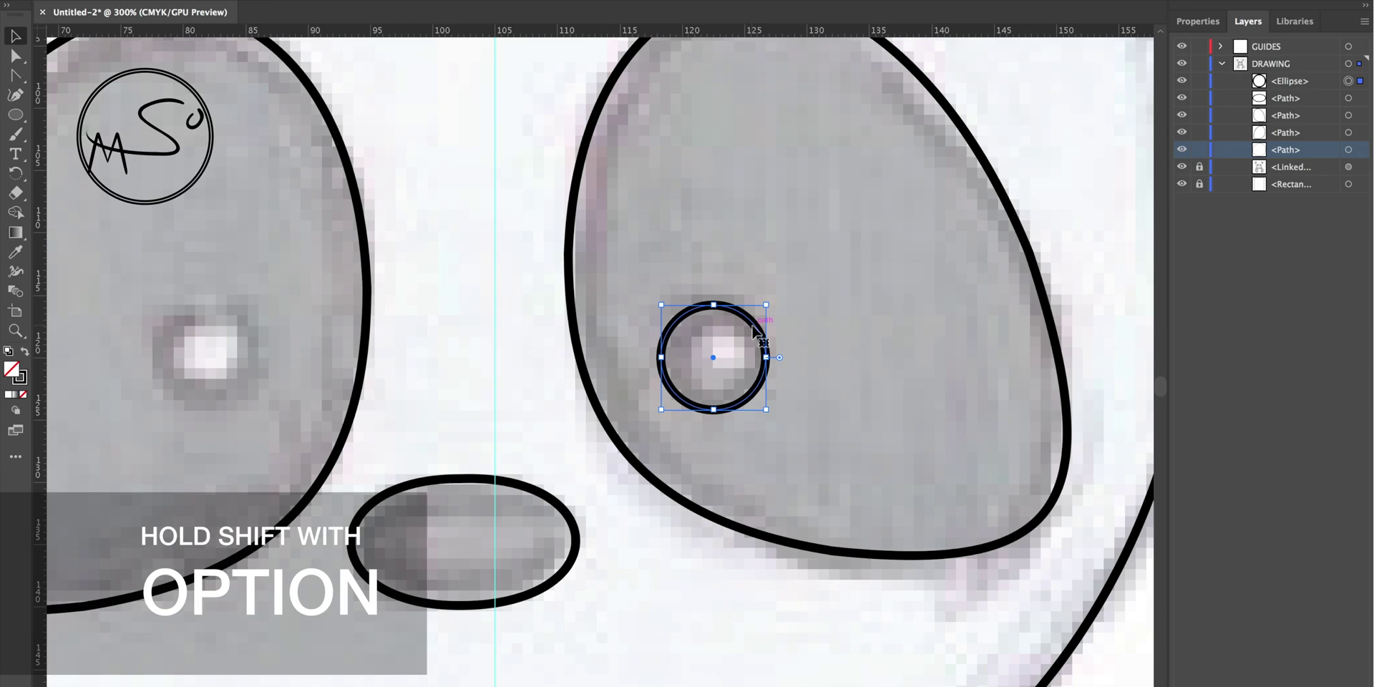
pyautogui.moveTo(753, 324); pyautogui.dragTo(247, 314)
pyautogui.click(338, 292)
pyautogui.press('super+minus')
pyautogui.press('super+minus')
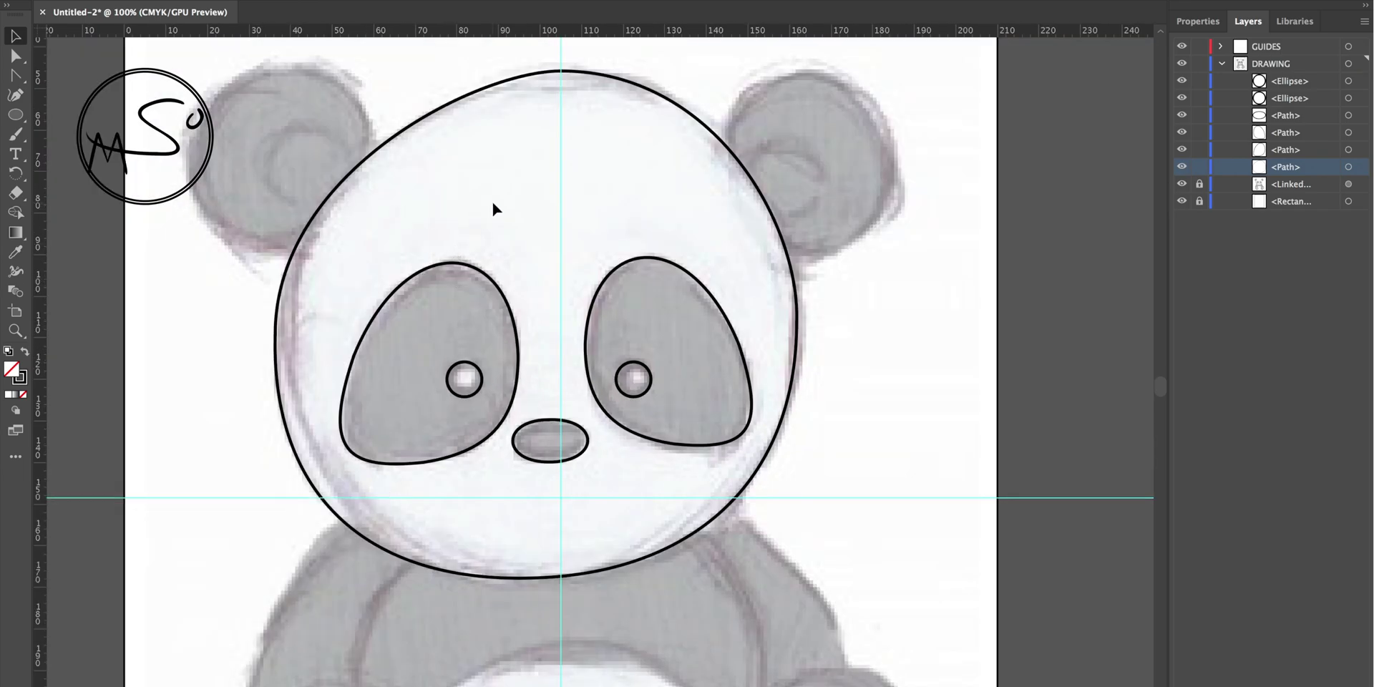
# - Draw a three-point Pen path across the sketched left ear, starting and ending on the head outline, with its upper segment curved along the ear
pyautogui.moveTo(323, 176); pyautogui.dragTo(576, 365)
pyautogui.press('super+plus')
pyautogui.press('super+plus')
pyautogui.press('p')
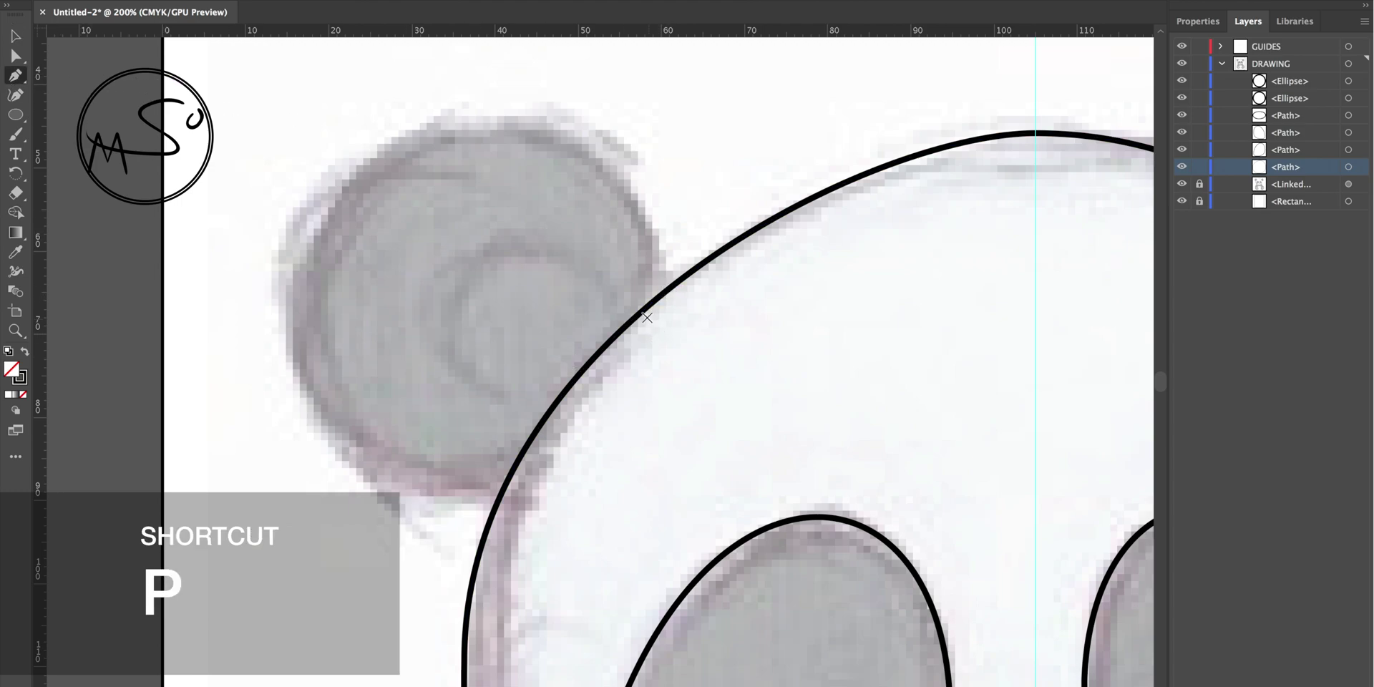
pyautogui.click(644, 309)
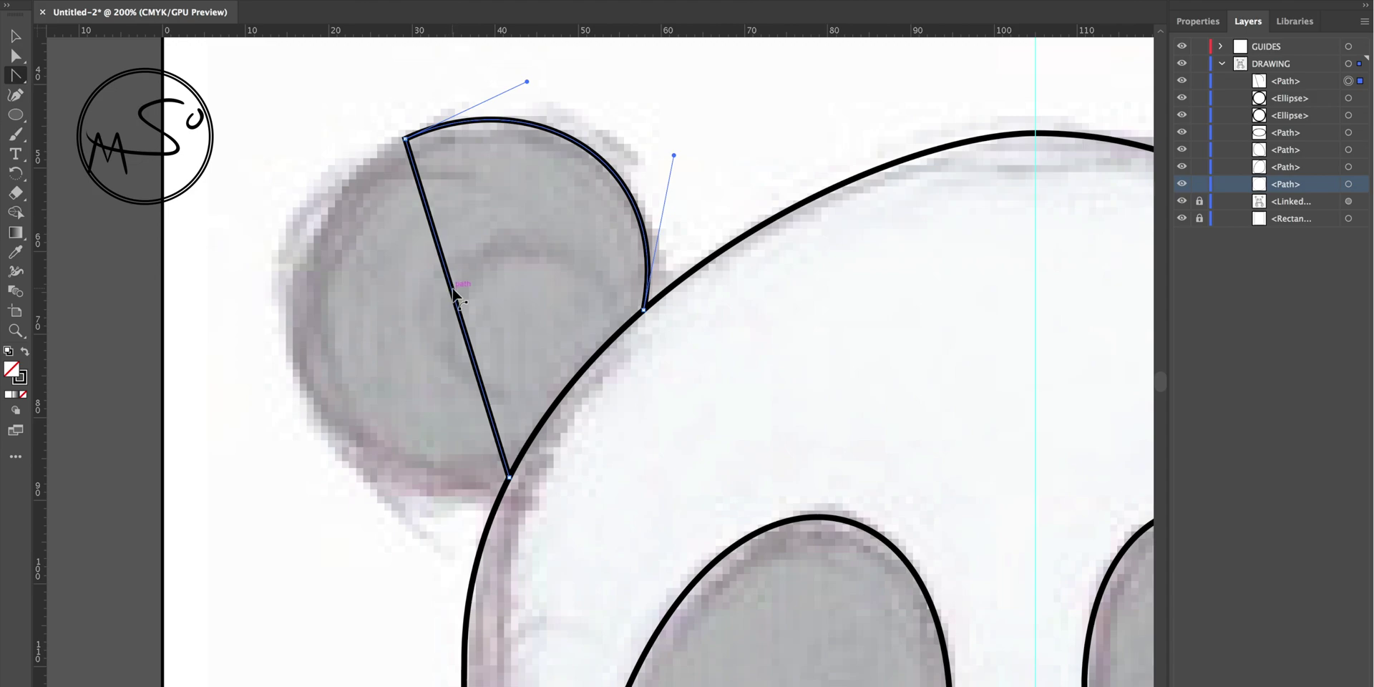
# - Bow the straight segment of the left-ear path outward, adjust its handles to follow the sketched ear, and deselect it
pyautogui.moveTo(455, 294); pyautogui.dragTo(295, 338)
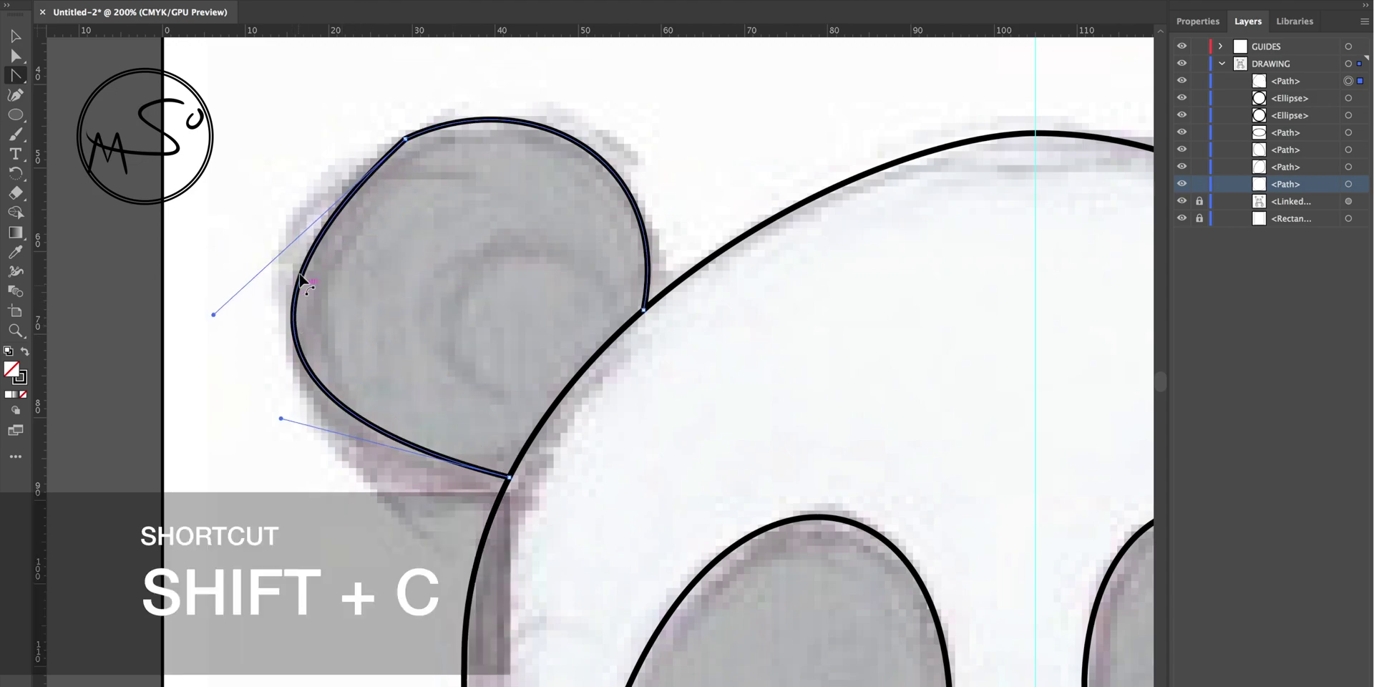
pyautogui.moveTo(214, 313); pyautogui.dragTo(221, 242)
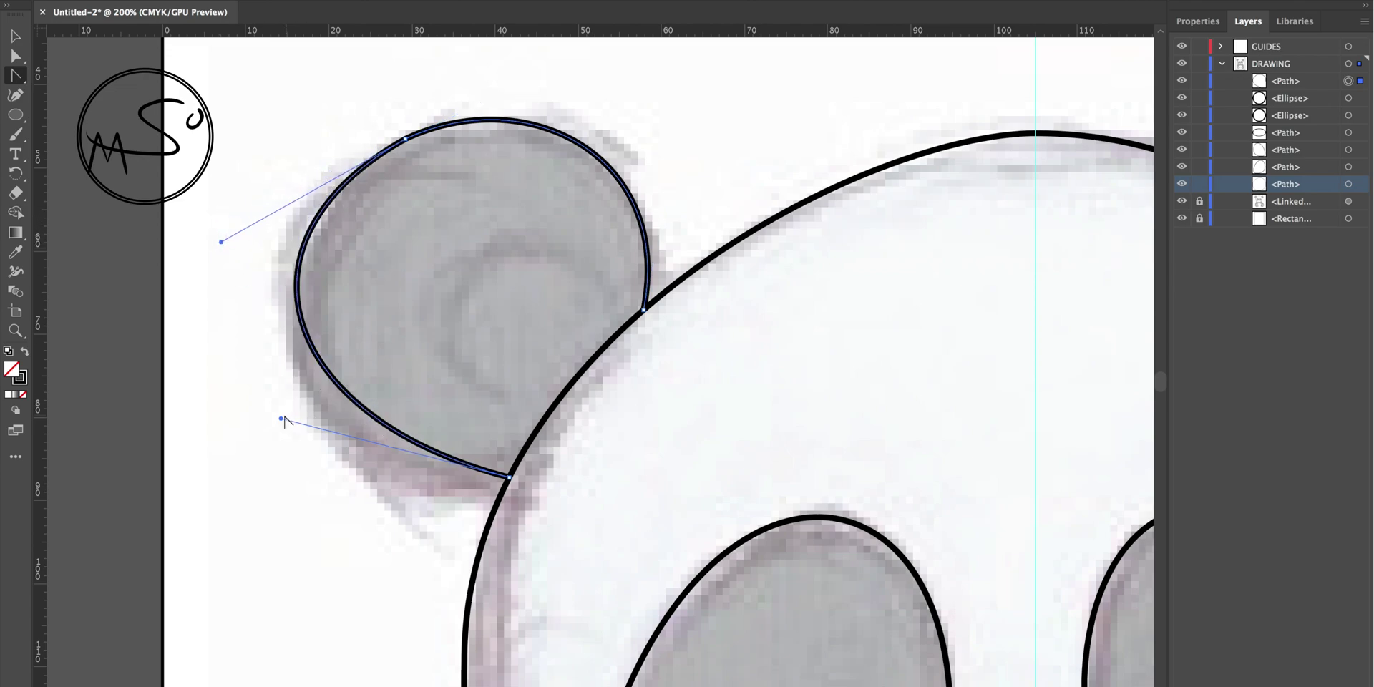
pyautogui.moveTo(281, 418); pyautogui.dragTo(275, 551)
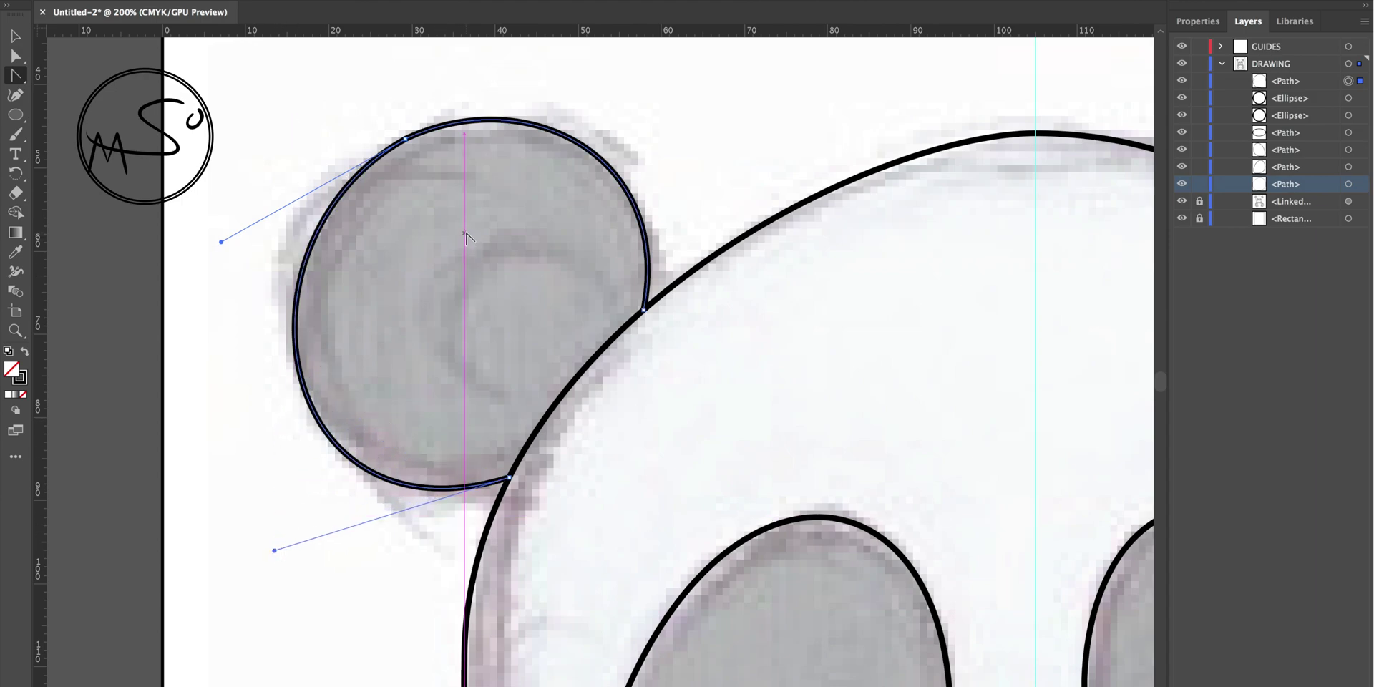
pyautogui.press('v')
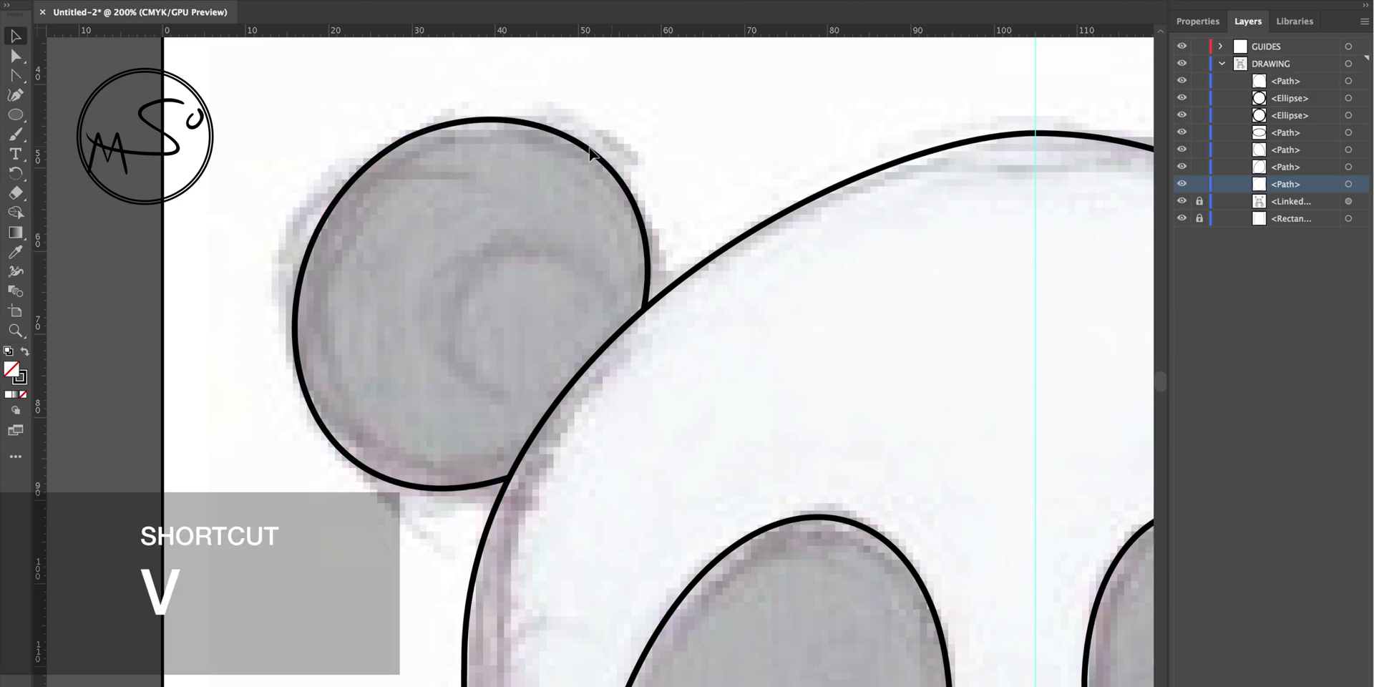
# - Paste a copy of the left-ear outline in place, scale it proportionally, and fit it over the sketched inner ear against the head outline
pyautogui.press('super')
pyautogui.press('v')
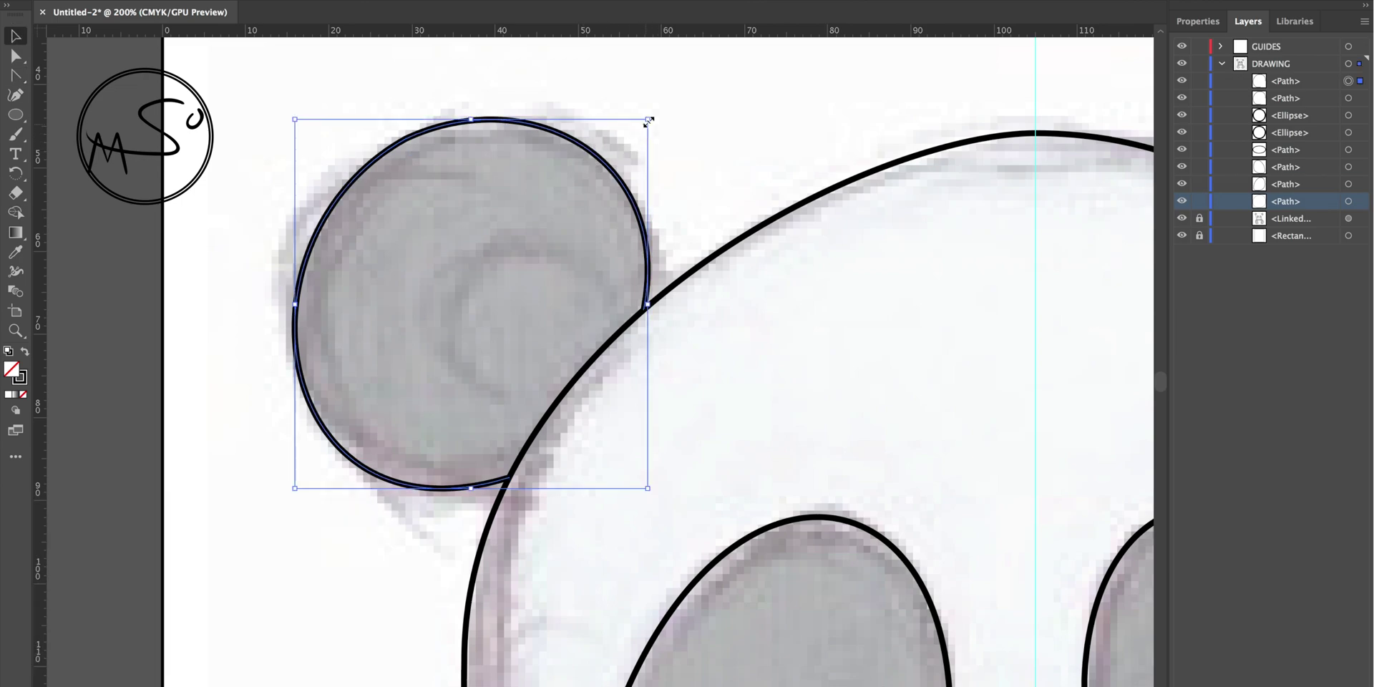
pyautogui.moveTo(649, 116); pyautogui.dragTo(551, 234)
pyautogui.moveTo(436, 247); pyautogui.dragTo(491, 272)
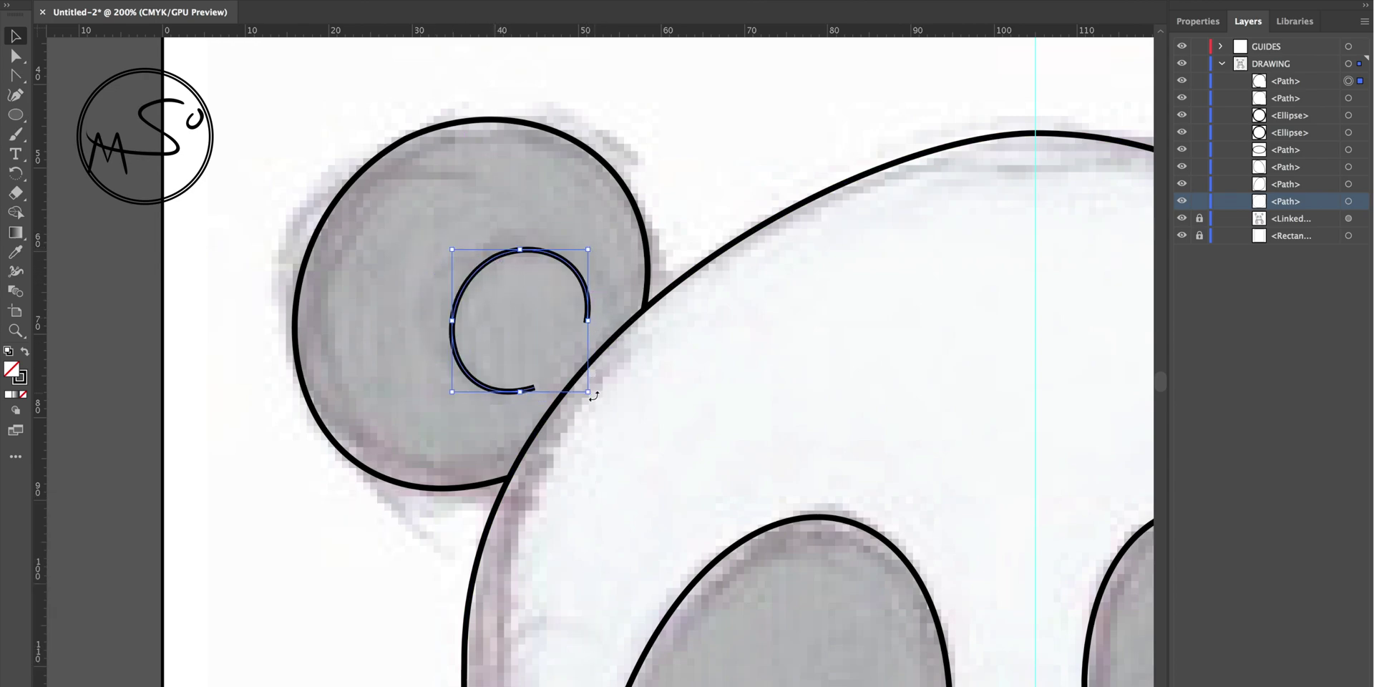
pyautogui.moveTo(590, 391); pyautogui.dragTo(624, 424)
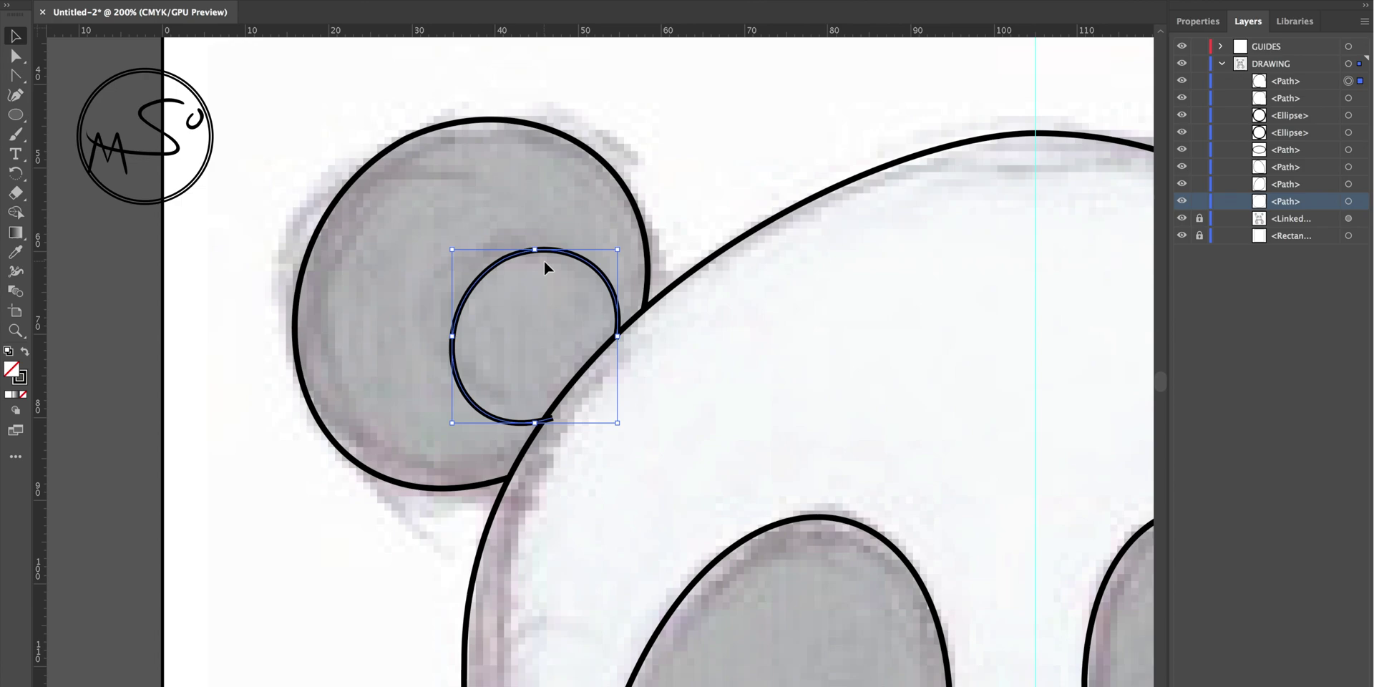
pyautogui.moveTo(480, 269); pyautogui.dragTo(478, 274)
pyautogui.click(714, 136)
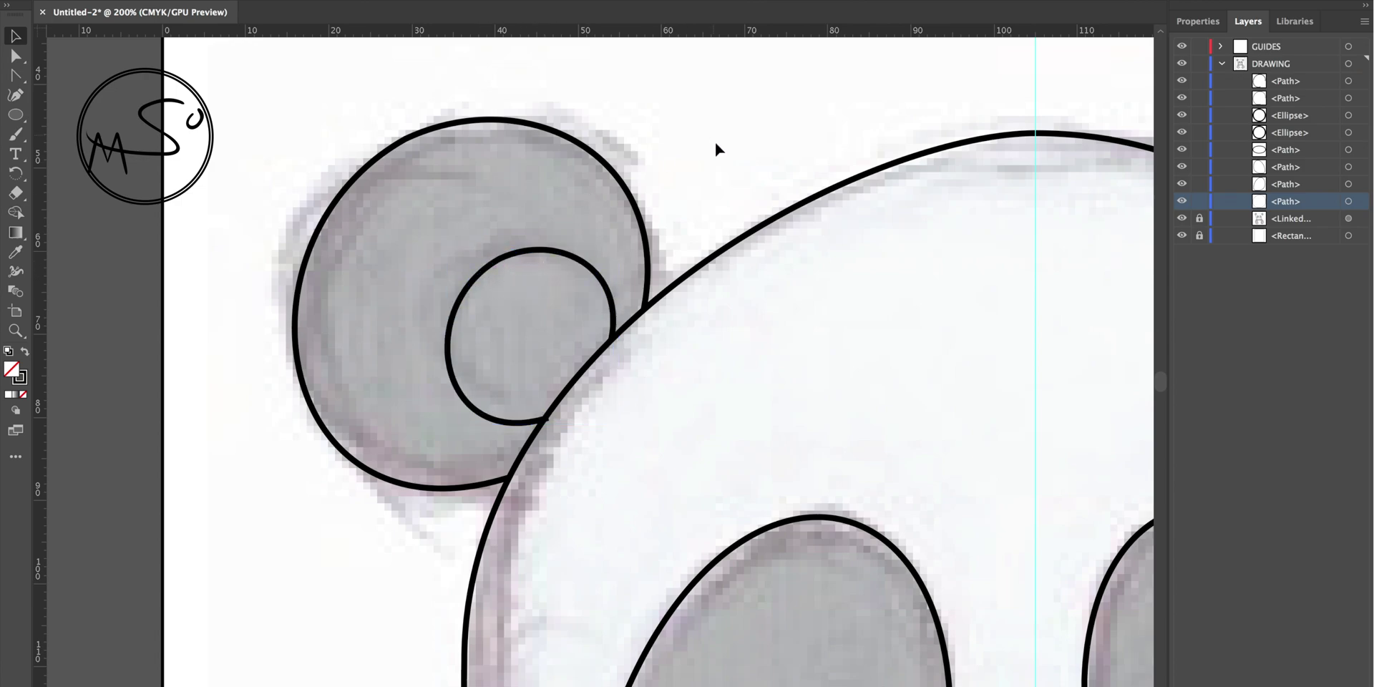
# - Select the outer and inner outlines of the left ear and group them
pyautogui.scroll(-3, 723, 206)
pyautogui.hotkey('ctrl', '-')
pyautogui.hotkey('ctrl', '-')
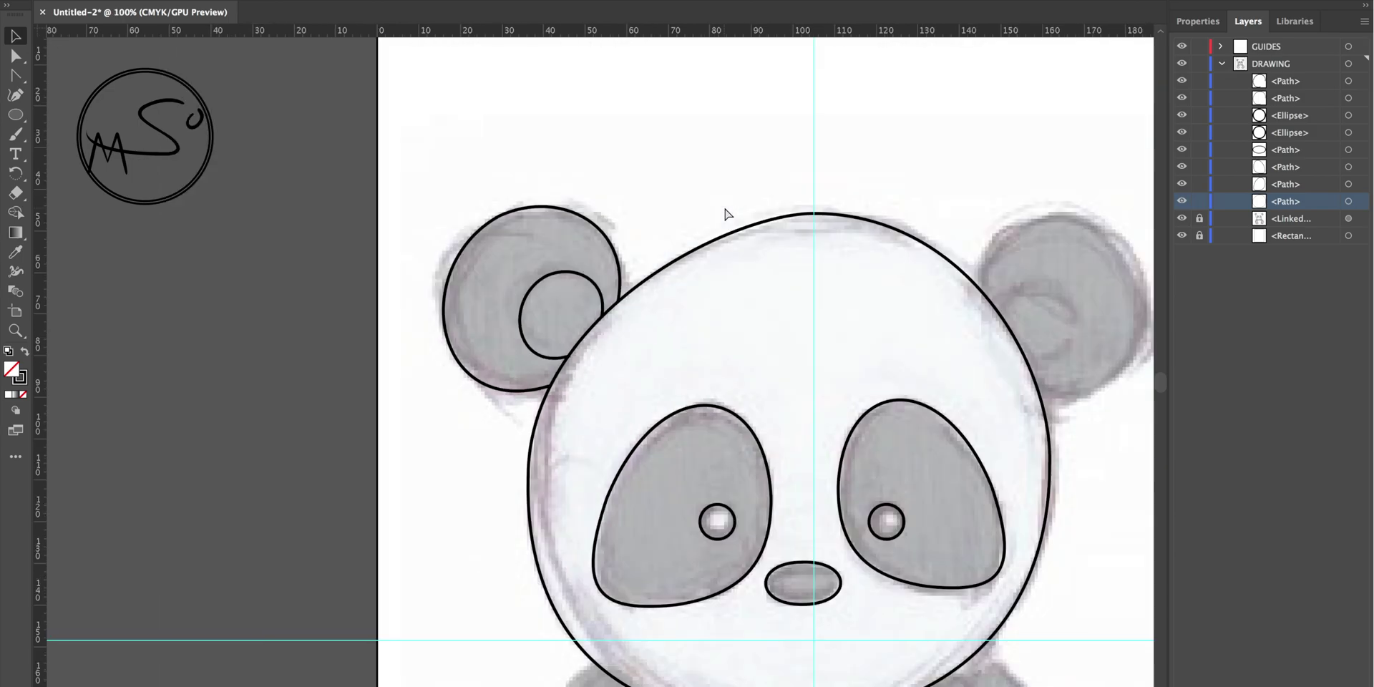
pyautogui.moveTo(541, 190); pyautogui.dragTo(567, 307)
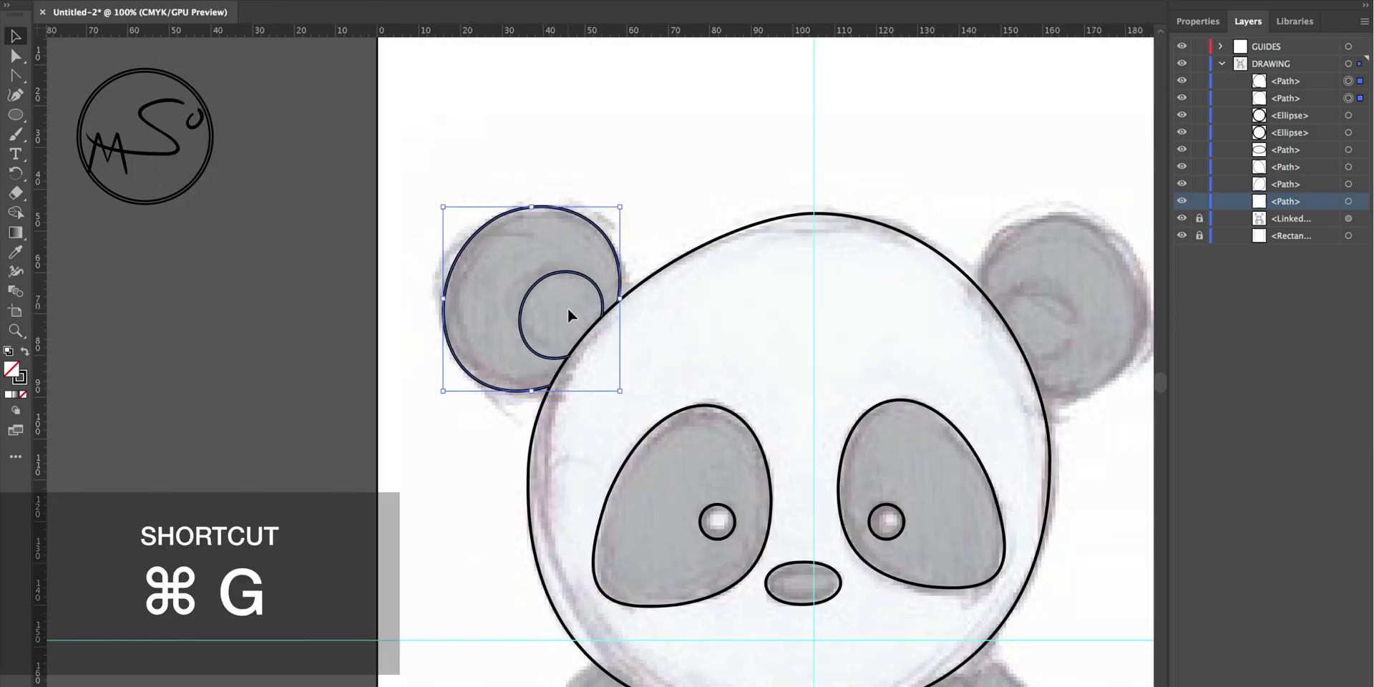
pyautogui.rightClick(572, 213)
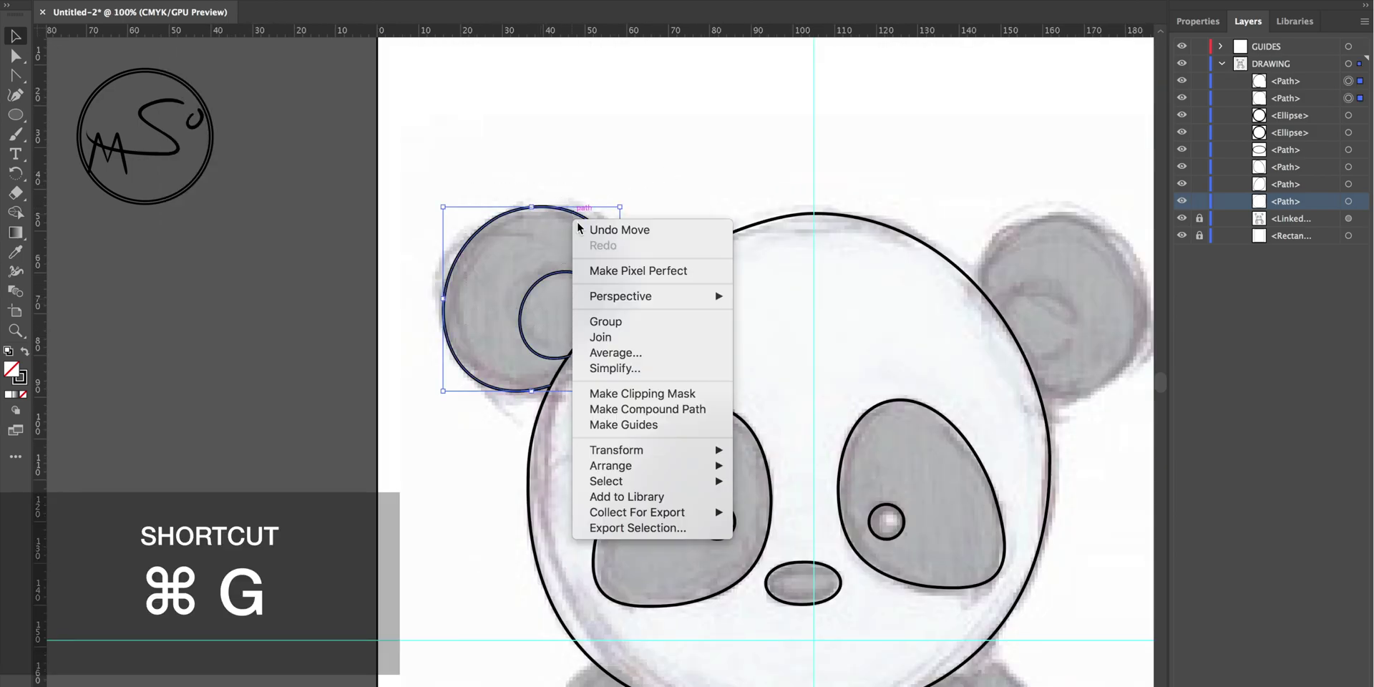
pyautogui.click(647, 319)
# - Reflect a copy of the left-ear group about the vertical axis and place it over the sketched right ear
pyautogui.rightClick(546, 290)
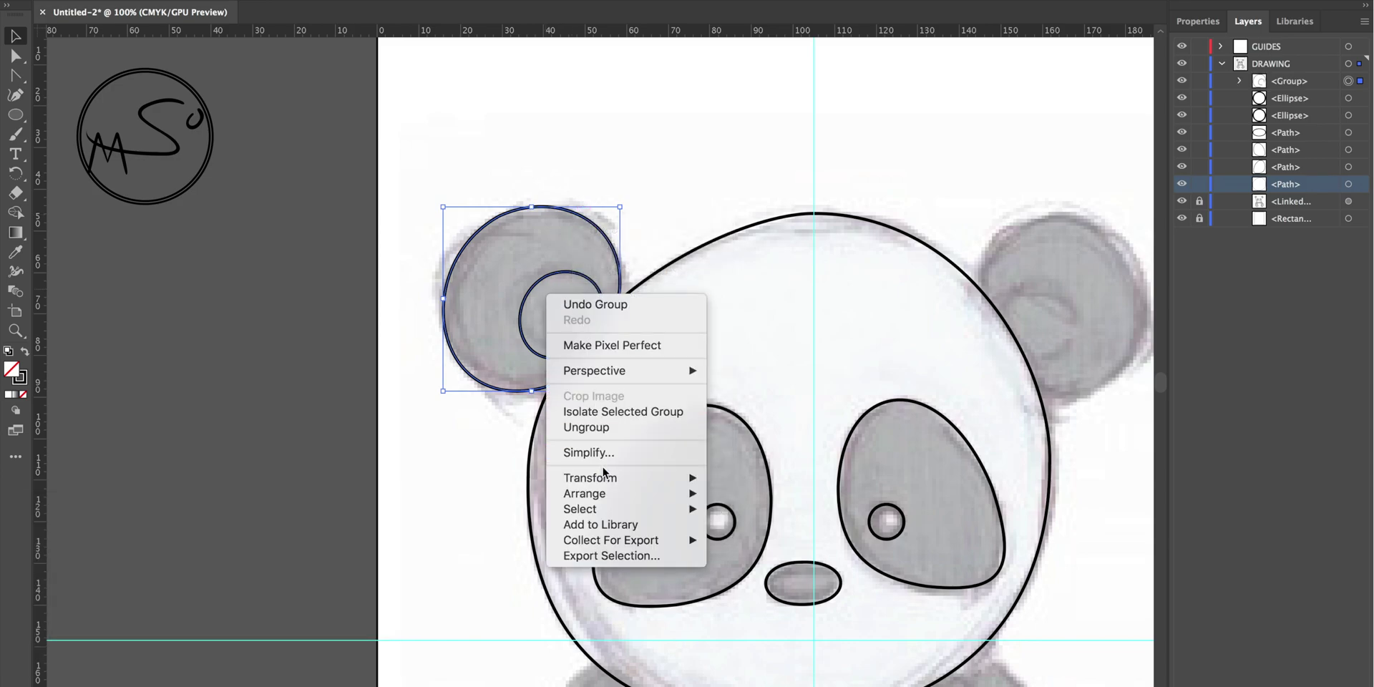
pyautogui.moveTo(603, 479)
pyautogui.click(742, 535)
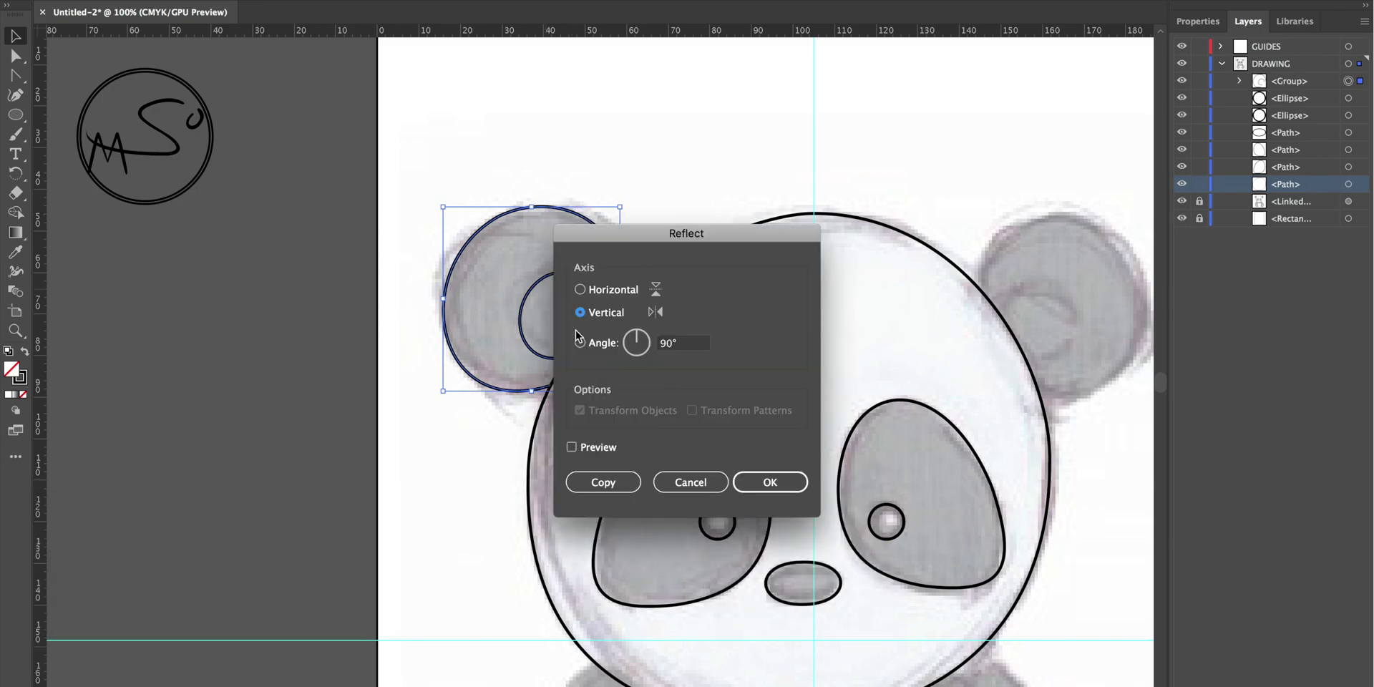
pyautogui.click(604, 482)
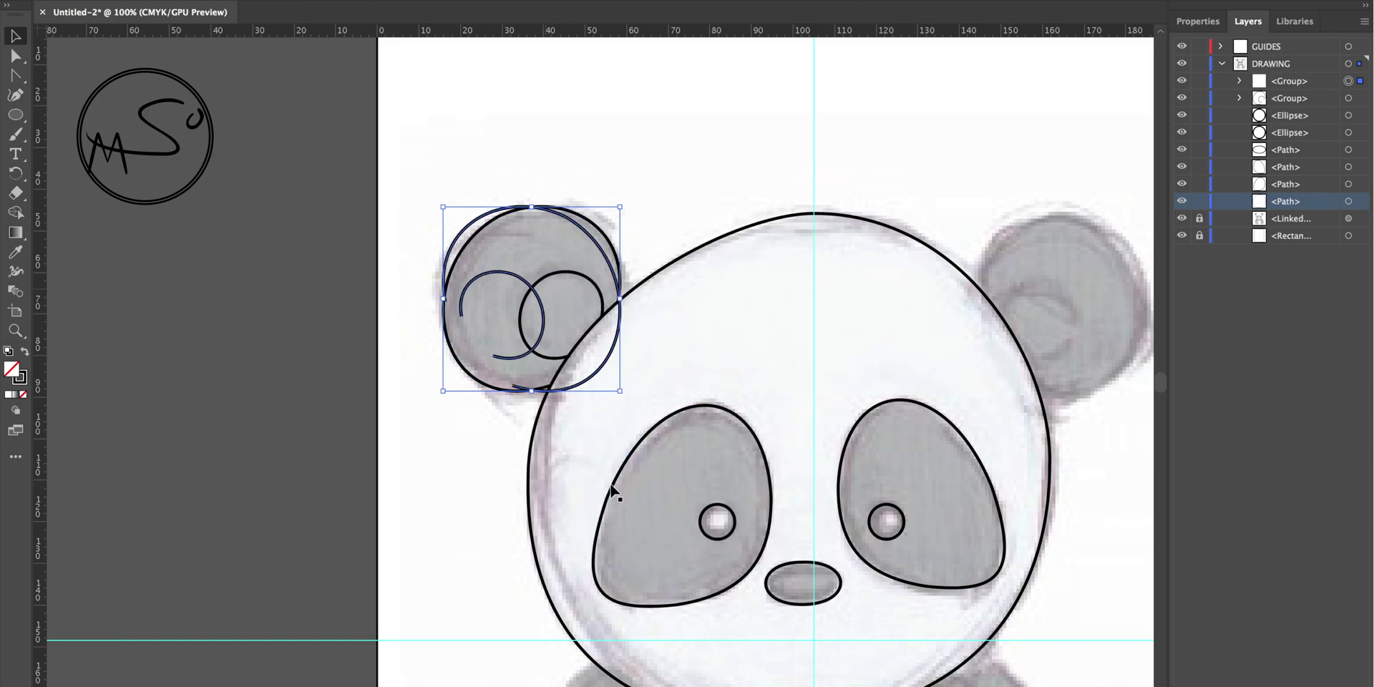
pyautogui.moveTo(503, 275); pyautogui.dragTo(870, 295)
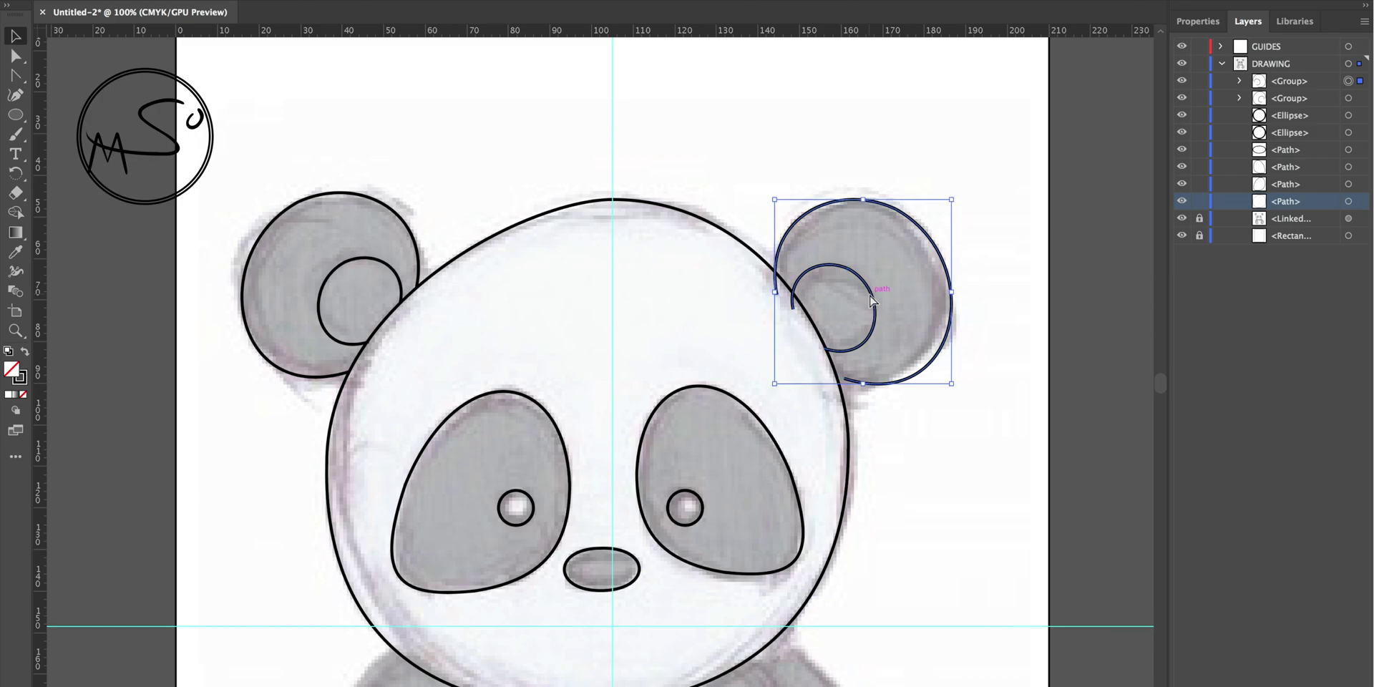
# - Rotate the mirrored ear slightly clockwise, scale it down proportionally, nudge it up and right to meet the head outline, and deselect it
pyautogui.hotkey('ctrl', '=')
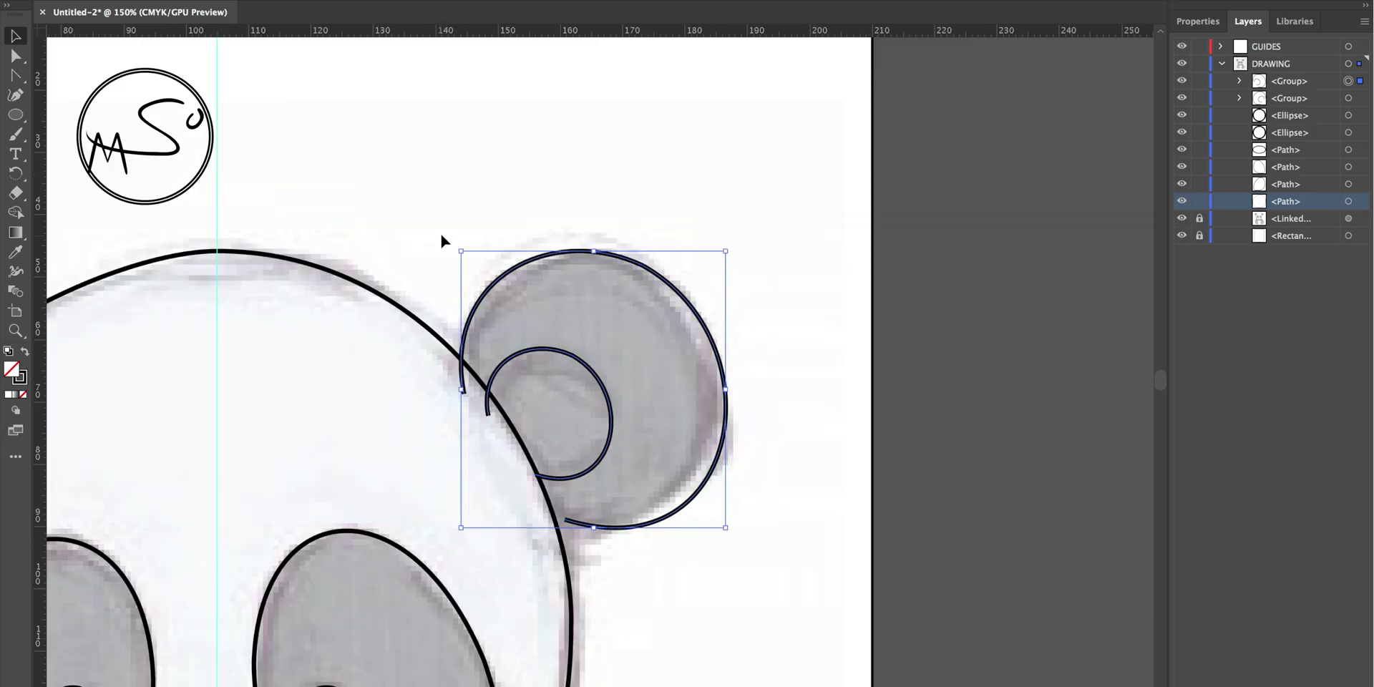
pyautogui.moveTo(455, 241); pyautogui.dragTo(483, 224)
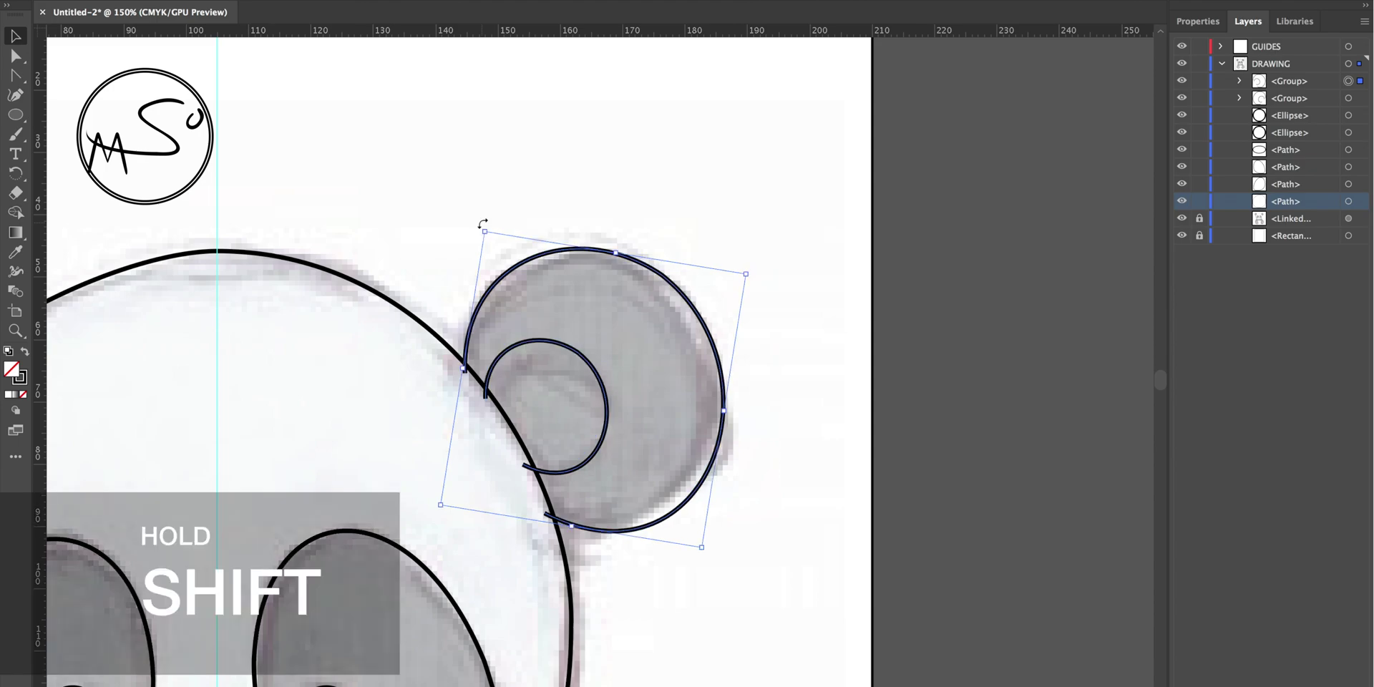
pyautogui.moveTo(750, 276); pyautogui.dragTo(740, 282)
pyautogui.press('Up')
pyautogui.press('Up')
pyautogui.press('Up')
pyautogui.press('Right')
pyautogui.press('Right')
pyautogui.press('Right')
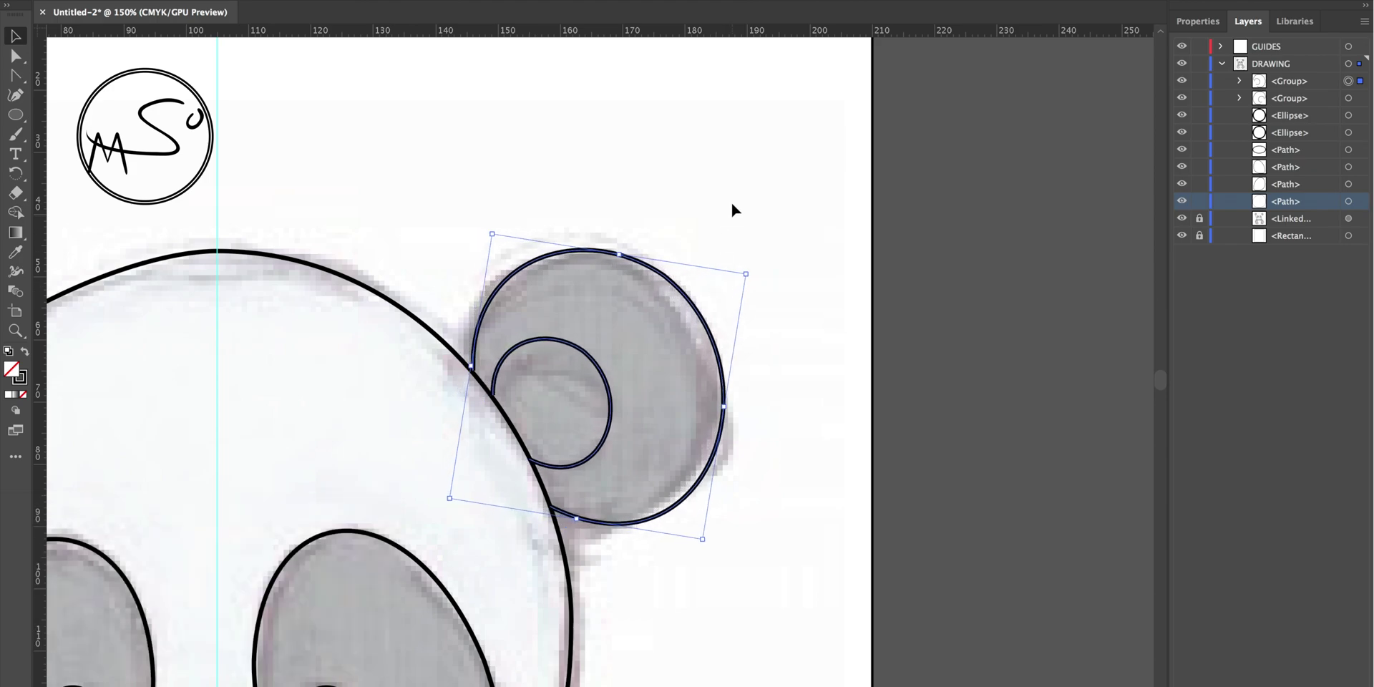
pyautogui.click(731, 250)
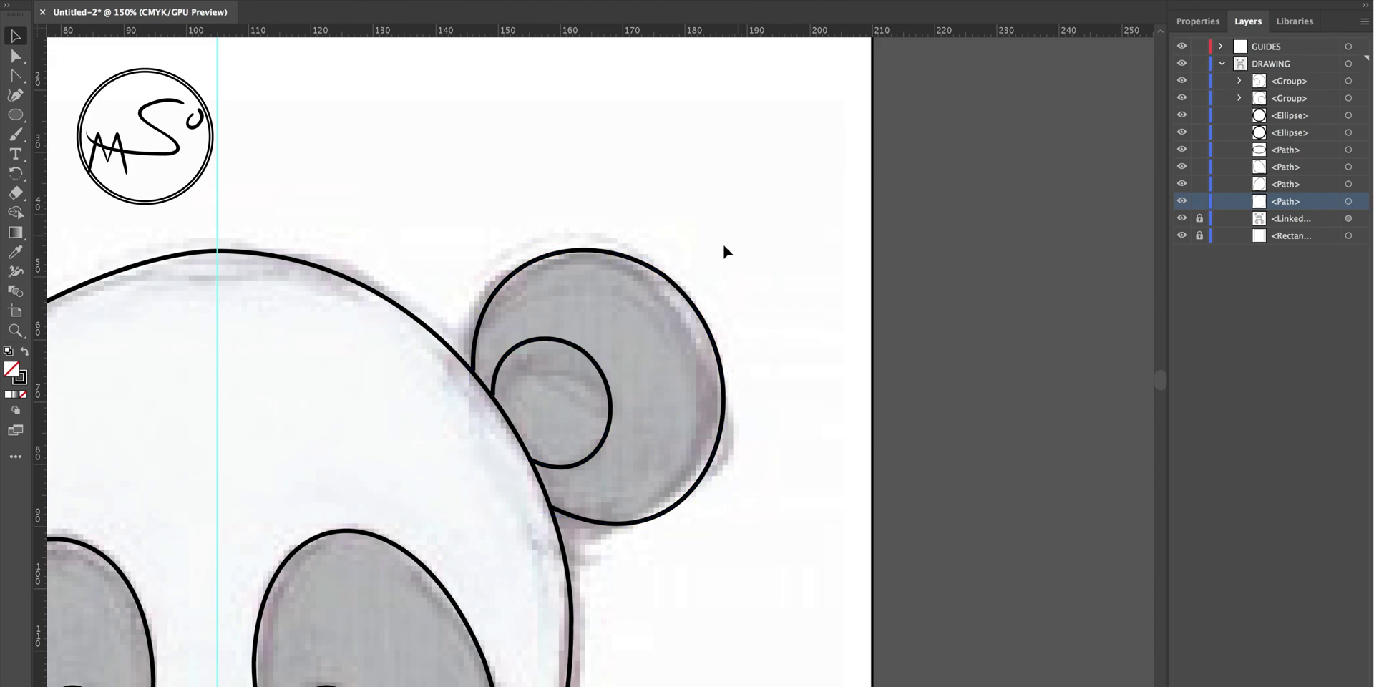
# - Ungroup the mirrored right ear and shift its inner-ear outline slightly down and right, keeping it against the head outline
pyautogui.click(666, 279)
pyautogui.rightClick(665, 279)
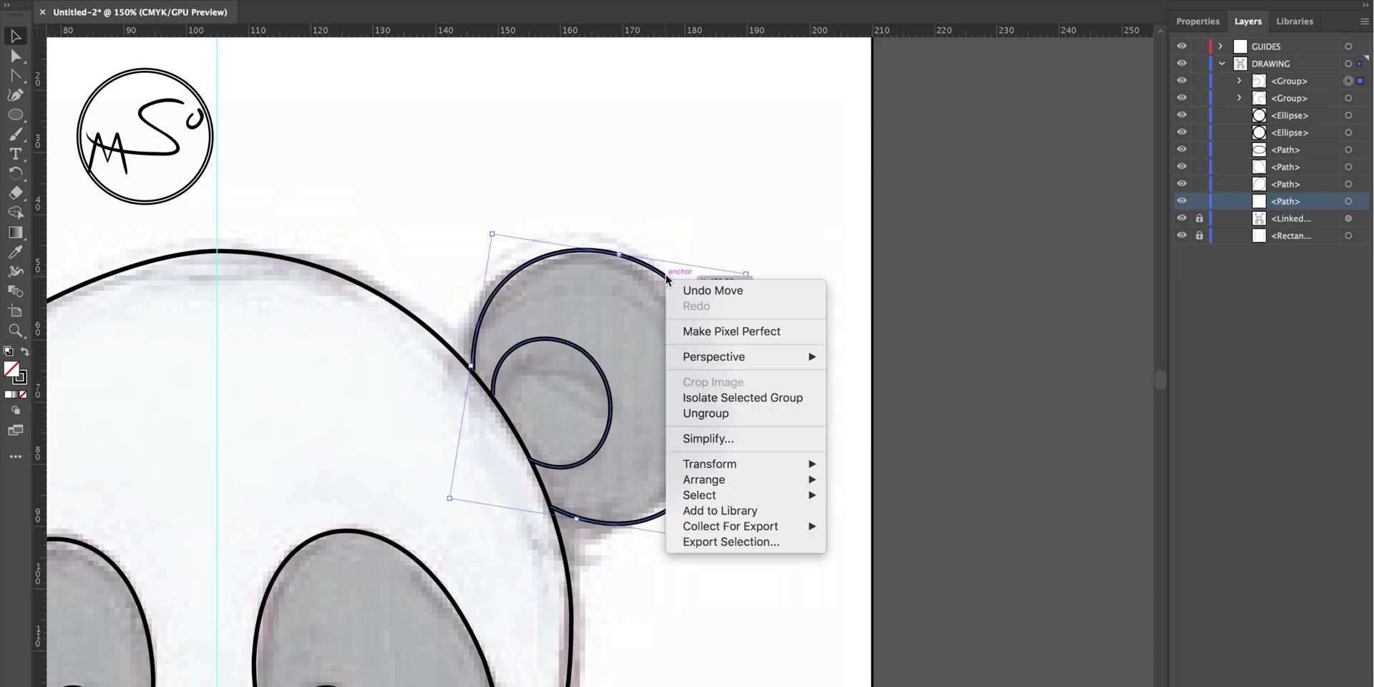
pyautogui.click(717, 409)
pyautogui.click(577, 368)
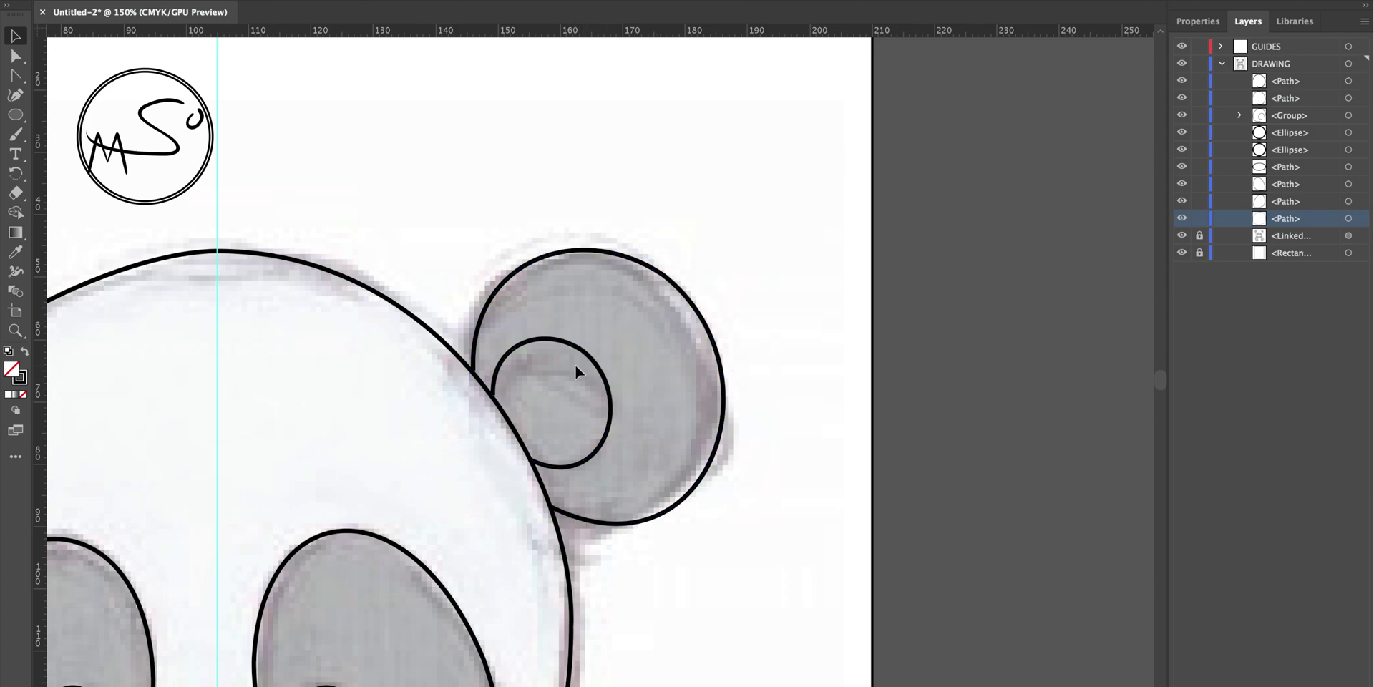
pyautogui.click(584, 353)
pyautogui.moveTo(587, 352); pyautogui.dragTo(589, 363)
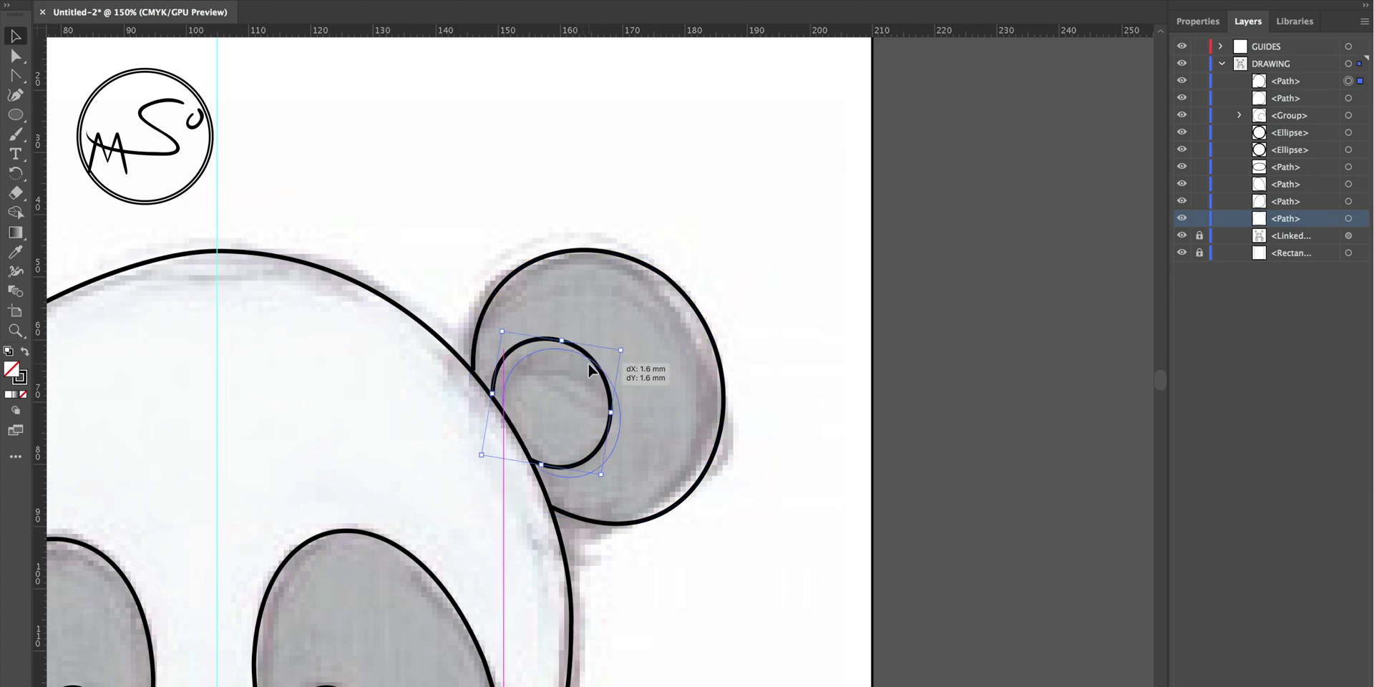
pyautogui.press('Left')
pyautogui.press('Up')
pyautogui.press('Left')
# - Reshape the outer outline of the right ear by adjusting its upper anchor point and lower curve handle, and deselect it
pyautogui.click(702, 314)
pyautogui.press('a')
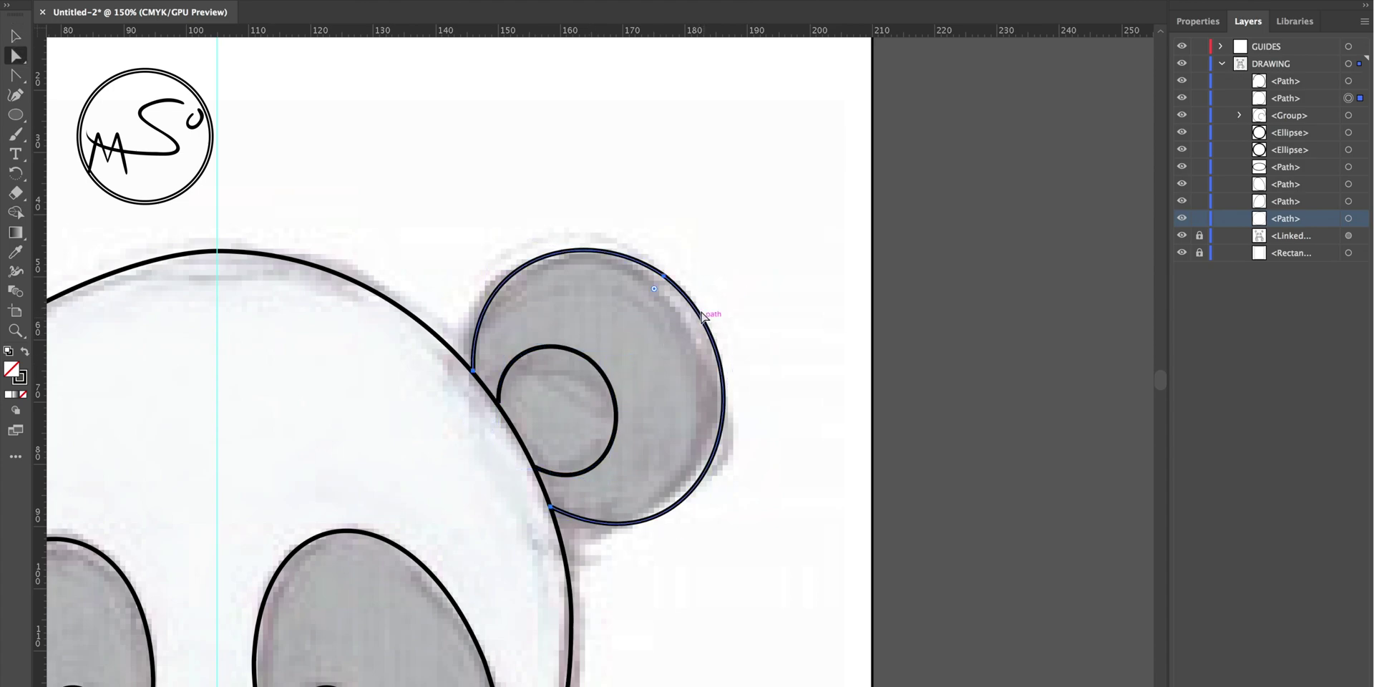
pyautogui.click(664, 277)
pyautogui.moveTo(664, 276); pyautogui.dragTo(658, 284)
pyautogui.moveTo(710, 587); pyautogui.dragTo(682, 572)
pyautogui.press('v')
pyautogui.click(750, 507)
# - Draw a closed three-point path with the Pen tool over the sketched right foot, placing its corners on the foot's edge
pyautogui.hotkey('ctrl', '-')
pyautogui.hotkey('ctrl', '-')
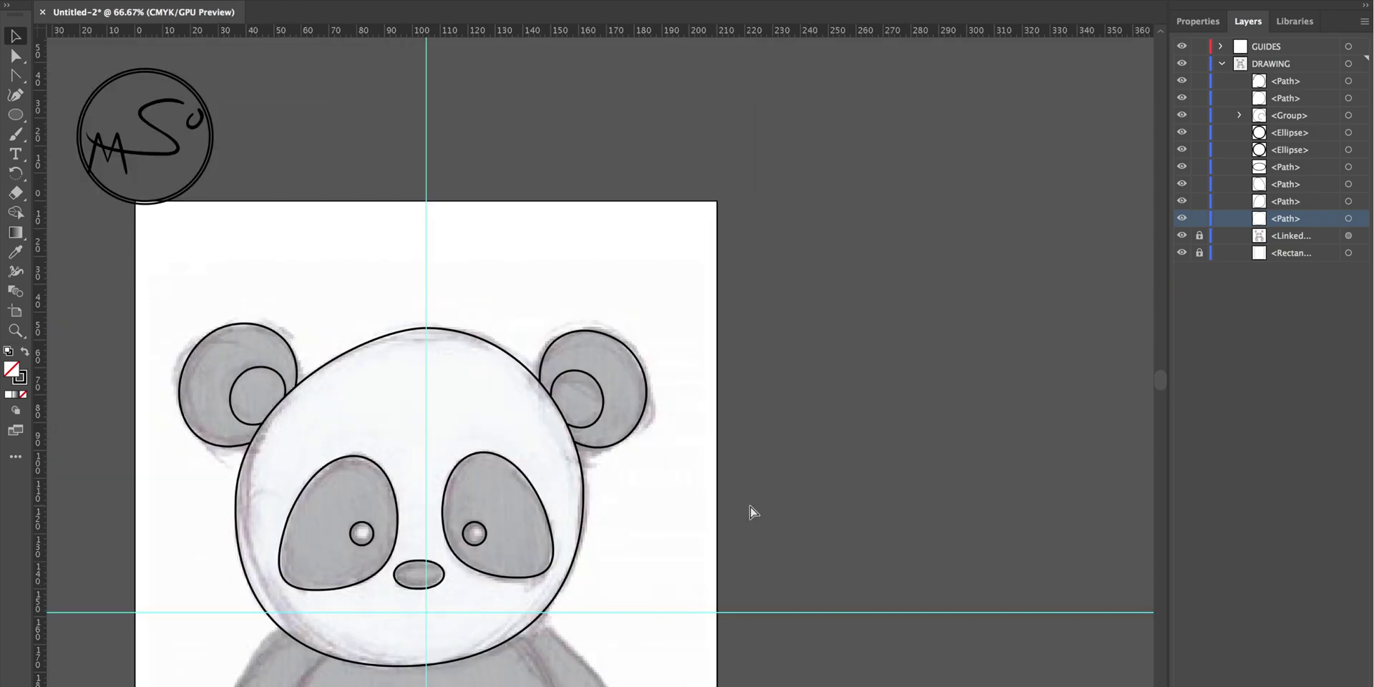
pyautogui.moveTo(399, 506); pyautogui.dragTo(562, 331)
pyautogui.moveTo(602, 481); pyautogui.dragTo(598, 319)
pyautogui.hotkey('ctrl', '-')
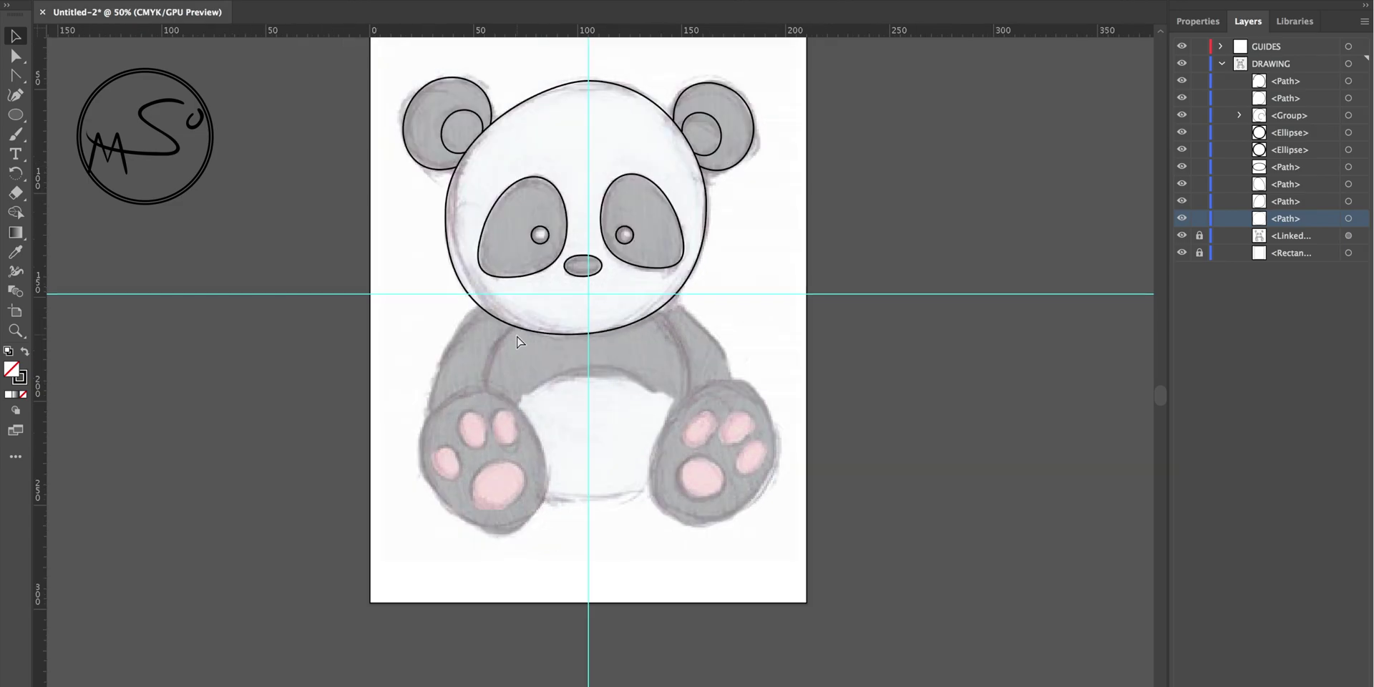
pyautogui.hotkey('ctrl', '+')
pyautogui.hotkey('ctrl', '+')
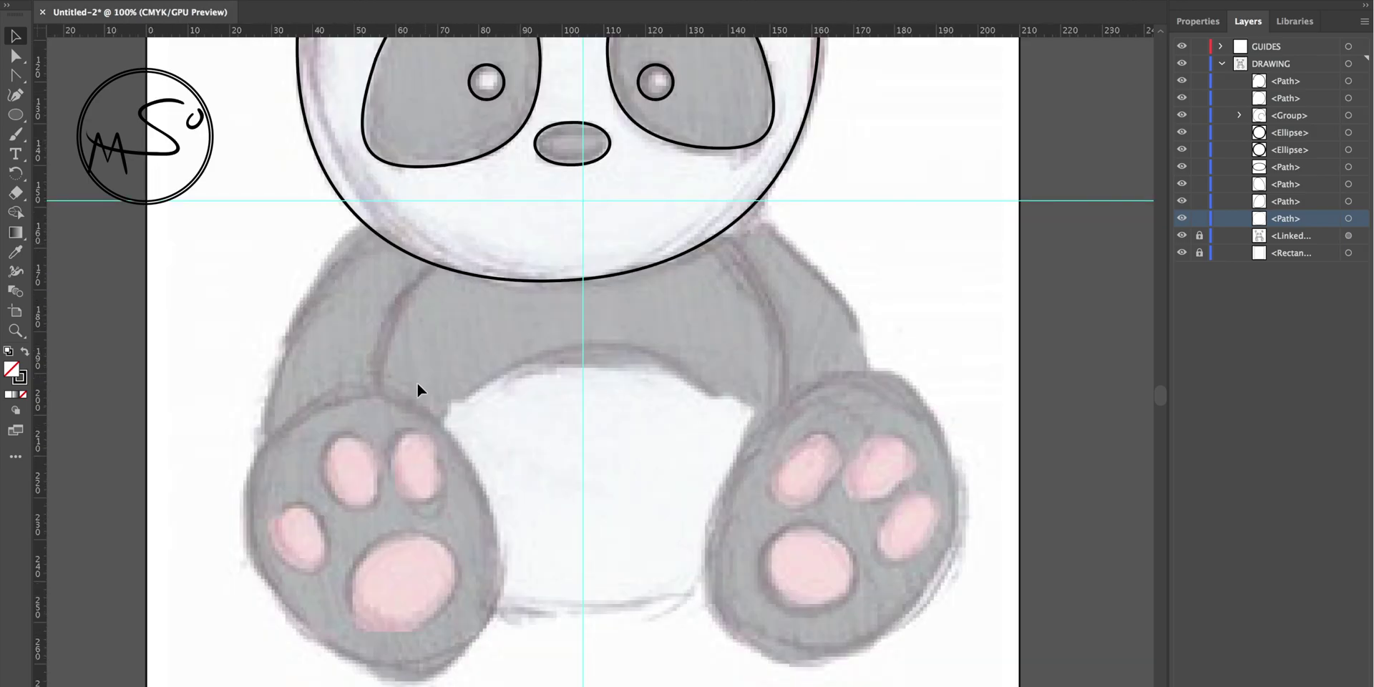
pyautogui.press('p')
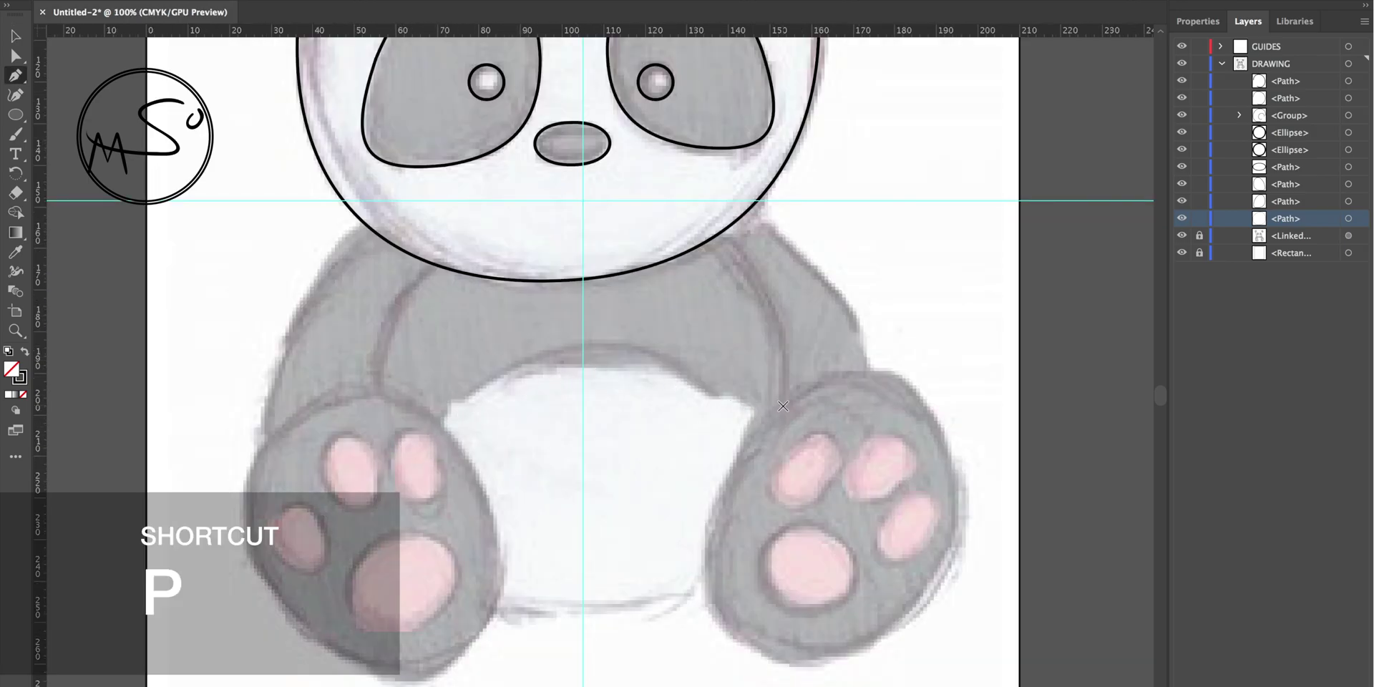
pyautogui.click(783, 405)
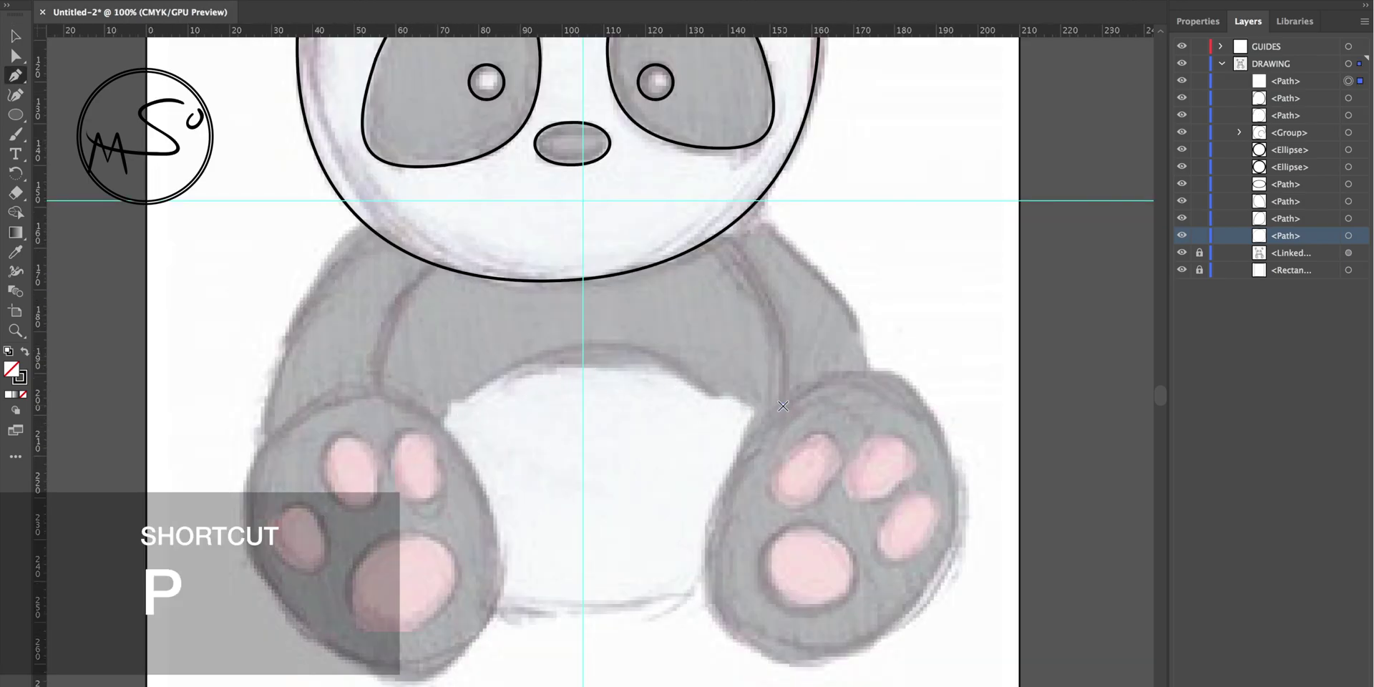
pyautogui.click(959, 521)
pyautogui.click(756, 647)
pyautogui.click(784, 406)
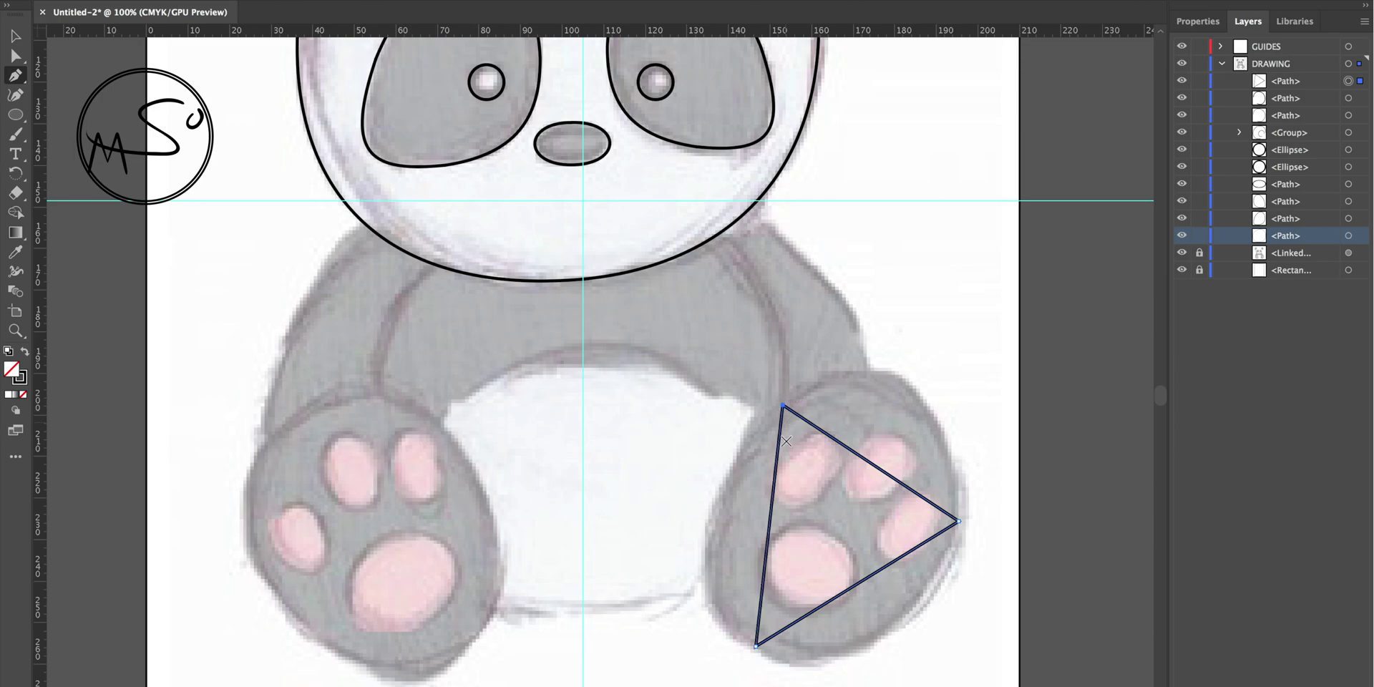
# - Bend the triangle's three sides with the Anchor Point tool and refine the handles to follow the sketched right foot
pyautogui.hotkey('shift', 'c')
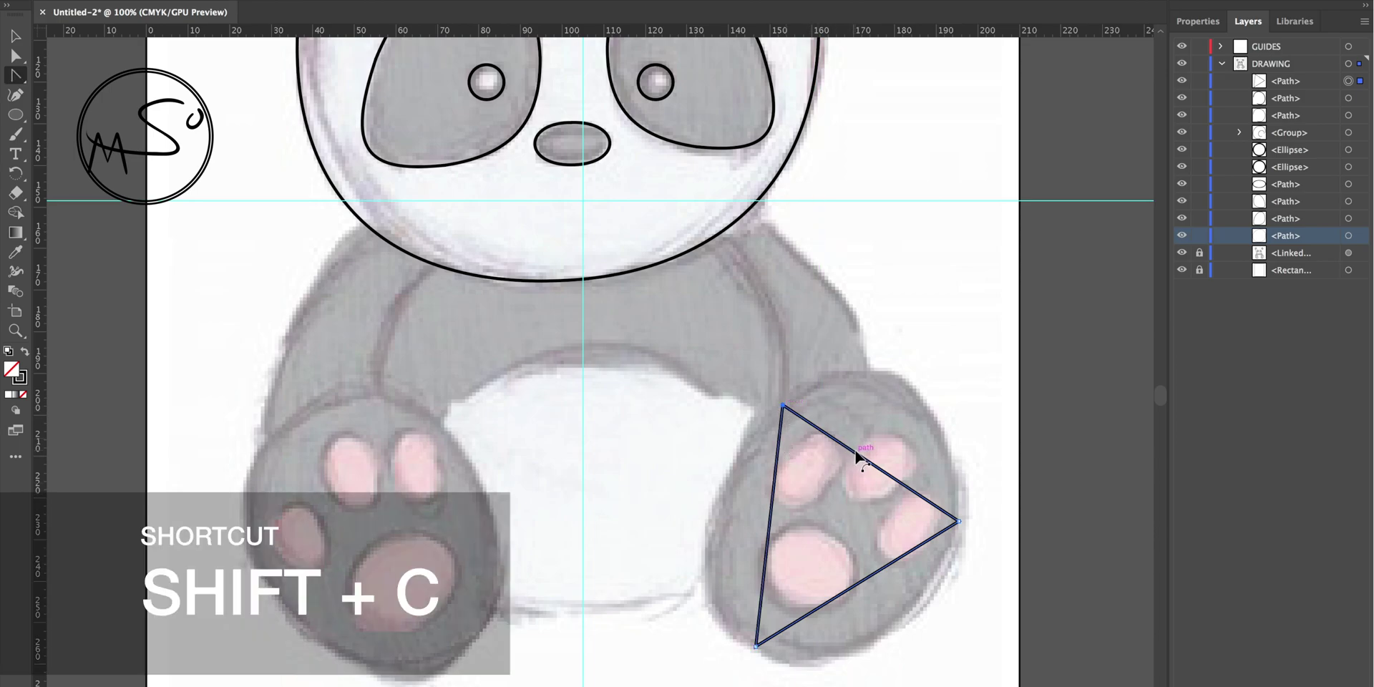
pyautogui.moveTo(866, 460); pyautogui.dragTo(899, 387)
pyautogui.moveTo(770, 515); pyautogui.dragTo(683, 489)
pyautogui.moveTo(830, 598); pyautogui.dragTo(838, 686)
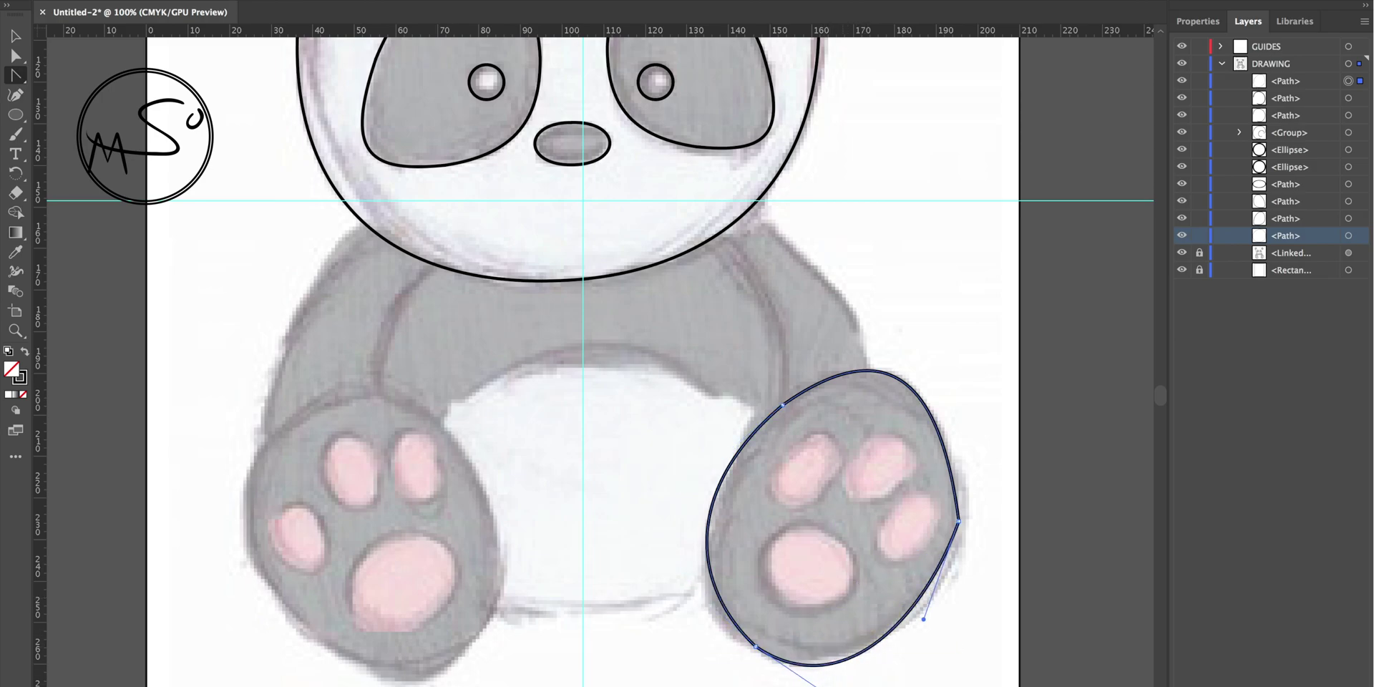
pyautogui.moveTo(924, 624); pyautogui.dragTo(948, 622)
pyautogui.moveTo(938, 430); pyautogui.dragTo(968, 411)
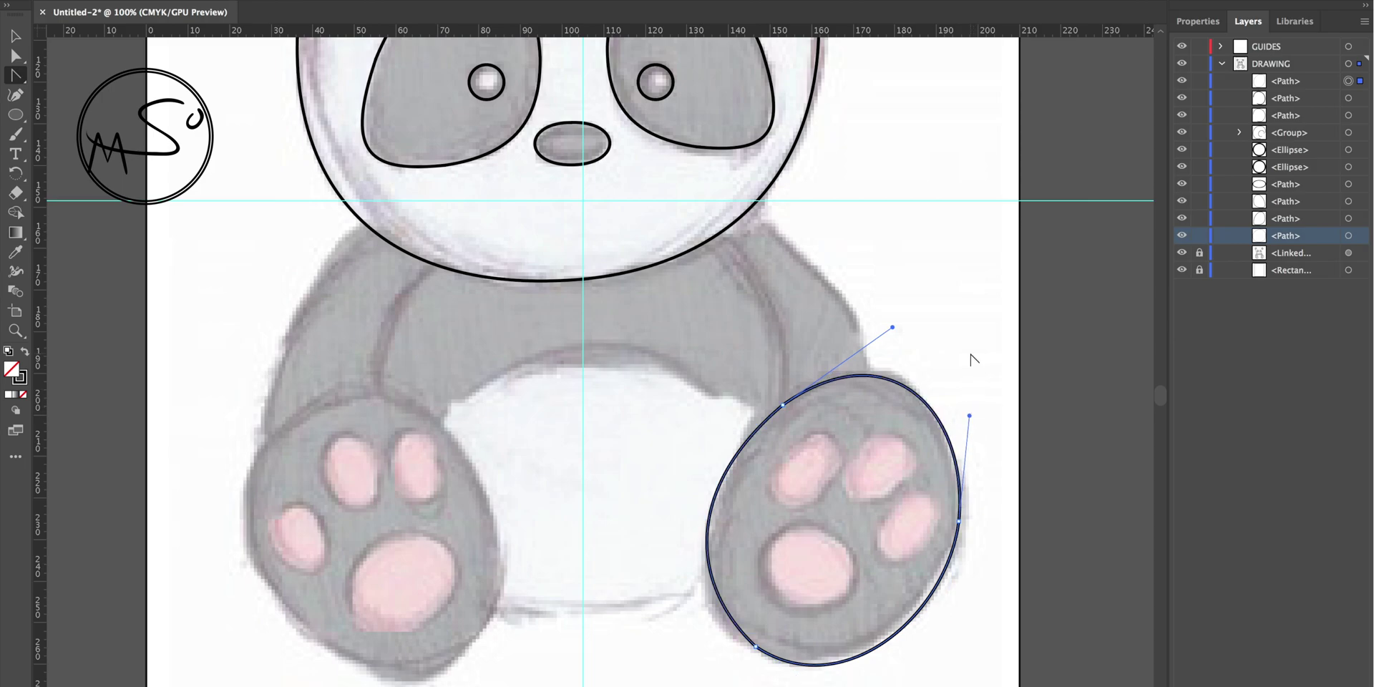
pyautogui.click(914, 620)
pyautogui.moveTo(947, 611); pyautogui.dragTo(947, 600)
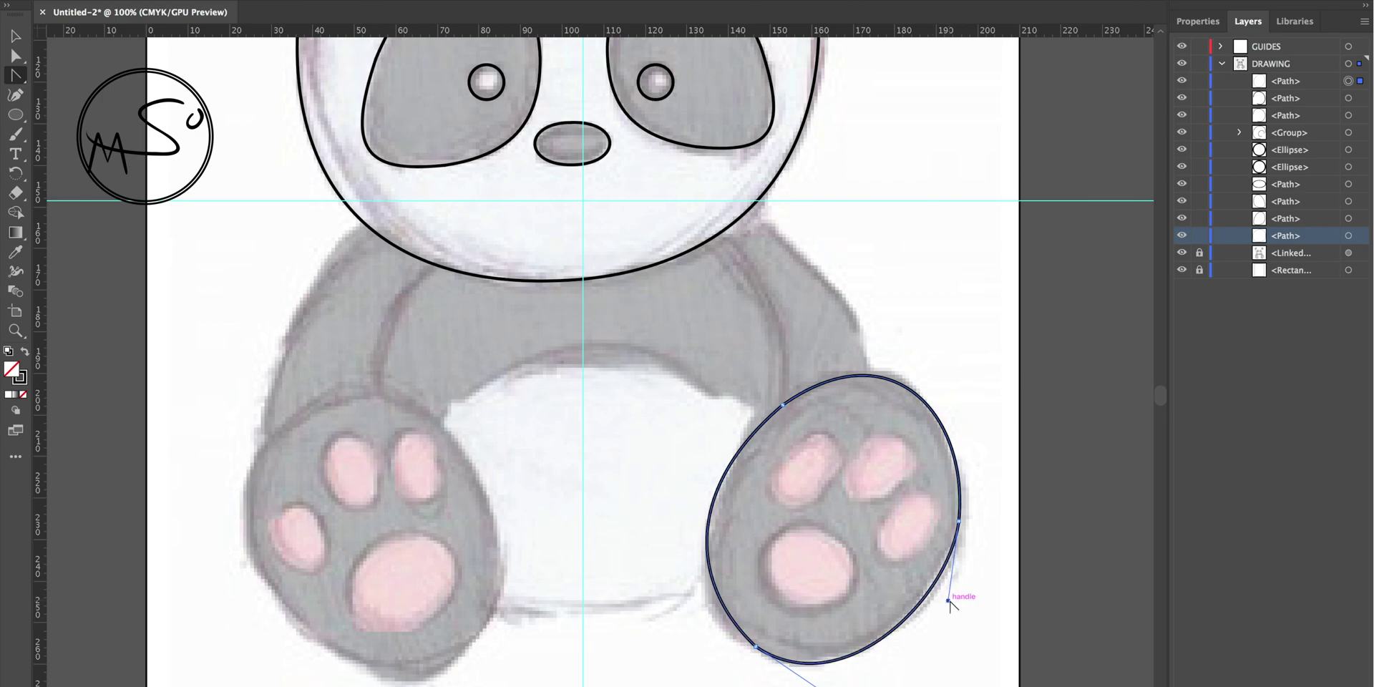
# - Reflect a copy of the right-foot outline about the vertical axis, place it over the sketched left foot and nudge it right and down
pyautogui.press('v')
pyautogui.rightClick(891, 389)
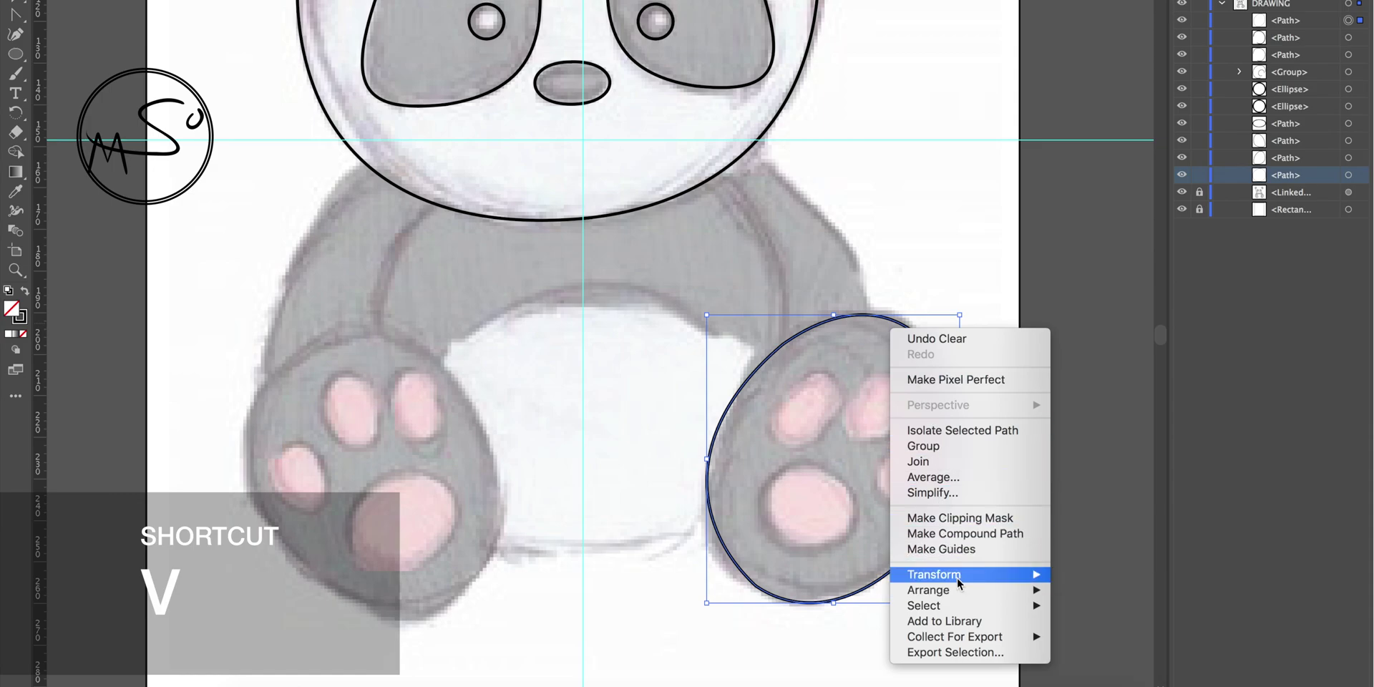
pyautogui.moveTo(964, 576)
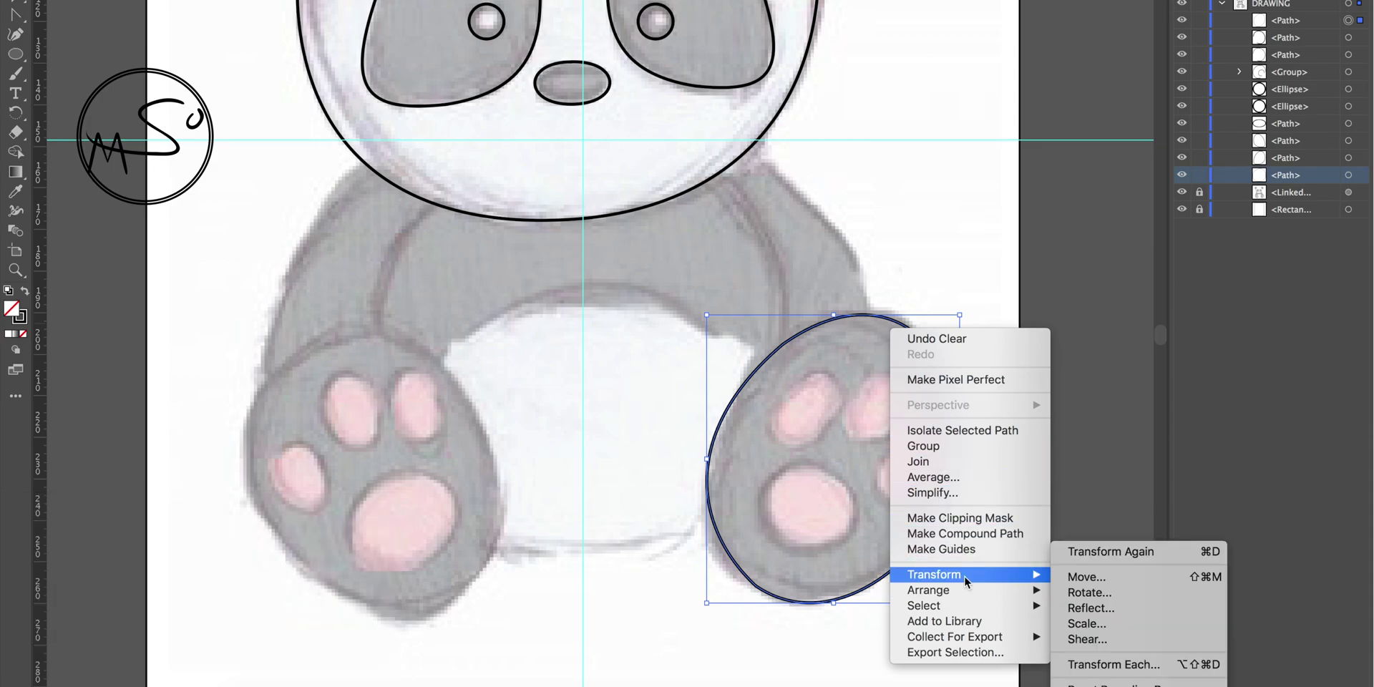
pyautogui.click(1111, 612)
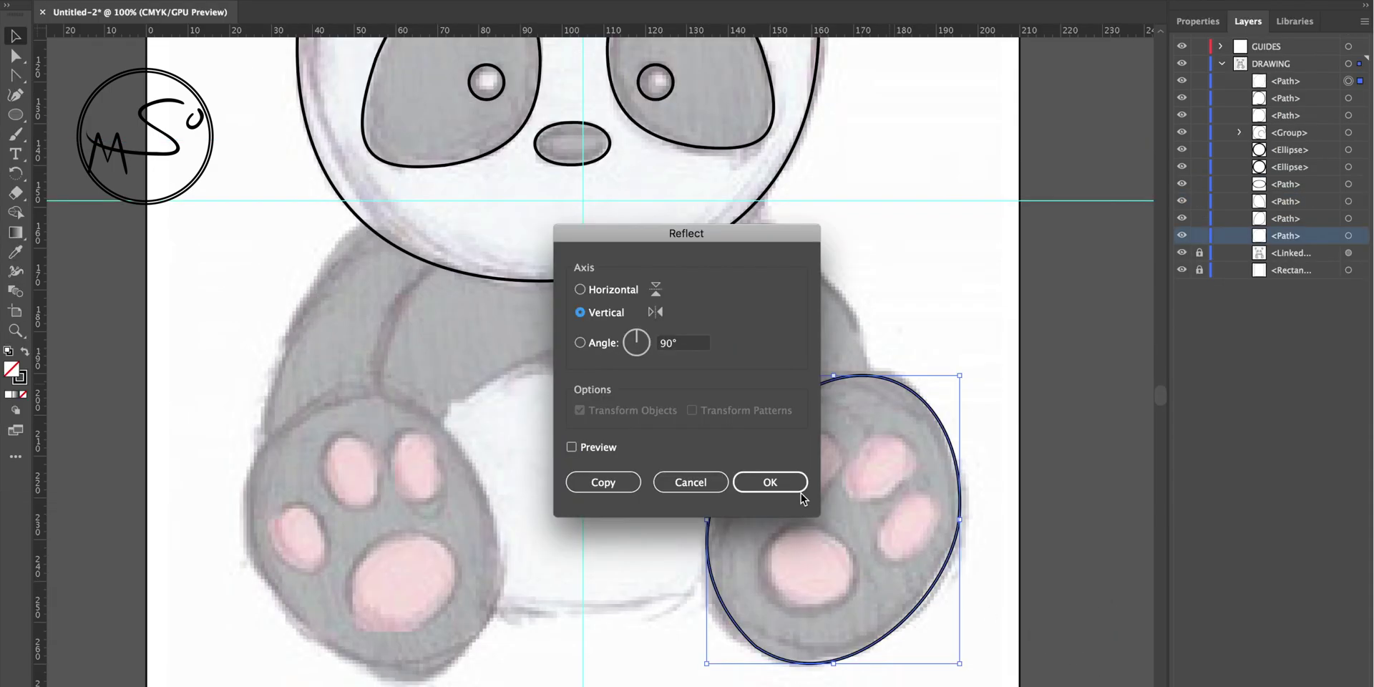
pyautogui.click(634, 479)
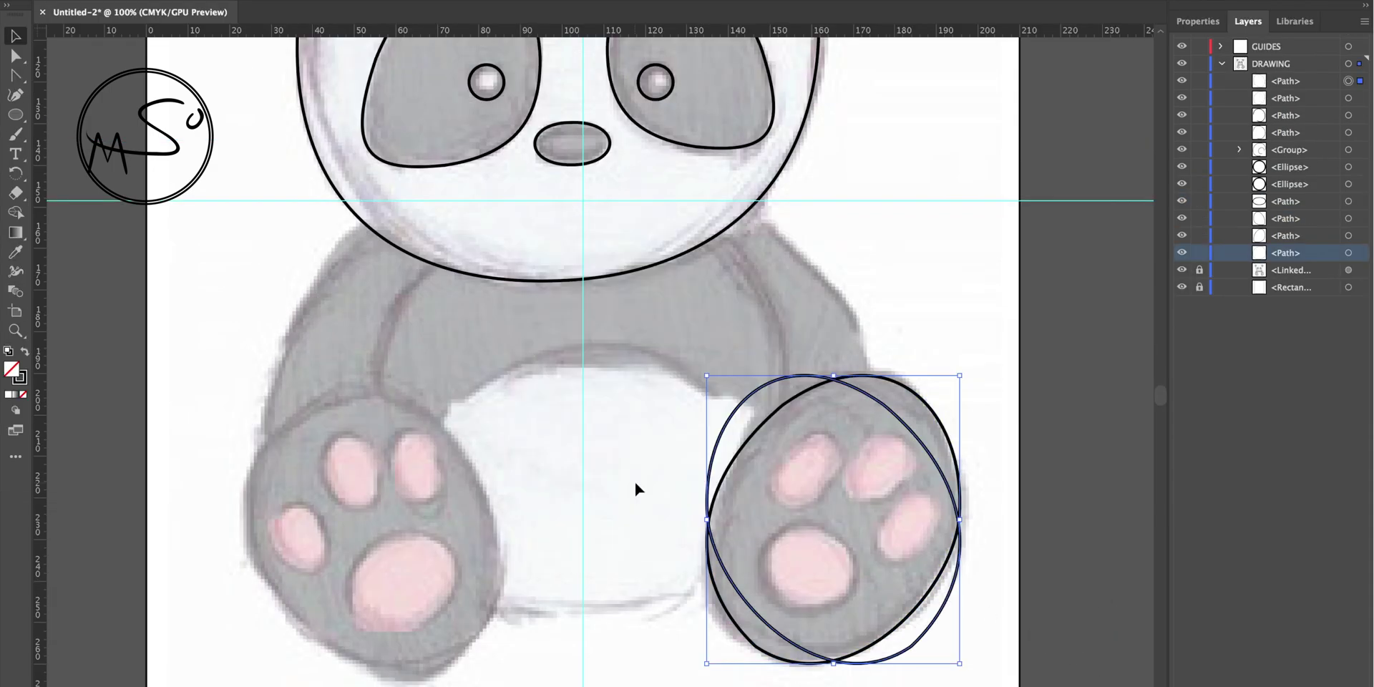
pyautogui.moveTo(892, 413); pyautogui.dragTo(457, 449)
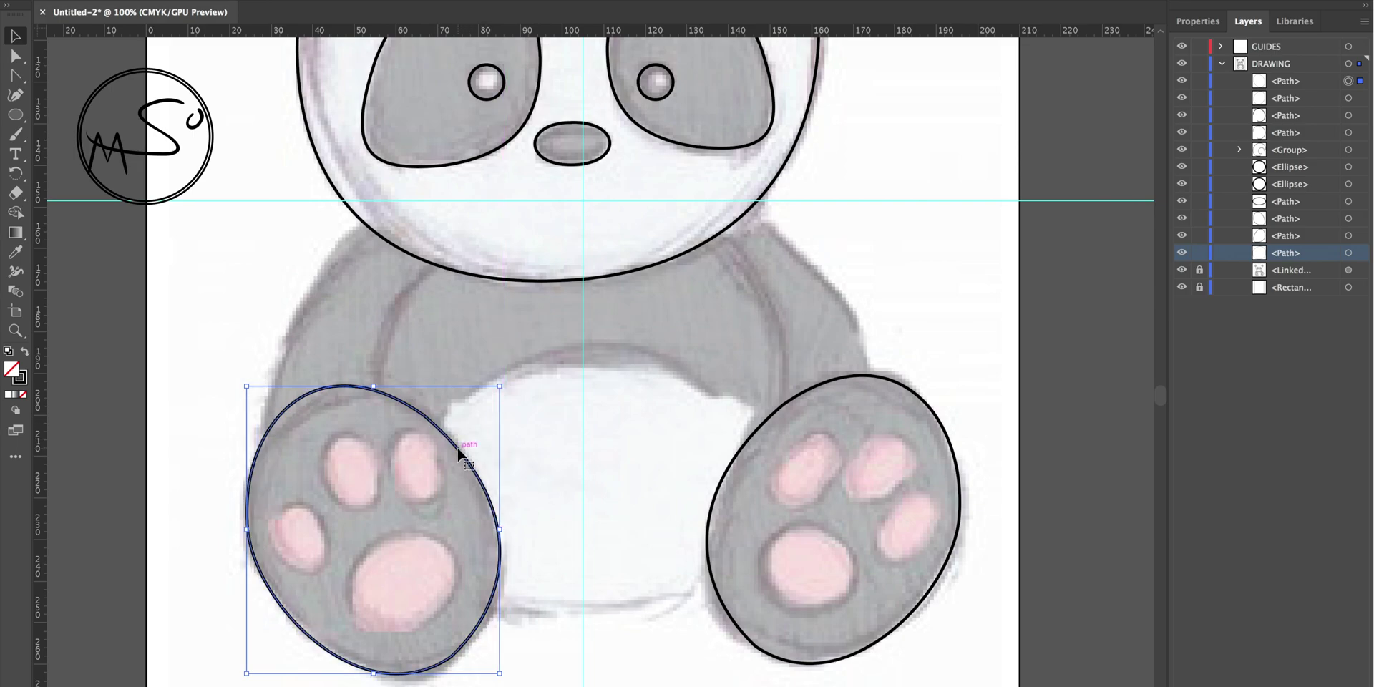
pyautogui.press('Right')
pyautogui.press('Right')
pyautogui.press('Right')
pyautogui.press('Down')
pyautogui.press('Down')
pyautogui.press('Down')
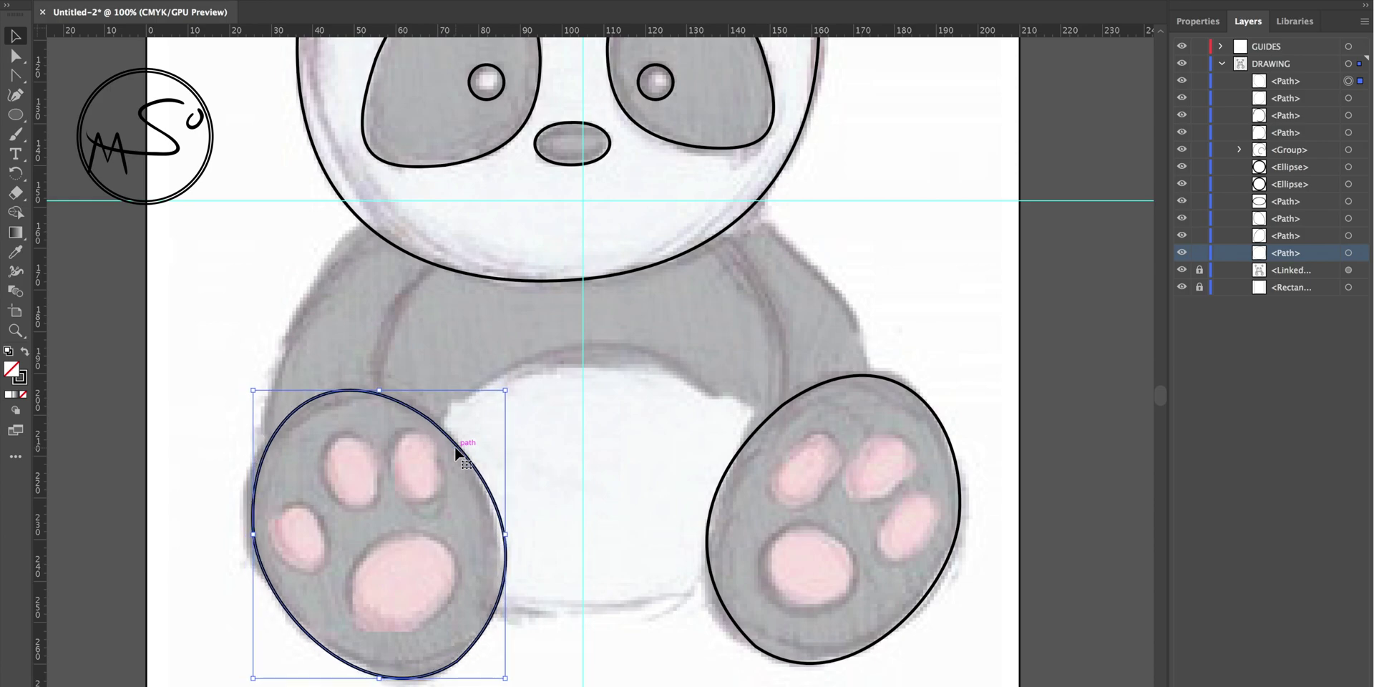
# - Adjust the curve handles of the left-foot outline so its upper edge and lower end follow the sketch, and deselect it
pyautogui.press('a')
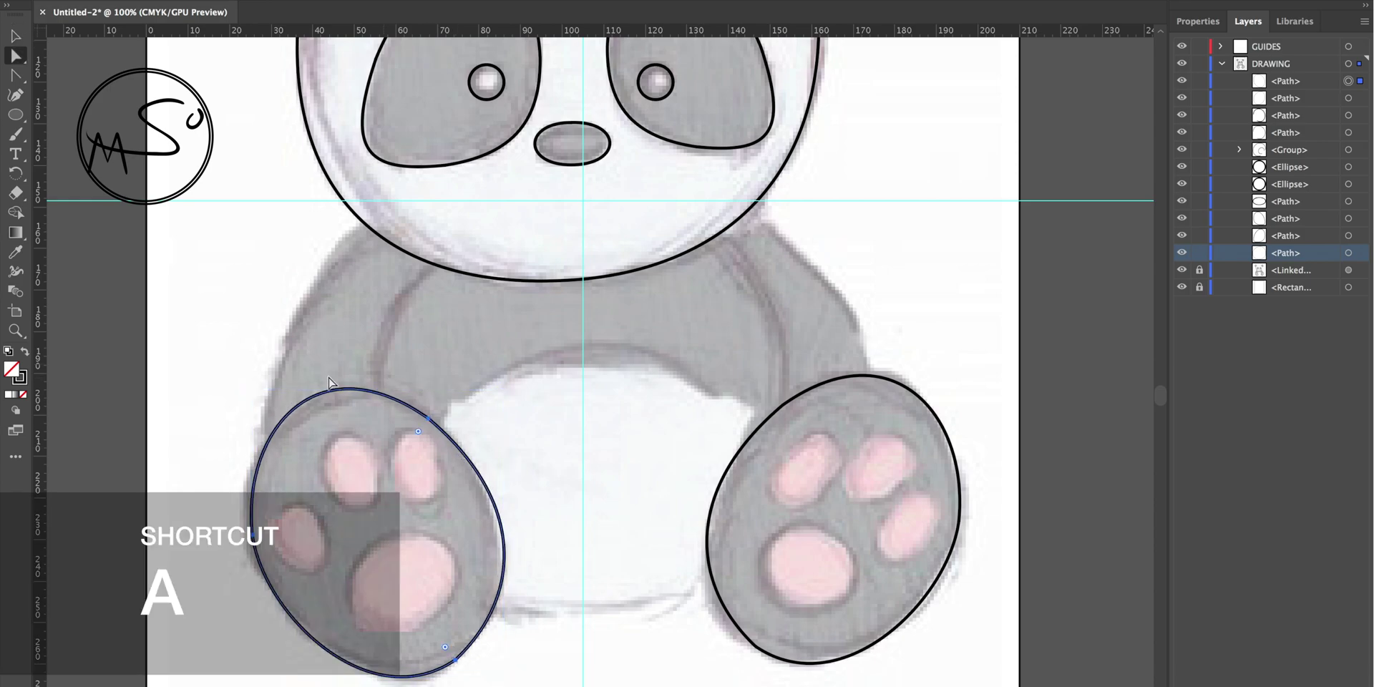
pyautogui.click(286, 415)
pyautogui.moveTo(330, 353); pyautogui.dragTo(343, 364)
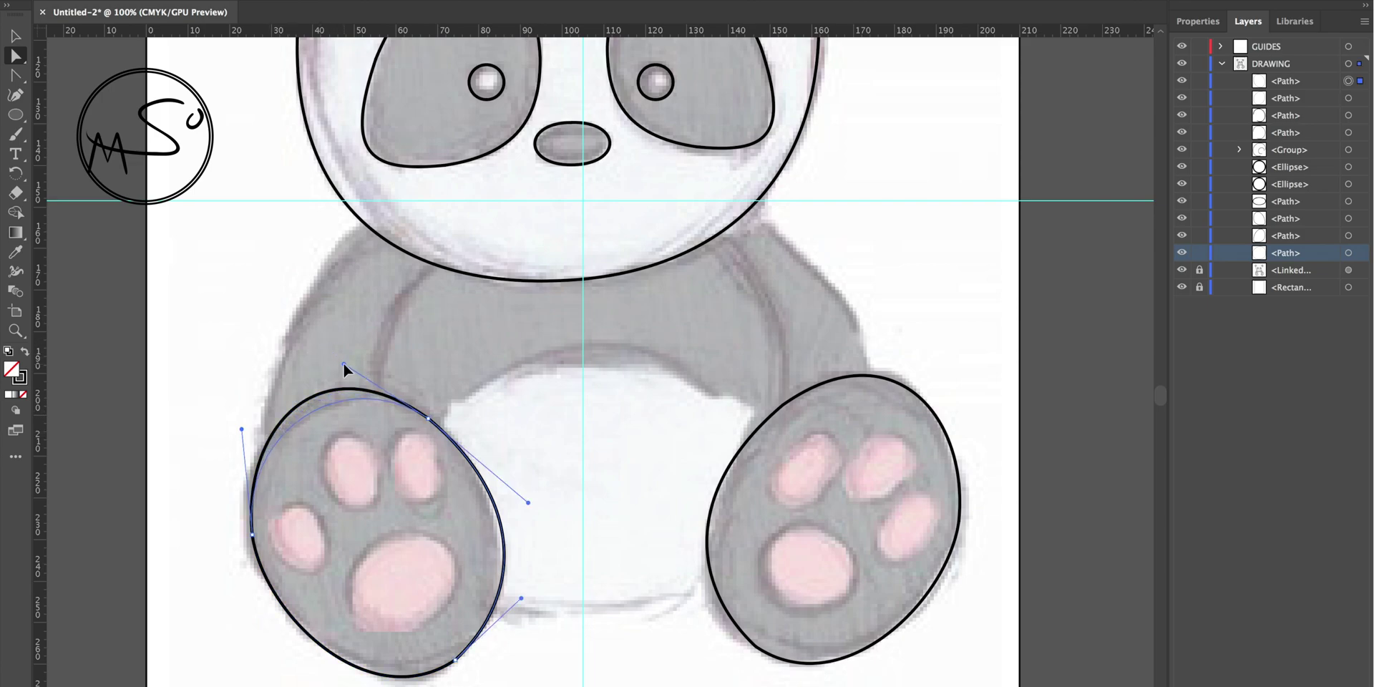
pyautogui.click(415, 675)
pyautogui.moveTo(415, 680)
pyautogui.mouseDown()
pyautogui.moveTo(392, 686)
pyautogui.moveTo(428, 683)
pyautogui.mouseUp()
pyautogui.click(521, 655)
pyautogui.click(508, 556)
pyautogui.moveTo(526, 510); pyautogui.dragTo(512, 493)
pyautogui.click(530, 636)
pyautogui.press('b')
pyautogui.press('v')
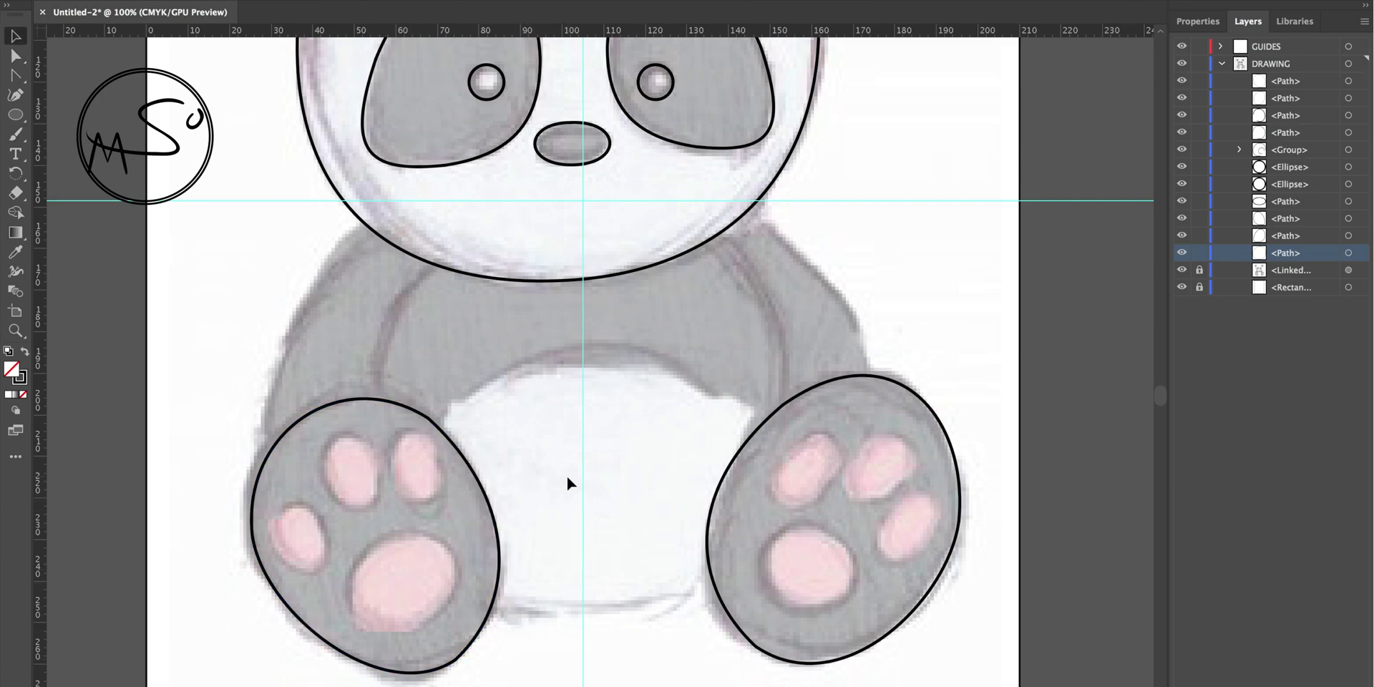
# - Draw two separate straight lines with the Pen tool for the right arm's inner and outer edges, from the head outline to the right foot
pyautogui.press('p')
pyautogui.click(720, 233)
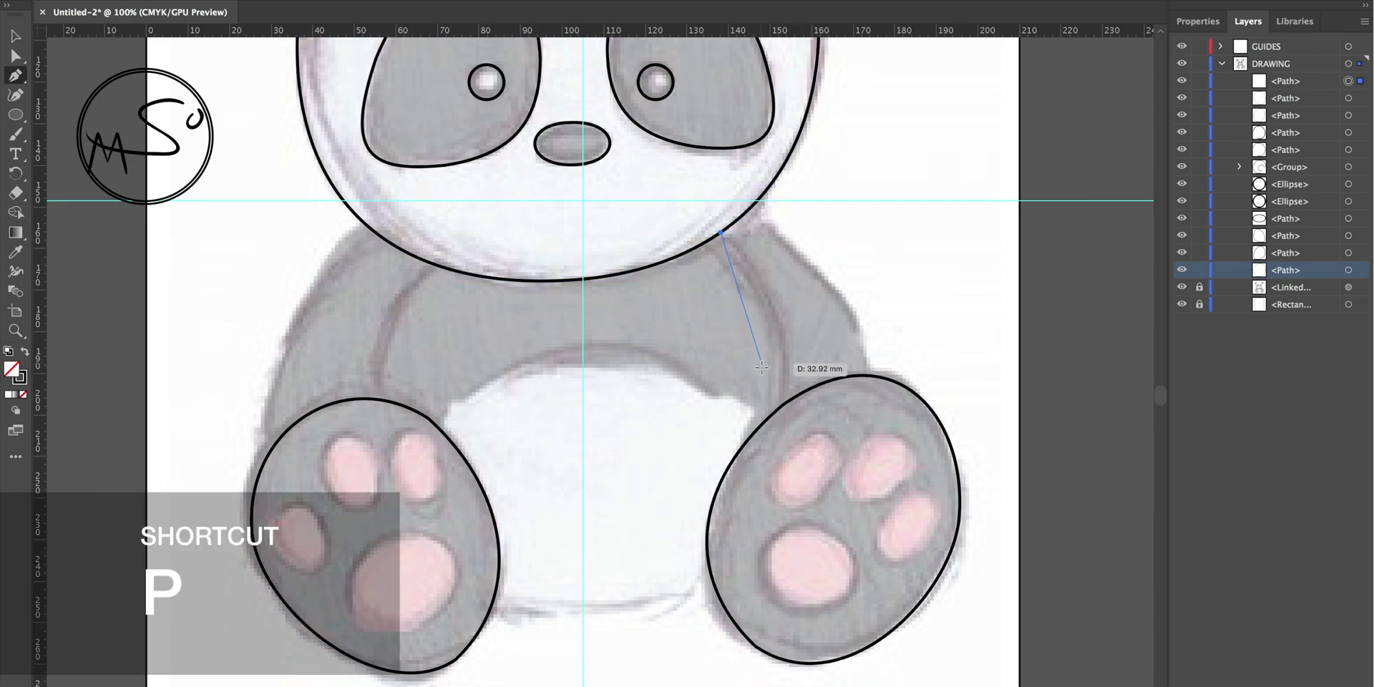
pyautogui.click(782, 405)
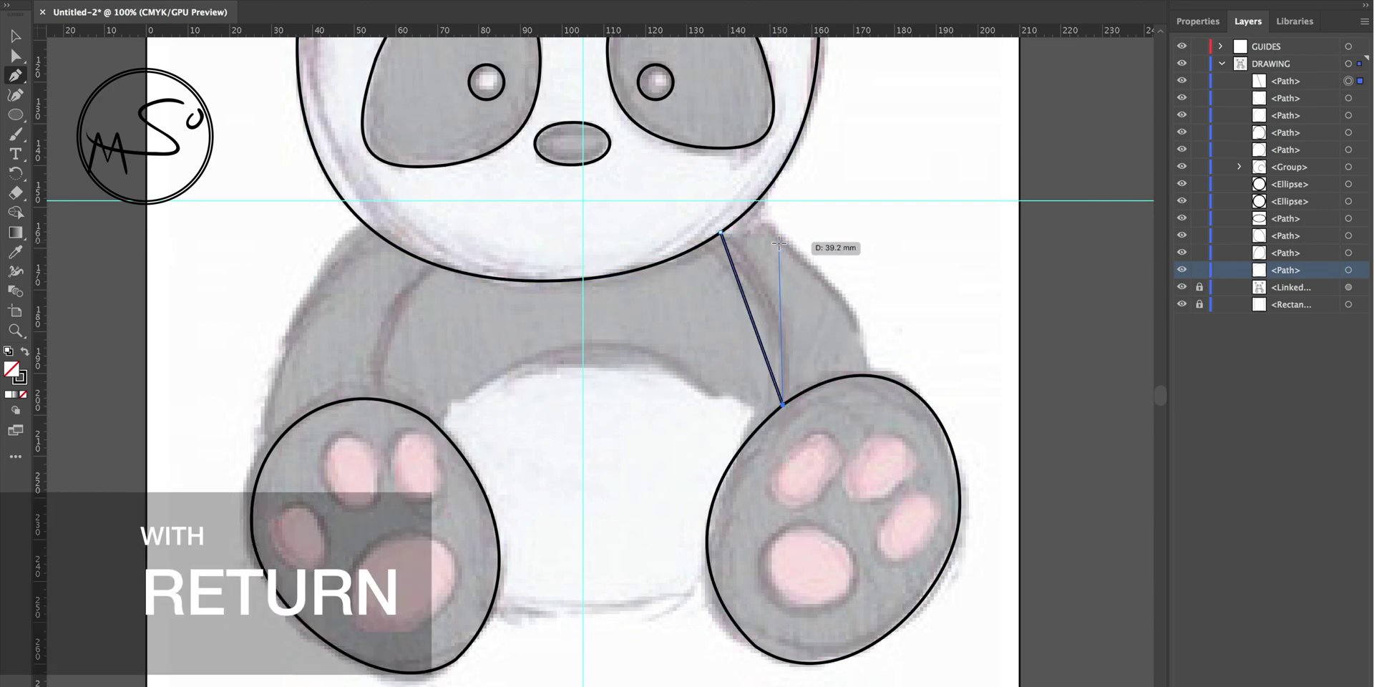
pyautogui.press('Return')
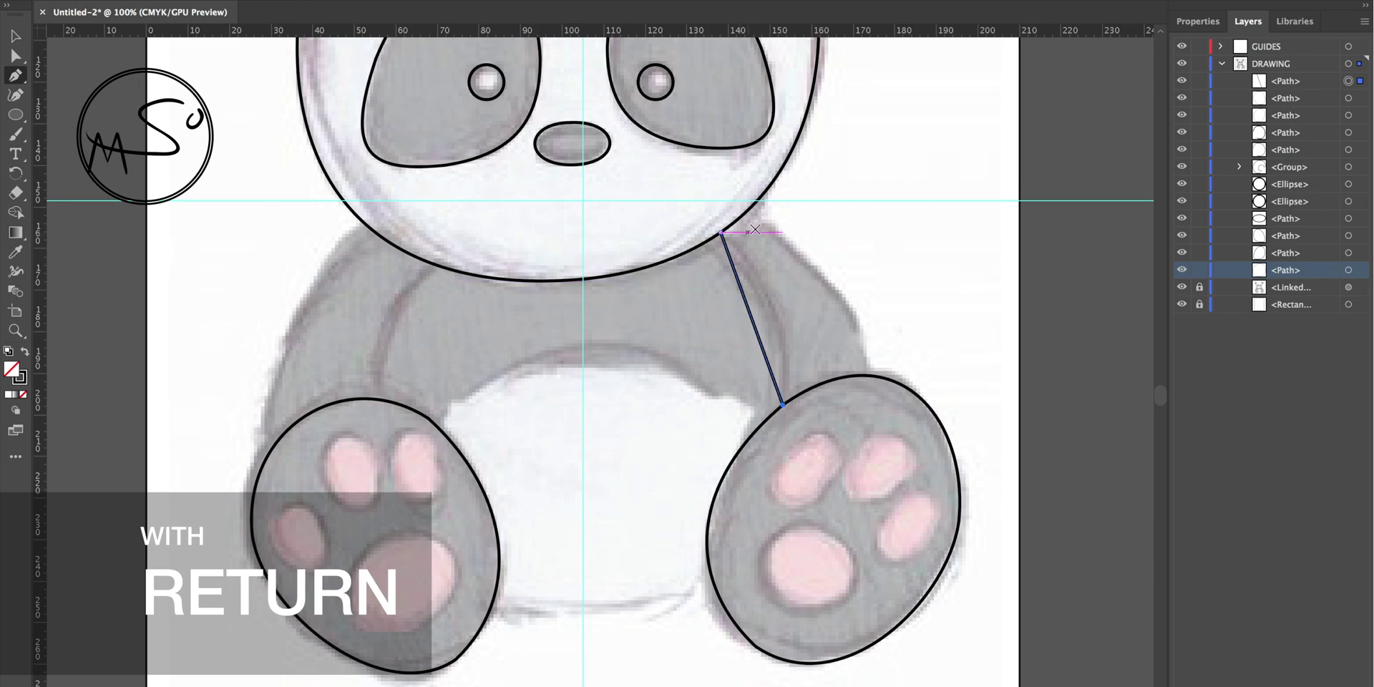
pyautogui.click(751, 205)
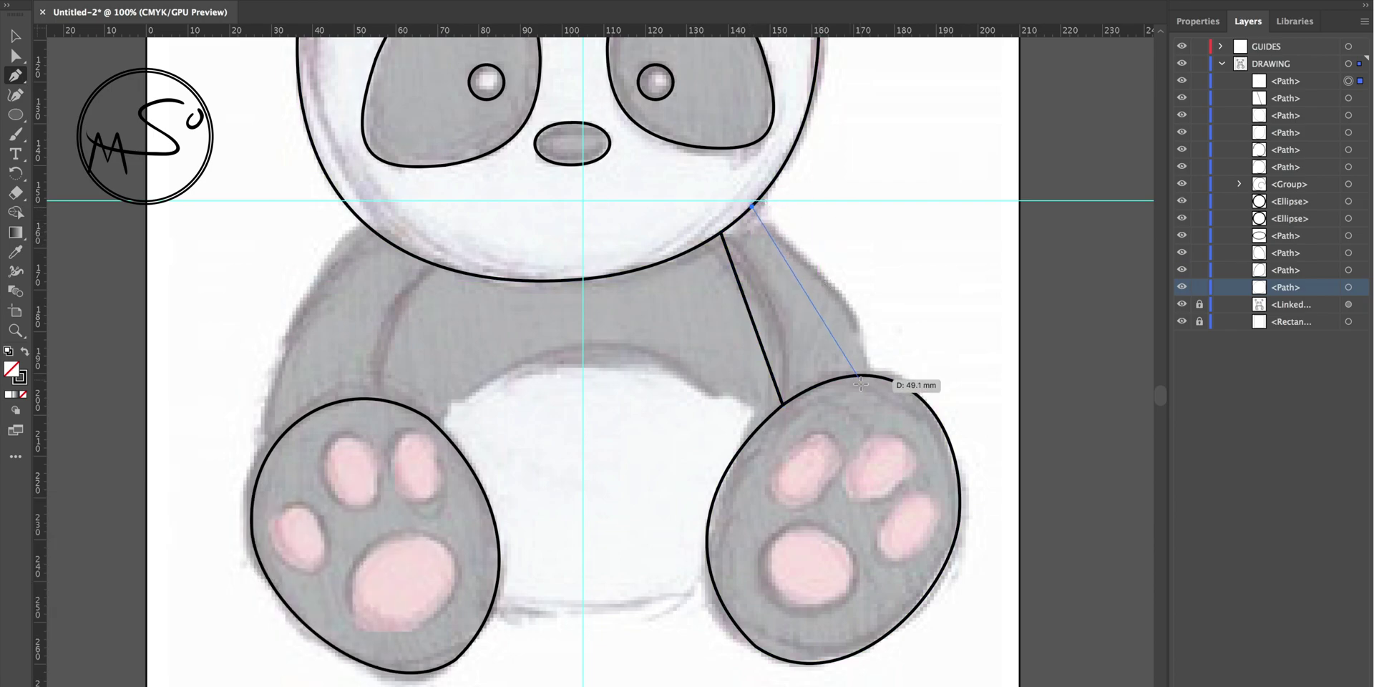
pyautogui.click(874, 375)
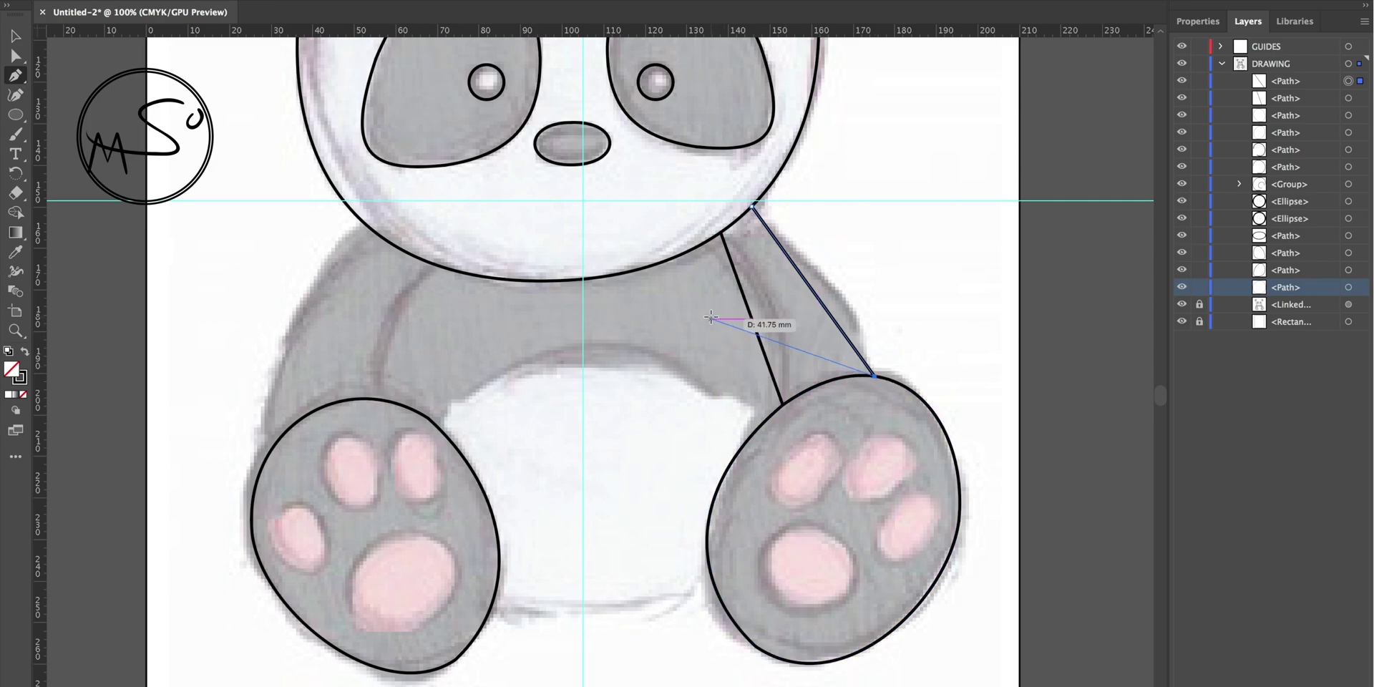
pyautogui.press('Escape')
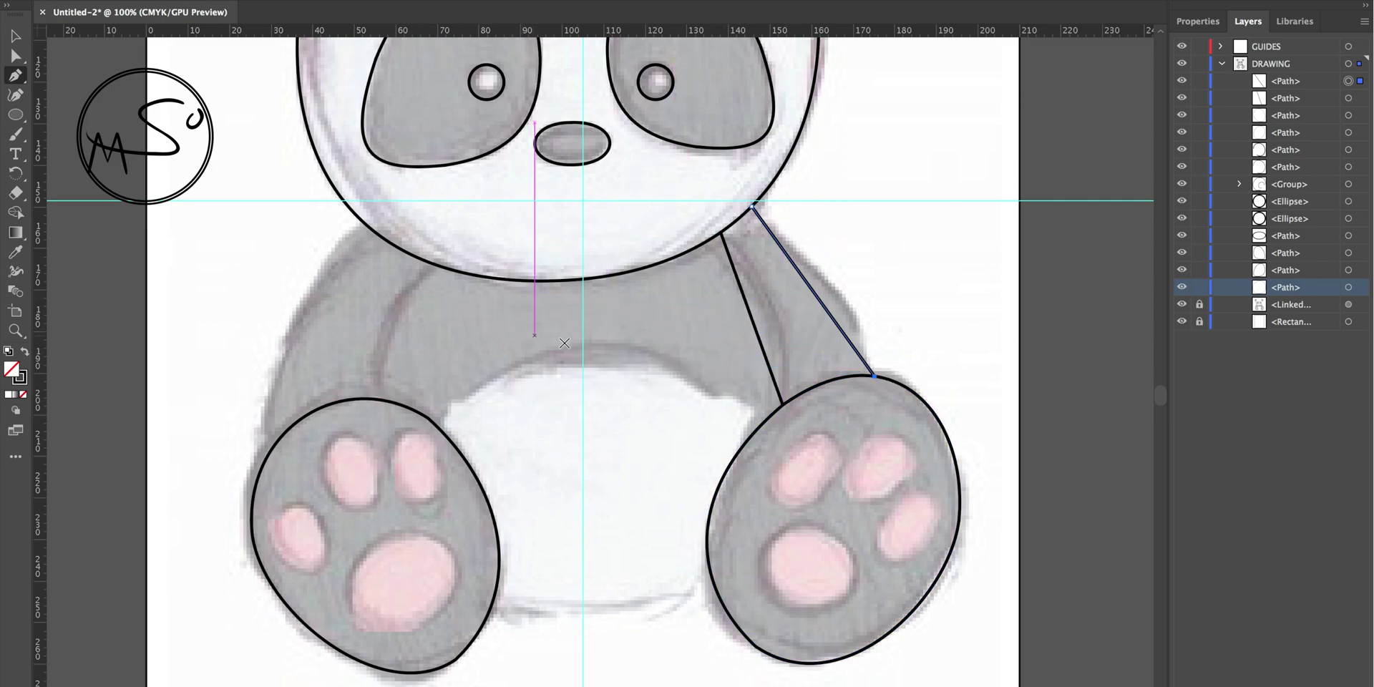
# - Draw two separate straight lines for the left arm's inner and outer edges, from the head outline to the left foot
pyautogui.click(434, 266)
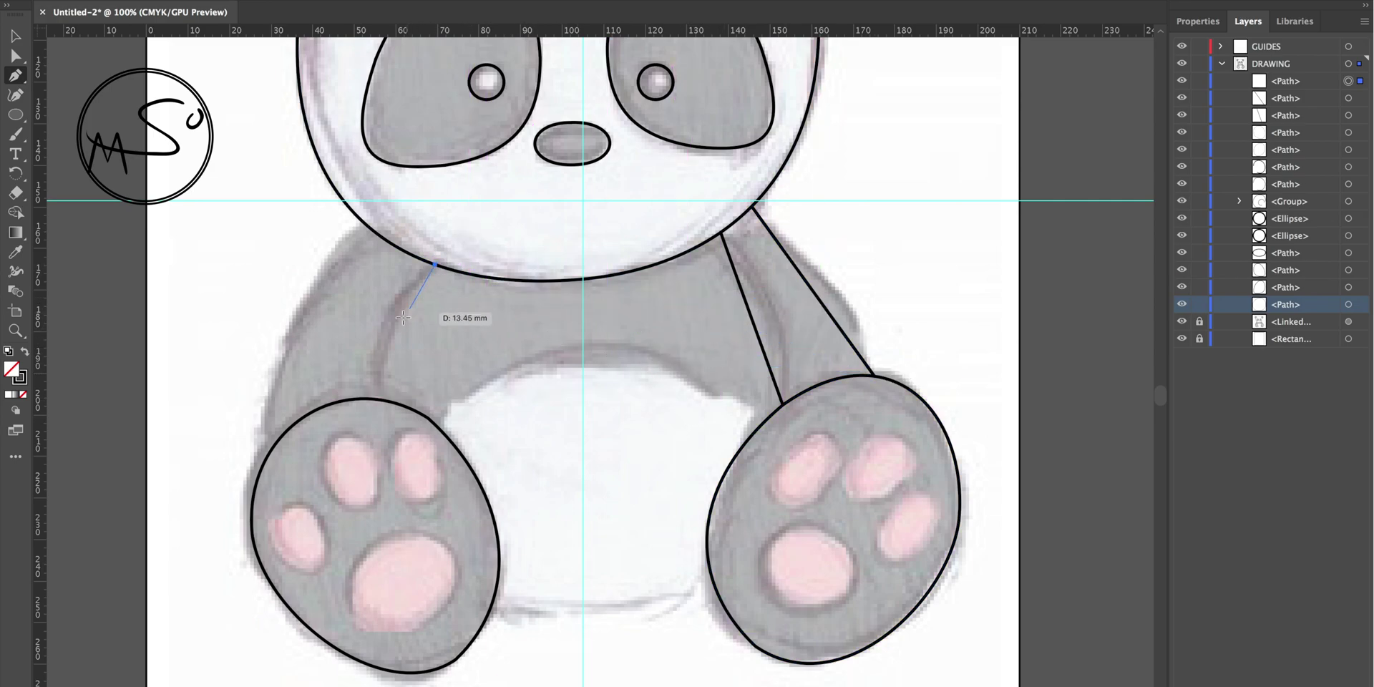
pyautogui.click(387, 398)
pyautogui.press('Escape')
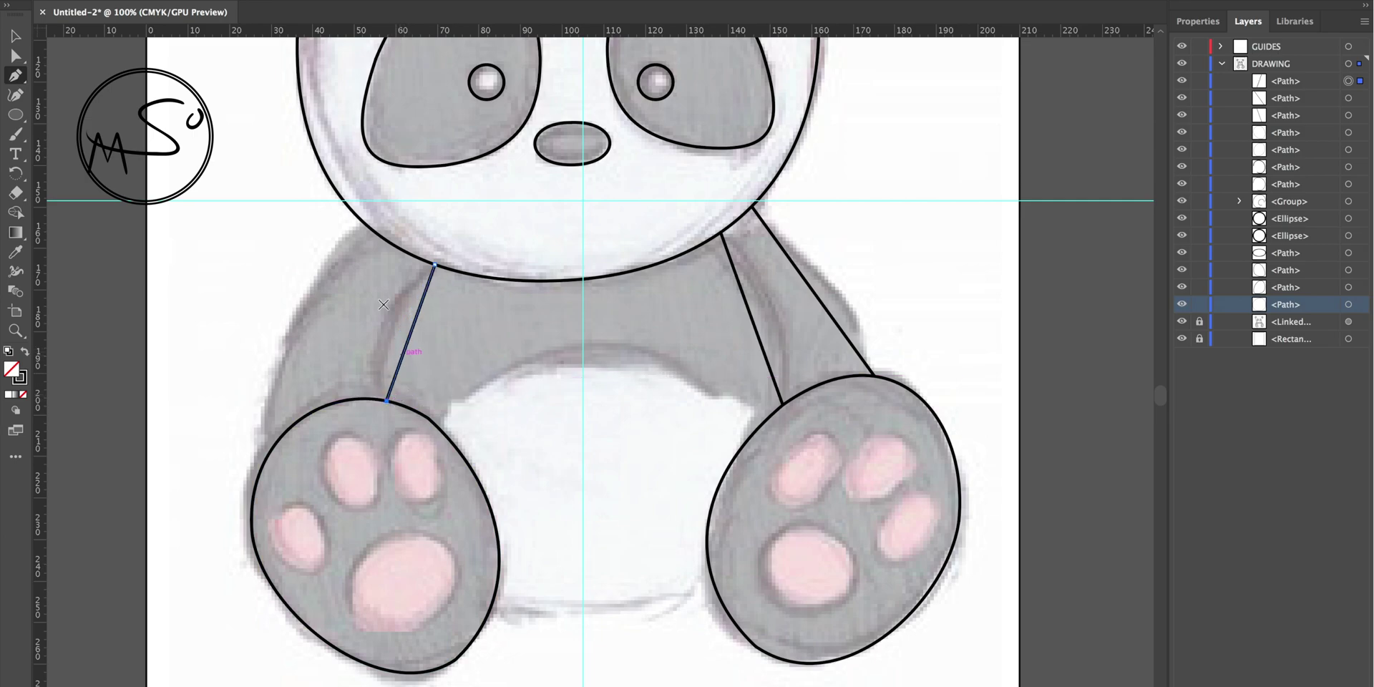
pyautogui.click(362, 222)
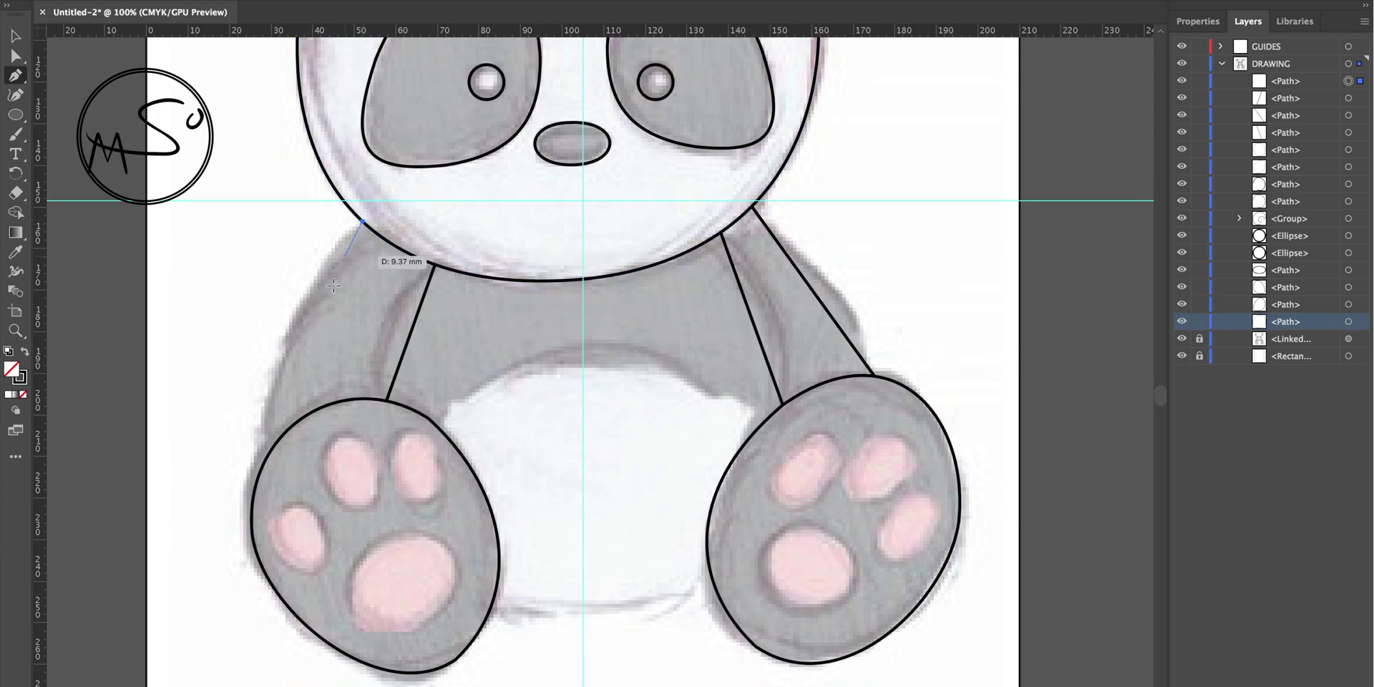
pyautogui.click(274, 446)
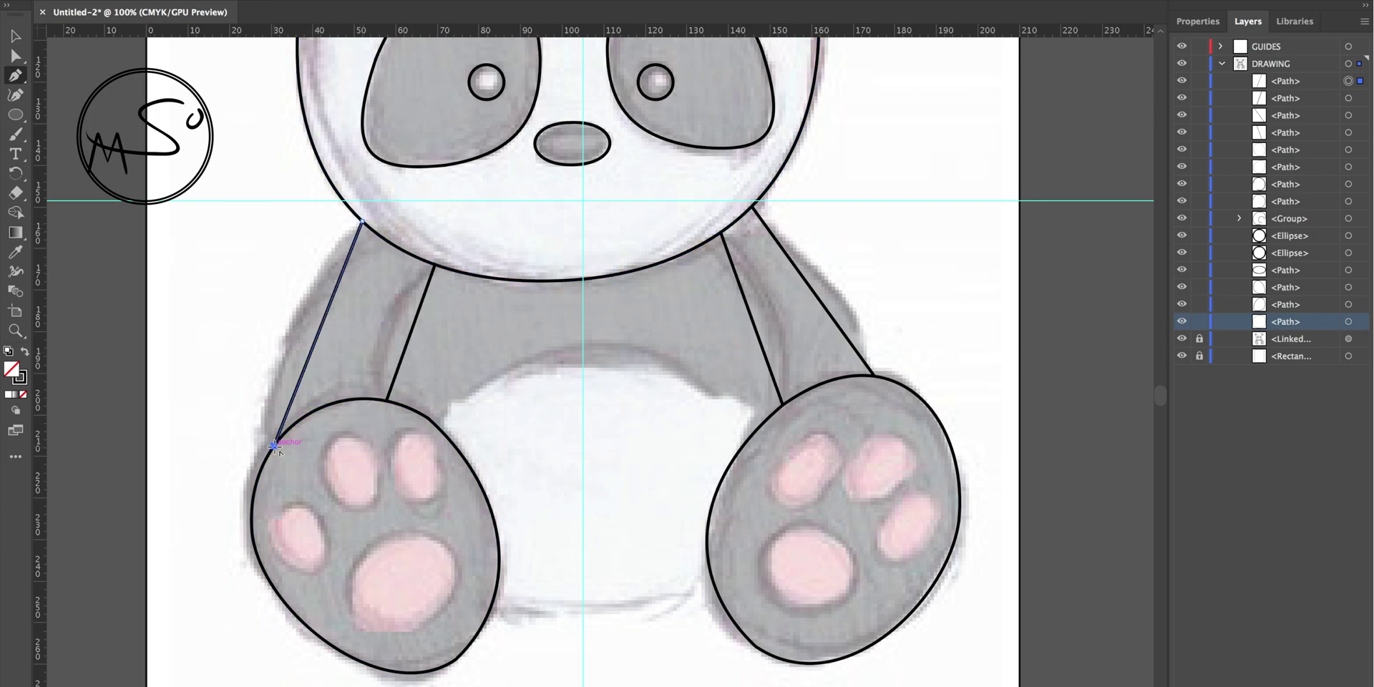
# - Bend the four straight arm lines into curves with the Anchor Point tool to match the sketched arms
pyautogui.hotkey('shift', 'c')
pyautogui.moveTo(320, 330); pyautogui.dragTo(293, 320)
pyautogui.moveTo(411, 347); pyautogui.dragTo(391, 332)
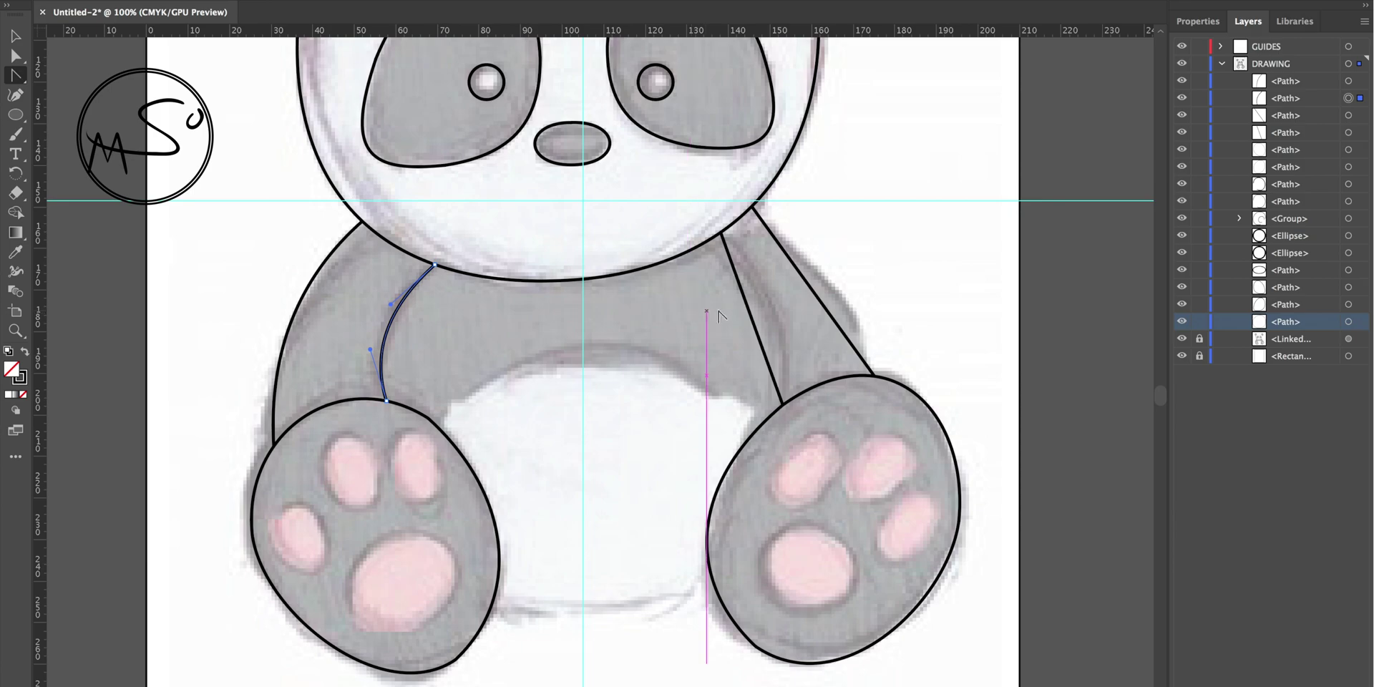
pyautogui.moveTo(748, 312); pyautogui.dragTo(845, 305)
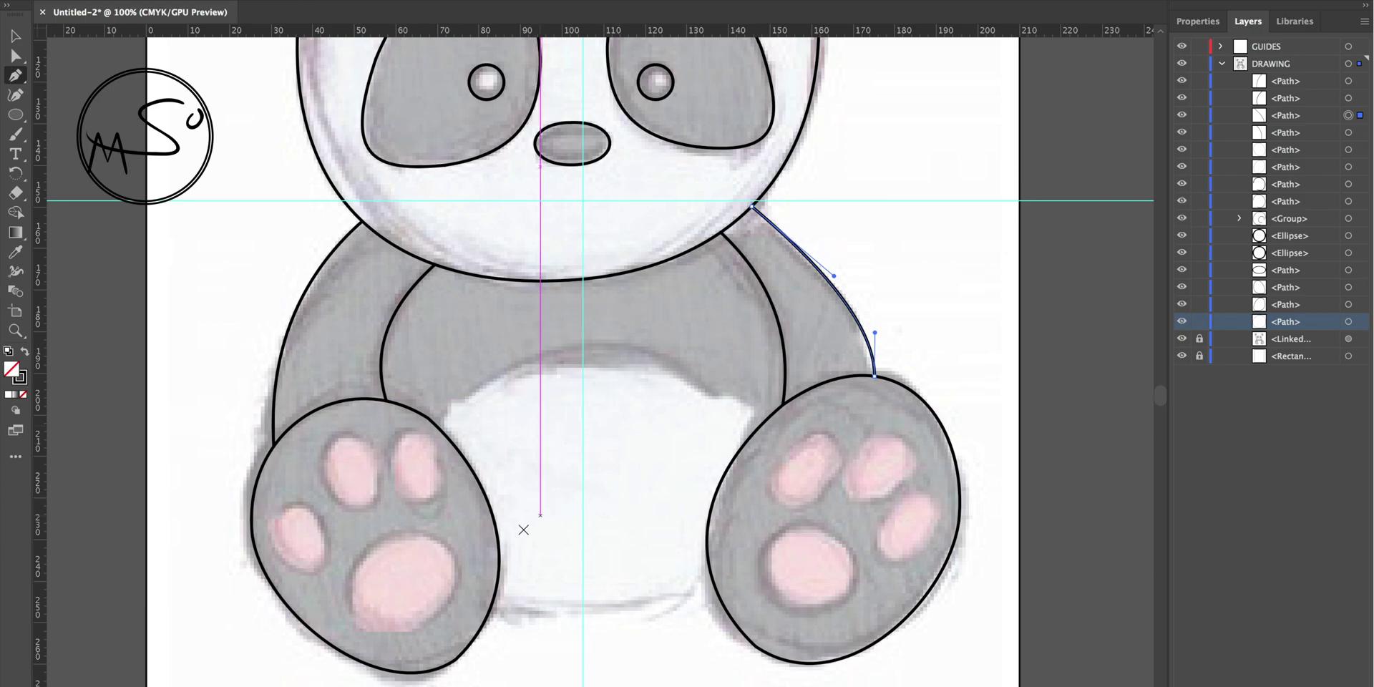
# - Draw a line for the belly's lower edge between the two feet and bend it down to follow the sketch
pyautogui.press('p')
pyautogui.click(491, 603)
pyautogui.press('Return')
pyautogui.hotkey('shift', 'c')
pyautogui.moveTo(604, 597); pyautogui.dragTo(603, 614)
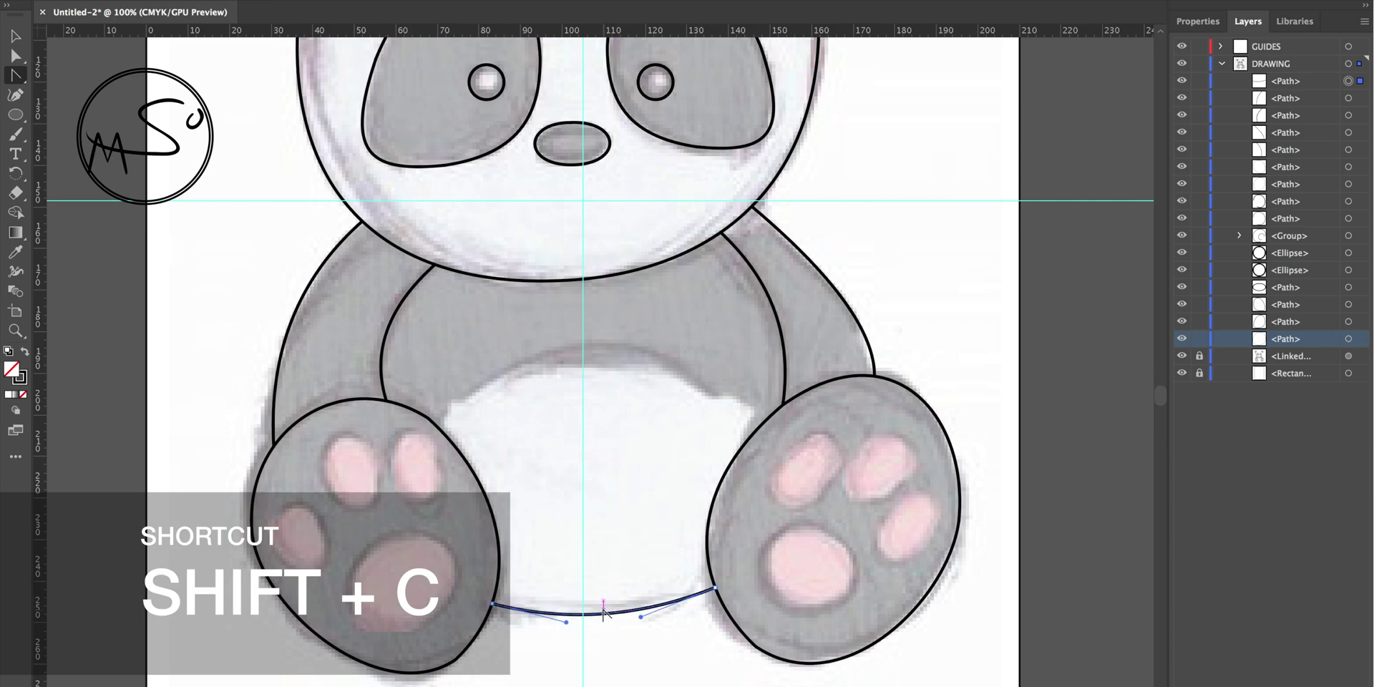
# - Draw a line between the two feet for the white belly's upper edge, arch it upward along the sketch, and deselect it
pyautogui.press('p')
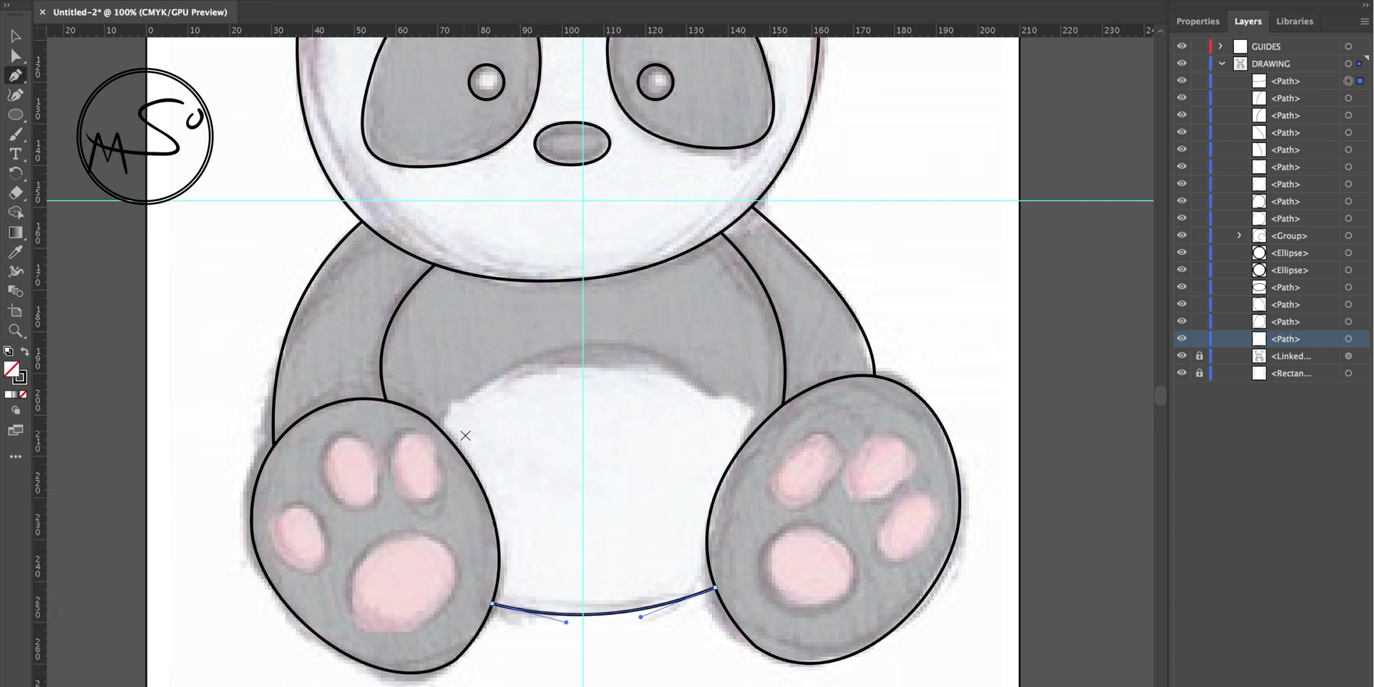
pyautogui.click(439, 428)
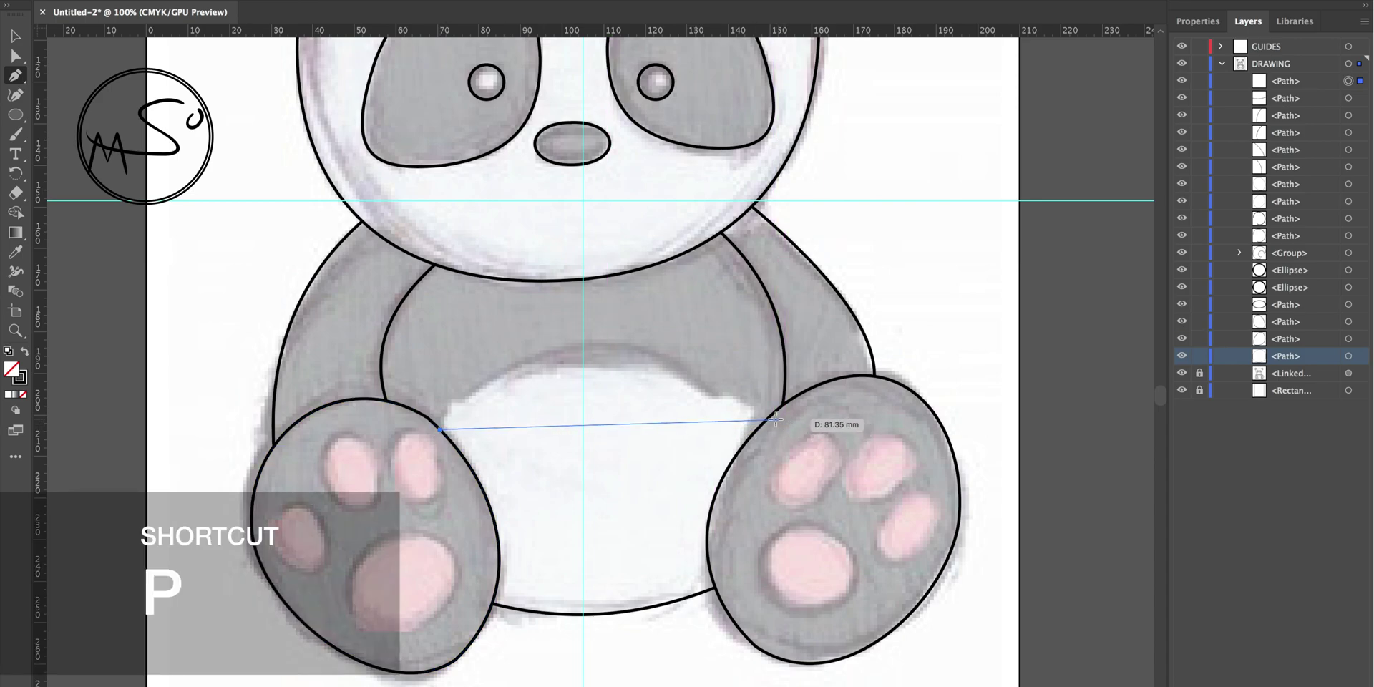
pyautogui.click(767, 418)
pyautogui.press('Return')
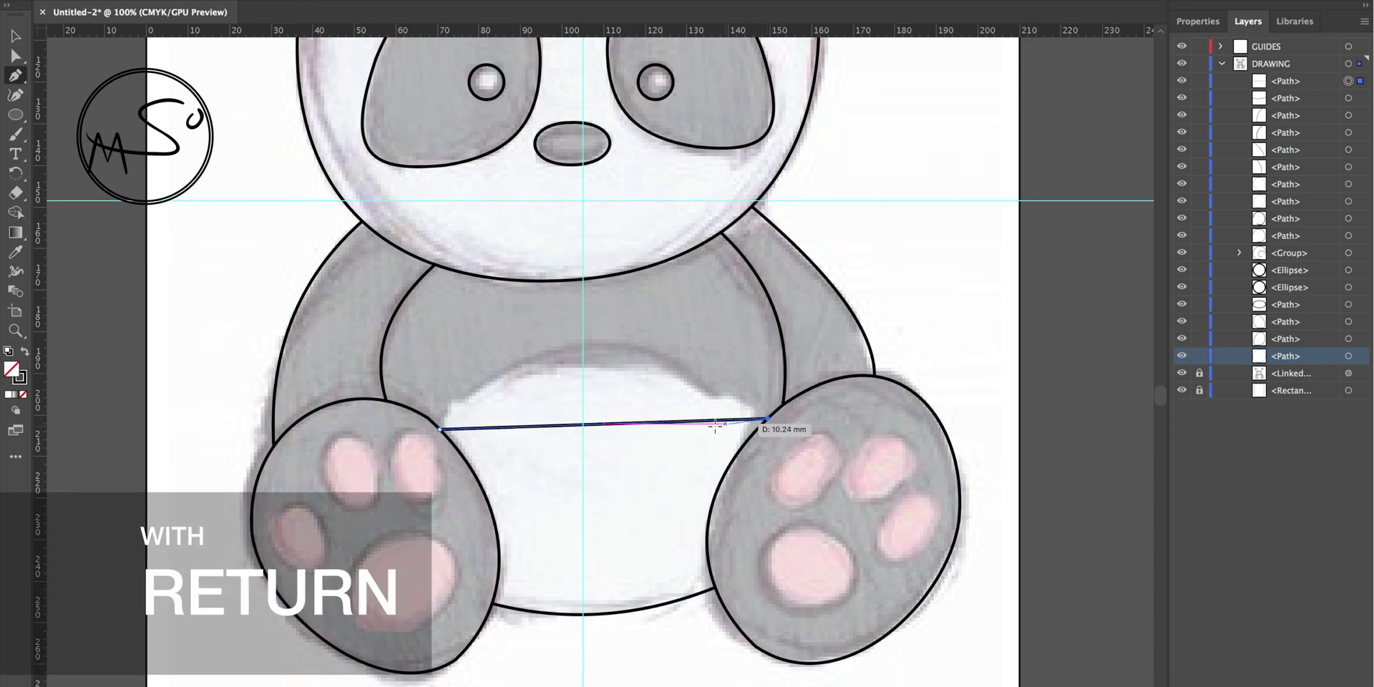
pyautogui.hotkey('shift', 'c')
pyautogui.moveTo(603, 430); pyautogui.dragTo(594, 345)
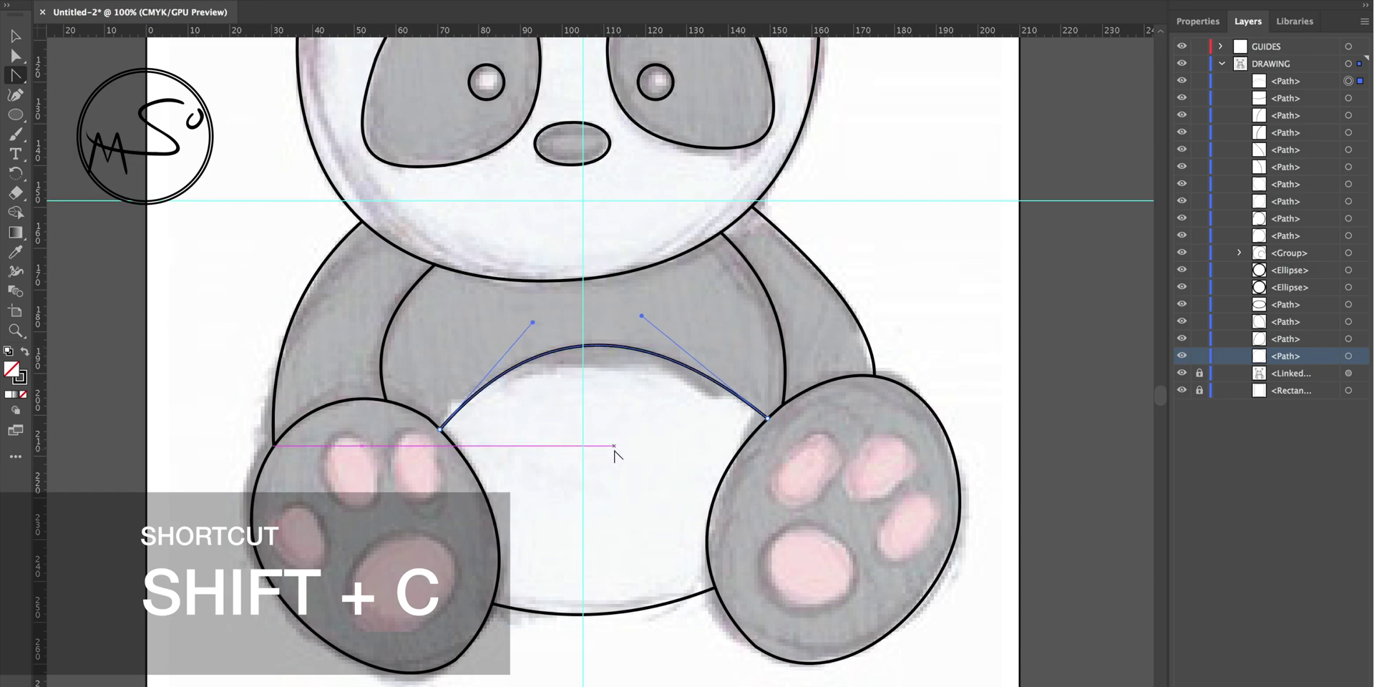
pyautogui.press('v')
pyautogui.click(642, 455)
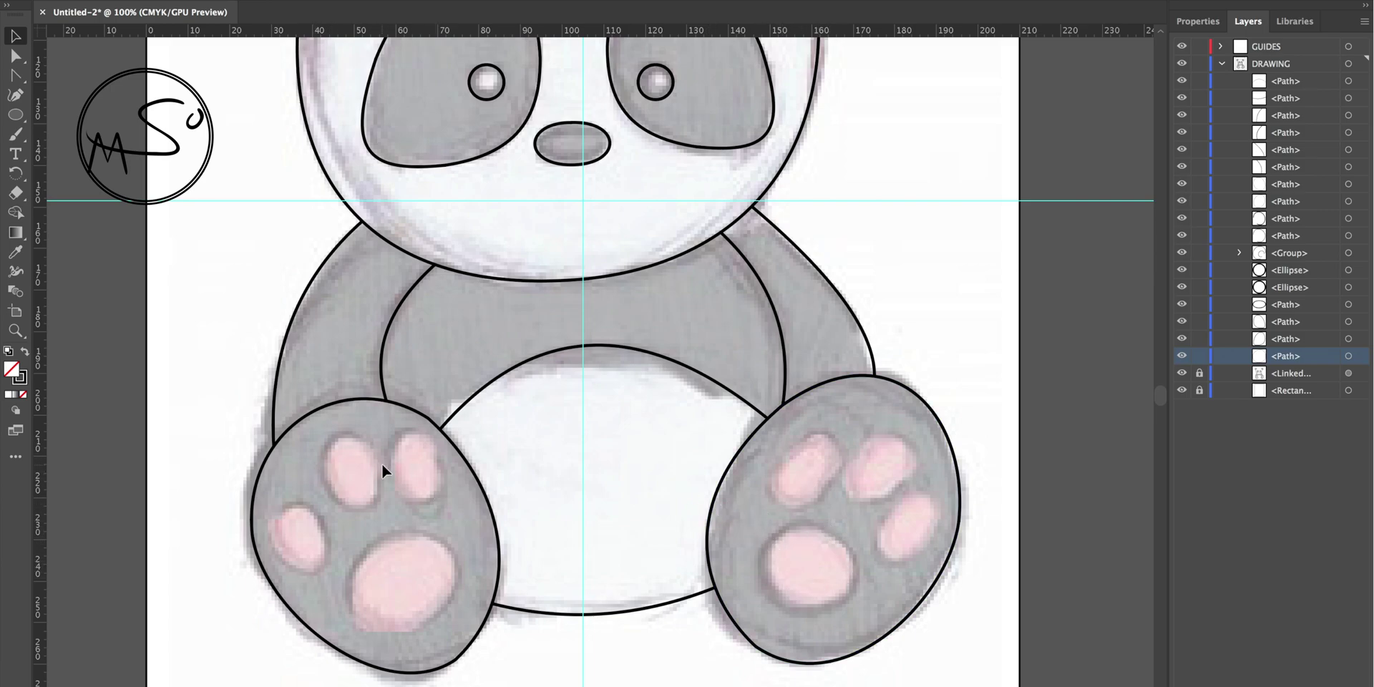
# - Outline the large pad of the right foot with a two-point Pen path, curving both sides and adjusting its handles to fit the sketch
pyautogui.press('p')
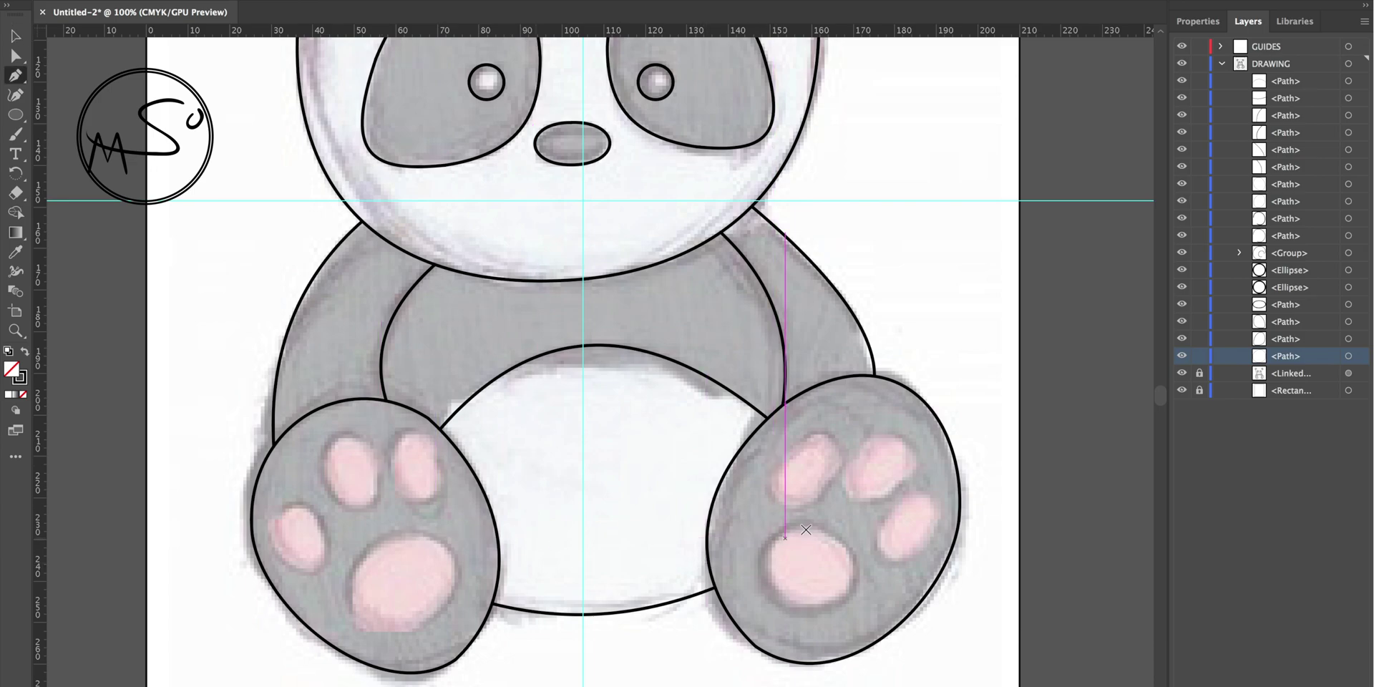
pyautogui.click(819, 526)
pyautogui.click(797, 611)
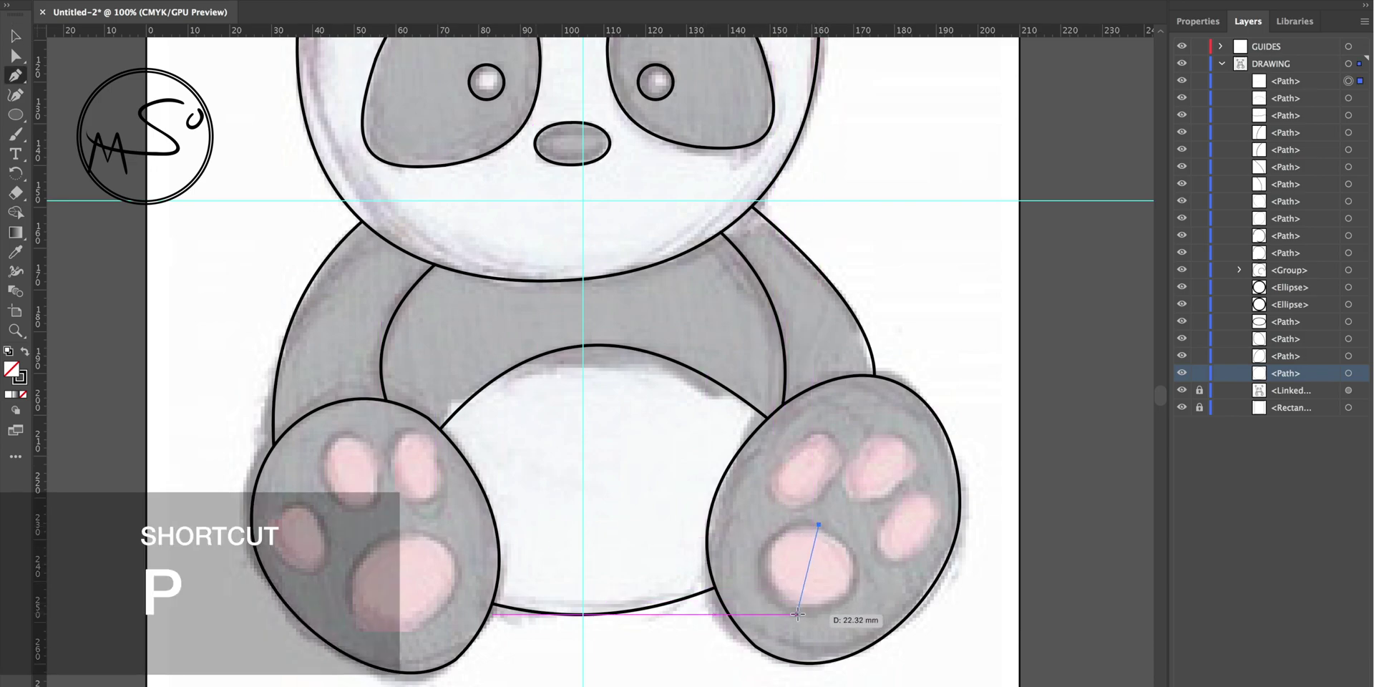
pyautogui.hotkey('shift', 'c')
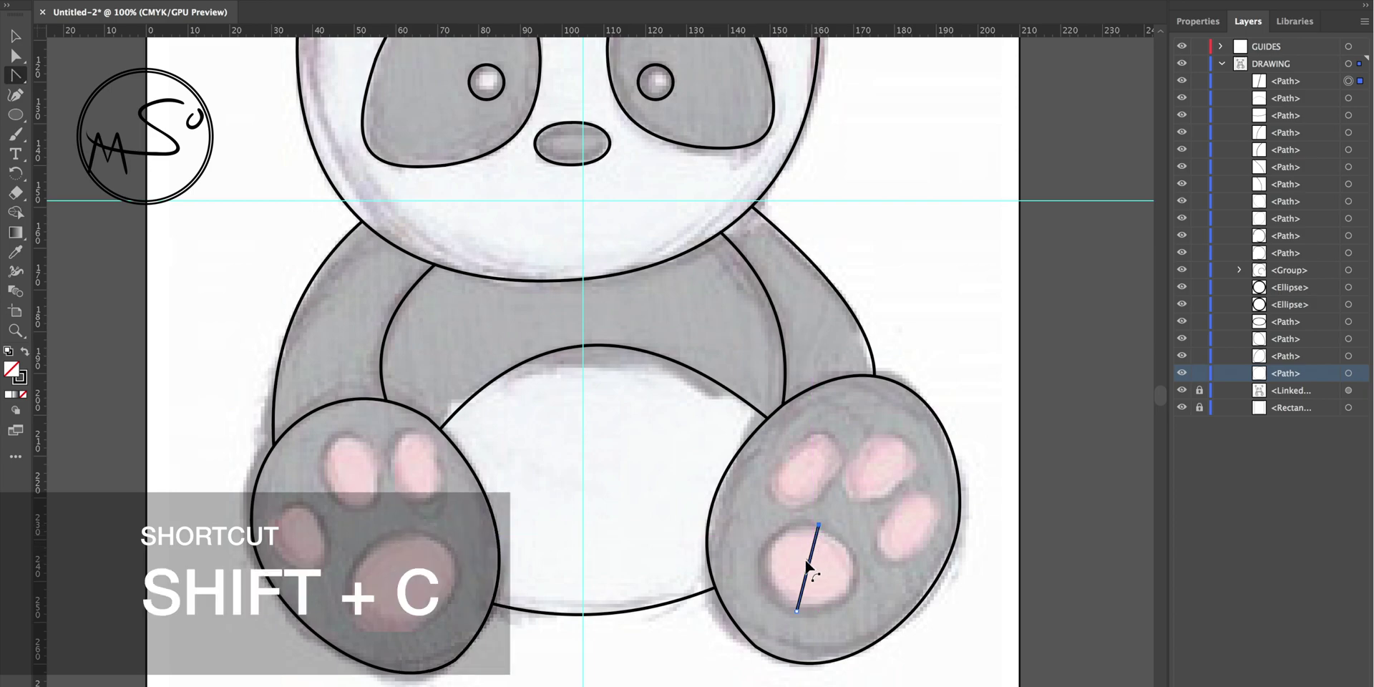
pyautogui.moveTo(845, 569); pyautogui.dragTo(753, 509)
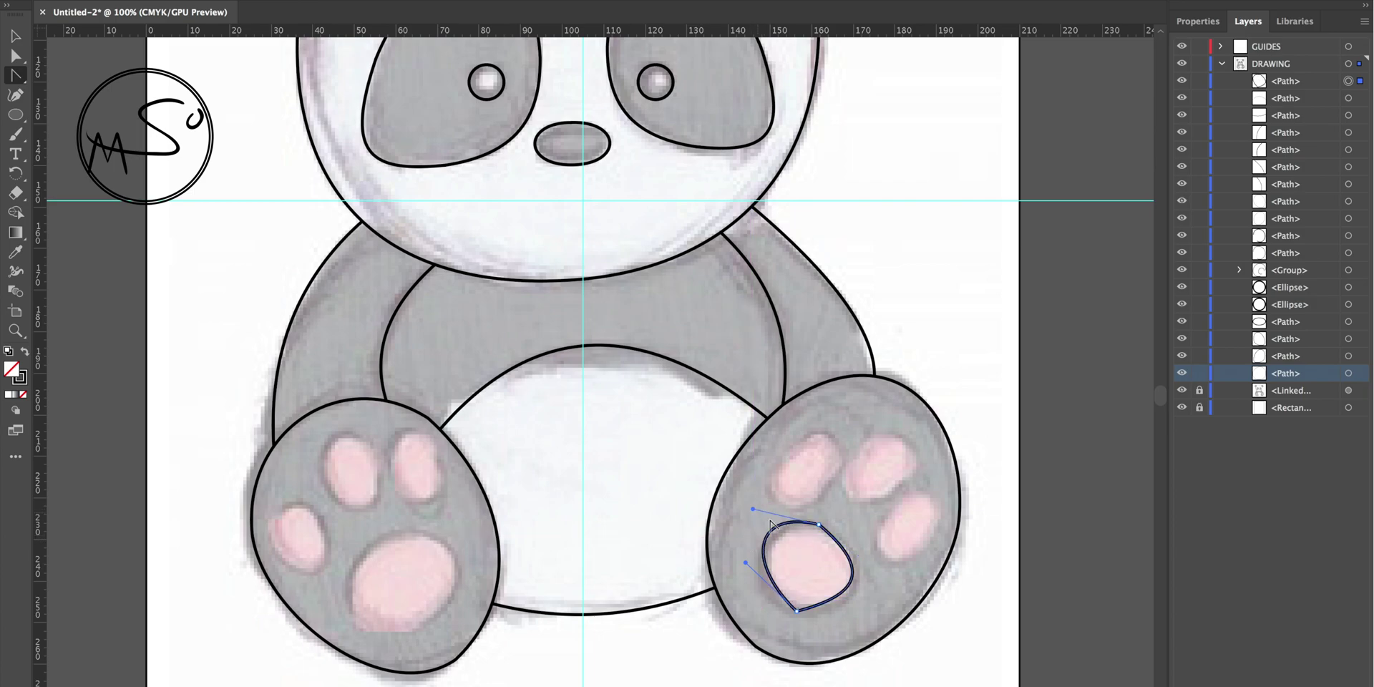
pyautogui.moveTo(743, 573); pyautogui.dragTo(742, 583)
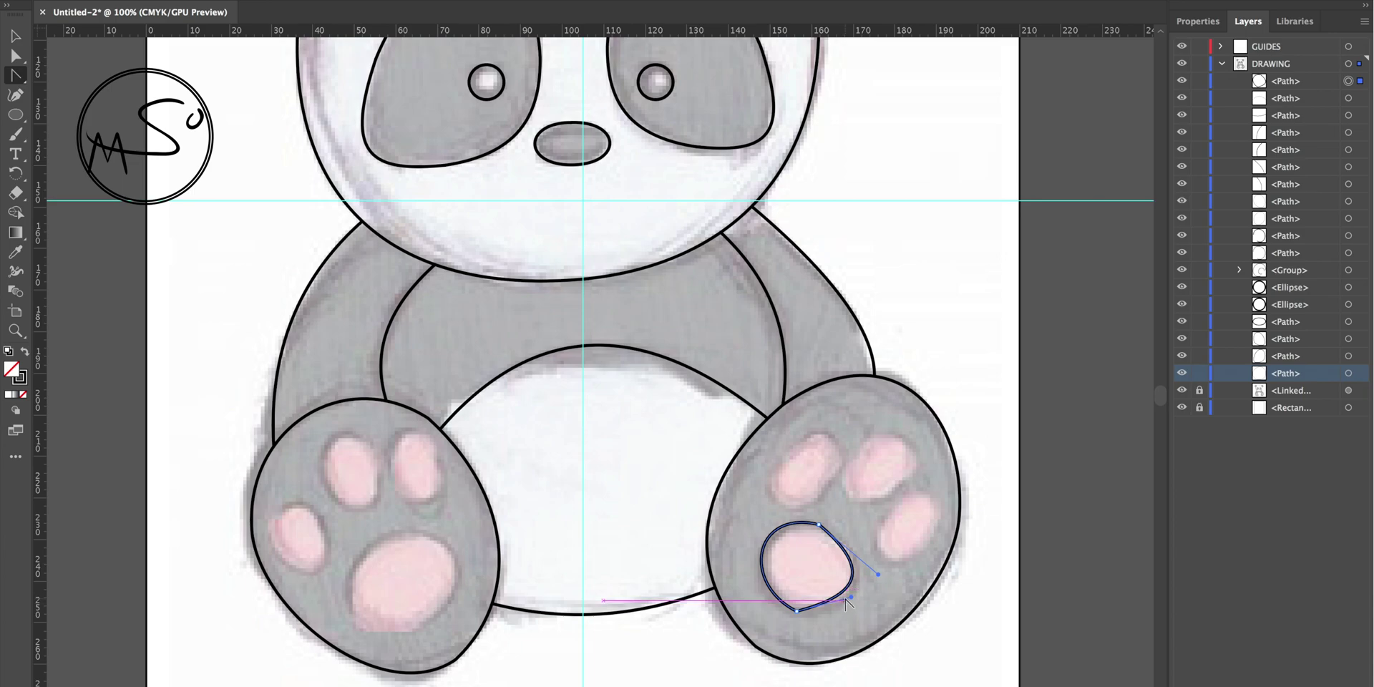
pyautogui.moveTo(849, 596); pyautogui.dragTo(839, 629)
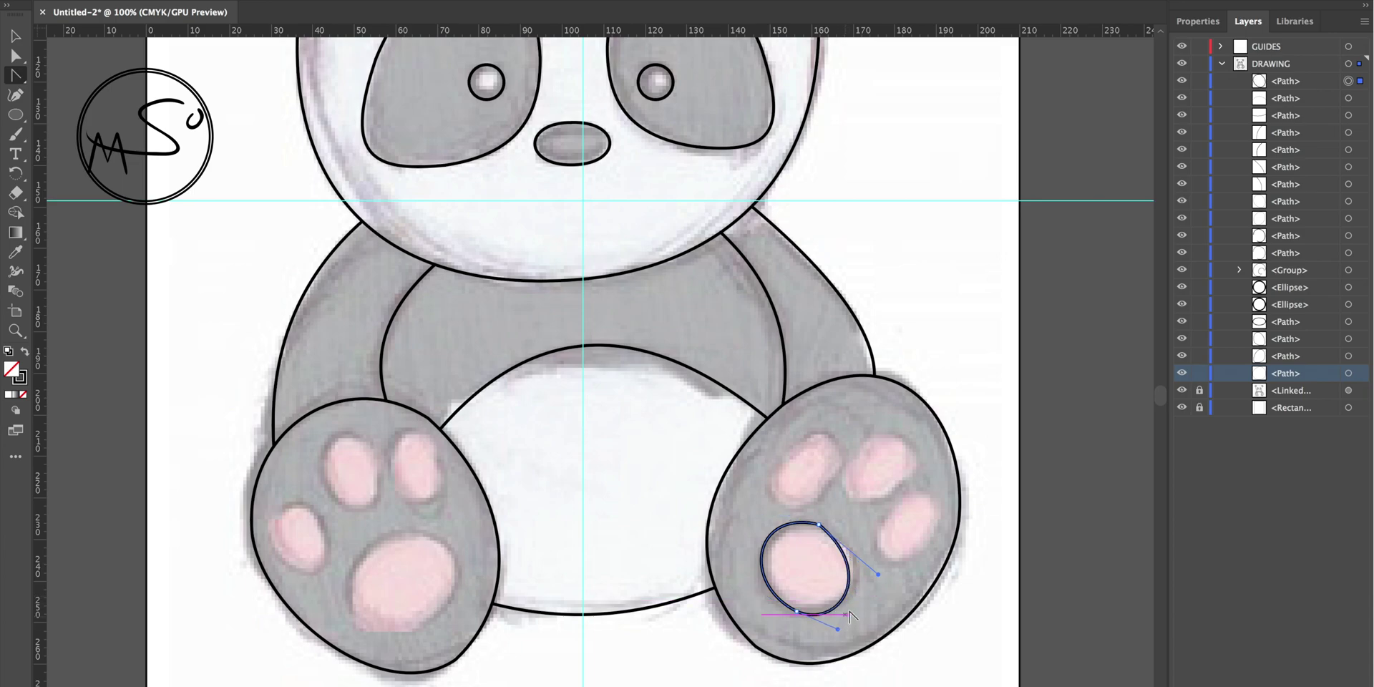
pyautogui.moveTo(879, 574); pyautogui.dragTo(890, 554)
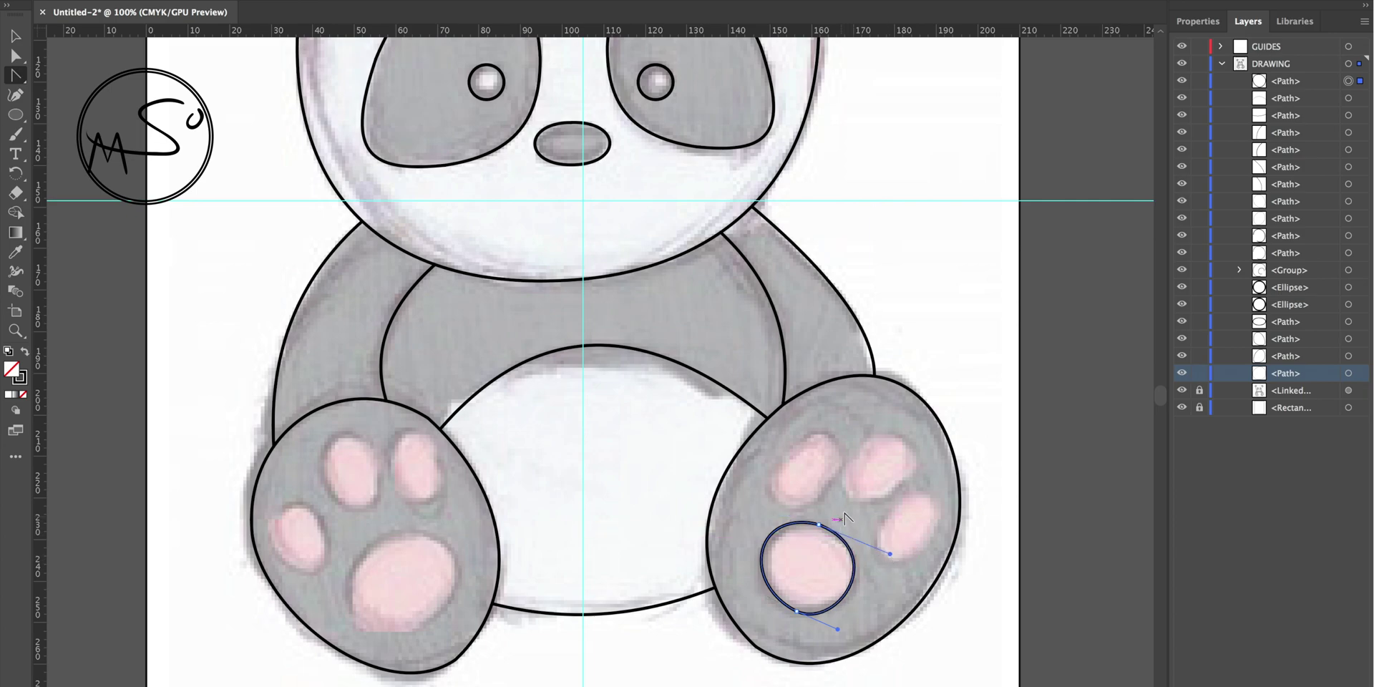
# - Outline the right foot's inner toe pad with a two-point Pen path curved into an oval that follows the sketch
pyautogui.press('p')
pyautogui.keyDown('ctrl'); pyautogui.click(785, 455); pyautogui.keyUp('ctrl')
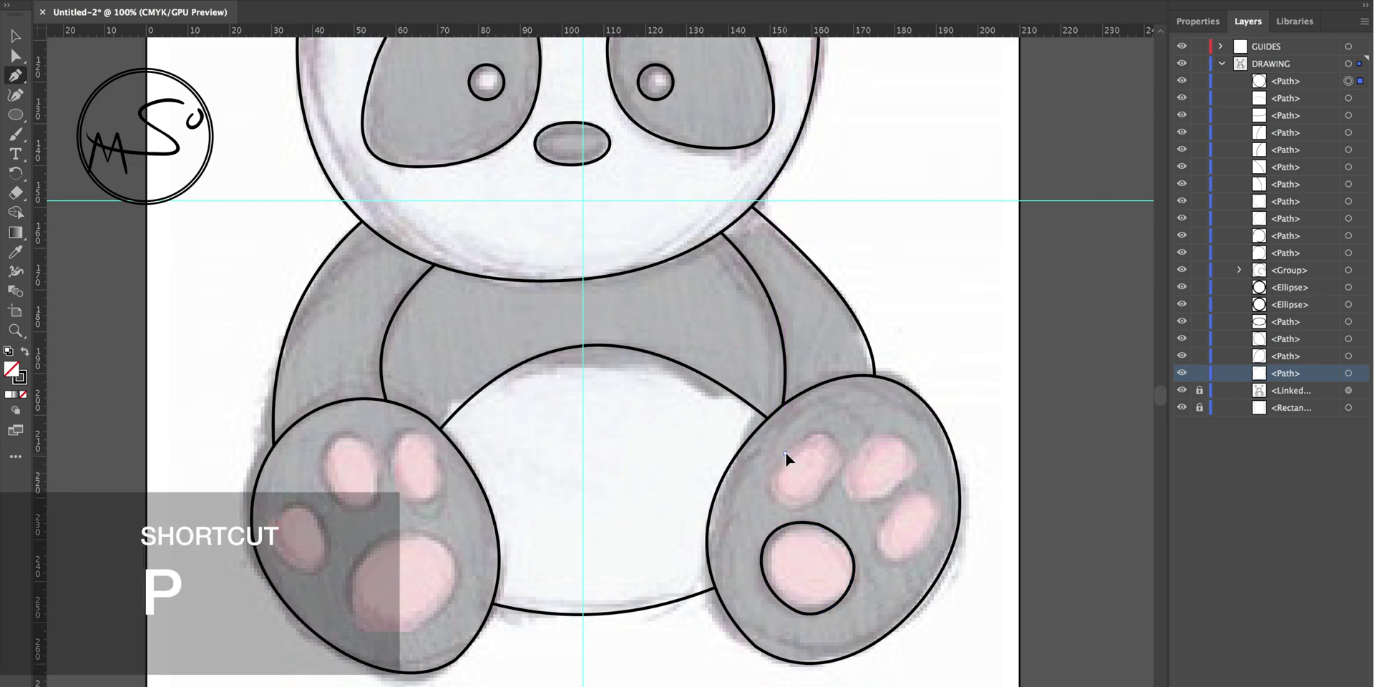
pyautogui.click(829, 486)
pyautogui.keyDown('ctrl'); pyautogui.click(785, 453); pyautogui.keyUp('ctrl')
pyautogui.hotkey('shift', 'c')
pyautogui.moveTo(803, 467); pyautogui.dragTo(754, 498)
pyautogui.moveTo(798, 446); pyautogui.dragTo(818, 413)
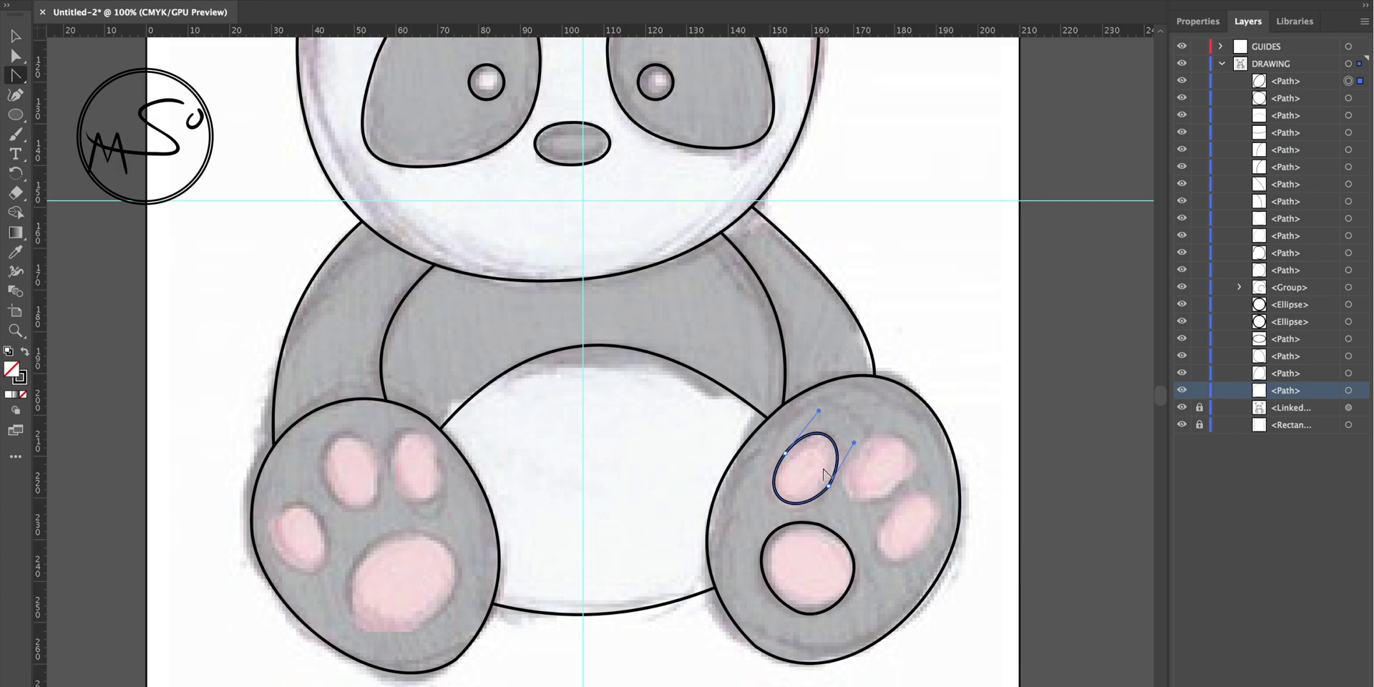
# - Duplicate the oval toe outline onto the right foot's two remaining toe pads
pyautogui.click(811, 497)
pyautogui.moveTo(795, 523); pyautogui.dragTo(823, 521)
pyautogui.press('v')
pyautogui.moveTo(828, 455); pyautogui.dragTo(940, 516)
pyautogui.hotkey('ctrl', 'z')
# - Reflect a copy of the right foot's three toe outlines across the vertical axis and place it over the left foot's toe pads
pyautogui.keyDown('shift'); pyautogui.click(884, 462); pyautogui.keyUp('shift')
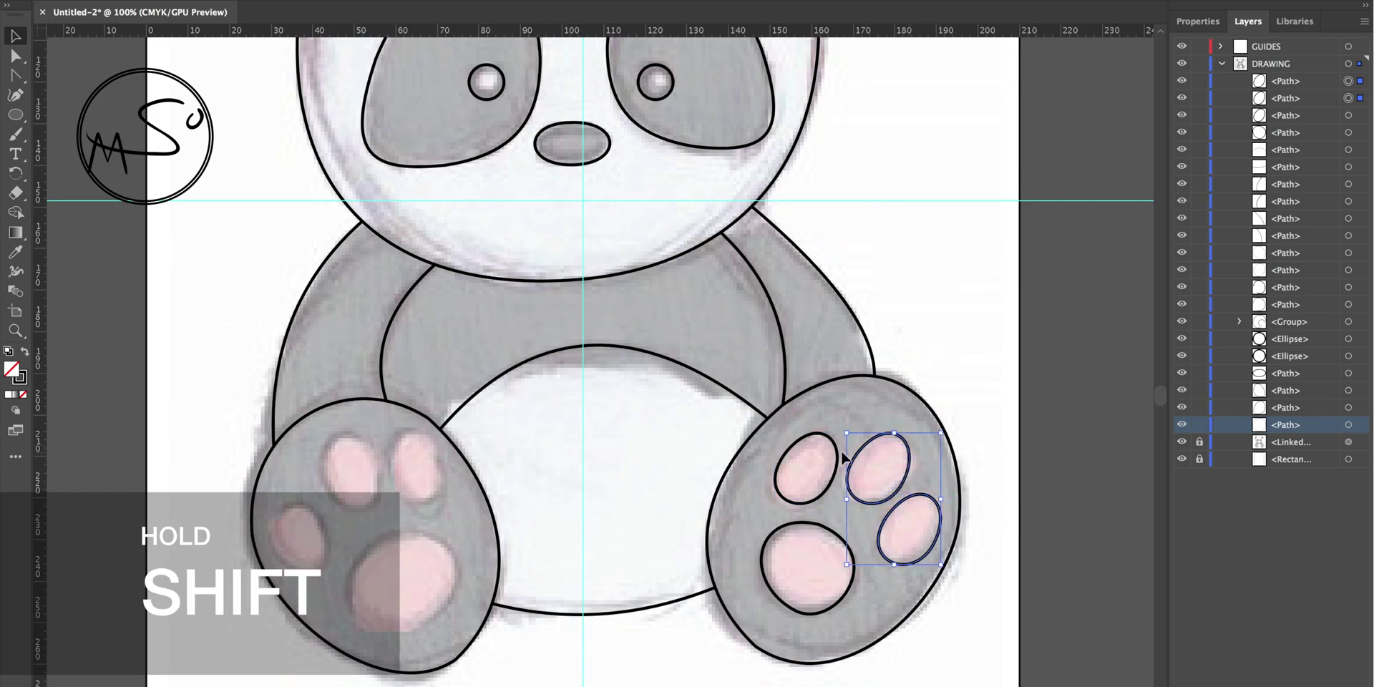
pyautogui.keyDown('shift'); pyautogui.click(835, 459); pyautogui.keyUp('shift')
pyautogui.rightClick(842, 445)
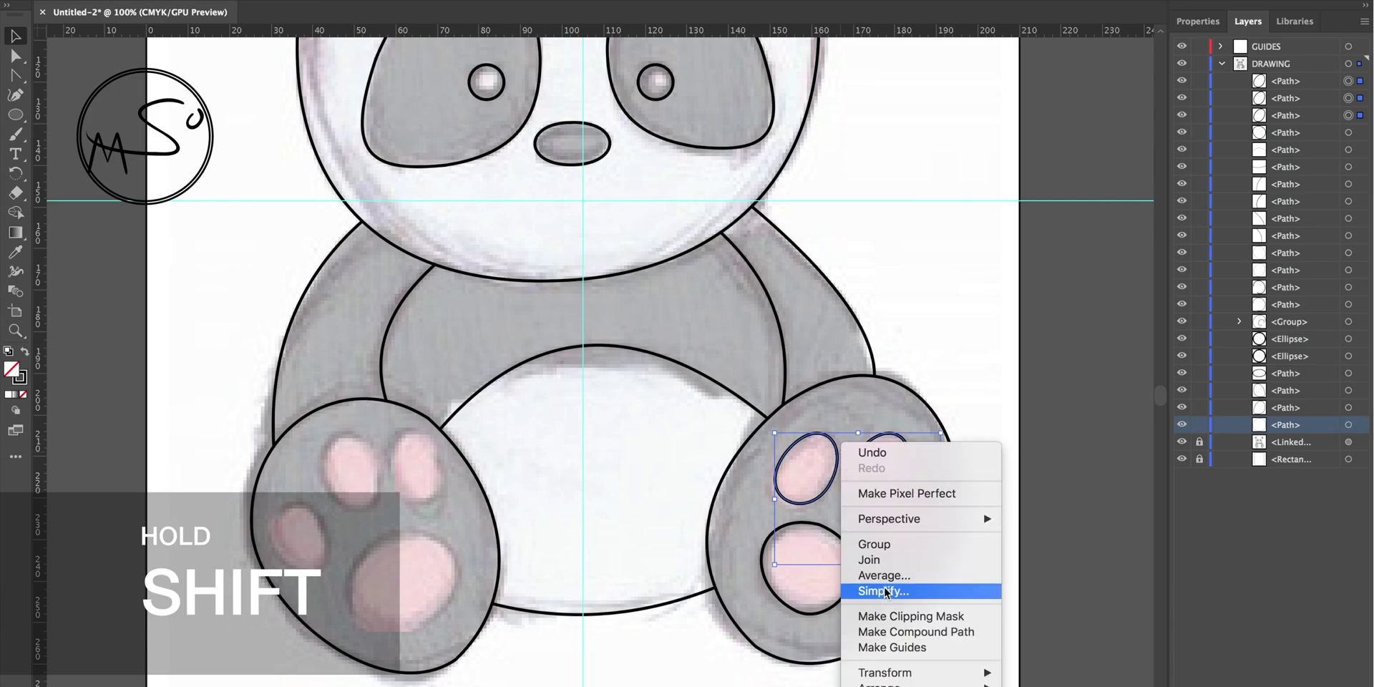
pyautogui.moveTo(888, 673)
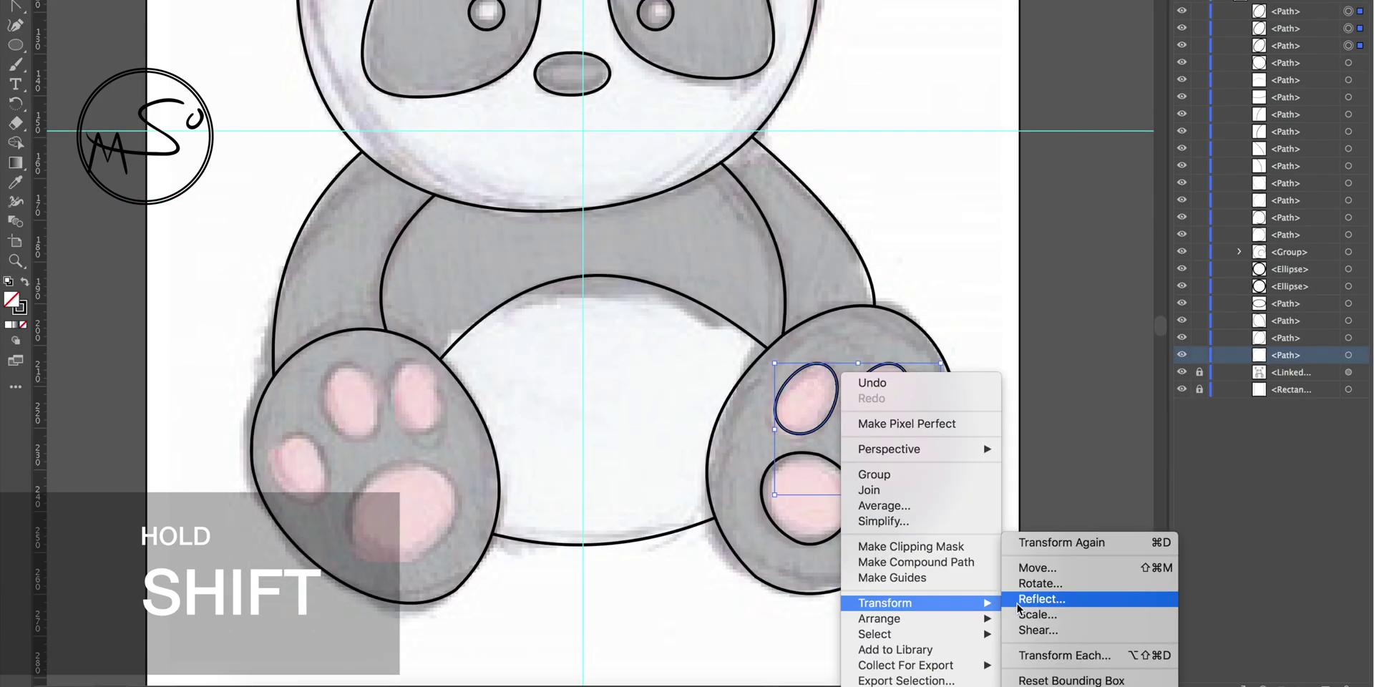
pyautogui.click(1018, 605)
pyautogui.click(604, 412)
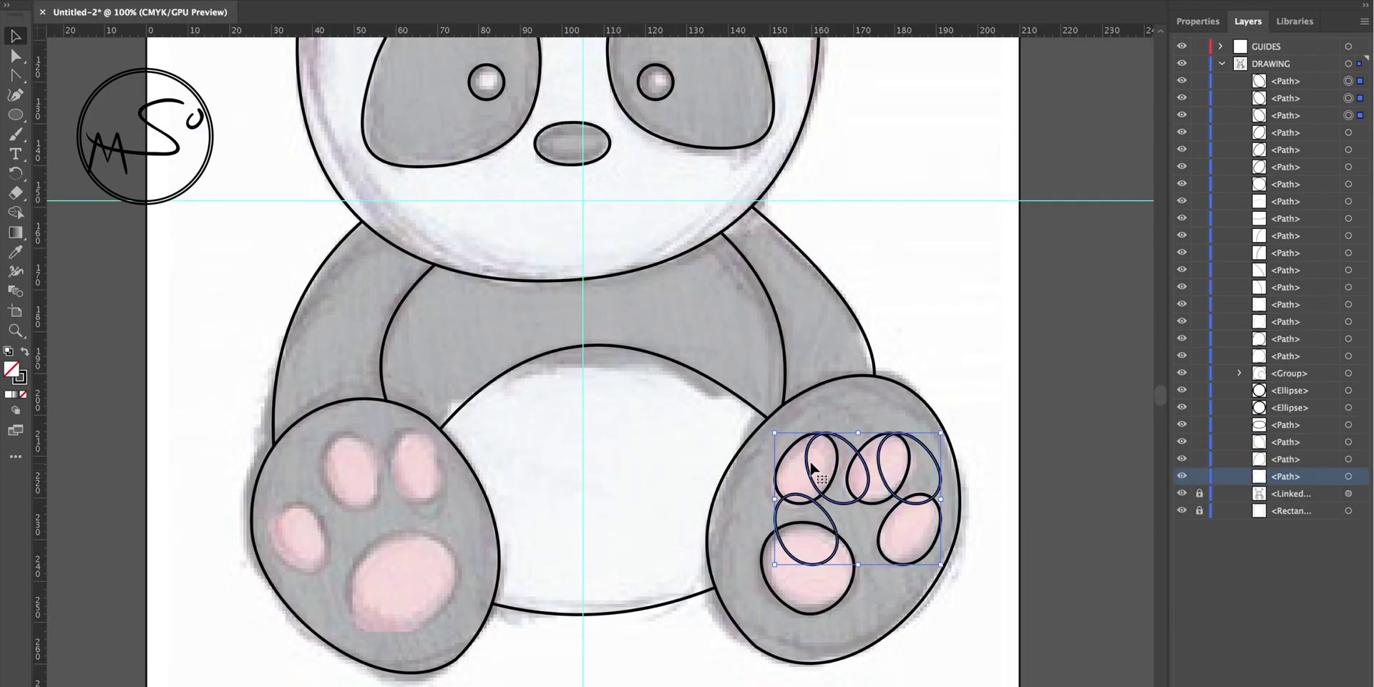
pyautogui.moveTo(809, 467); pyautogui.dragTo(360, 451)
# - Reposition and shrink the left foot's inner and outer toe outlines to fit their sketched pads
pyautogui.click(541, 450)
pyautogui.moveTo(452, 455); pyautogui.dragTo(448, 464)
pyautogui.moveTo(452, 506); pyautogui.dragTo(447, 500)
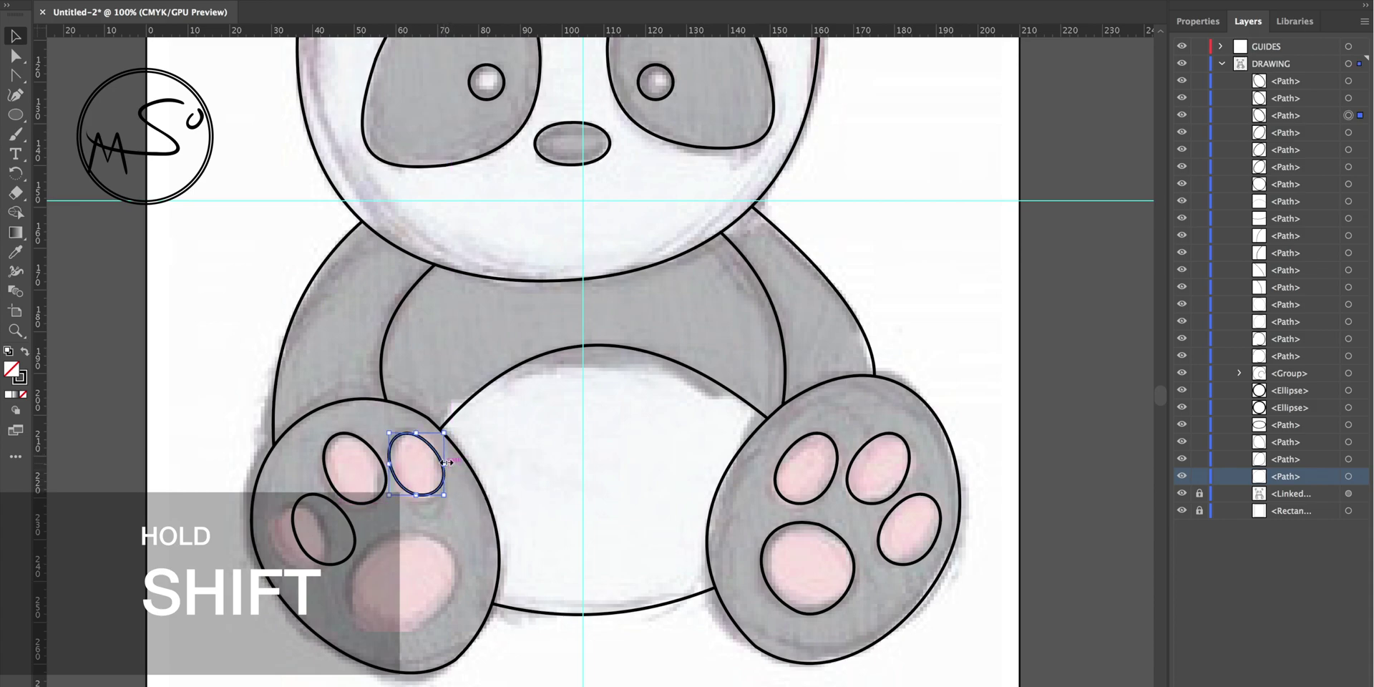
pyautogui.click(494, 462)
pyautogui.click(369, 449)
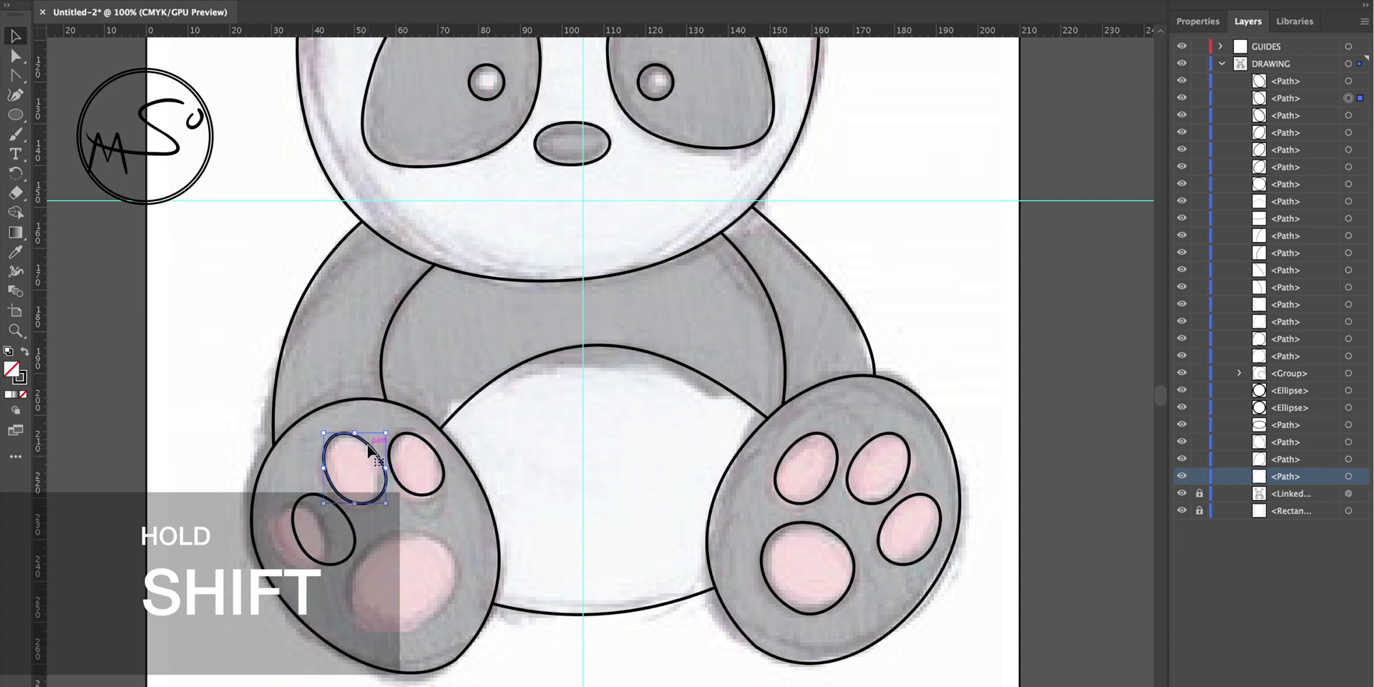
pyautogui.moveTo(315, 501); pyautogui.dragTo(297, 518)
pyautogui.moveTo(339, 575); pyautogui.dragTo(330, 566)
pyautogui.click(389, 526)
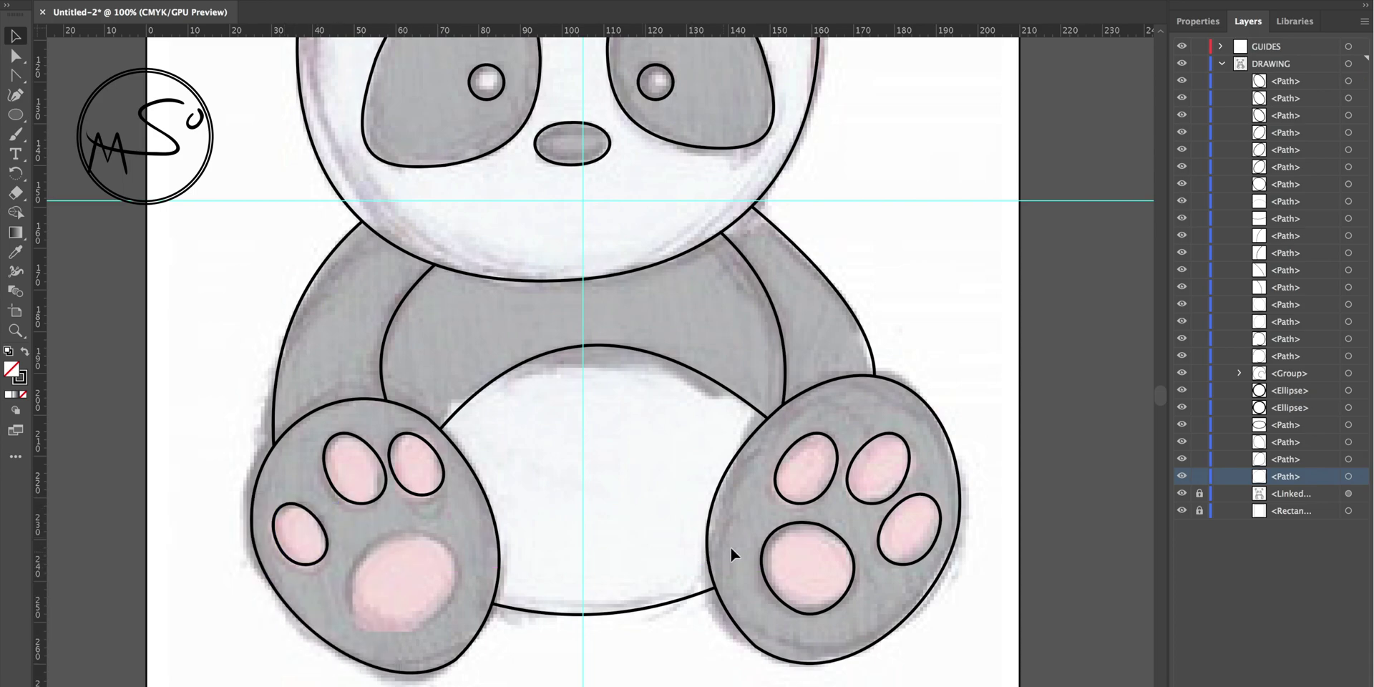
# - Reflect a copy of the right foot's large pad outline across the vertical axis and move it onto the left foot's large pad
pyautogui.click(785, 528)
pyautogui.rightClick(786, 530)
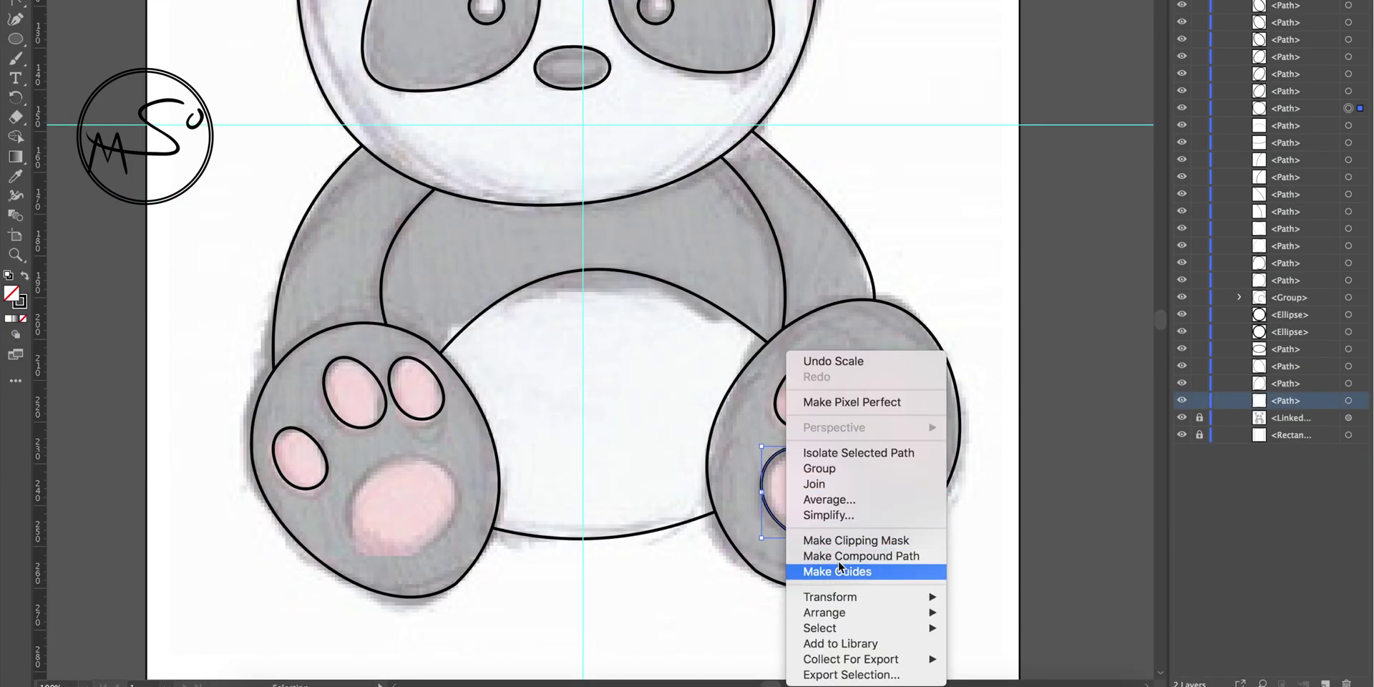
pyautogui.moveTo(931, 596)
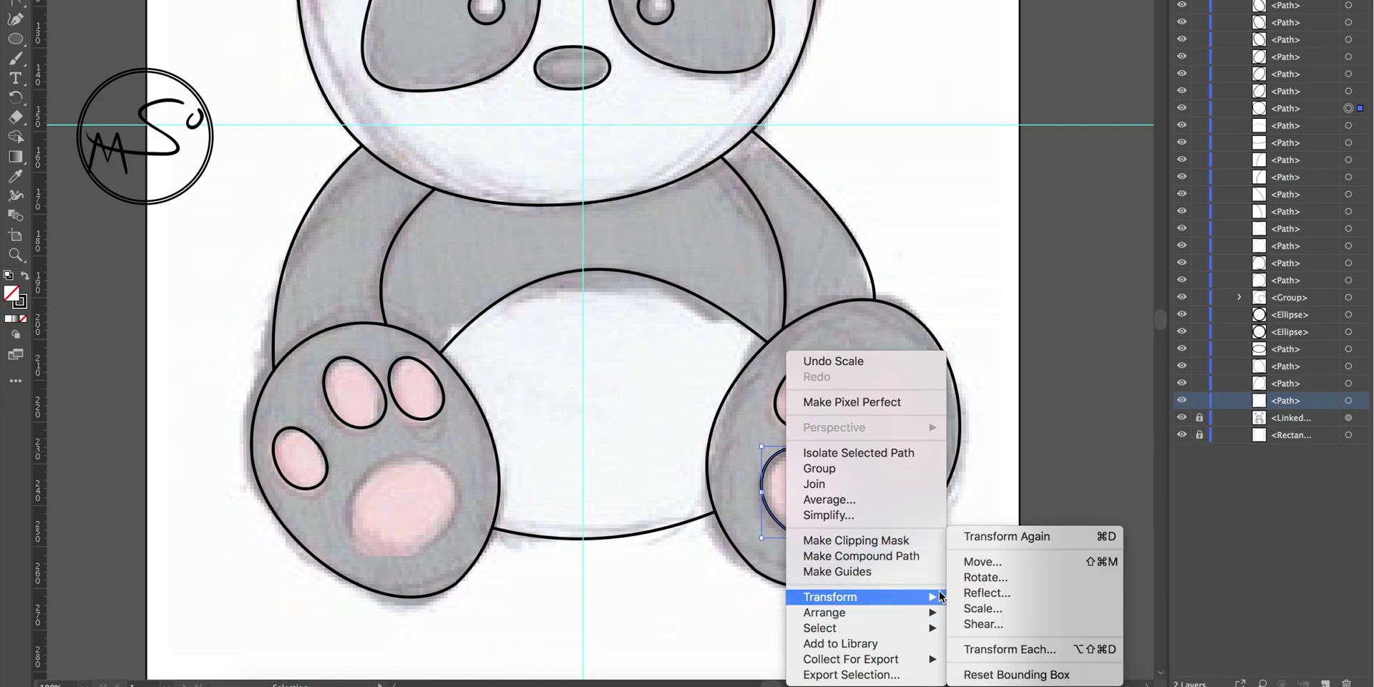
pyautogui.click(987, 592)
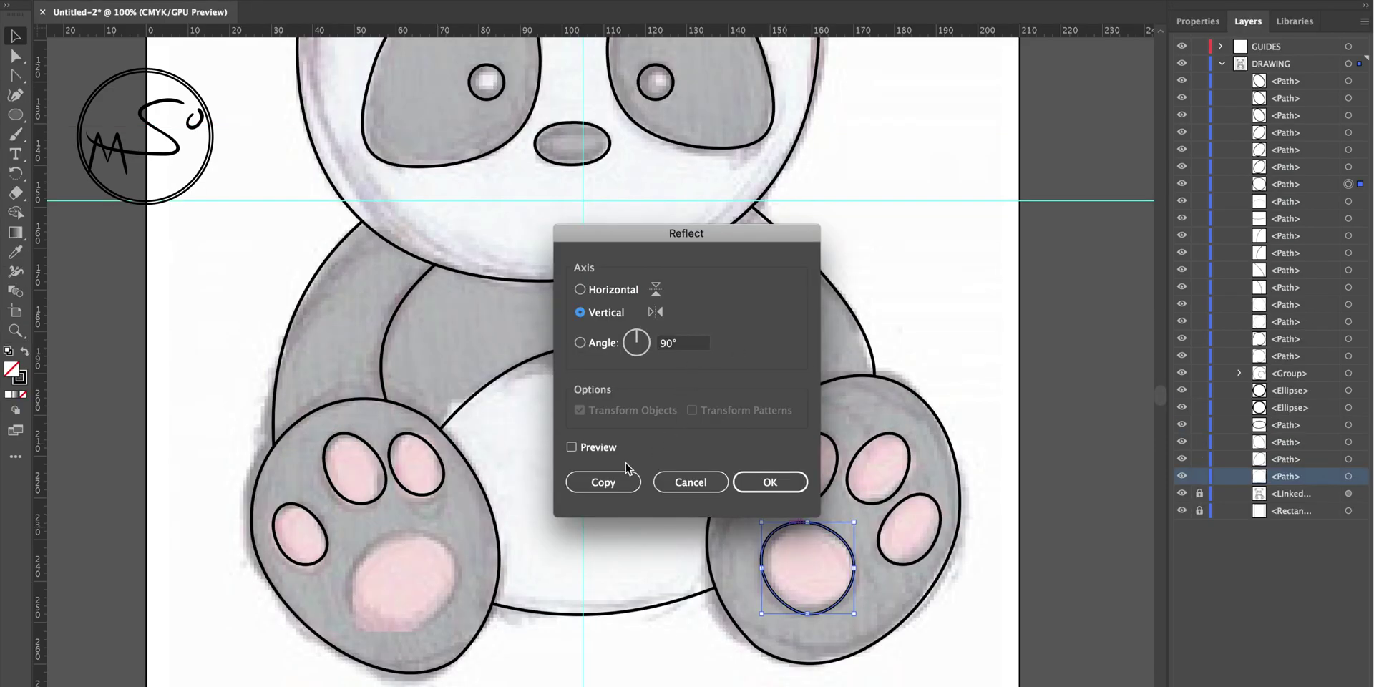
pyautogui.click(617, 484)
pyautogui.click(615, 481)
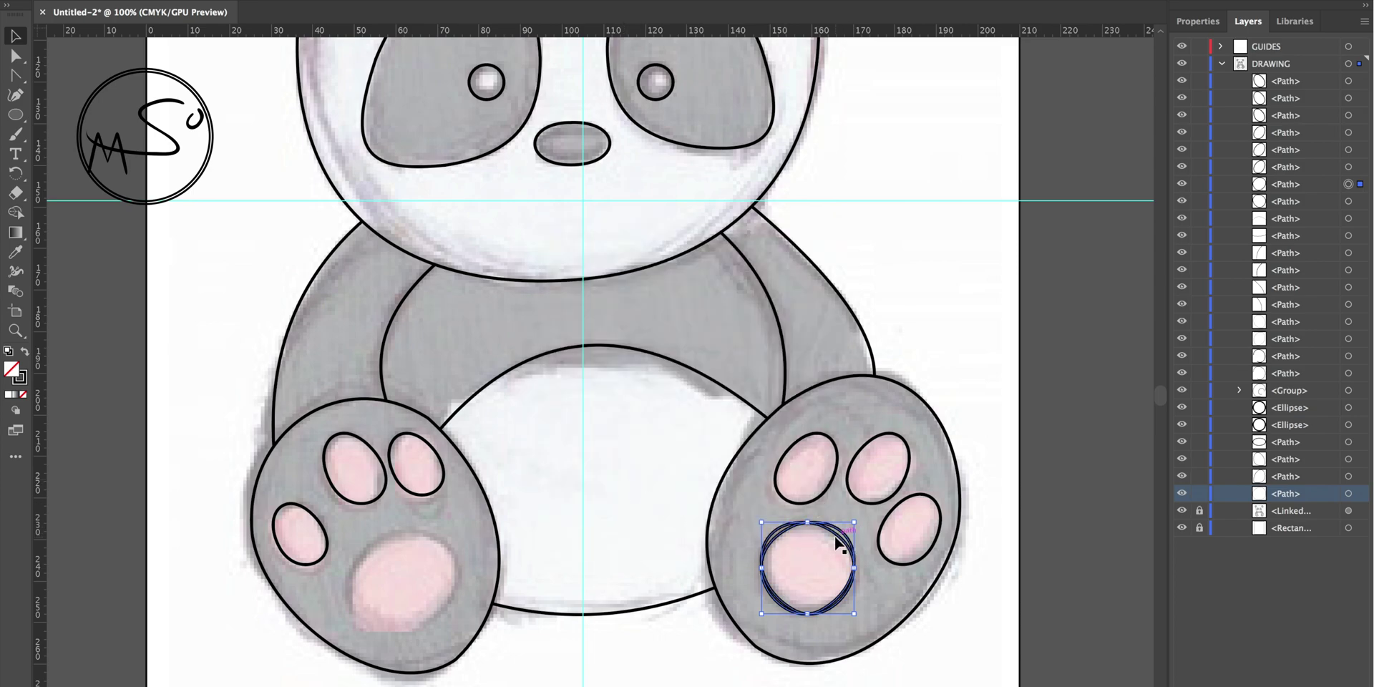
pyautogui.moveTo(793, 537); pyautogui.dragTo(434, 544)
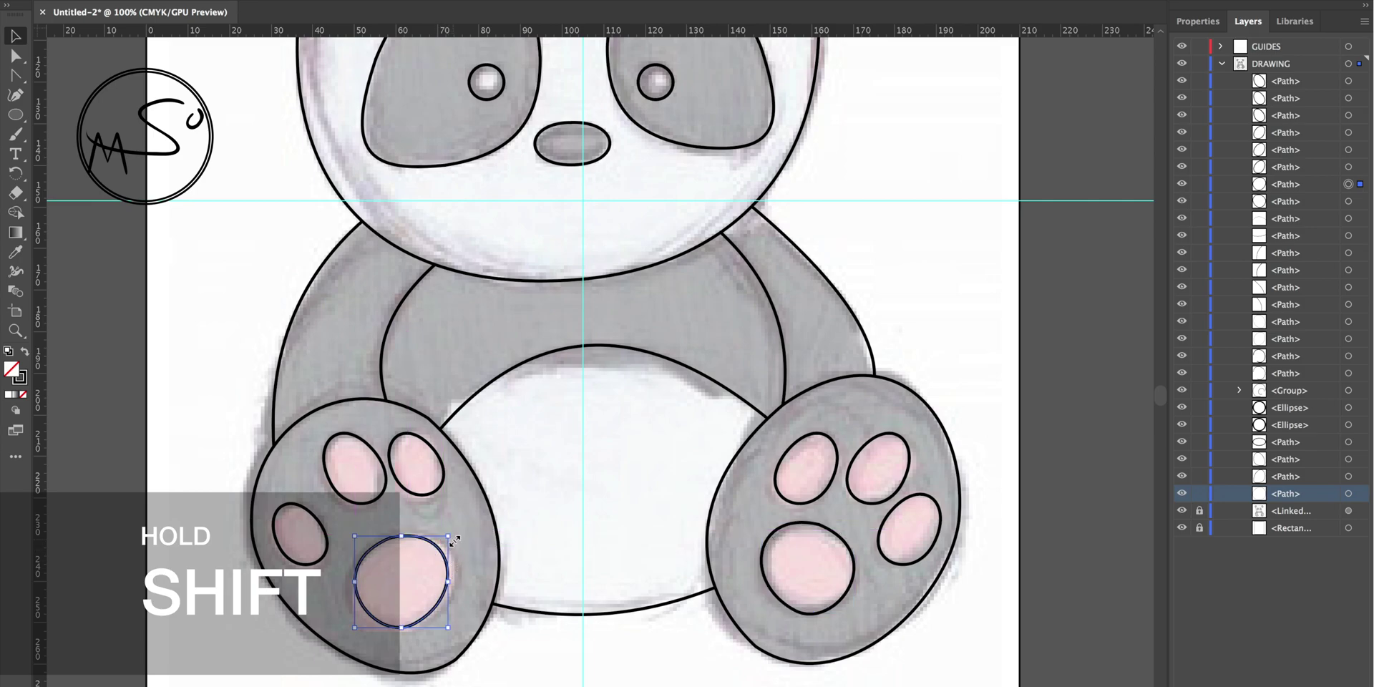
# - Enlarge the left foot's large pad outline proportionally to cover the sketched pad, and deselect it
pyautogui.moveTo(451, 536); pyautogui.dragTo(431, 539)
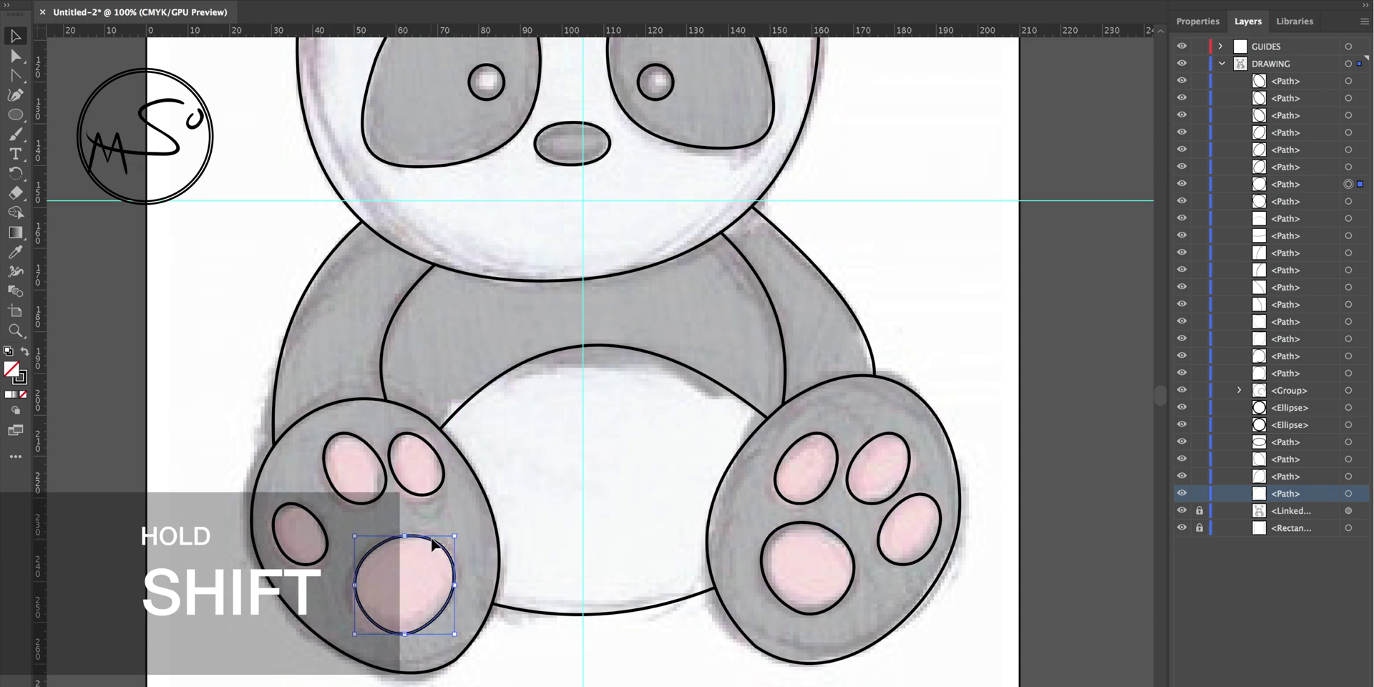
pyautogui.moveTo(353, 637); pyautogui.dragTo(350, 640)
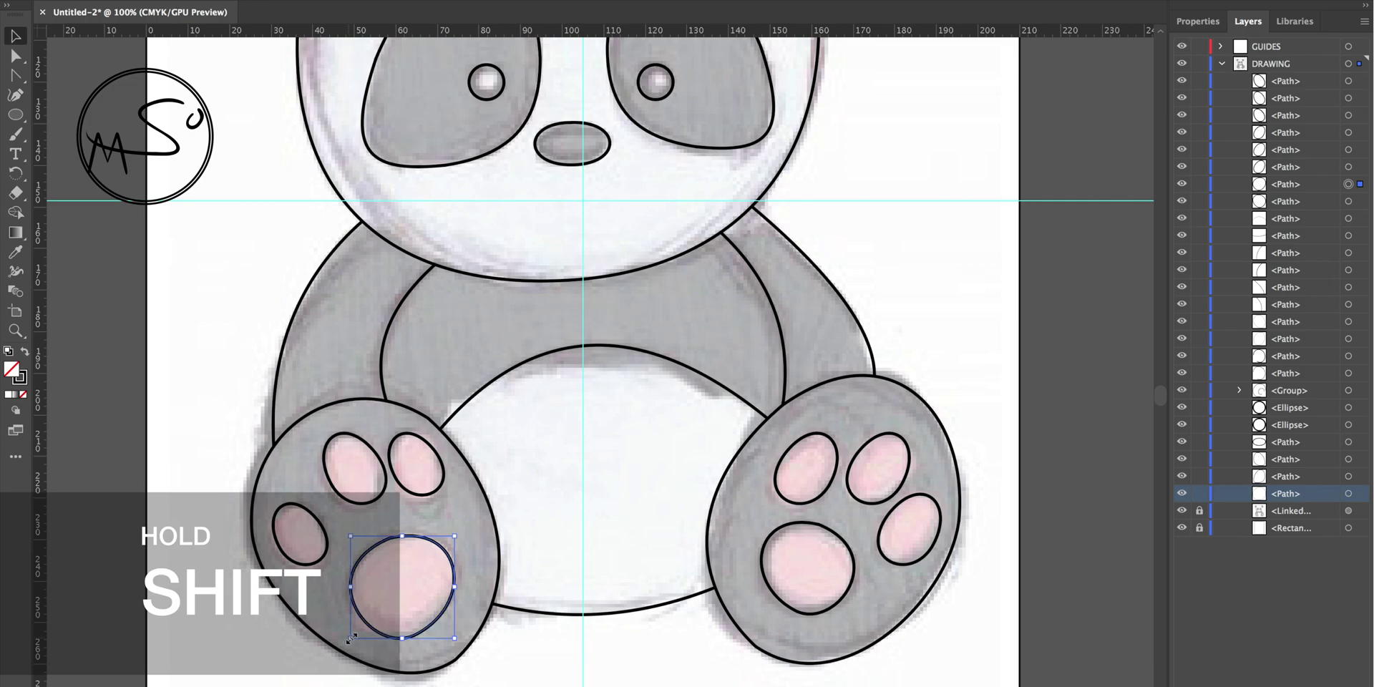
pyautogui.click(559, 519)
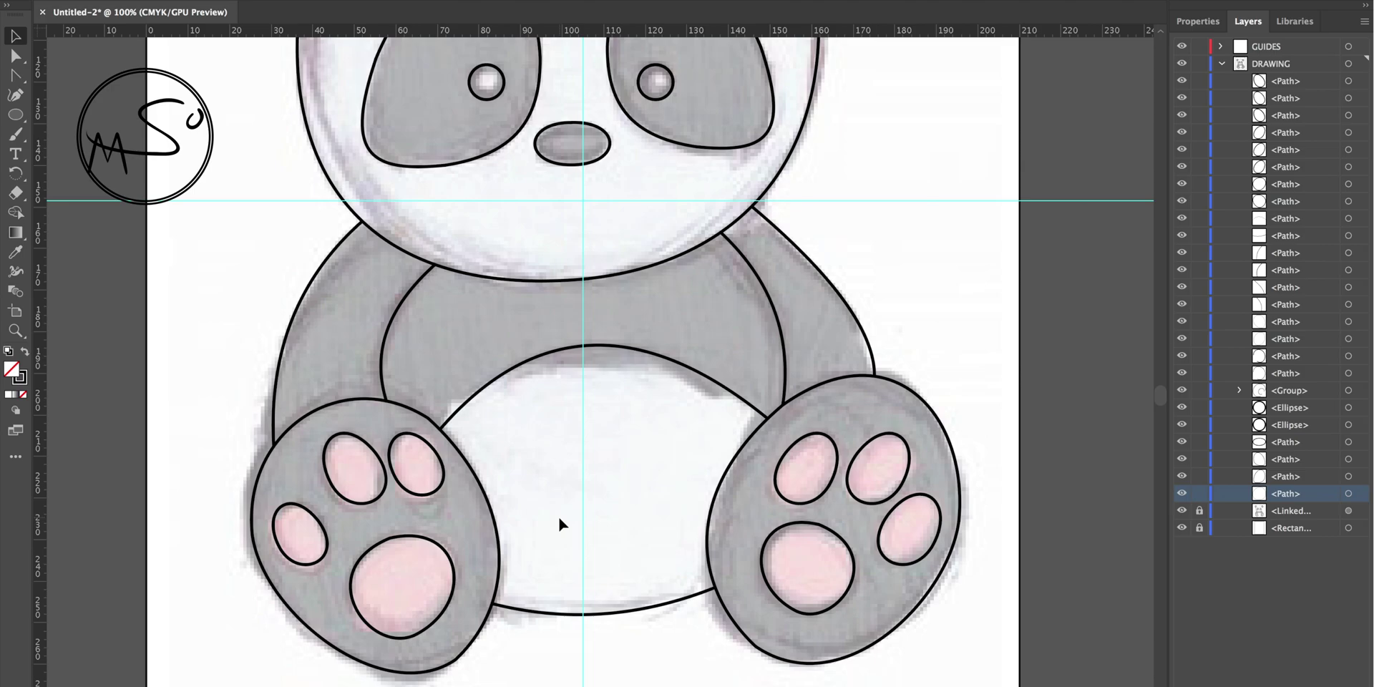
# - Flatten the belly's upper arc slightly and adjust its curve handles to match the sketch more closely, leaving it deselected
pyautogui.scroll(10, 559, 523)
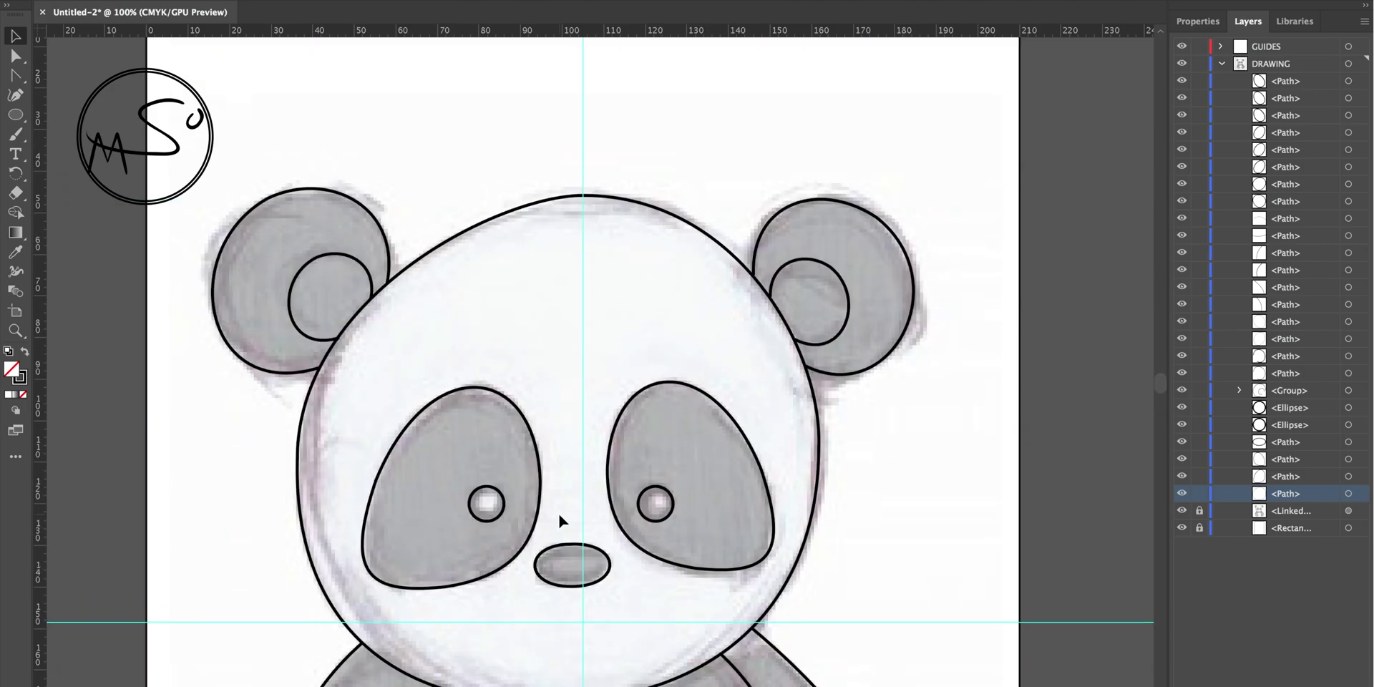
pyautogui.scroll(-7, 559, 515)
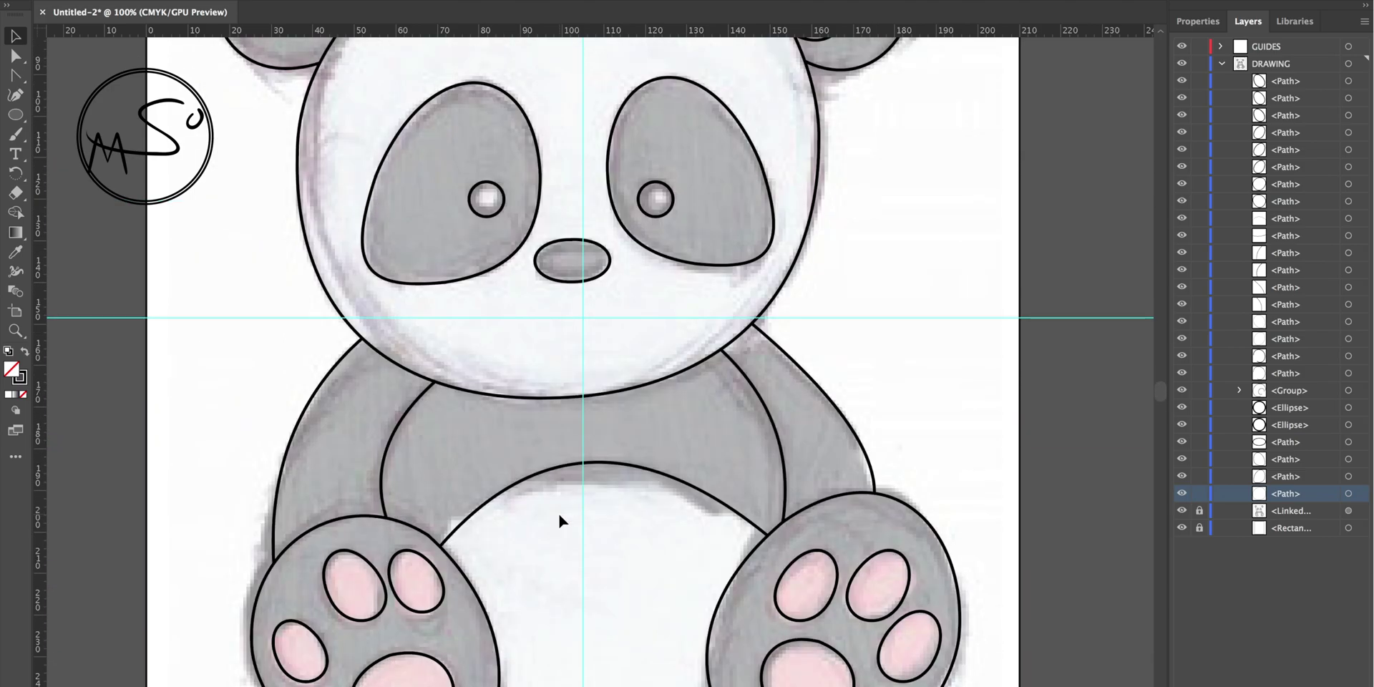
pyautogui.click(616, 463)
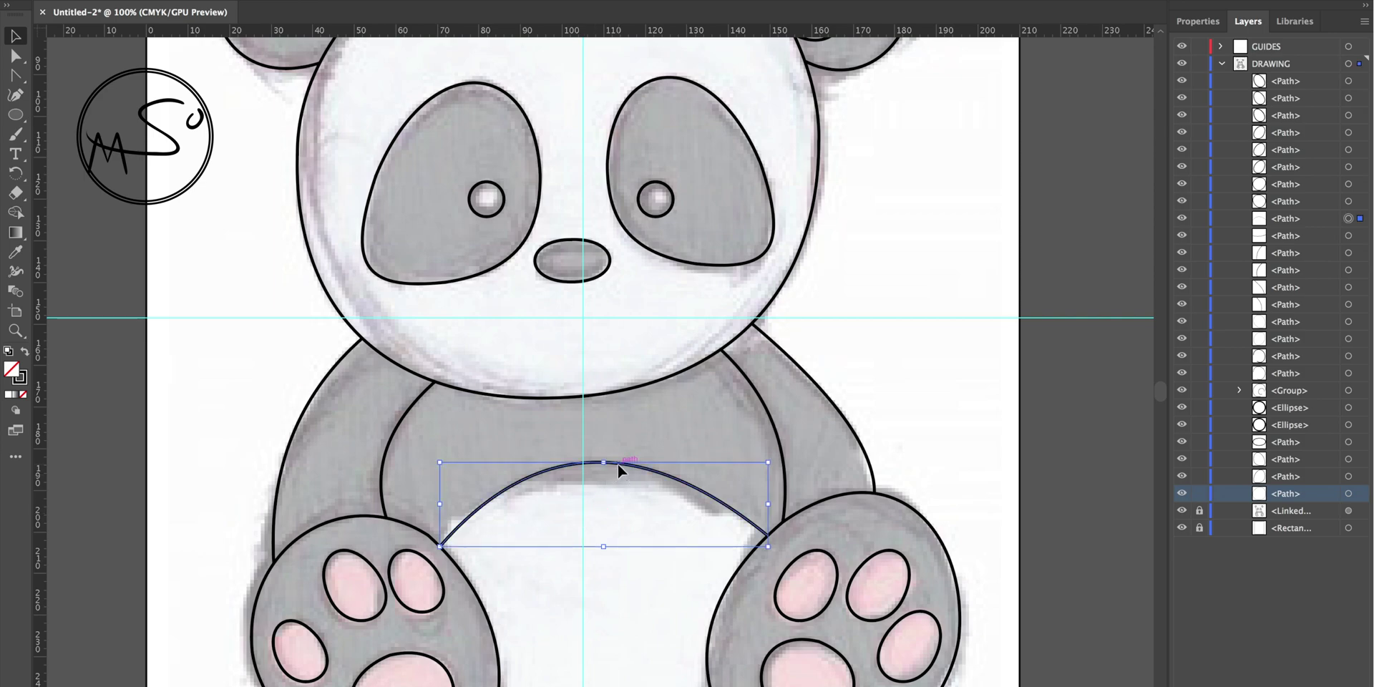
pyautogui.hotkey('shift', '`')
pyautogui.moveTo(603, 464); pyautogui.dragTo(641, 453)
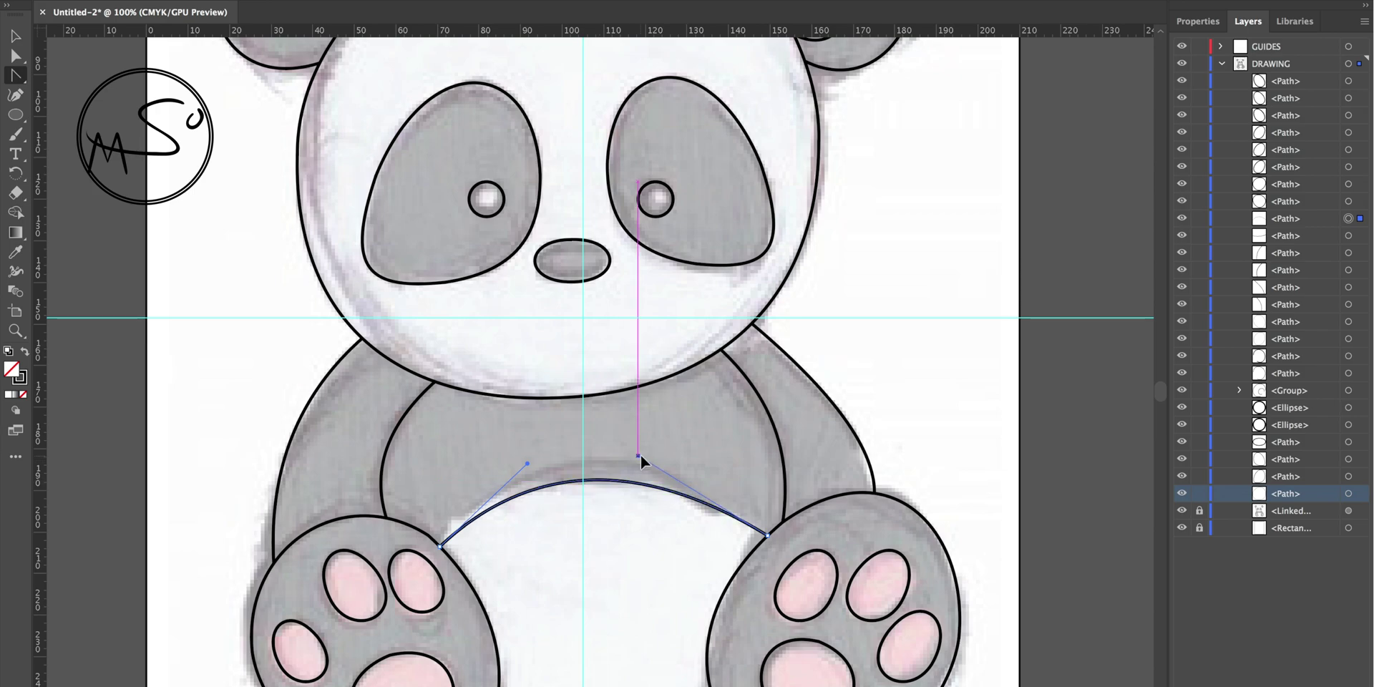
pyautogui.moveTo(528, 464); pyautogui.dragTo(503, 453)
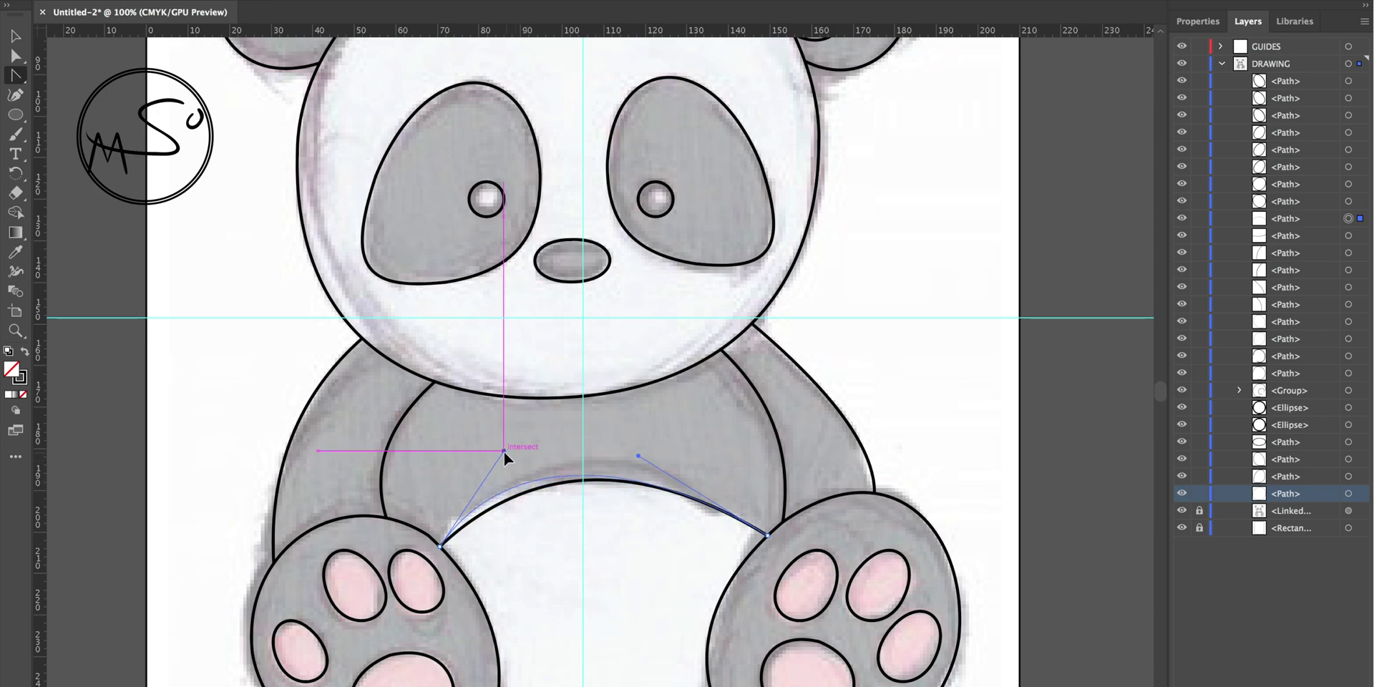
pyautogui.press('v')
pyautogui.click(445, 455)
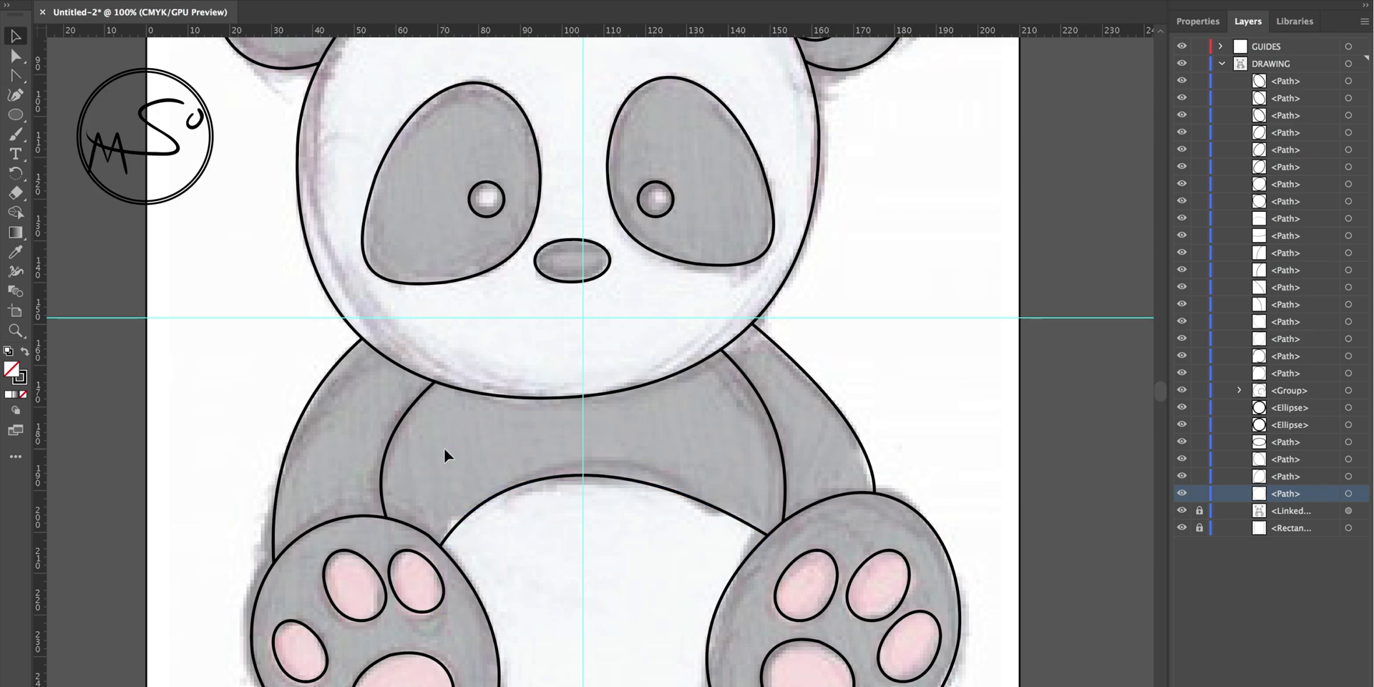
pyautogui.hotkey('ctrl', '-')
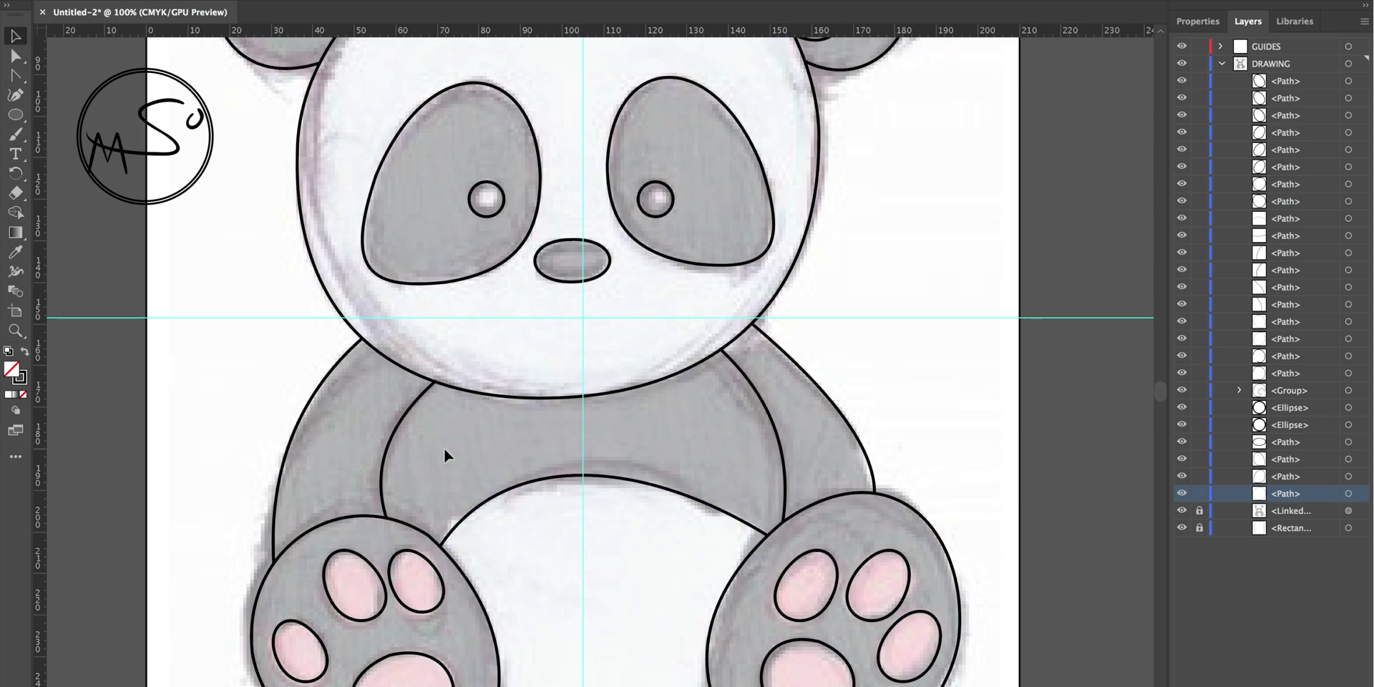